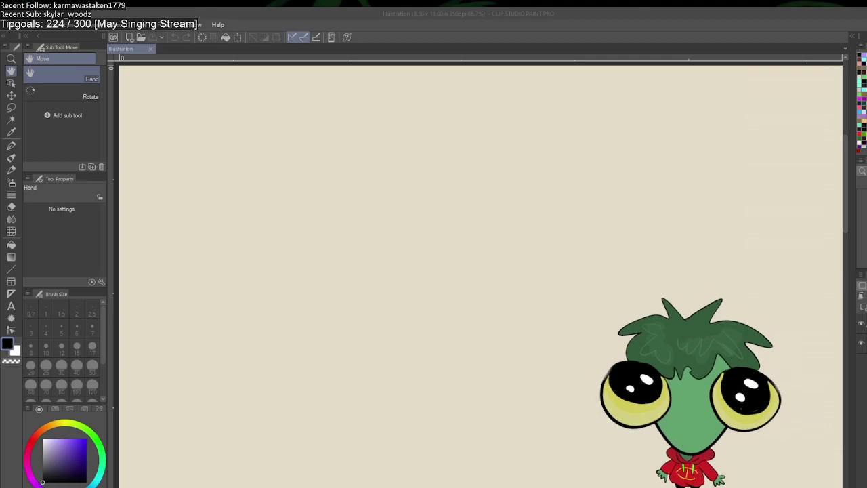
left_click(762, 133)
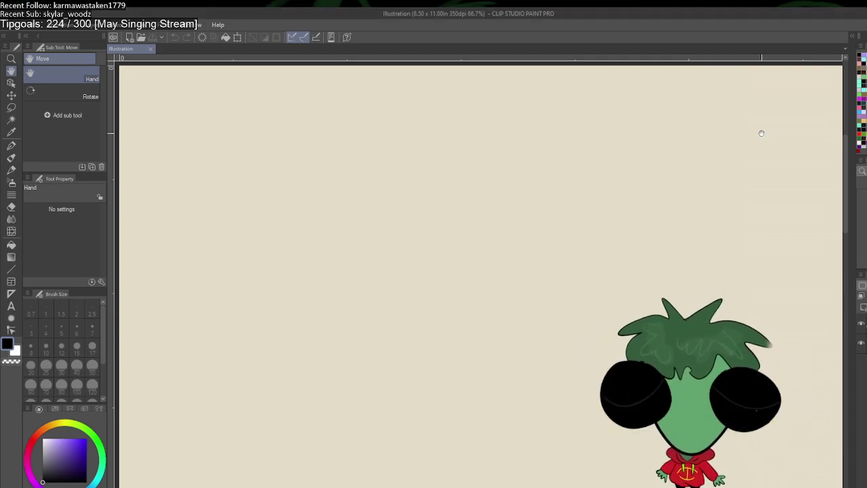
key("p")
left_click_drag(400, 215, 323, 319)
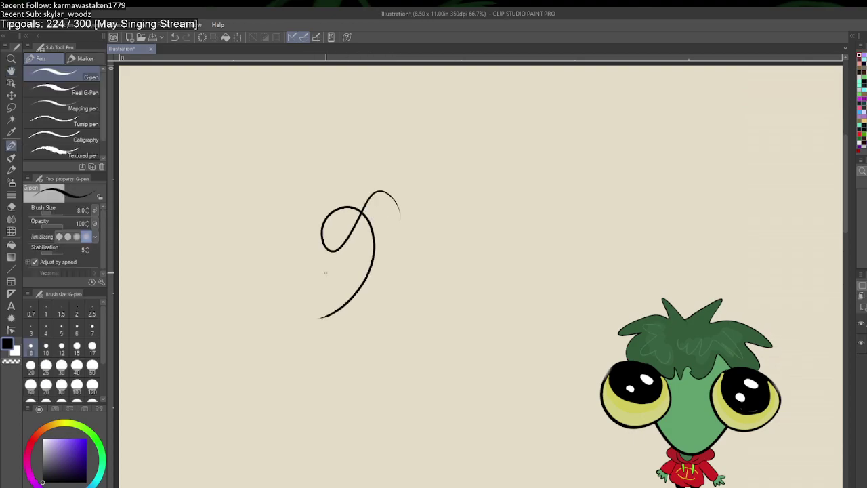
key("ctrl+z")
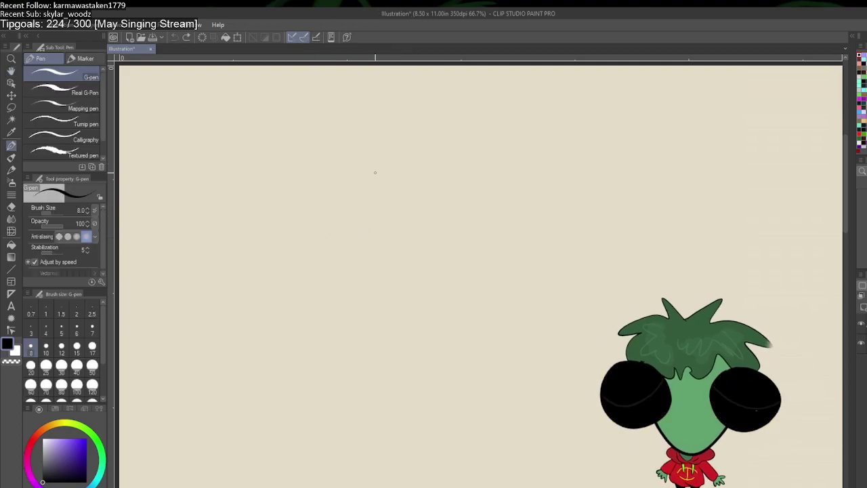
mouse_move(374, 172)
left_mouse_down()
mouse_move(357, 157)
mouse_move(330, 169)
mouse_move(364, 212)
mouse_move(383, 198)
mouse_move(348, 211)
mouse_move(363, 200)
mouse_move(316, 260)
left_mouse_up()
key("ctrl+z")
Step: Switch to the Mechanical pencil and reduce its brush size to 7
key("p")
key("bracketleft")
key("bracketleft")
key("bracketleft")
key("bracketleft")
key("bracketleft")
key("bracketleft")
key("bracketleft")
key("ctrl+z")
key("ctrl+z")
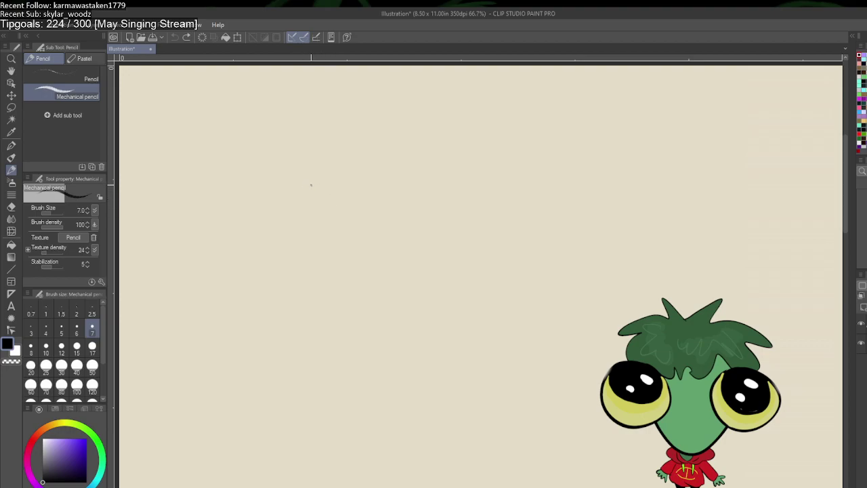
left_click_drag(315, 187, 342, 190)
key("ctrl+z")
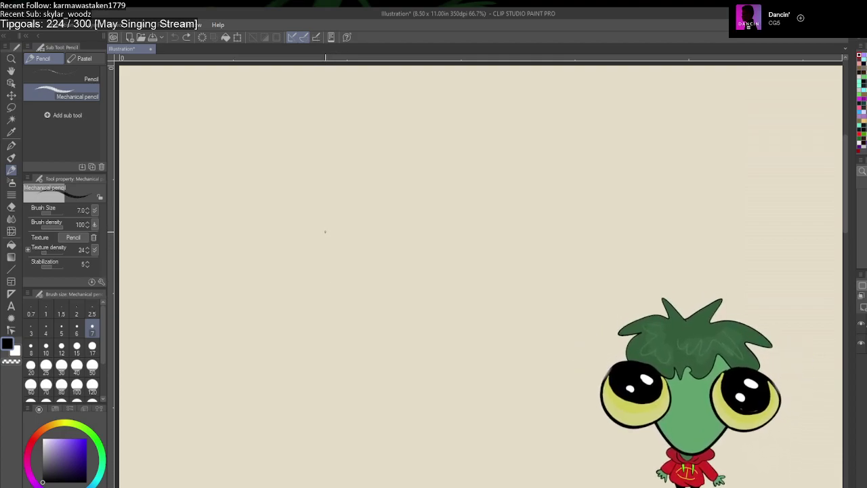
left_click_drag(285, 178, 393, 191)
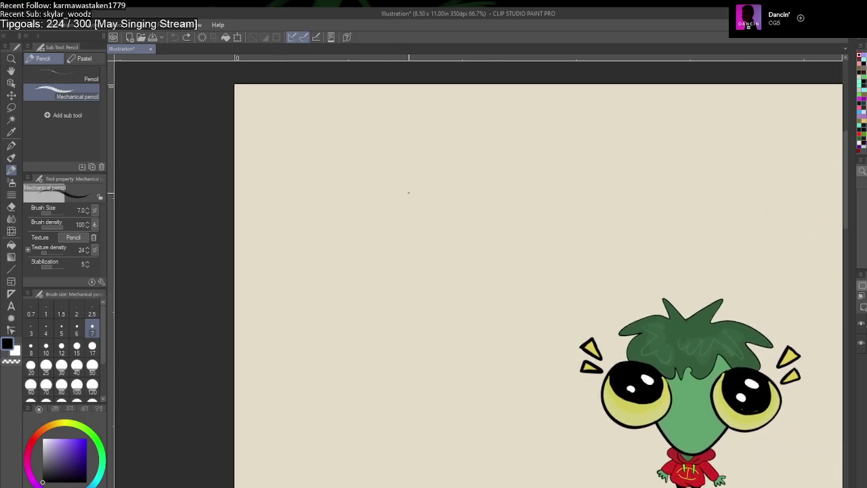
mouse_move(407, 197)
left_mouse_down()
mouse_move(449, 204)
mouse_move(444, 163)
mouse_move(418, 197)
mouse_move(428, 168)
left_mouse_up()
key("ctrl+z")
key("ctrl+z")
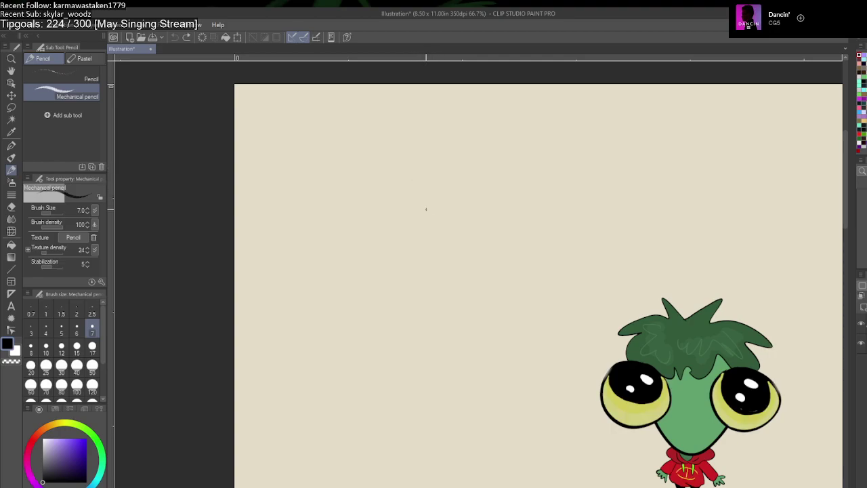
key("ctrl+plus")
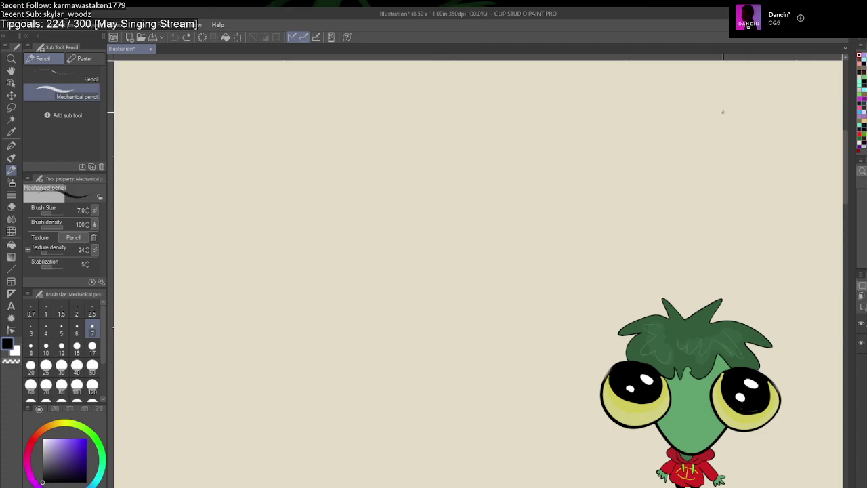
scroll(539, 213, "down", 1)
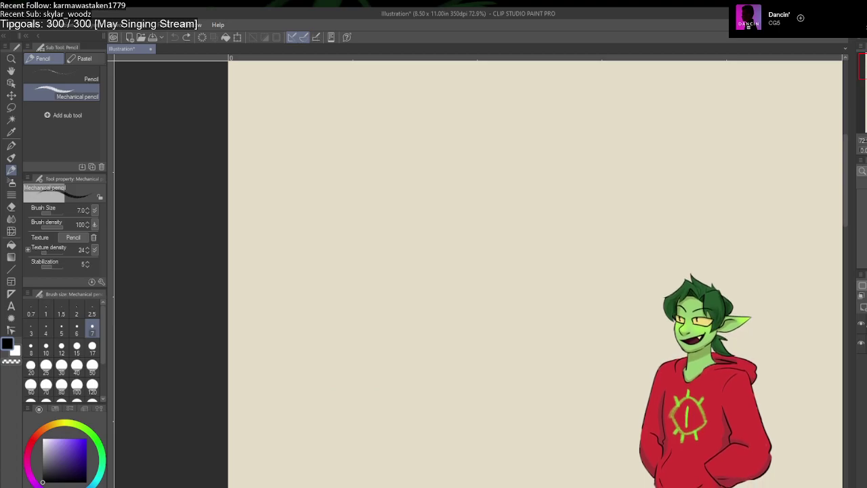
mouse_move(400, 182)
left_mouse_down()
mouse_move(373, 192)
mouse_move(421, 207)
mouse_move(385, 241)
mouse_move(469, 314)
mouse_move(422, 287)
mouse_move(384, 365)
left_mouse_up()
key("ctrl+z")
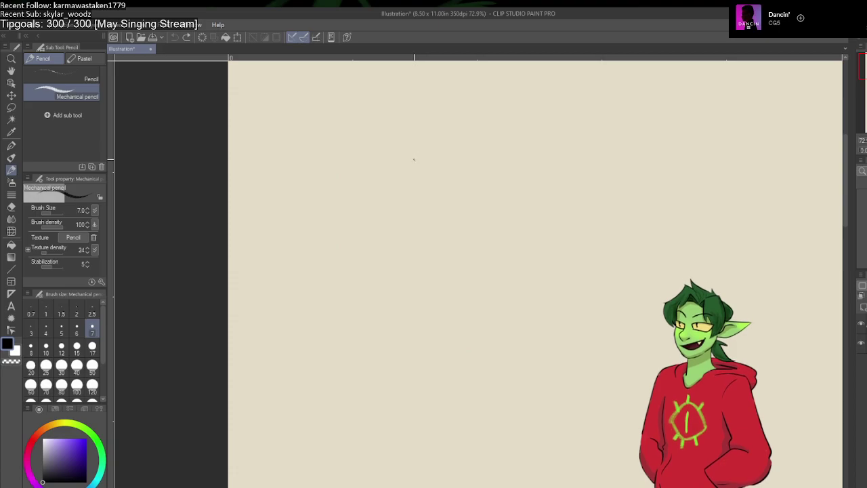
left_click_drag(413, 159, 323, 200)
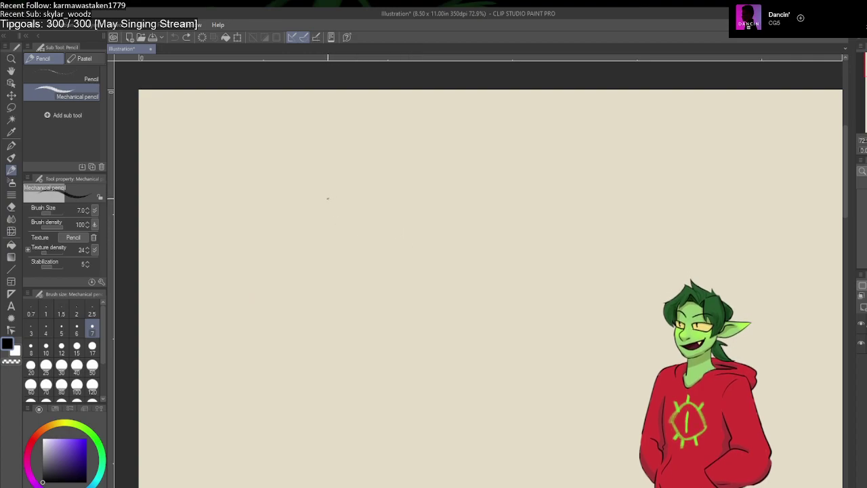
mouse_move(327, 196)
left_mouse_down()
mouse_move(384, 188)
mouse_move(366, 214)
mouse_move(390, 176)
mouse_move(394, 194)
mouse_move(386, 203)
mouse_move(398, 168)
mouse_move(366, 207)
mouse_move(383, 173)
left_mouse_up()
key("ctrl+z")
key("ctrl+z")
key("ctrl+z")
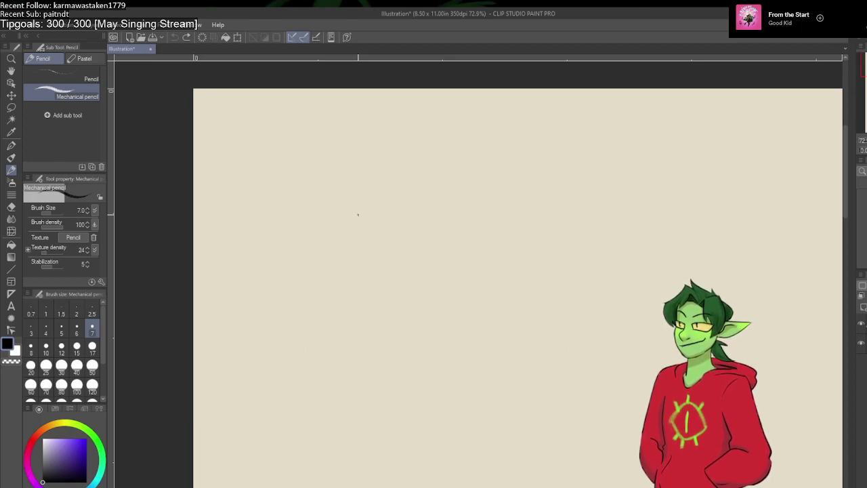
Step: Sketch a small standing figure's oval head, shoulder line and curved torso and hip lines near the page's upper-left corner
mouse_move(378, 200)
left_mouse_down()
mouse_move(366, 211)
mouse_move(377, 197)
left_mouse_up()
key("ctrl+z")
mouse_move(357, 211)
left_mouse_down()
mouse_move(349, 171)
mouse_move(384, 197)
mouse_move(346, 218)
mouse_move(348, 248)
left_mouse_up()
key("ctrl+z")
mouse_move(384, 223)
left_mouse_down()
mouse_move(364, 220)
mouse_move(330, 259)
left_mouse_up()
mouse_move(381, 248)
left_mouse_down()
mouse_move(366, 309)
mouse_move(342, 305)
left_mouse_up()
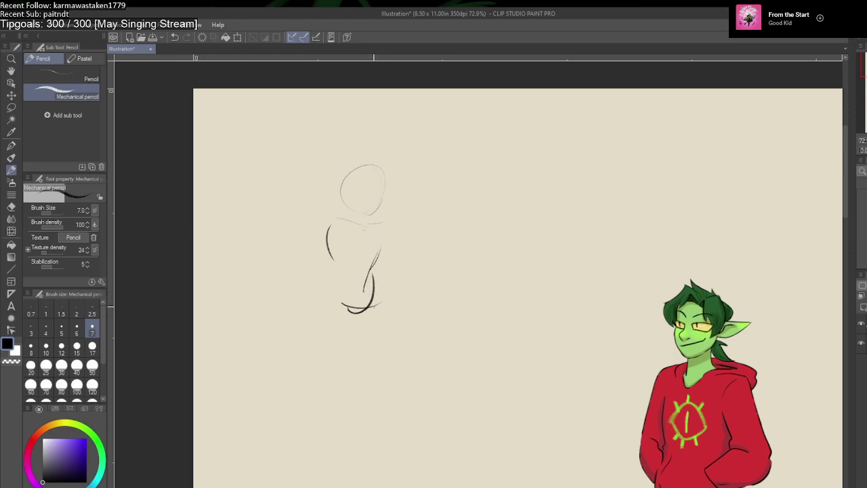
Step: Sketch light guide lines for both of the figure's legs, with thighs running down from the hips and shins below the knees
mouse_move(375, 314)
left_mouse_down()
mouse_move(376, 366)
mouse_move(396, 414)
left_mouse_up()
left_click_drag(398, 428, 398, 434)
left_click_drag(331, 281, 324, 358)
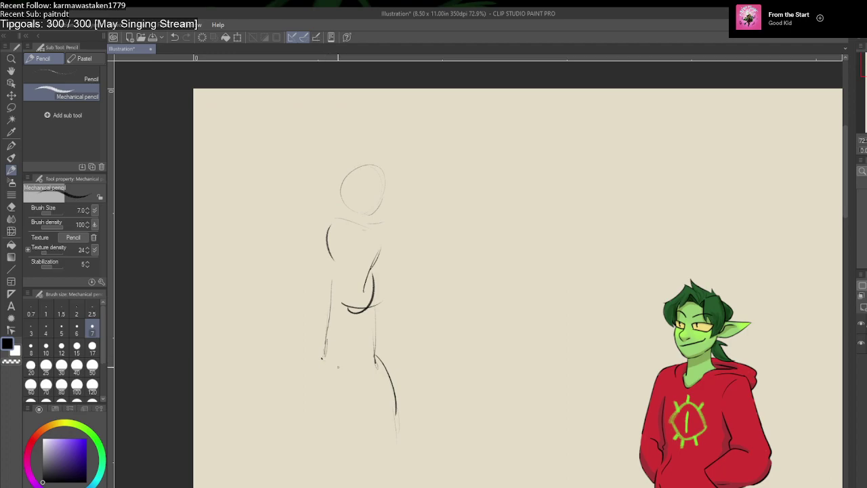
key("ctrl+z")
key("ctrl+z")
key("ctrl+z")
left_click_drag(372, 310, 344, 359)
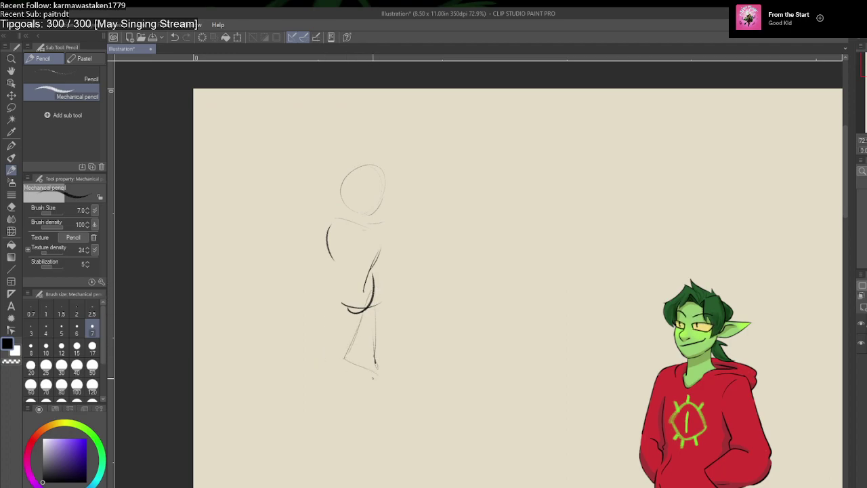
key("ctrl+z")
mouse_move(368, 315)
left_mouse_down()
mouse_move(356, 367)
mouse_move(366, 383)
mouse_move(366, 422)
left_mouse_up()
left_click_drag(363, 388, 369, 437)
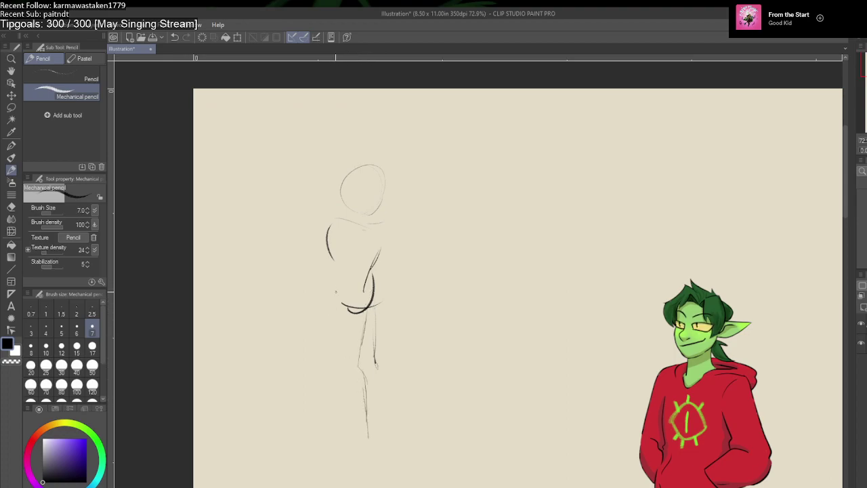
left_click_drag(332, 320, 312, 470)
Step: Sketch both arms hanging from the shoulders, giving the right-hand one a bent forearm with a round hand
left_click_drag(385, 226, 400, 281)
key("ctrl+z")
left_click_drag(385, 232, 391, 281)
left_click_drag(404, 318, 422, 332)
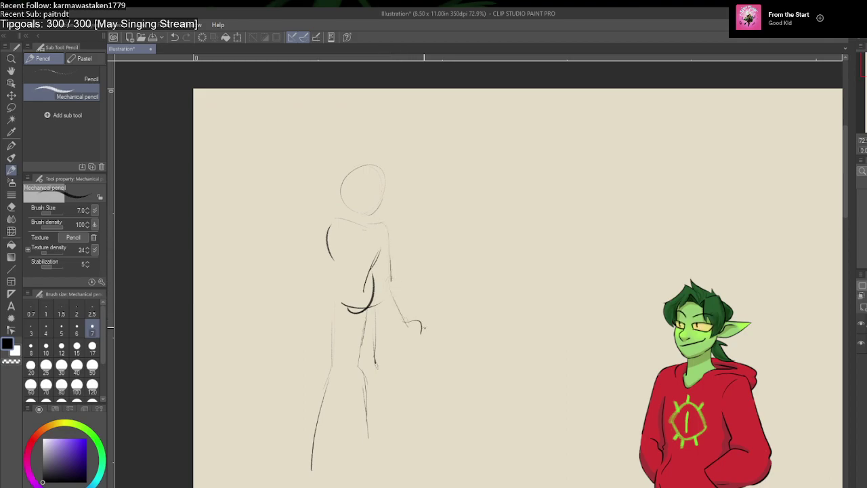
left_click_drag(329, 221, 282, 348)
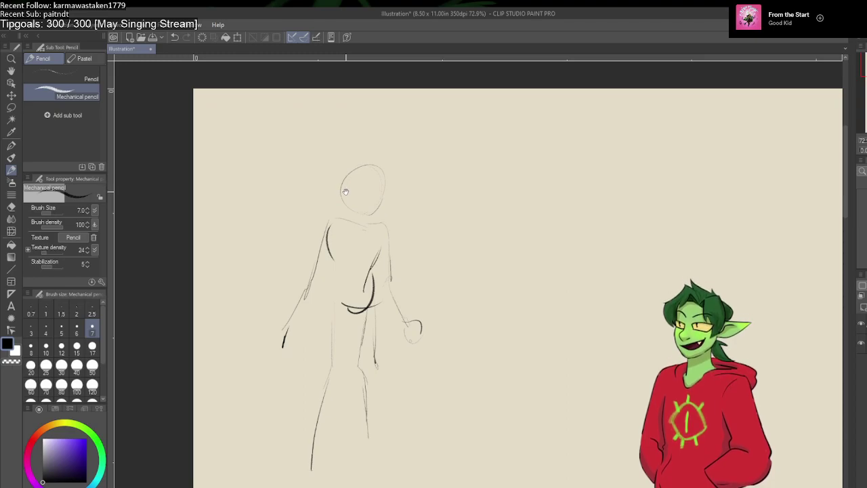
Step: Redraw the head as a smaller, darker oval and add two eyes and a small mouth
mouse_move(474, 271)
left_mouse_down()
mouse_move(477, 238)
mouse_move(468, 255)
left_mouse_up()
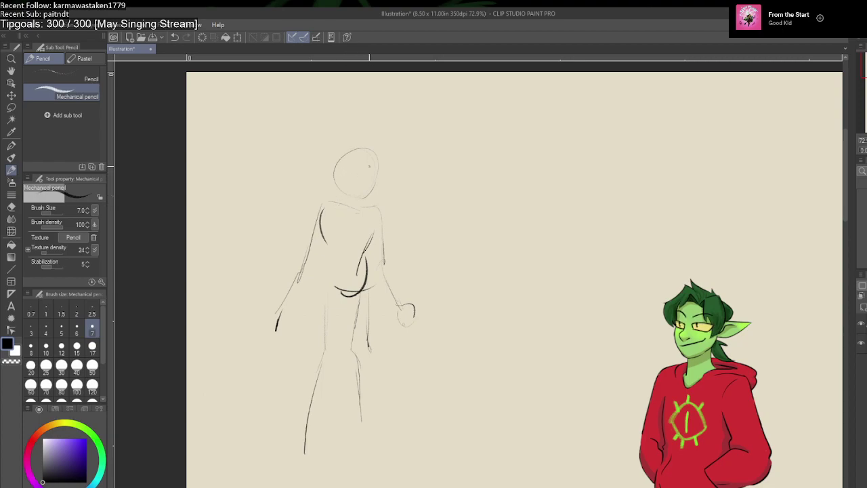
mouse_move(361, 175)
left_mouse_down()
mouse_move(338, 173)
mouse_move(368, 178)
mouse_move(352, 151)
mouse_move(353, 194)
mouse_move(366, 157)
left_mouse_up()
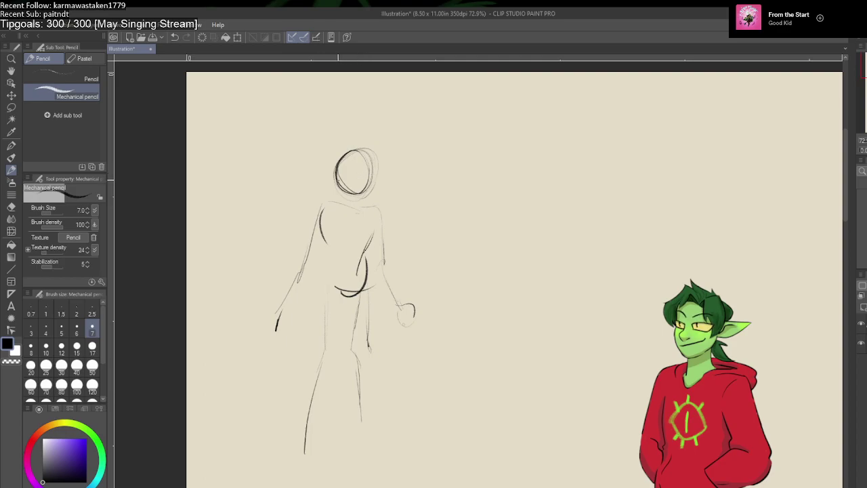
mouse_move(347, 164)
left_mouse_down()
mouse_move(339, 170)
mouse_move(349, 175)
left_mouse_up()
Step: Erase the whole head and face with the Hard eraser at size 70
key("e")
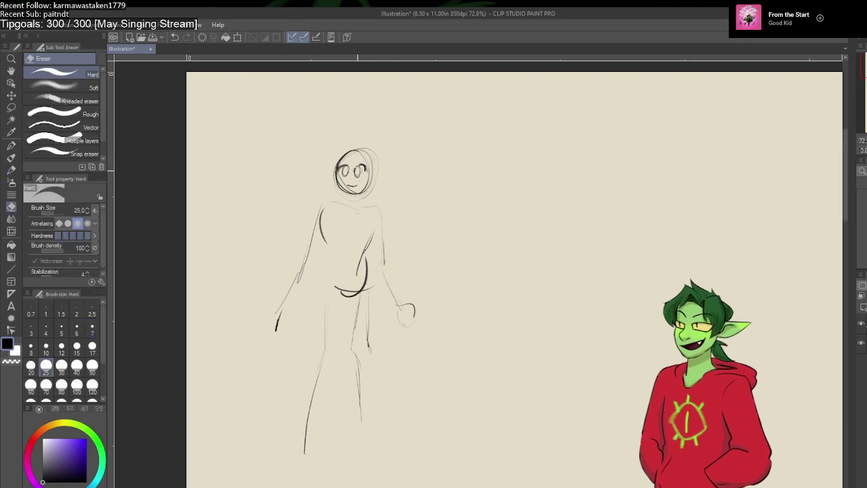
left_click(46, 385)
mouse_move(363, 161)
left_mouse_down()
mouse_move(349, 180)
mouse_move(389, 153)
left_mouse_up()
Step: Draw a new jaw outline above the shoulders with the Mechanical pencil
key("p")
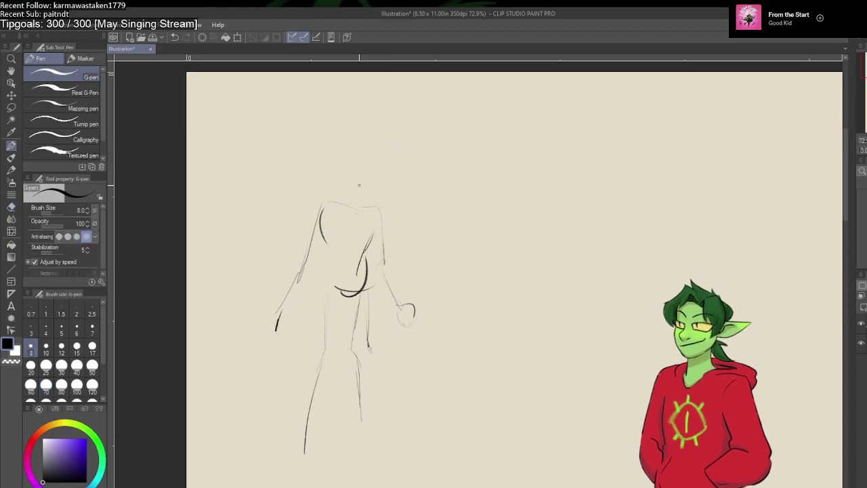
key("p")
mouse_move(370, 168)
left_mouse_down()
mouse_move(361, 197)
mouse_move(344, 196)
mouse_move(335, 185)
mouse_move(366, 193)
mouse_move(352, 199)
left_mouse_up()
key("ctrl+z")
key("ctrl+z")
key("ctrl+z")
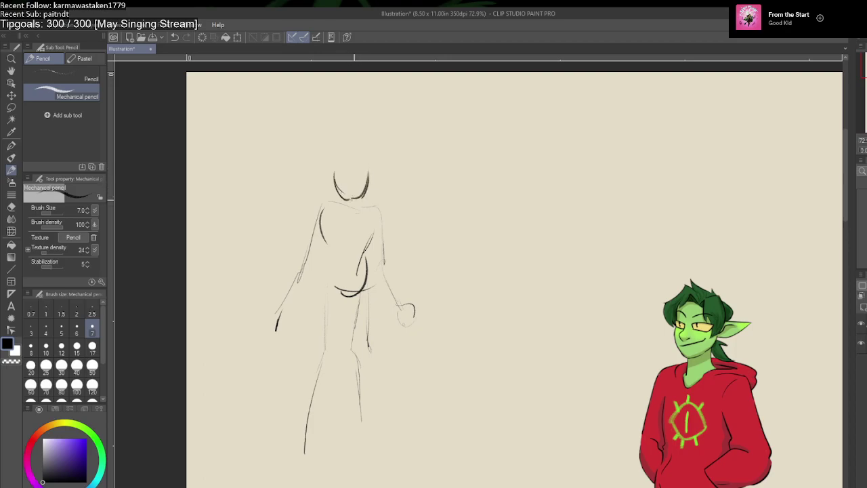
Step: Complete the top of the head and outline the neck, shoulders and bent right-hand arm in darker lines
mouse_move(349, 158)
left_mouse_down()
mouse_move(368, 184)
mouse_move(360, 214)
mouse_move(377, 205)
mouse_move(319, 203)
mouse_move(382, 213)
mouse_move(385, 268)
mouse_move(397, 313)
left_mouse_up()
key("ctrl+z")
key("ctrl+z")
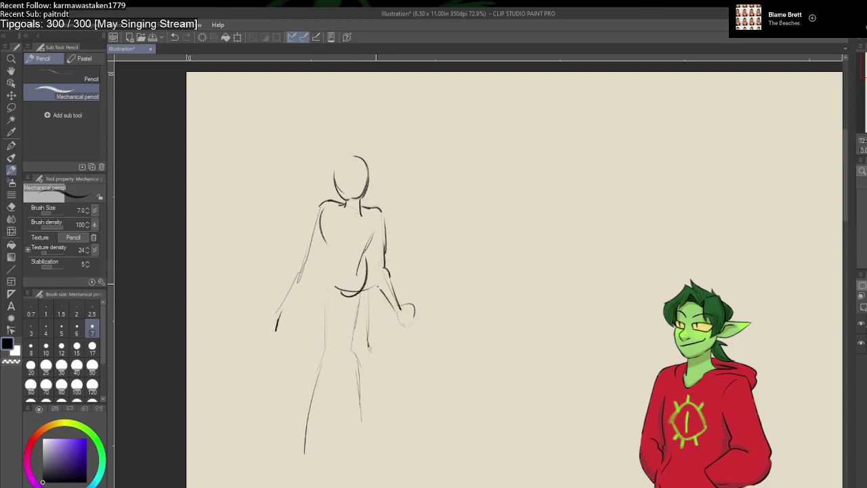
left_click_drag(319, 204, 300, 268)
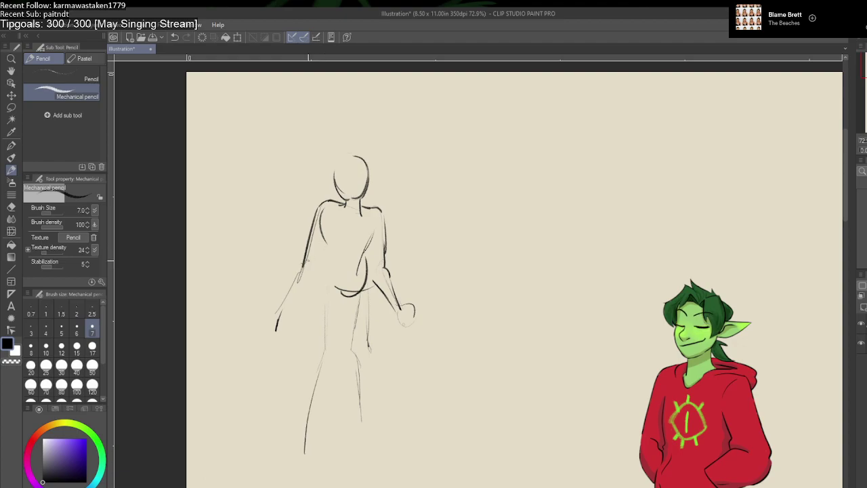
left_click_drag(316, 269, 276, 329)
left_click_drag(302, 270, 282, 298)
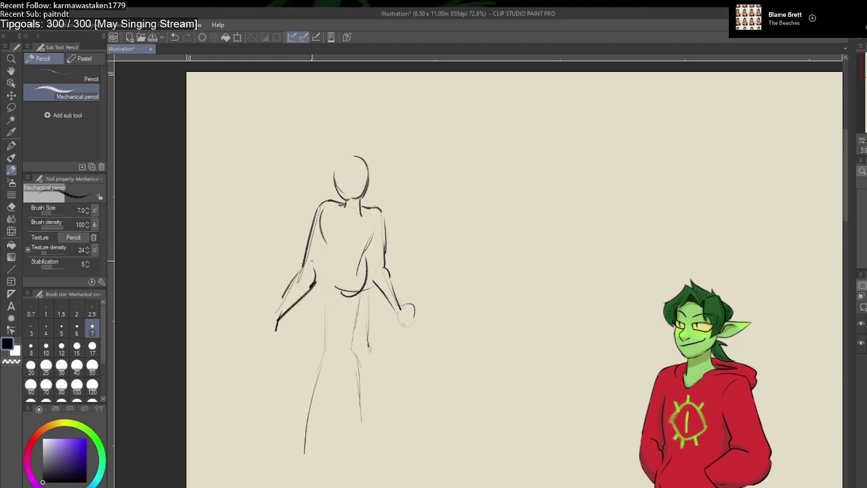
key("ctrl+z")
key("ctrl+z")
Step: Erase the left-hand upper arm and redraw that arm with a straight outer line and a curved inner forearm
key("e")
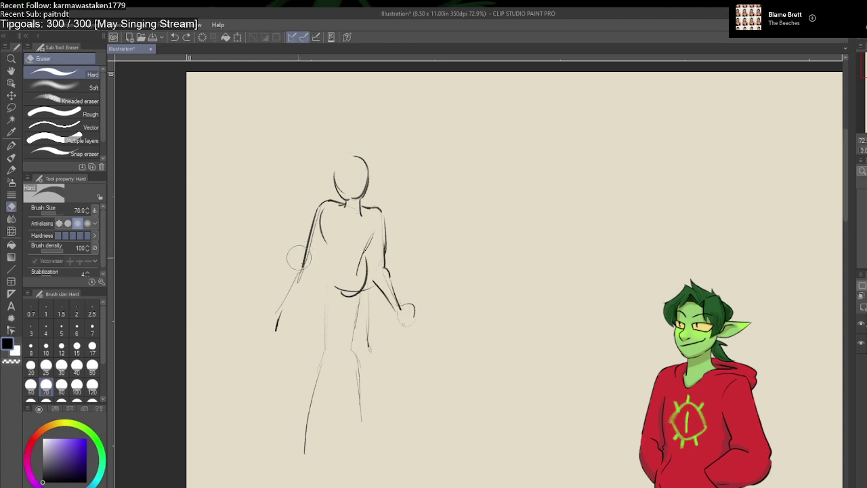
left_click_drag(299, 257, 309, 208)
key("p")
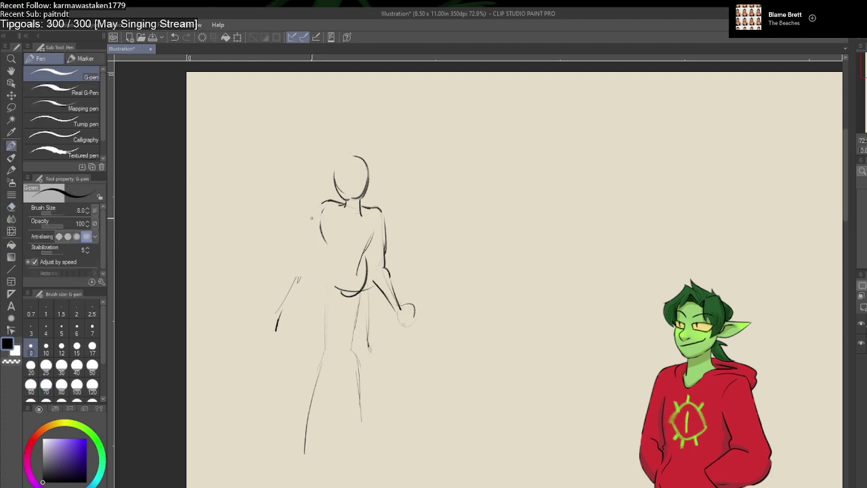
key("p")
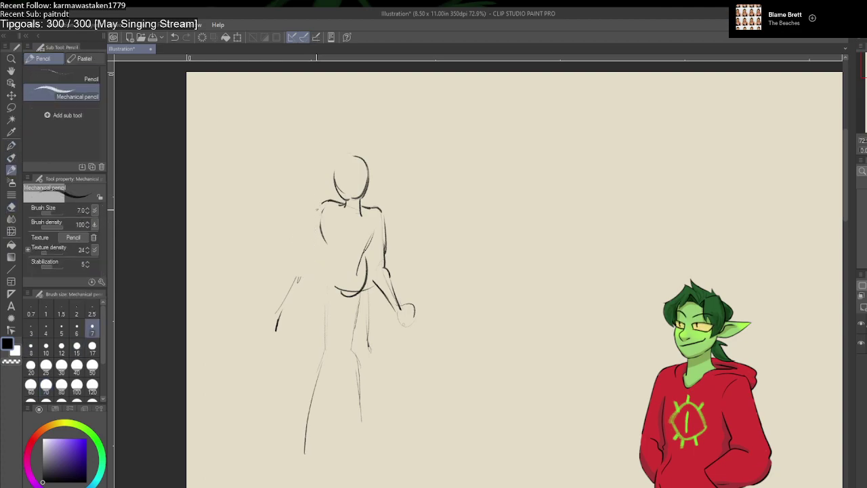
left_click_drag(317, 209, 279, 316)
mouse_move(291, 279)
left_mouse_down()
mouse_move(309, 296)
mouse_move(292, 323)
left_mouse_up()
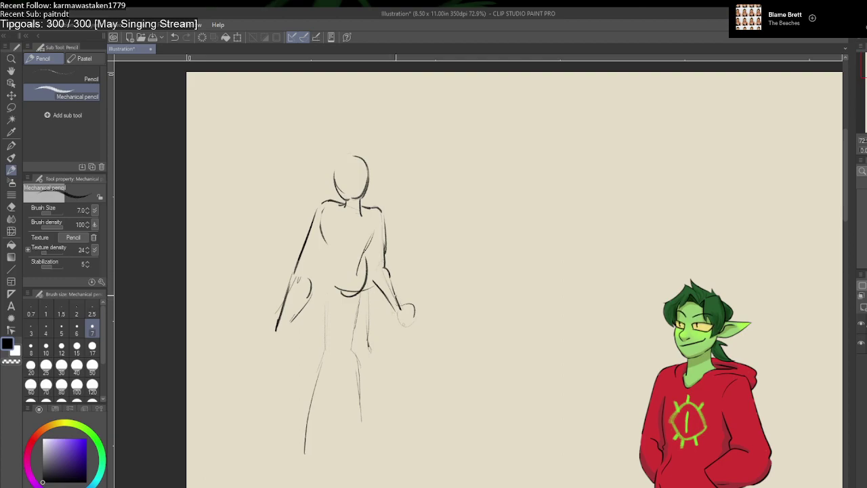
Step: Draw the right-hand fist gripping a forearm crutch, with a cuff below the elbow and a long shaft ending in a small foot
mouse_move(397, 305)
left_mouse_down()
mouse_move(390, 318)
mouse_move(411, 316)
left_mouse_up()
mouse_move(405, 313)
left_mouse_down()
mouse_move(421, 329)
mouse_move(386, 322)
mouse_move(404, 320)
left_mouse_up()
left_click_drag(387, 292, 387, 309)
left_click_drag(371, 275, 384, 267)
mouse_move(373, 278)
left_mouse_down()
mouse_move(390, 281)
mouse_move(372, 285)
left_mouse_up()
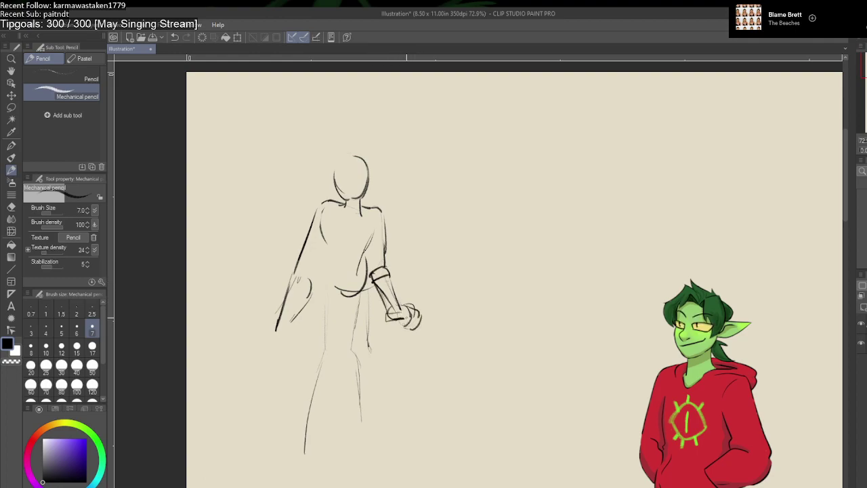
left_click_drag(397, 326, 430, 468)
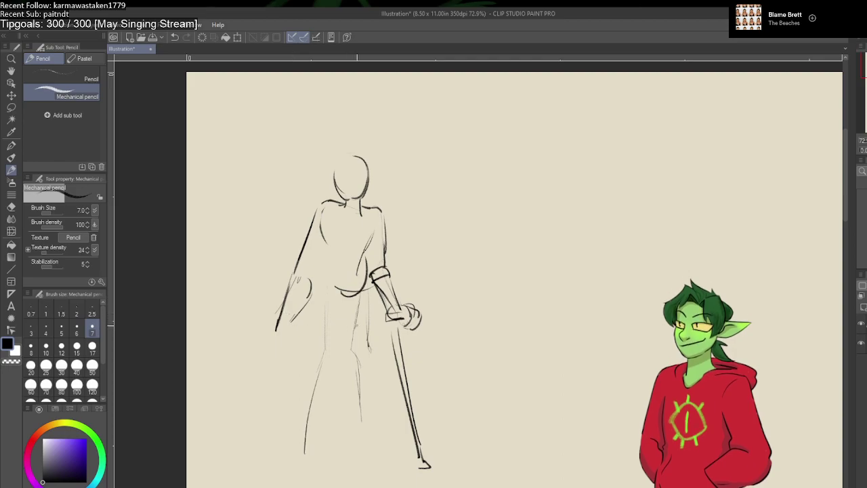
Step: Draw the right-hand leg in darker lines, outlining the thigh and the lower leg down to the ankle
left_click_drag(377, 301, 359, 367)
mouse_move(342, 307)
left_mouse_down()
mouse_move(338, 368)
mouse_move(375, 378)
mouse_move(382, 420)
left_mouse_up()
left_click_drag(337, 373, 368, 427)
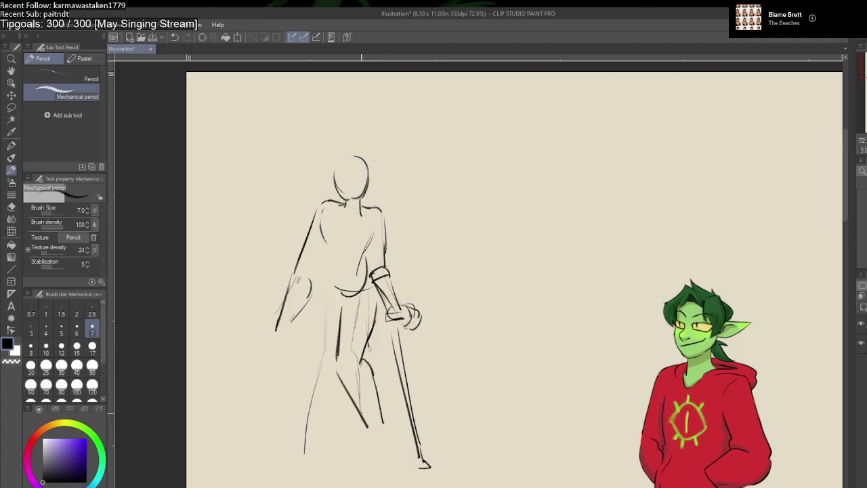
left_click_drag(316, 292, 293, 434)
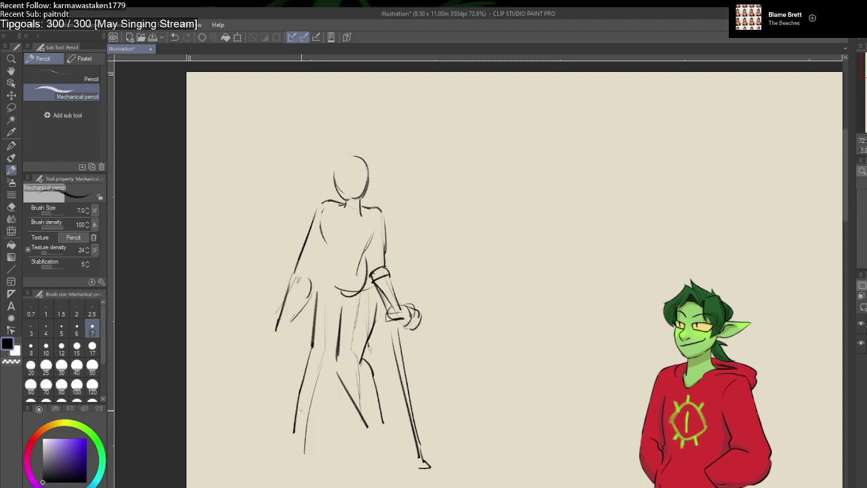
key("ctrl+z")
key("ctrl+z")
mouse_move(313, 306)
left_mouse_down()
mouse_move(315, 358)
mouse_move(288, 431)
left_mouse_up()
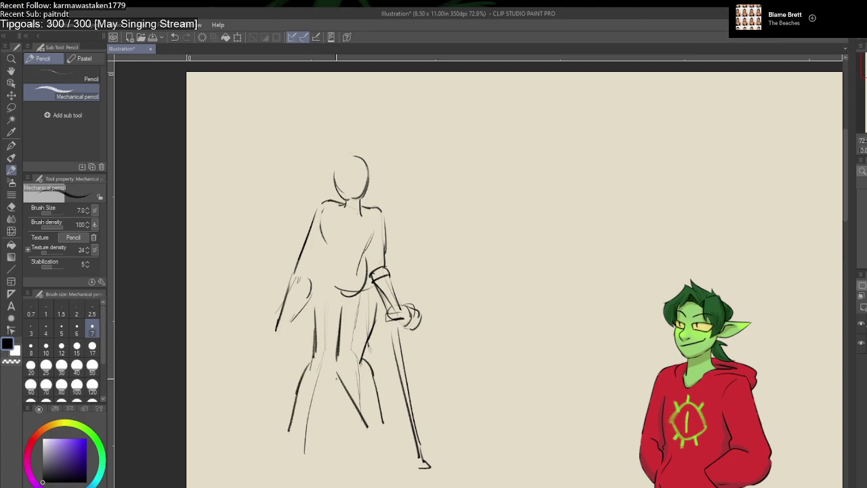
left_click_drag(337, 375, 307, 438)
key("ctrl+z")
key("ctrl+z")
key("ctrl+z")
key("ctrl+z")
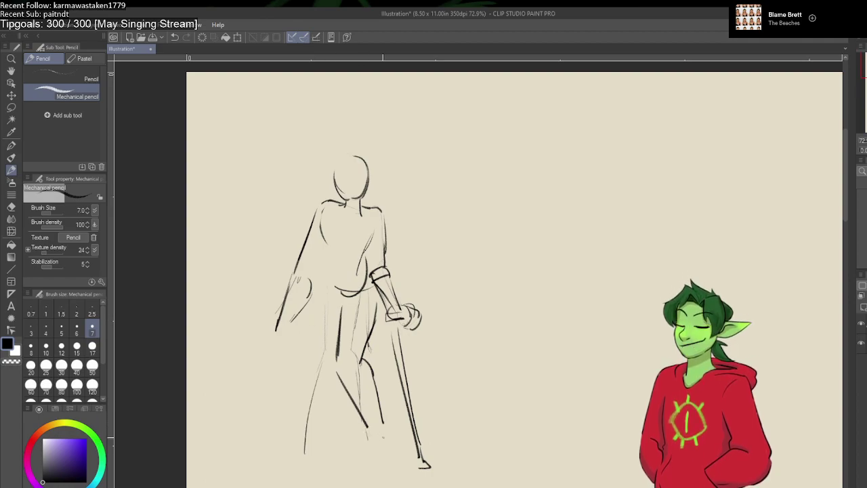
Step: Add the foot to the right-hand leg and draw the left-hand leg stepping outward, down to its foot
mouse_move(366, 423)
left_mouse_down()
mouse_move(371, 442)
mouse_move(394, 452)
left_mouse_up()
left_click_drag(376, 452, 364, 449)
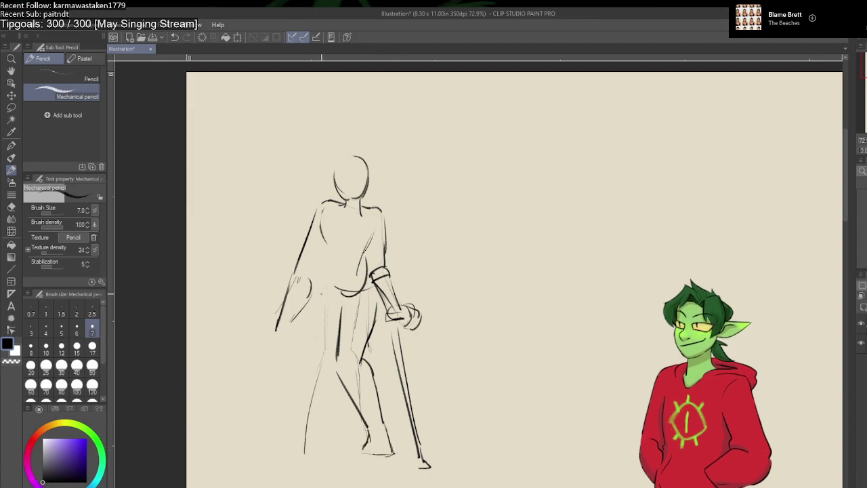
left_click_drag(323, 292, 308, 358)
left_click_drag(315, 315, 285, 440)
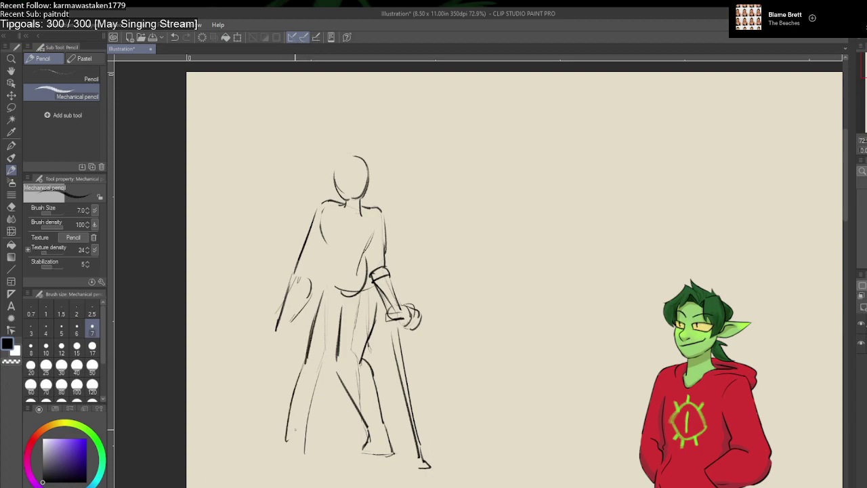
mouse_move(333, 367)
left_mouse_down()
mouse_move(307, 437)
mouse_move(317, 461)
mouse_move(282, 462)
mouse_move(285, 420)
left_mouse_up()
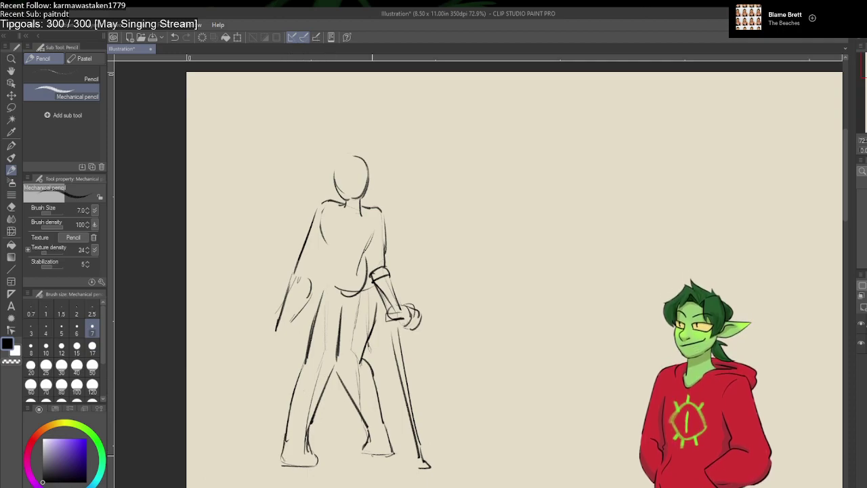
mouse_move(391, 459)
left_mouse_down()
mouse_move(362, 458)
mouse_move(385, 459)
left_mouse_up()
left_click_drag(319, 283, 310, 352)
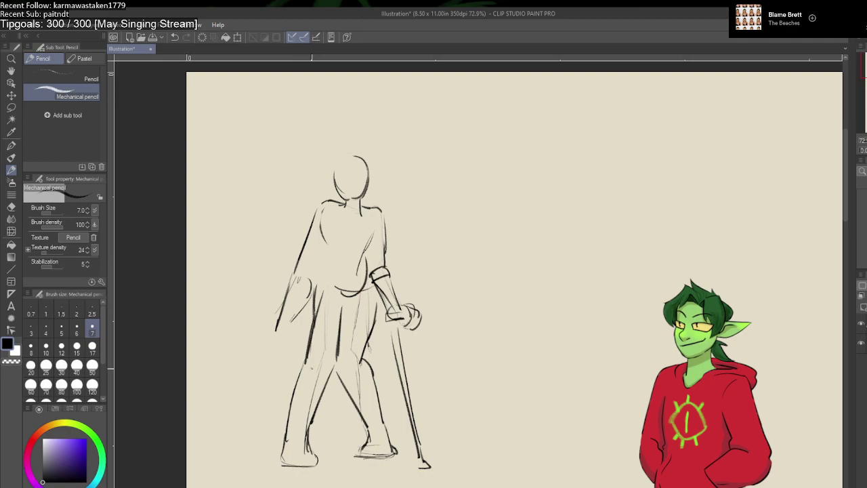
Step: Erase the inner line of the left-hand thigh and redraw it with the Mechanical pencil
key("e")
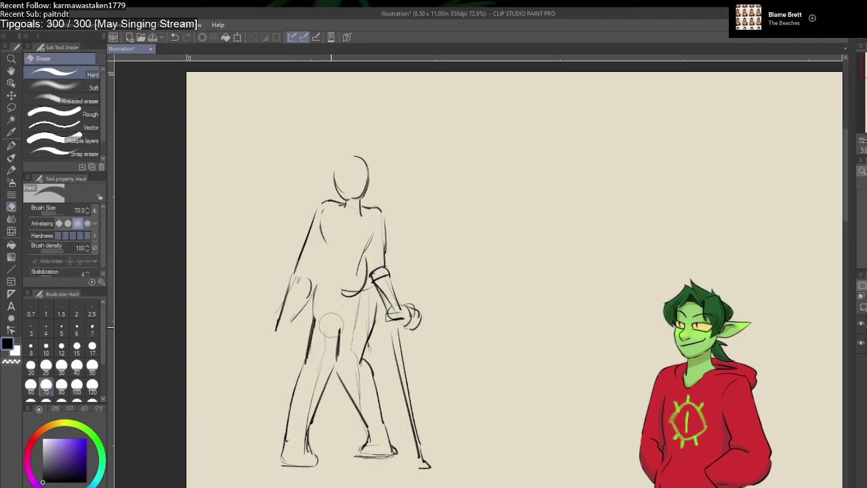
mouse_move(326, 332)
left_mouse_down()
mouse_move(318, 305)
mouse_move(324, 300)
mouse_move(312, 382)
left_mouse_up()
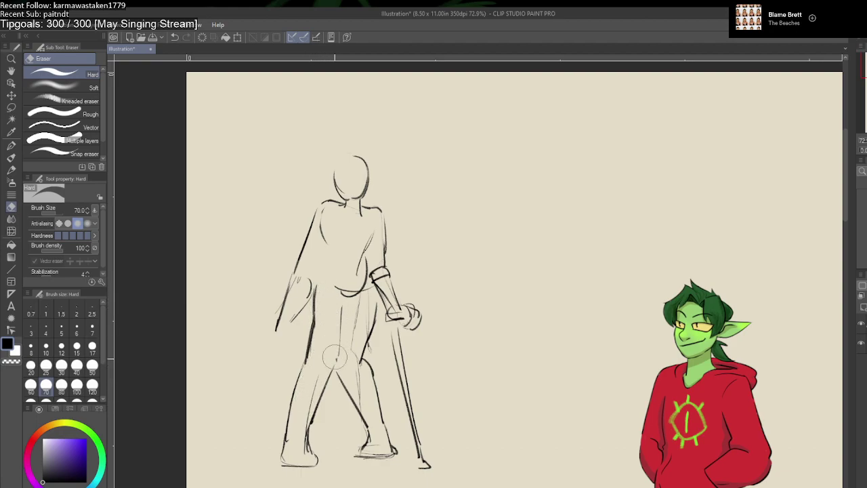
key("p")
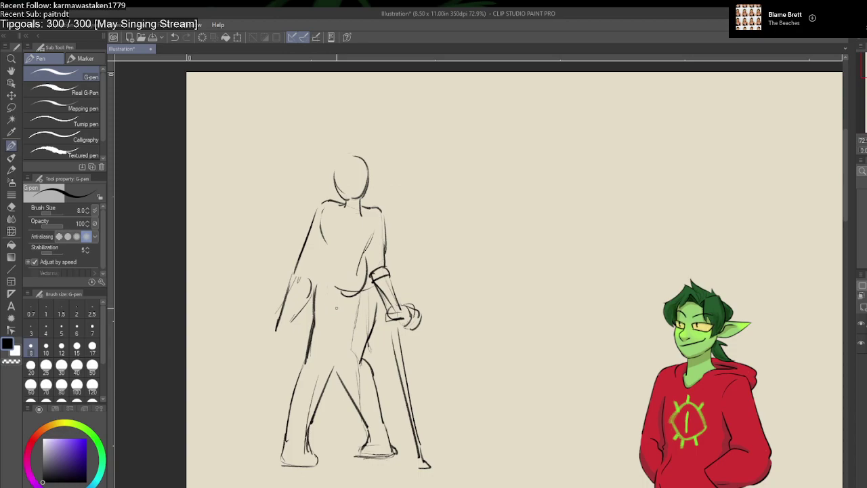
key("p")
mouse_move(335, 321)
left_mouse_down()
mouse_move(328, 371)
mouse_move(352, 403)
left_mouse_up()
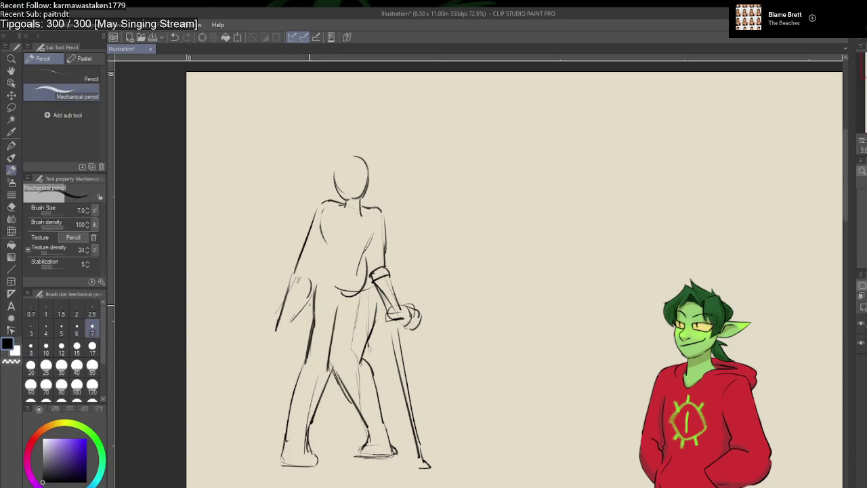
mouse_move(311, 299)
left_mouse_down()
mouse_move(306, 338)
mouse_move(304, 324)
left_mouse_up()
left_click_drag(306, 323, 301, 376)
key("ctrl+z")
key("ctrl+z")
key("ctrl+z")
key("ctrl+z")
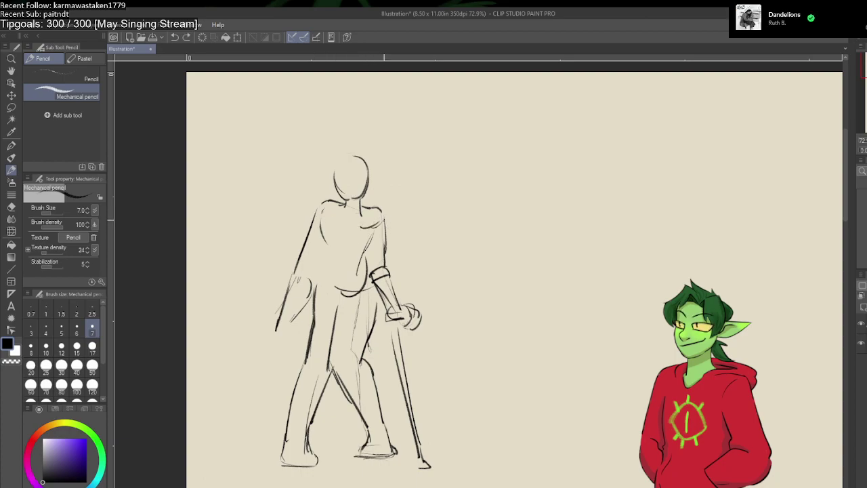
key("ctrl+z")
Step: Draw a ruffled off-the-shoulder neckline across the chest and upper arms, and darken the sides of the fitted bodice
mouse_move(381, 217)
left_mouse_down()
mouse_move(385, 224)
mouse_move(355, 224)
mouse_move(318, 211)
left_mouse_up()
mouse_move(388, 221)
left_mouse_down()
mouse_move(387, 238)
mouse_move(368, 245)
left_mouse_up()
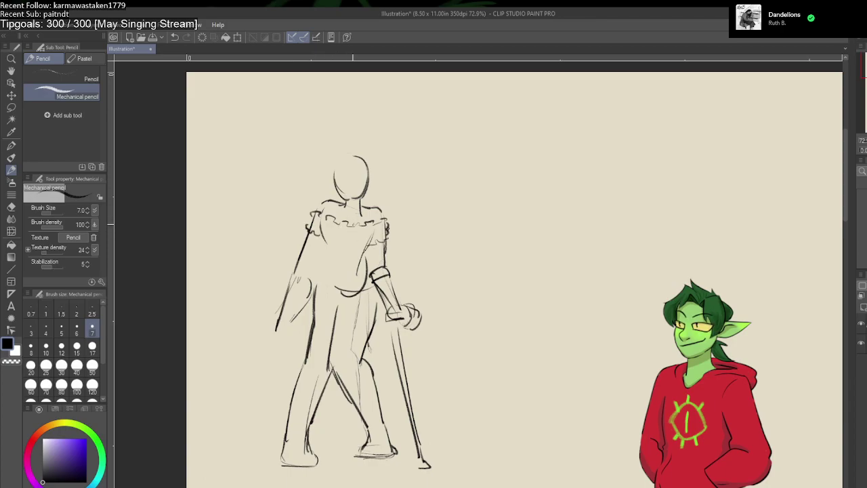
mouse_move(322, 224)
left_mouse_down()
mouse_move(332, 256)
mouse_move(316, 291)
left_mouse_up()
Step: Draw a flared skirt from the waist to just below the knees with a curved, pointed hem
left_click_drag(378, 307, 375, 354)
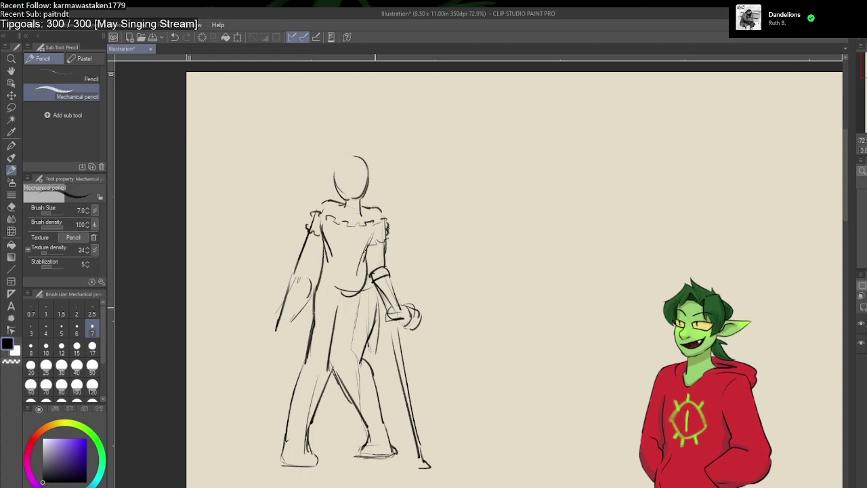
mouse_move(378, 311)
left_mouse_down()
mouse_move(385, 378)
mouse_move(314, 405)
mouse_move(280, 372)
left_mouse_up()
key("ctrl+z")
mouse_move(311, 300)
left_mouse_down()
mouse_move(295, 366)
mouse_move(301, 392)
mouse_move(344, 408)
left_mouse_up()
key("ctrl+z")
mouse_move(378, 300)
left_mouse_down()
mouse_move(384, 374)
mouse_move(361, 408)
mouse_move(327, 410)
mouse_move(293, 380)
left_mouse_up()
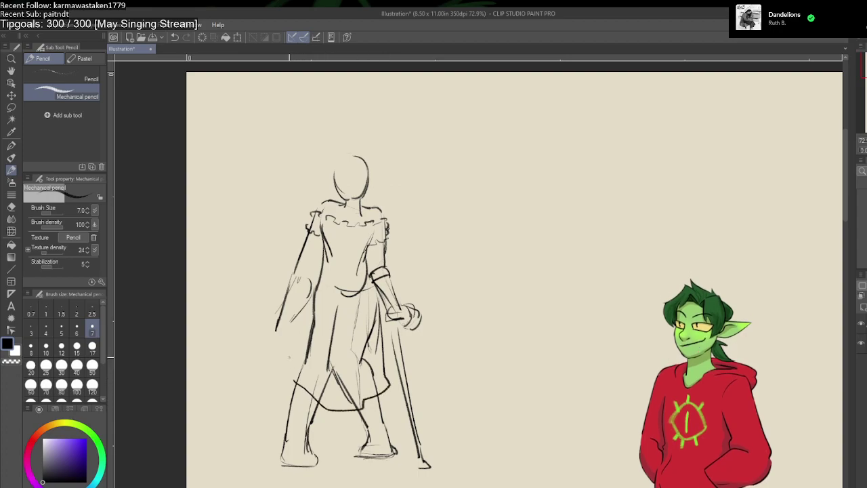
key("ctrl+z")
left_click_drag(312, 298, 291, 387)
Step: Draw the left-hand fist gripping a second forearm crutch, with a cuff at the elbow and a long shaft to the ground
left_click_drag(275, 323, 269, 344)
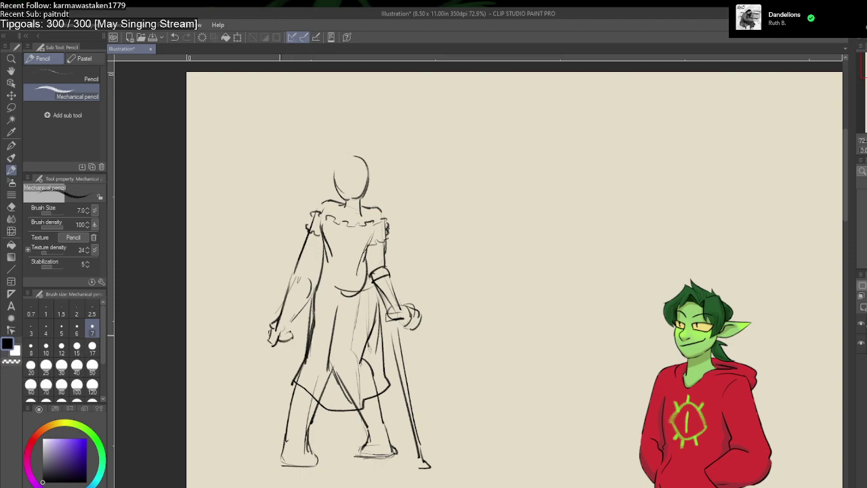
mouse_move(313, 282)
left_mouse_down()
mouse_move(290, 275)
mouse_move(293, 282)
left_mouse_up()
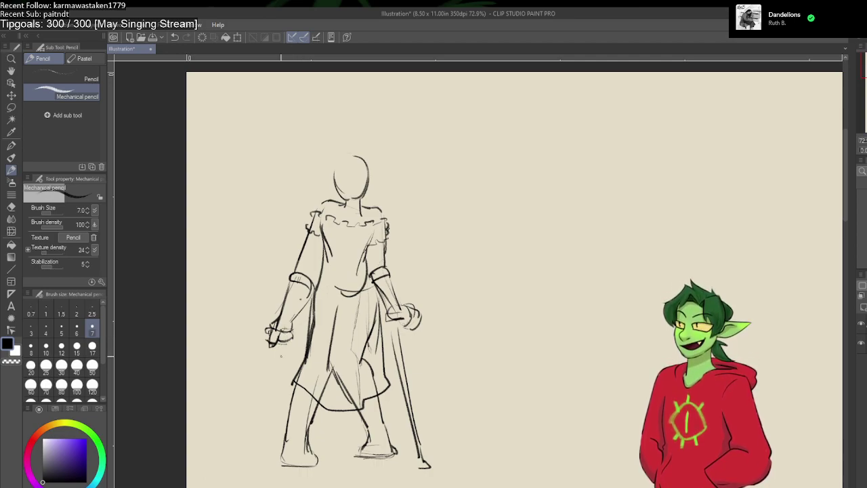
left_click_drag(281, 347, 263, 454)
key("ctrl+z")
left_click_drag(281, 343, 264, 465)
key("ctrl+z")
left_click_drag(281, 341, 251, 462)
key("ctrl+z")
left_click_drag(265, 392, 242, 465)
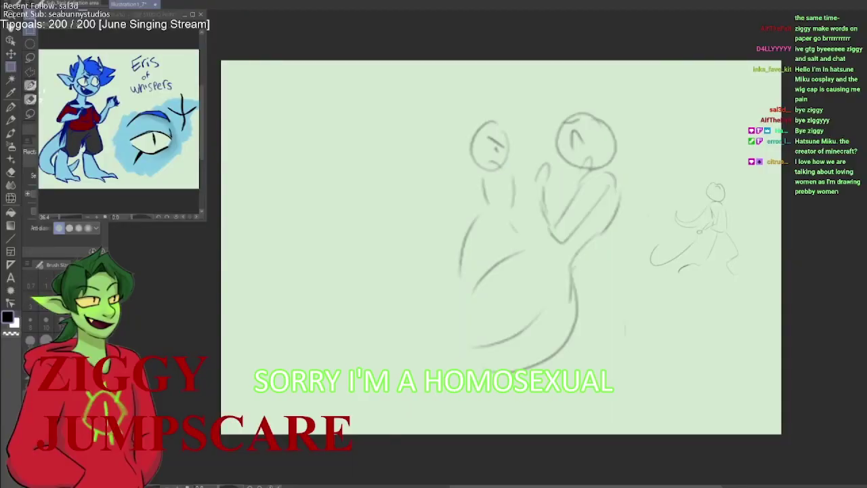
key("ctrl+t")
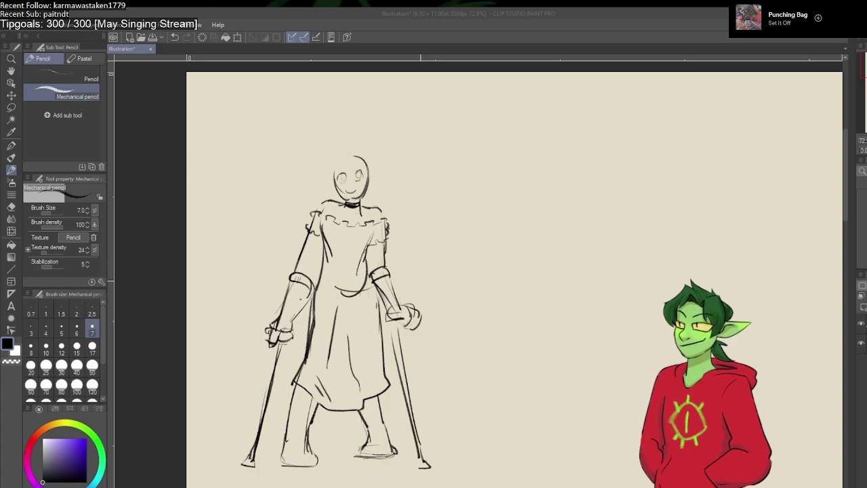
left_click(305, 188)
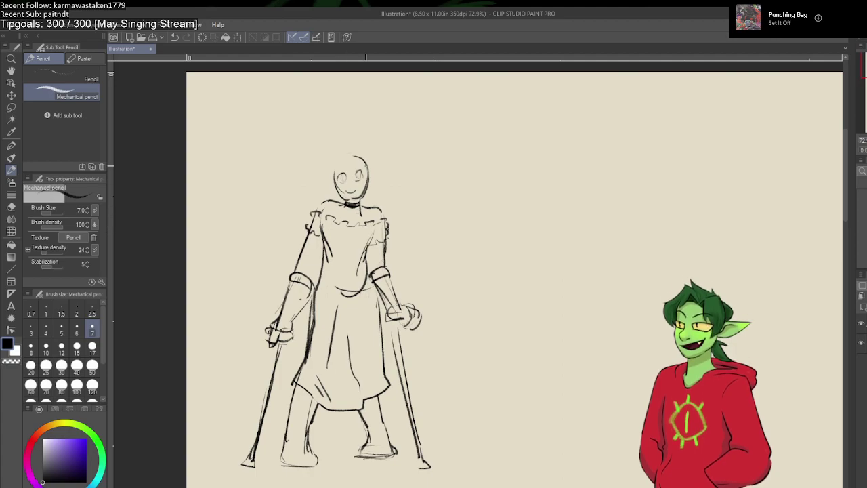
Step: Draw short tousled hair framing the face, rectangular glasses and long pointed ears on both sides of the head
mouse_move(332, 178)
left_mouse_down()
mouse_move(324, 183)
mouse_move(330, 188)
mouse_move(338, 173)
mouse_move(340, 192)
left_mouse_up()
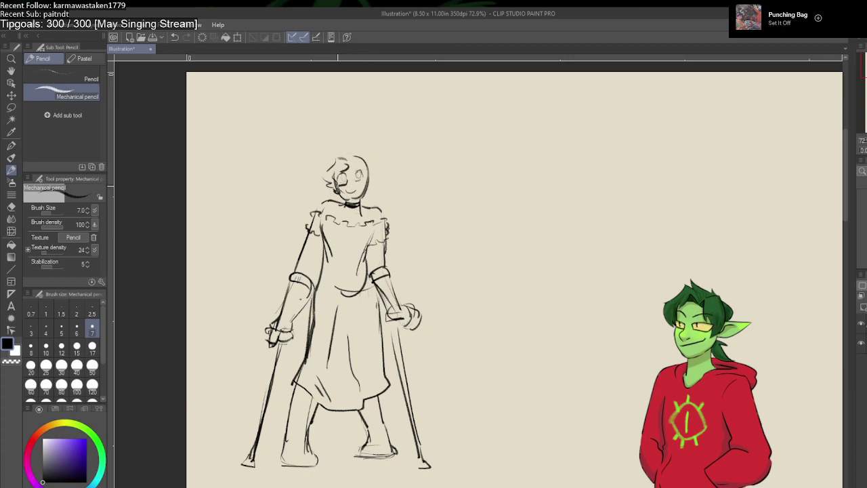
left_click_drag(353, 183, 366, 180)
left_click_drag(359, 158, 375, 179)
mouse_move(391, 150)
left_mouse_down()
mouse_move(377, 186)
mouse_move(314, 156)
mouse_move(325, 183)
left_mouse_up()
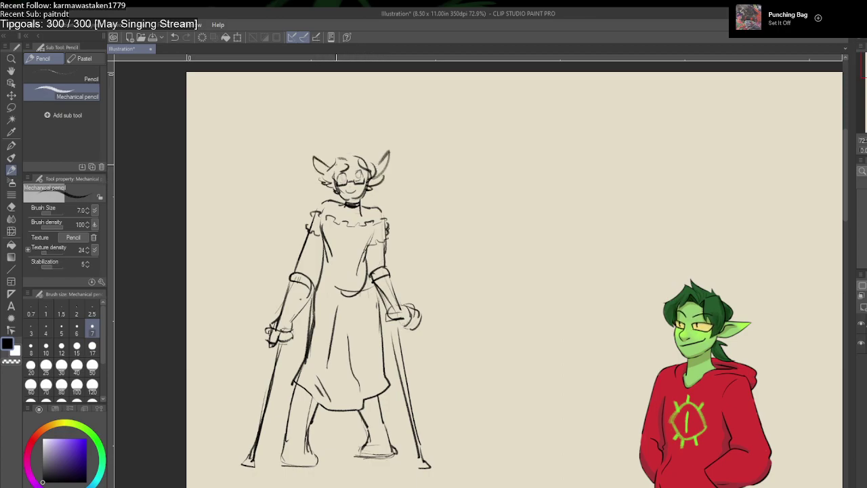
Step: Reduce the pencil size to 5 and add a small hair bun, loose strands and more defined eyes
mouse_move(357, 147)
left_mouse_down()
mouse_move(374, 164)
mouse_move(358, 154)
mouse_move(371, 161)
mouse_move(337, 158)
left_mouse_up()
key("bracketleft")
key("bracketleft")
key("ctrl+z")
key("ctrl+z")
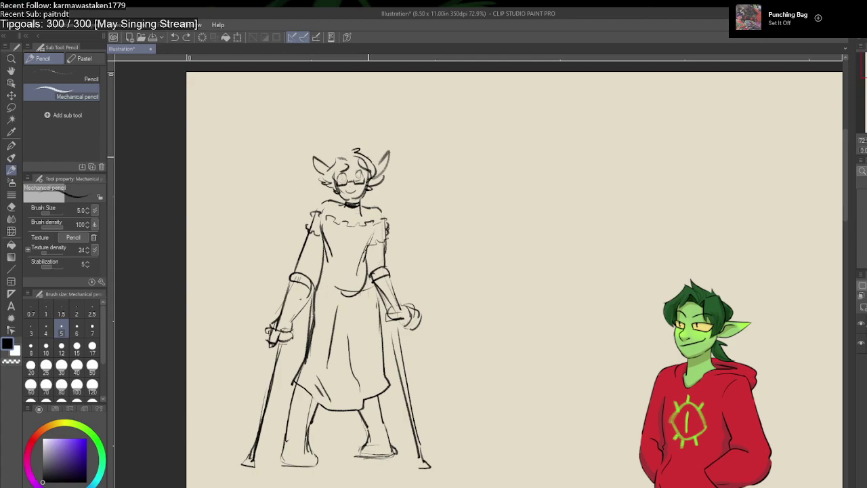
key("ctrl+z")
mouse_move(350, 153)
left_mouse_down()
mouse_move(327, 185)
mouse_move(333, 189)
left_mouse_up()
mouse_move(350, 144)
left_mouse_down()
mouse_move(363, 149)
mouse_move(354, 144)
left_mouse_up()
key("ctrl+z")
key("ctrl+z")
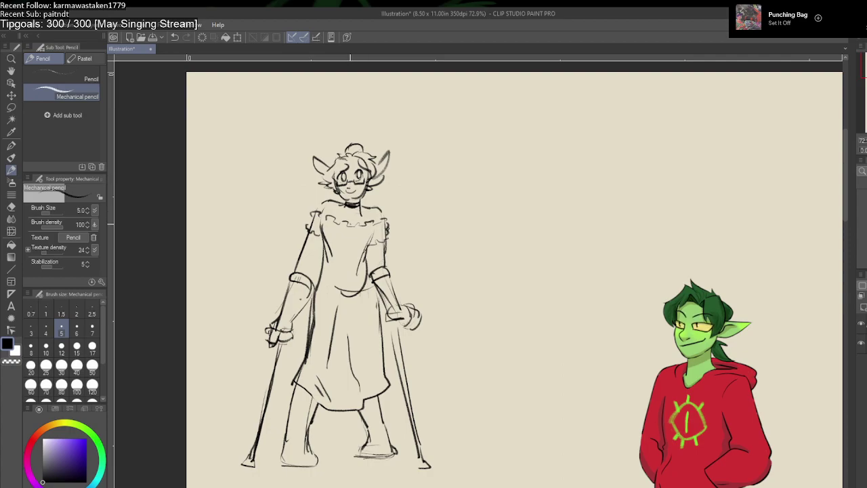
Step: Erase the smile and redraw it as a small open mouth with the Mechanical pencil
key("e")
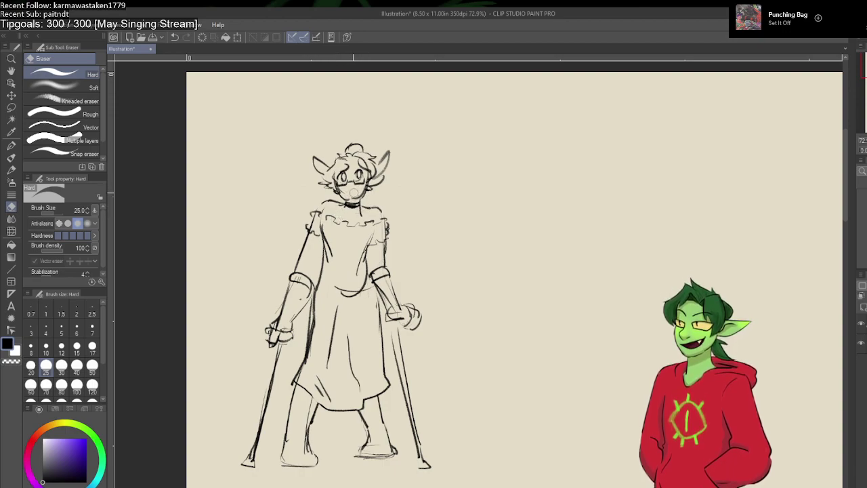
key("p")
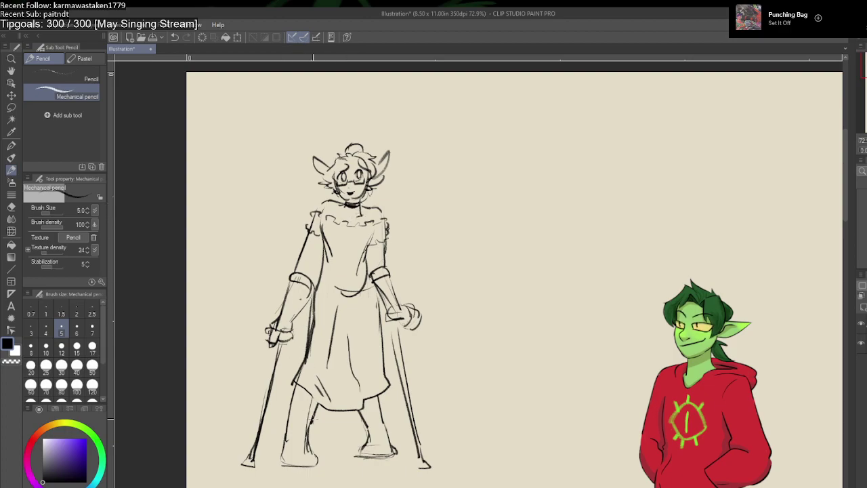
Step: Draw boots on both legs, with curved tops below the skirt hem and darker outlines down to the soles
left_click_drag(381, 406, 362, 410)
key("ctrl+z")
left_click_drag(313, 406, 292, 409)
mouse_move(317, 453)
left_mouse_down()
mouse_move(292, 452)
mouse_move(281, 465)
left_mouse_up()
left_click_drag(380, 405, 393, 454)
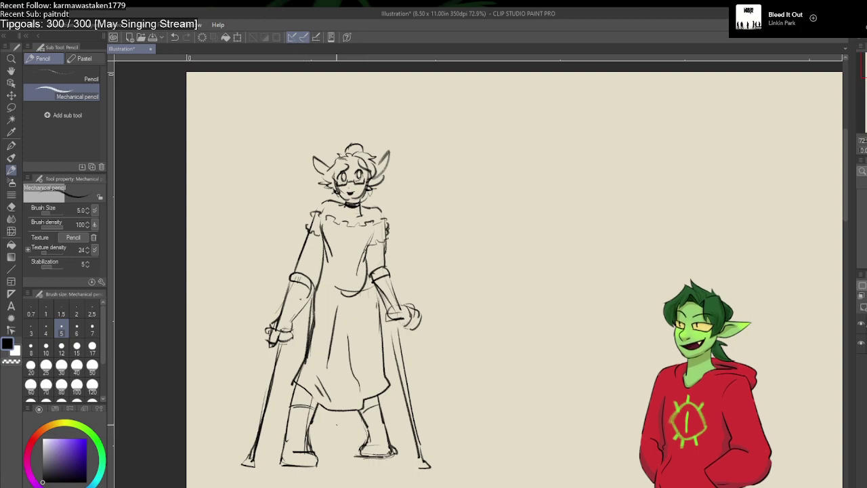
Step: Erase the inner line of the left-hand boot, redraw it with a curved ankle and clean up the stray lines
key("e")
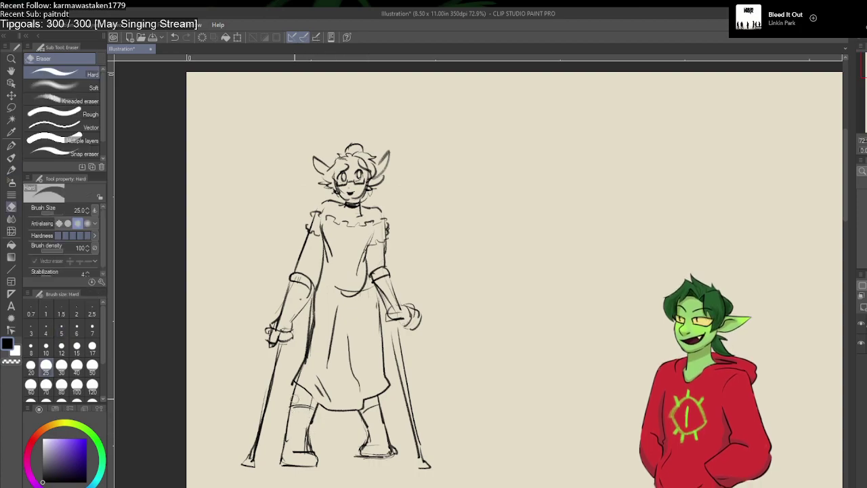
mouse_move(312, 447)
left_mouse_down()
mouse_move(306, 426)
mouse_move(304, 443)
left_mouse_up()
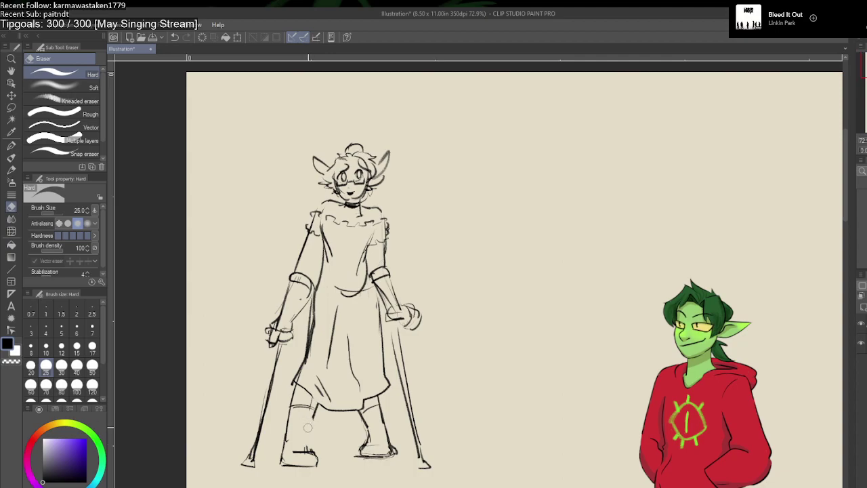
key("p")
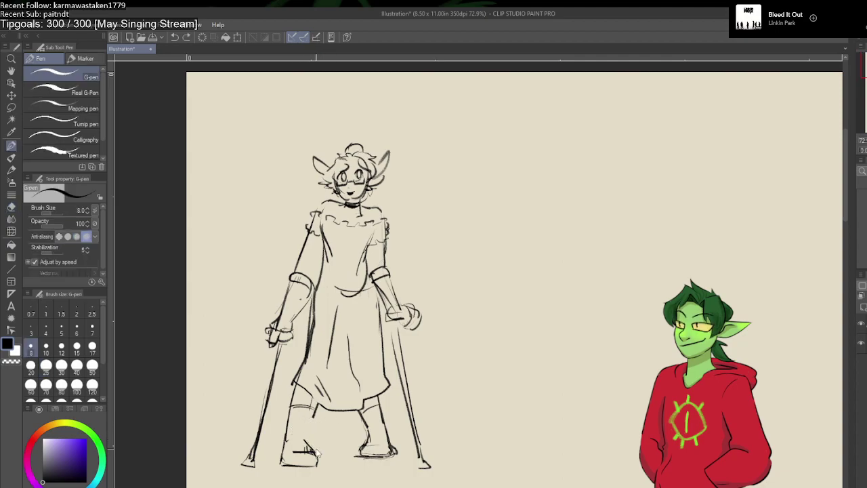
key("p")
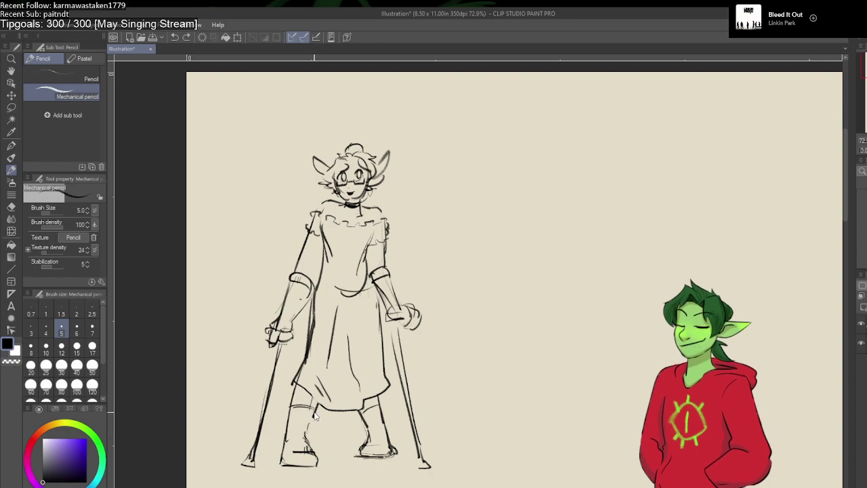
left_click_drag(308, 430, 306, 445)
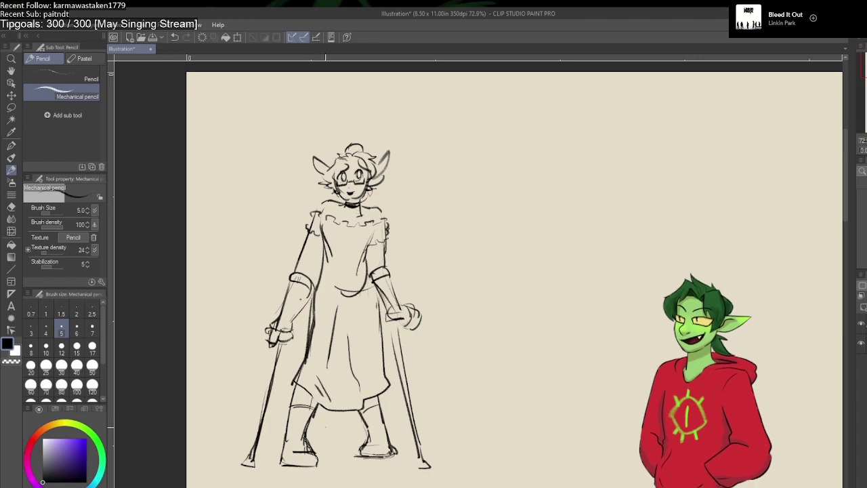
key("e")
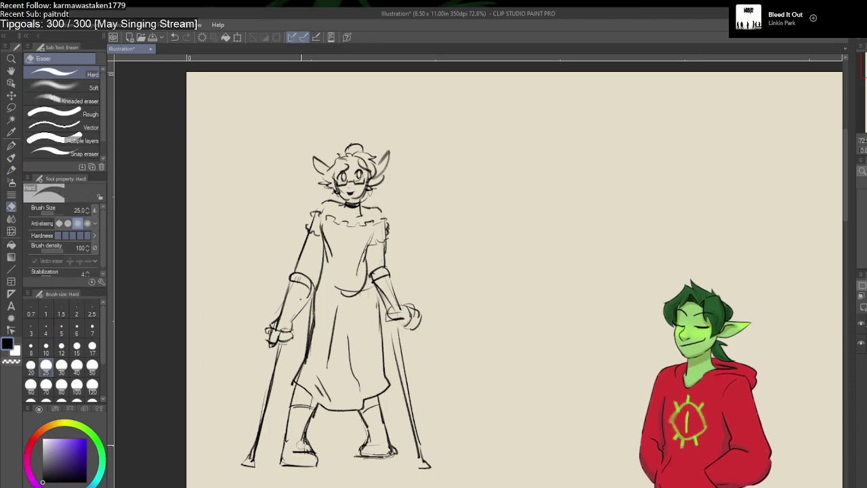
left_click_drag(302, 438, 304, 449)
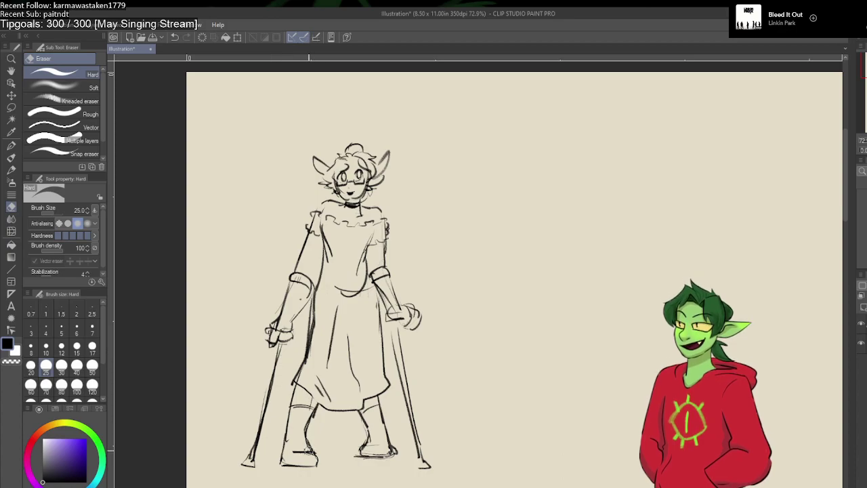
Step: Sketch a separate bent leg with a pointed foot beside the character, and erase it with the Hard eraser at size 250
key("p")
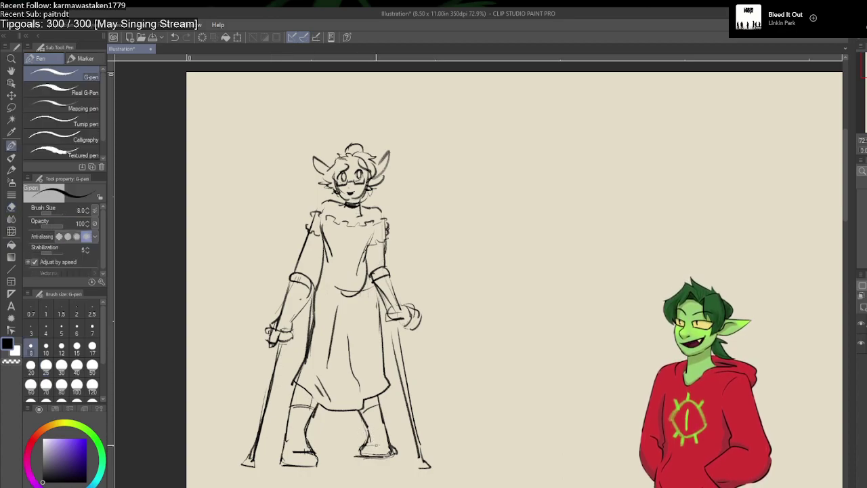
key("p")
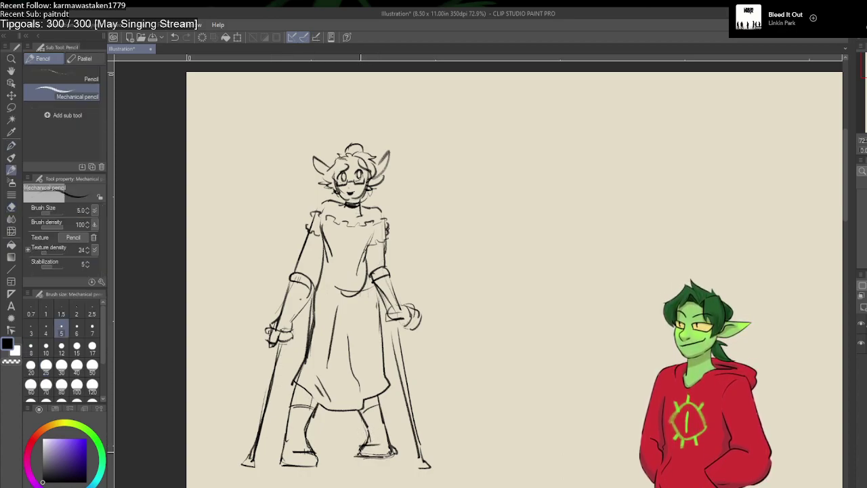
mouse_move(505, 330)
left_mouse_down()
mouse_move(560, 355)
mouse_move(528, 376)
mouse_move(536, 373)
mouse_move(482, 366)
left_mouse_up()
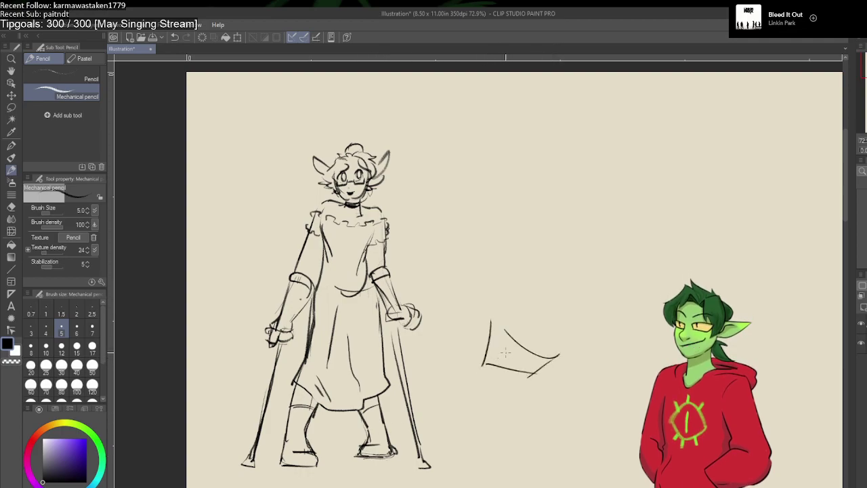
mouse_move(560, 347)
left_mouse_down()
mouse_move(535, 348)
mouse_move(504, 325)
mouse_move(534, 374)
mouse_move(482, 360)
left_mouse_up()
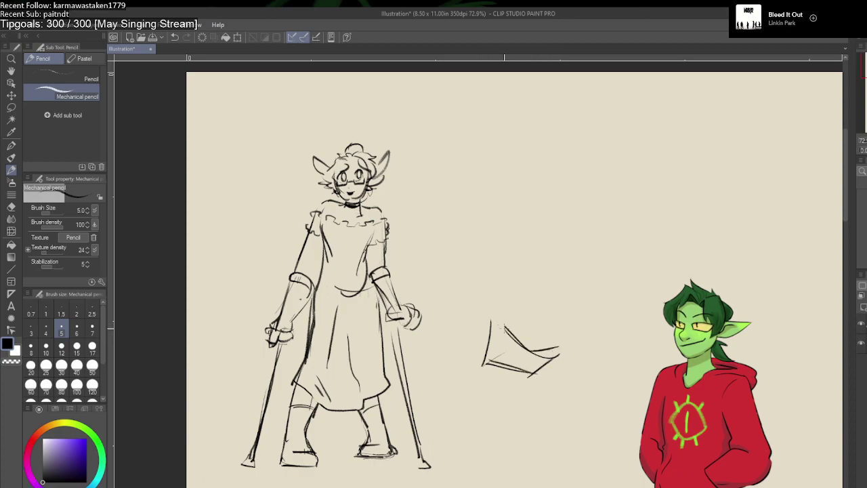
mouse_move(506, 215)
left_mouse_down()
mouse_move(505, 326)
mouse_move(478, 315)
mouse_move(442, 198)
left_mouse_up()
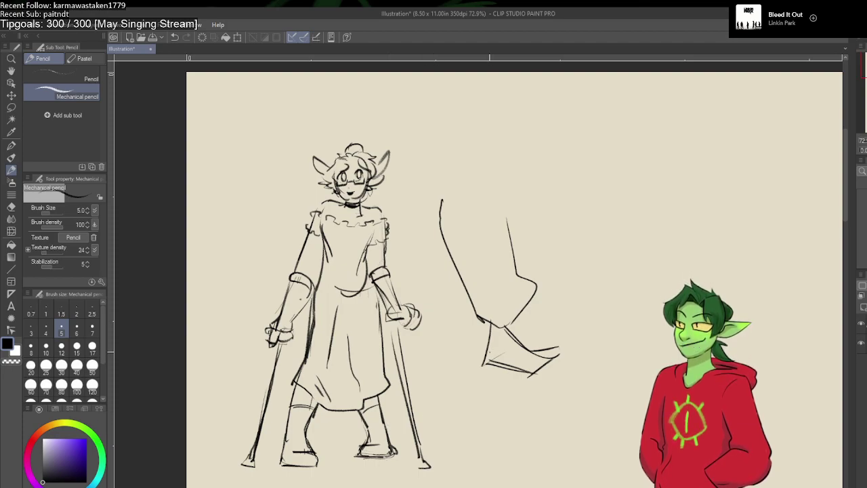
key("e")
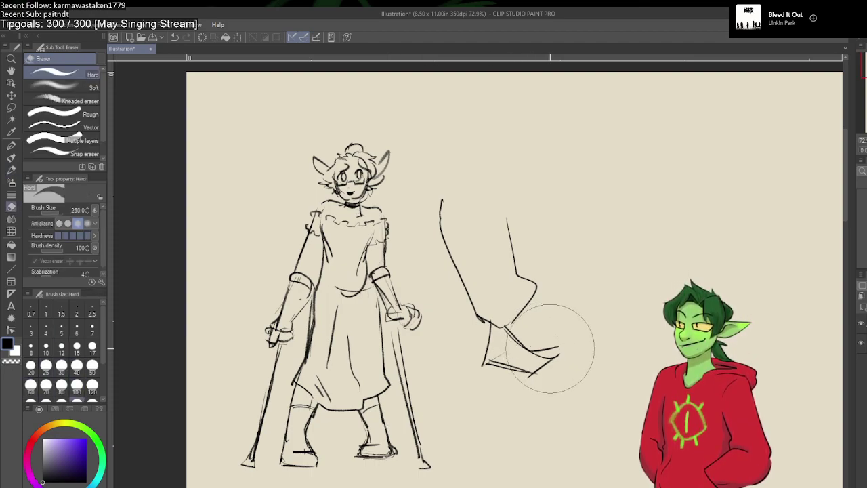
mouse_move(552, 358)
left_mouse_down()
mouse_move(502, 224)
mouse_move(483, 226)
mouse_move(467, 201)
left_mouse_up()
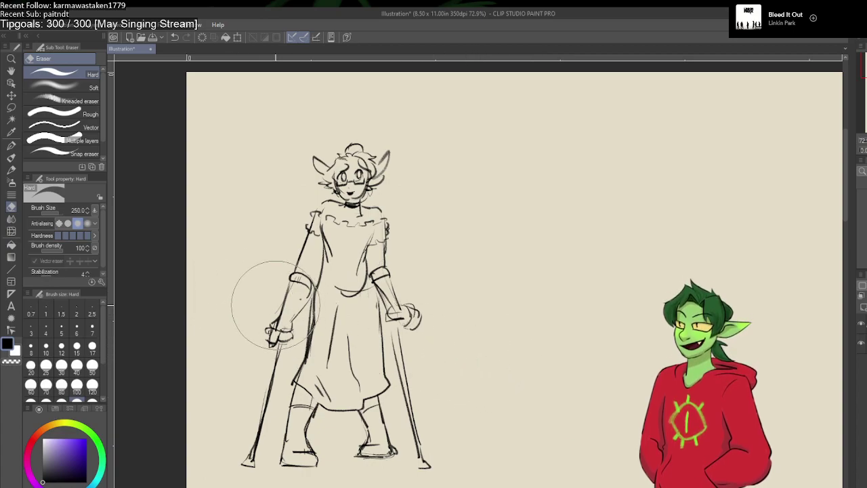
Step: Fill the crutch cuffs on both forearms with dark hatching using the Mechanical pencil
key("p")
key("p")
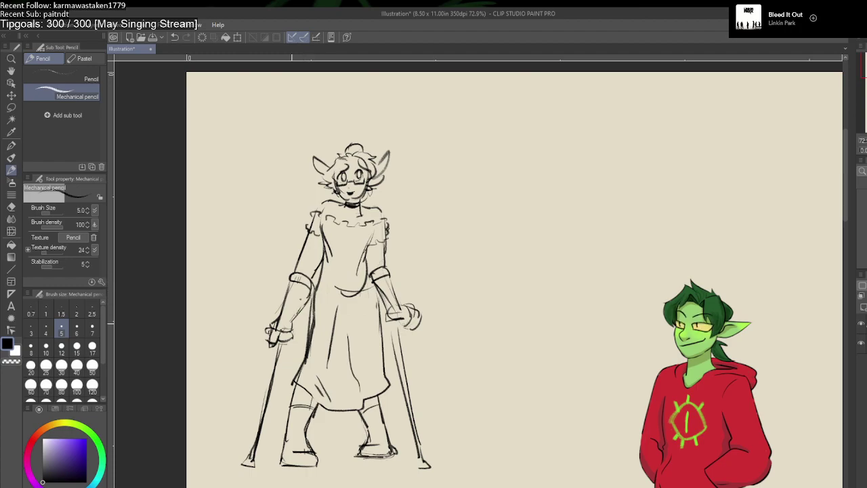
mouse_move(311, 272)
left_mouse_down()
mouse_move(294, 281)
mouse_move(304, 282)
left_mouse_up()
left_click_drag(379, 268, 390, 278)
Step: Erase the left-hand arm and redraw it straighter down to a fist on the crutch, cleaning stray forearm lines with the eraser at size 17
key("e")
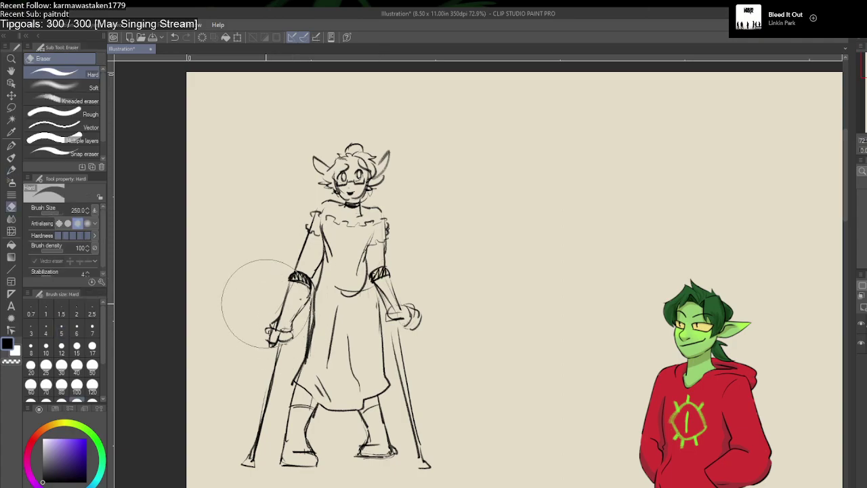
mouse_move(252, 309)
left_mouse_down()
mouse_move(283, 311)
mouse_move(288, 263)
left_mouse_up()
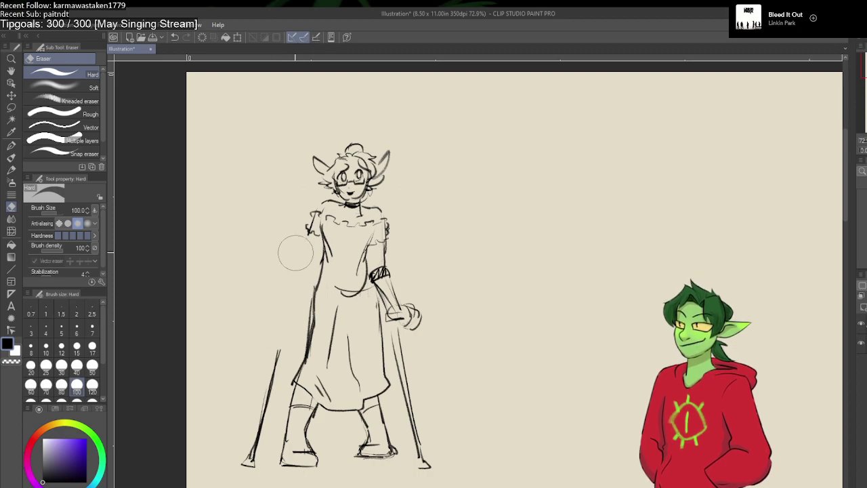
key("p")
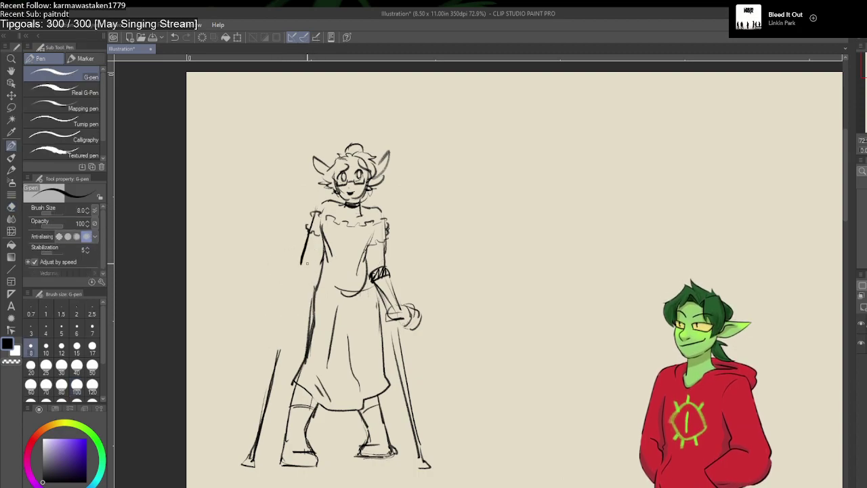
key("p")
left_click_drag(306, 238, 283, 301)
left_click_drag(300, 260, 271, 332)
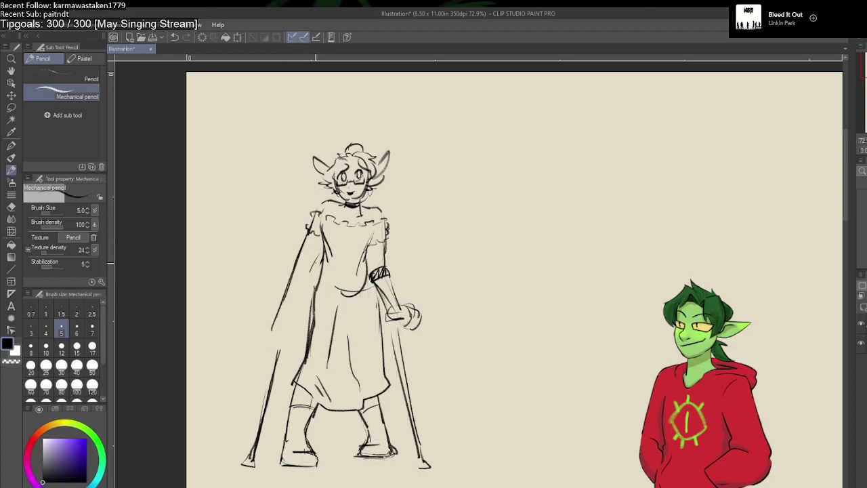
mouse_move(305, 278)
left_mouse_down()
mouse_move(294, 309)
mouse_move(275, 326)
left_mouse_up()
mouse_move(309, 273)
left_mouse_down()
mouse_move(287, 336)
mouse_move(276, 332)
mouse_move(269, 343)
left_mouse_up()
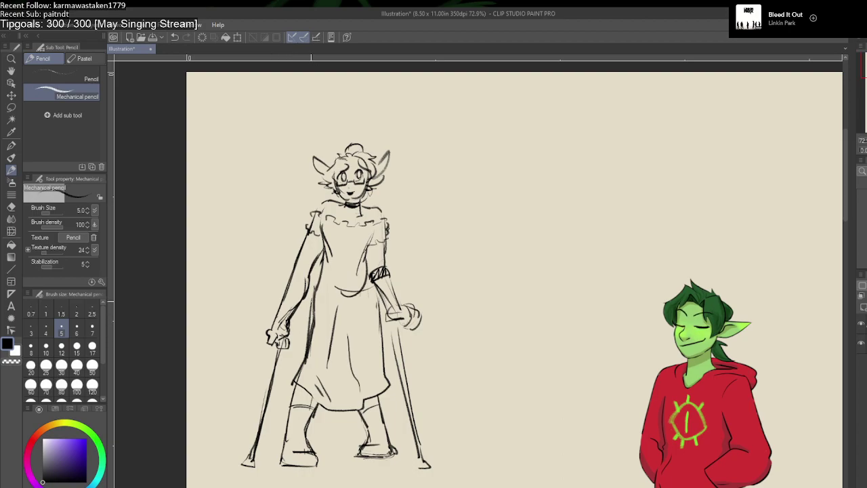
key("e")
mouse_move(292, 302)
left_mouse_down()
mouse_move(282, 325)
mouse_move(291, 321)
mouse_move(291, 331)
left_mouse_up()
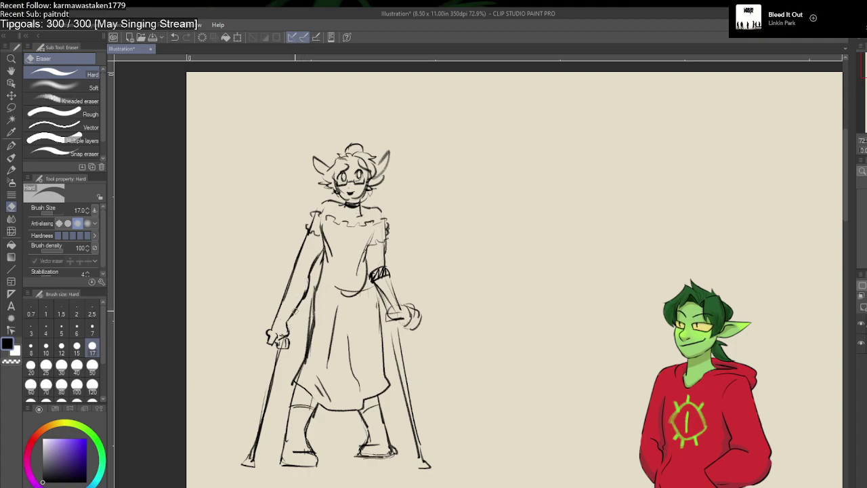
Step: Draw a narrow crutch cuff across the left-hand forearm with the Mechanical pencil and fill it with hatching
key("p")
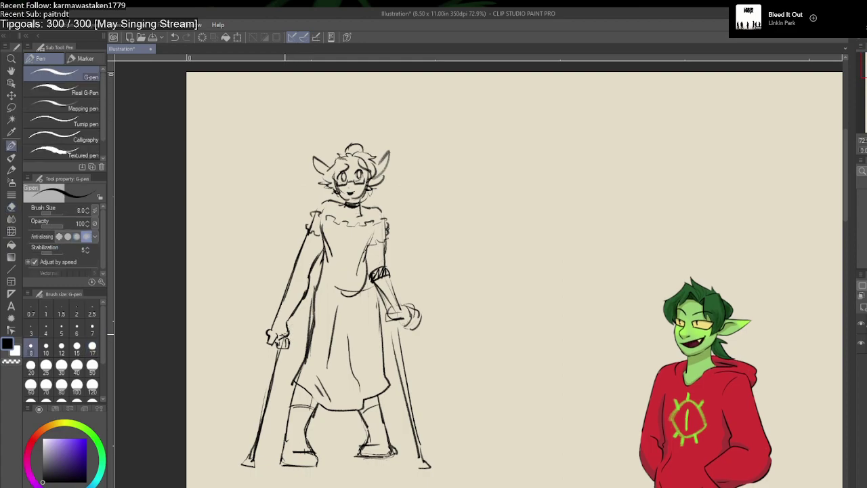
key("p")
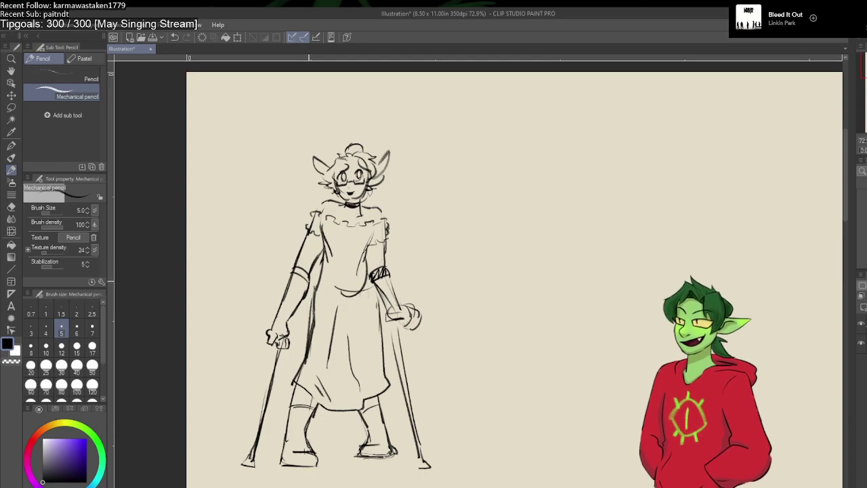
left_click_drag(308, 273, 296, 277)
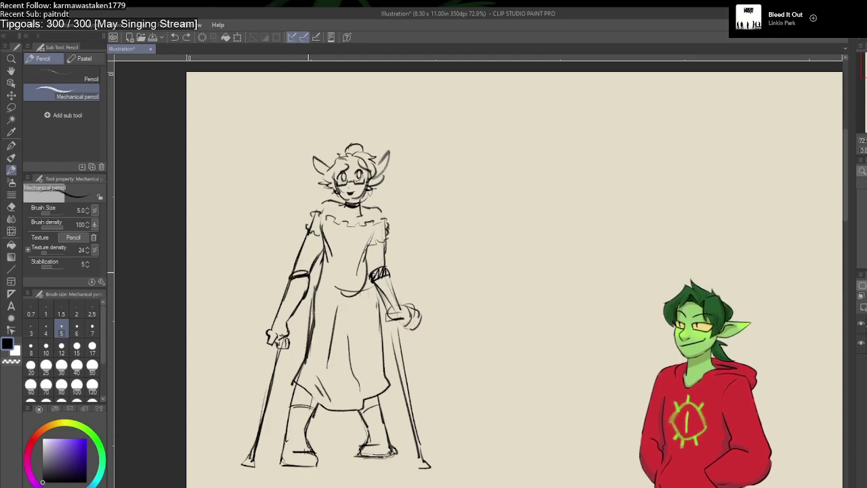
key("ctrl+z")
mouse_move(290, 274)
left_mouse_down()
mouse_move(309, 271)
mouse_move(310, 280)
mouse_move(304, 269)
left_mouse_up()
Step: Erase the curved waist and torso fold lines of the dress and replace them with short, light curves using the Mechanical pencil
key("e")
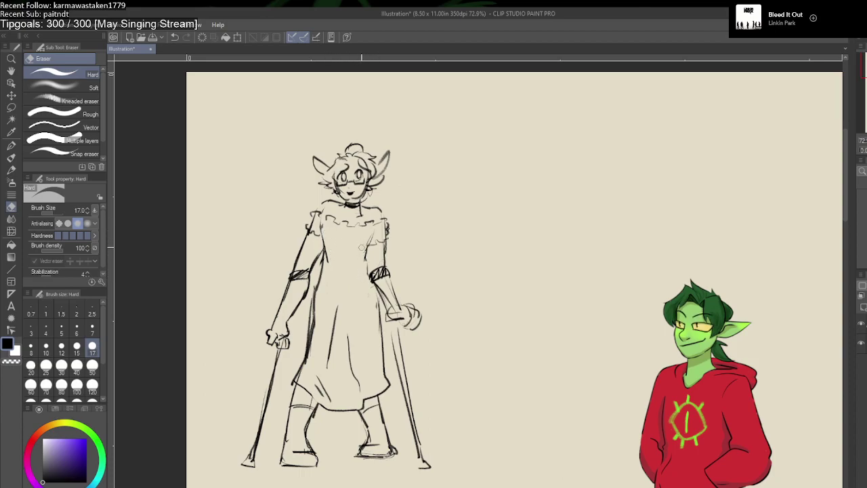
key("p")
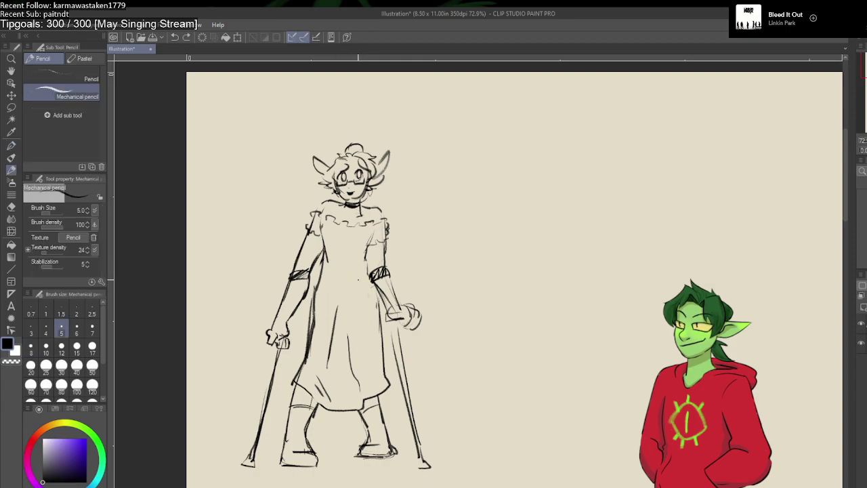
key("p")
key("p")
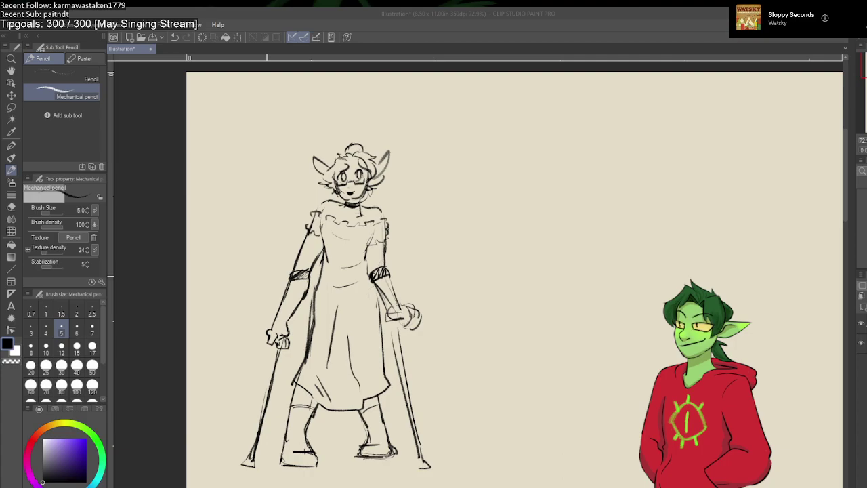
Step: Erase both forearms with their cuffs and hands, using the Hard eraser at size 60
key("alt+Tab")
key("e")
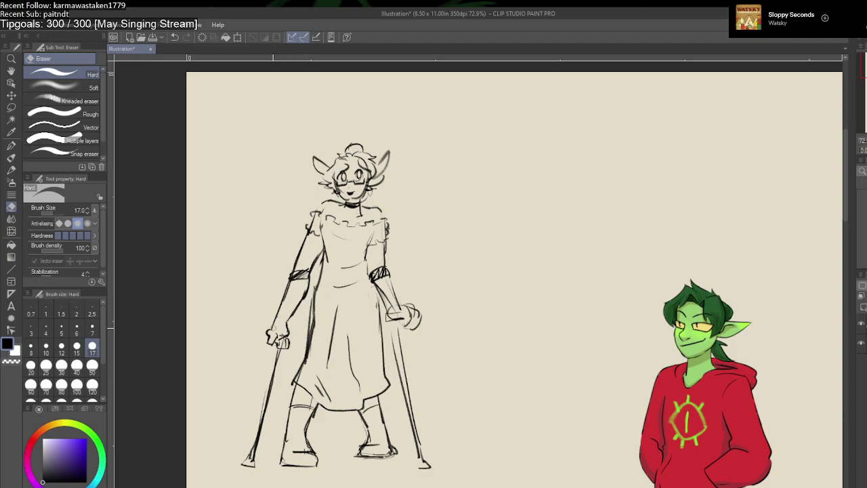
mouse_move(284, 332)
left_mouse_down()
mouse_move(279, 342)
mouse_move(266, 334)
left_mouse_up()
left_click(61, 366)
left_click(30, 384)
left_click_drag(306, 276, 302, 285)
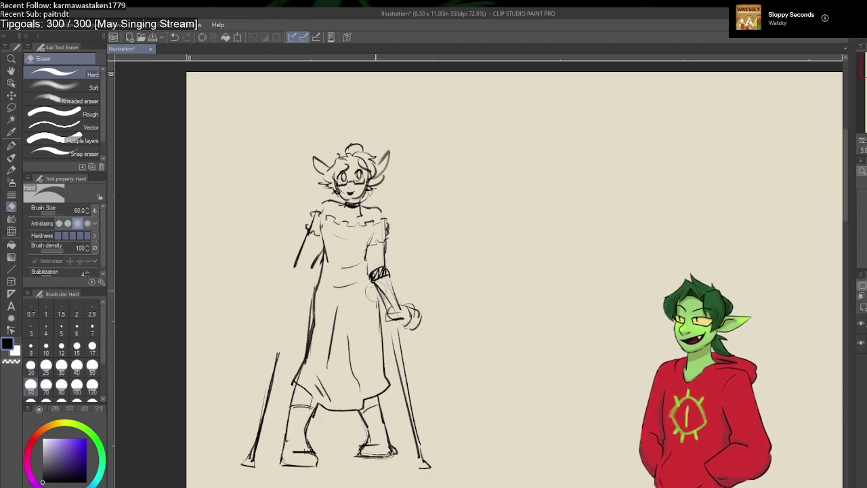
mouse_move(389, 266)
left_mouse_down()
mouse_move(383, 278)
mouse_move(410, 315)
mouse_move(405, 331)
left_mouse_up()
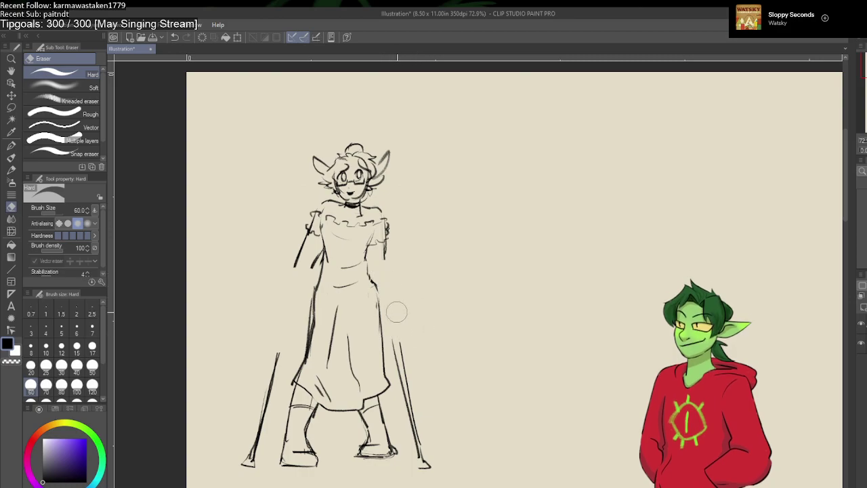
Step: Extend and thicken the left-hand crutch shaft with the G-pen at size 8, and add a solid black handle above it
key("p")
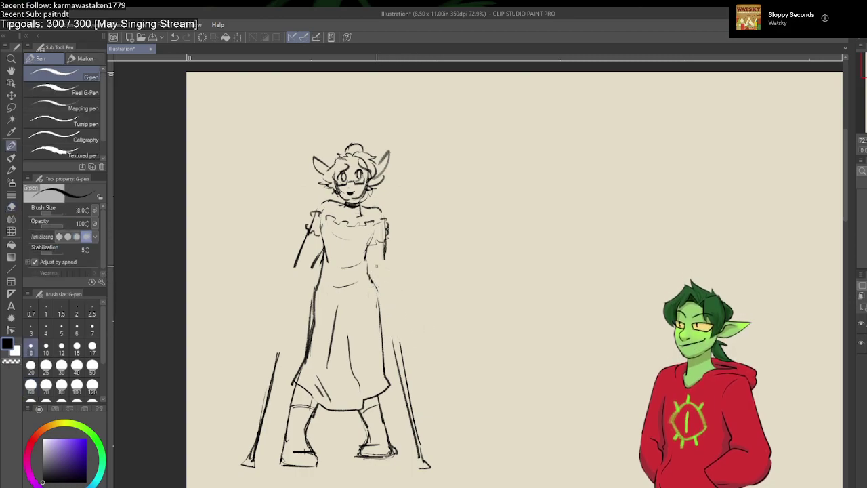
left_click_drag(279, 353, 283, 334)
left_click_drag(267, 418, 263, 429)
left_click_drag(282, 332, 268, 400)
left_click_drag(252, 464, 256, 403)
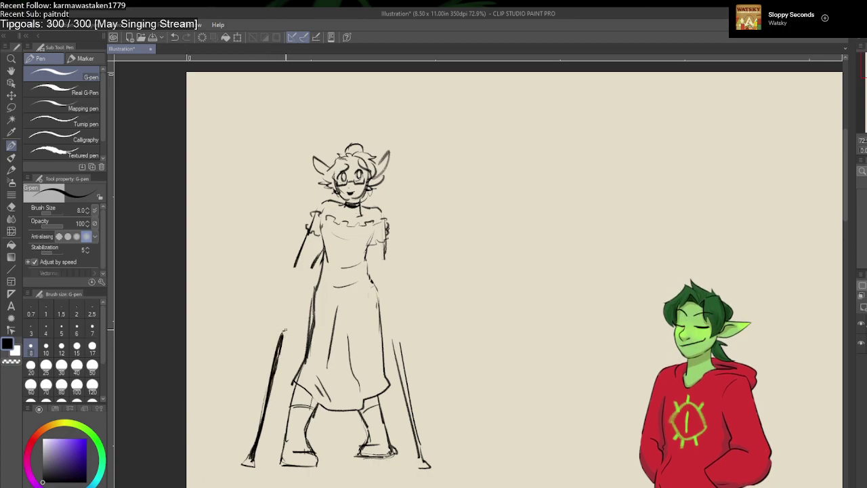
mouse_move(286, 328)
left_mouse_down()
mouse_move(263, 330)
mouse_move(280, 330)
left_mouse_up()
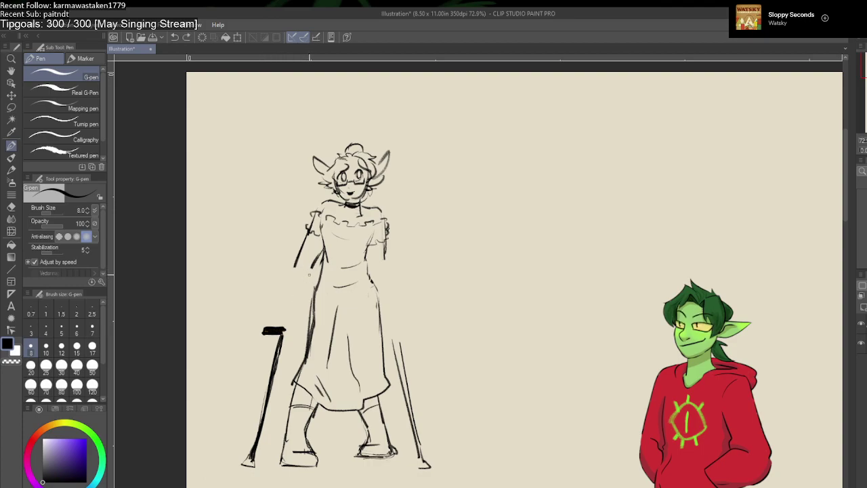
Step: Draw a curved cuff on the left-hand arm with the G-pen, and outline the forearm down to the crutch handle with the Mechanical pencil
left_click_drag(311, 267, 292, 278)
left_click_drag(292, 276, 313, 281)
key("p")
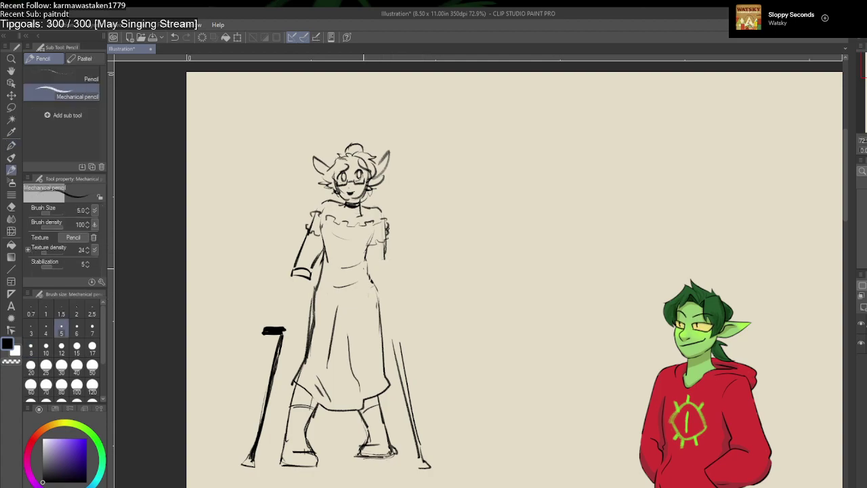
left_click_drag(308, 279, 291, 322)
key("ctrl+z")
left_click_drag(306, 280, 290, 325)
mouse_move(293, 279)
left_mouse_down()
mouse_move(266, 340)
mouse_move(278, 325)
mouse_move(264, 336)
left_mouse_up()
Step: Redraw the right-hand forearm angled outward from a rounded elbow, with a curved band above it
left_click_drag(385, 262, 407, 316)
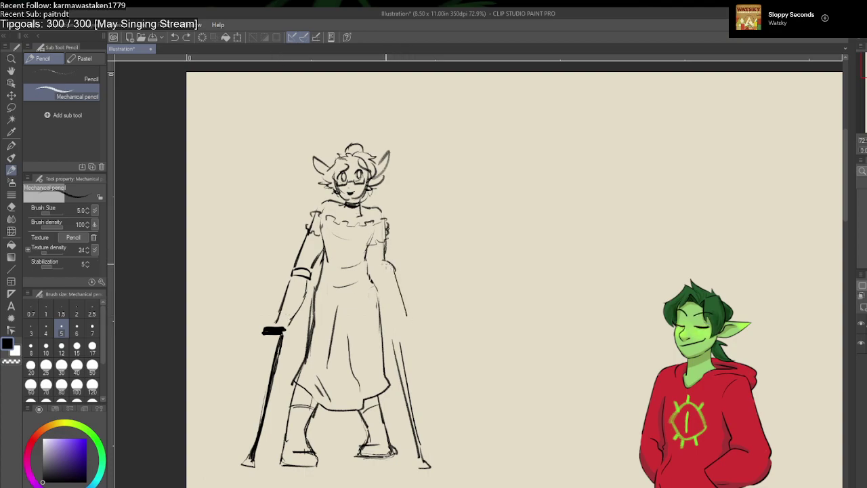
key("ctrl+z")
mouse_move(384, 255)
left_mouse_down()
mouse_move(408, 304)
mouse_move(381, 256)
mouse_move(397, 277)
left_mouse_up()
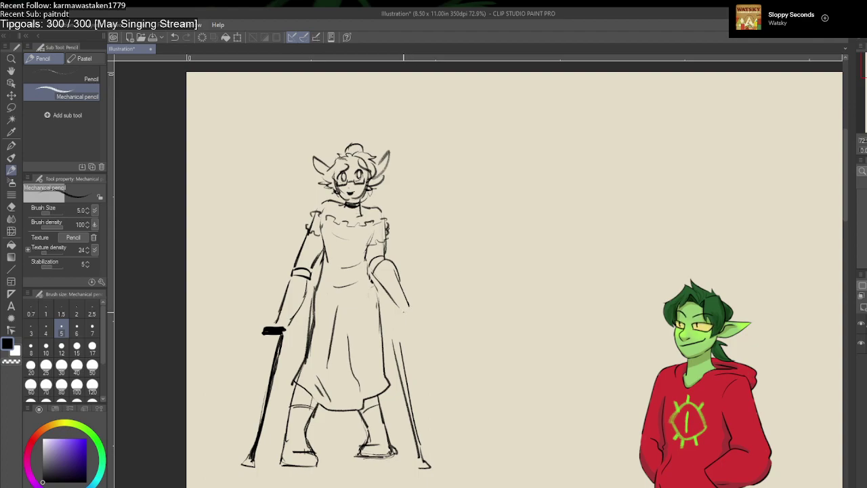
Step: Draw a closed fist on the right-hand arm, and extend the crutch shaft up to the elbow with a small grip at the hand
mouse_move(399, 309)
left_mouse_down()
mouse_move(397, 321)
mouse_move(407, 327)
left_mouse_up()
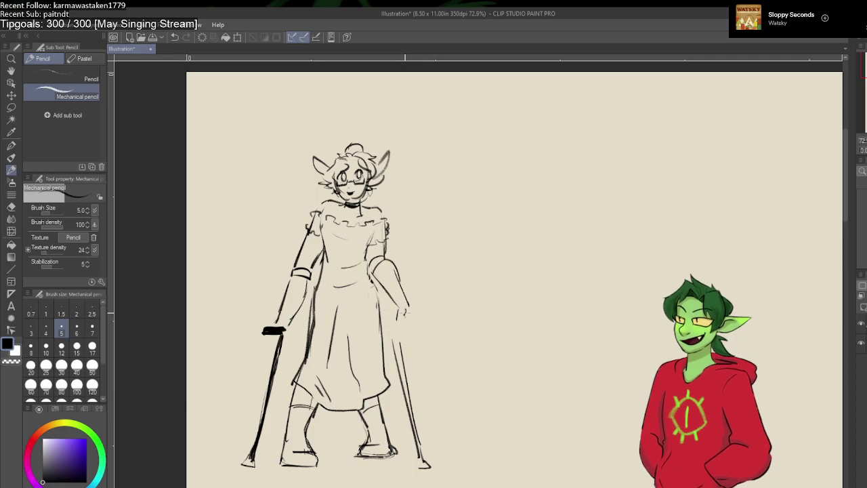
left_click_drag(398, 317, 402, 326)
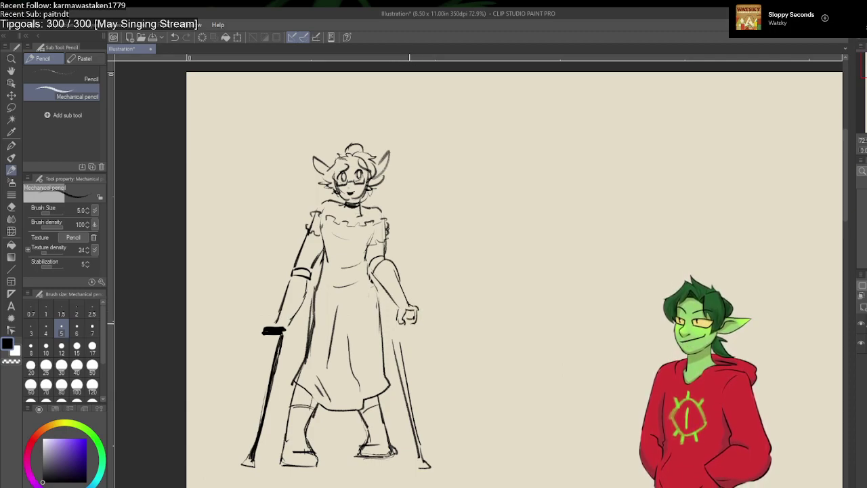
left_click_drag(409, 309, 417, 321)
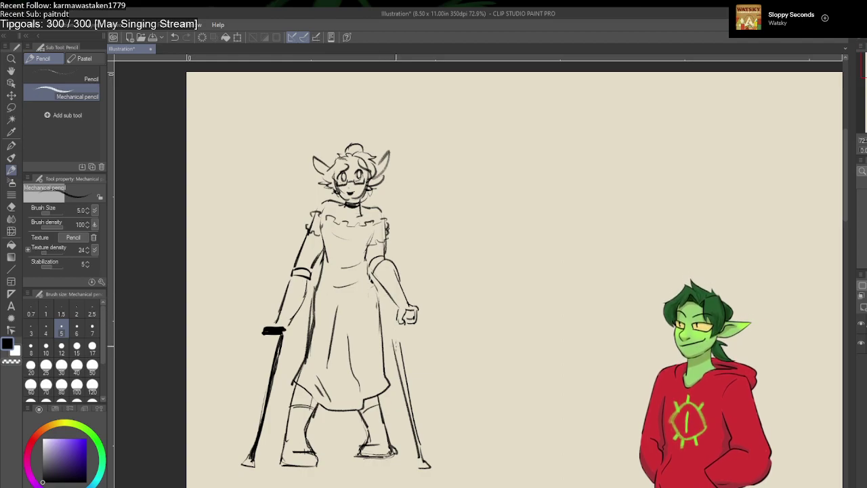
mouse_move(391, 280)
left_mouse_down()
mouse_move(387, 302)
mouse_move(403, 360)
left_mouse_up()
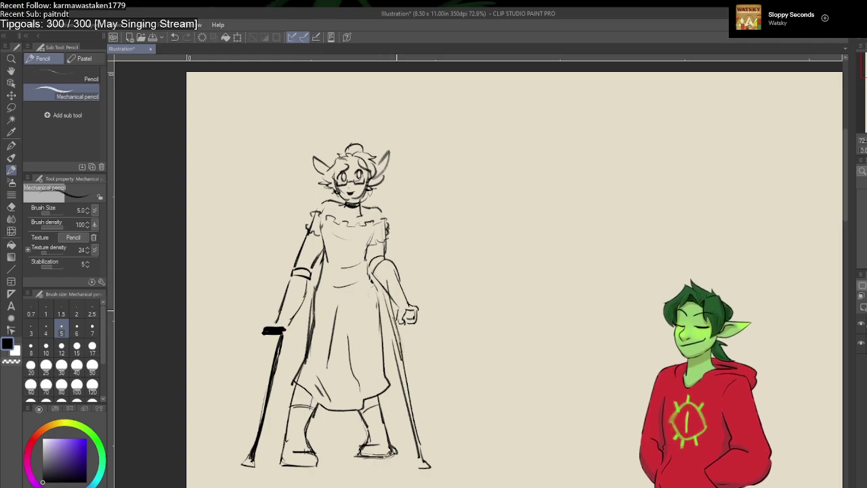
left_click_drag(391, 308, 397, 311)
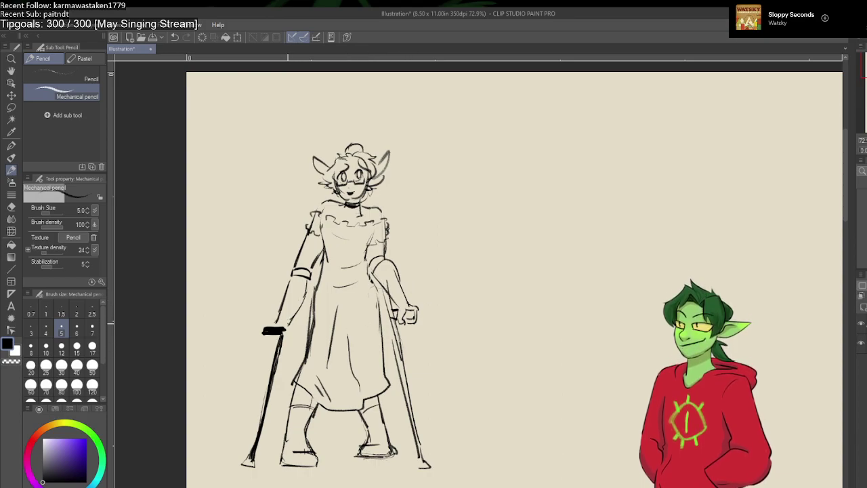
Step: Erase the solid handle of the left-hand crutch, extend the shaft up to the wrist, and redraw a black handle gripped by a hand
key("e")
left_click_drag(285, 330, 269, 332)
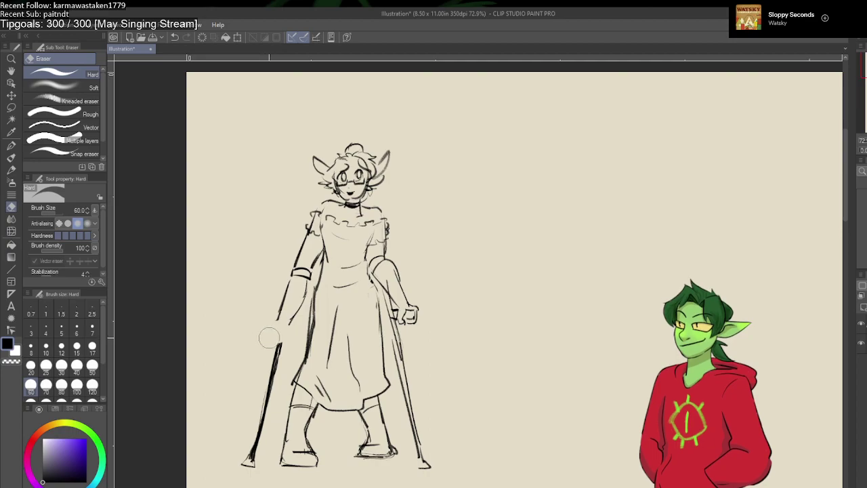
key("p")
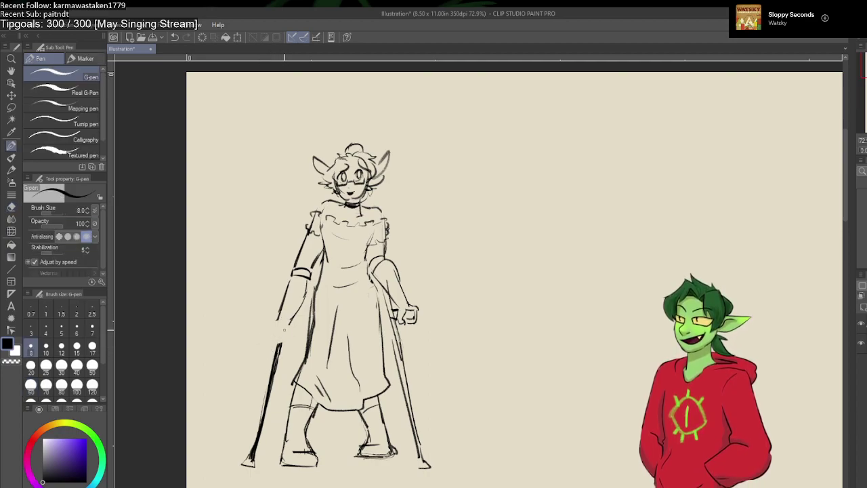
left_click_drag(288, 324, 279, 349)
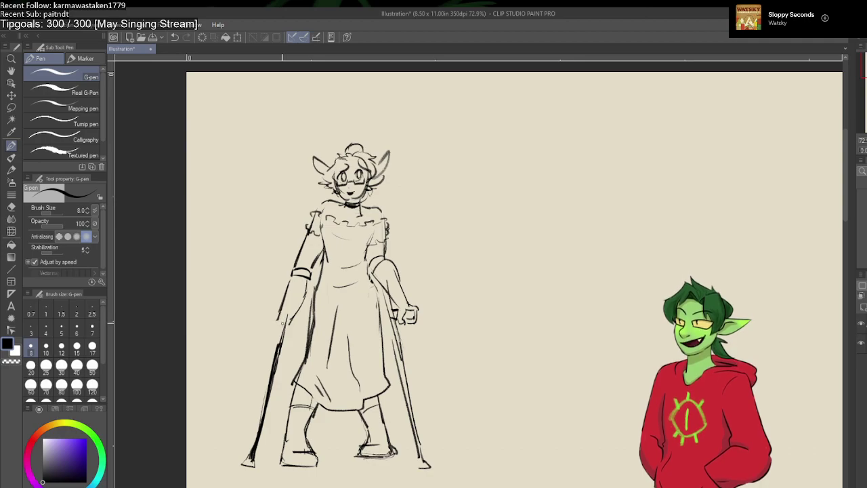
mouse_move(288, 321)
left_mouse_down()
mouse_move(278, 341)
mouse_move(262, 324)
left_mouse_up()
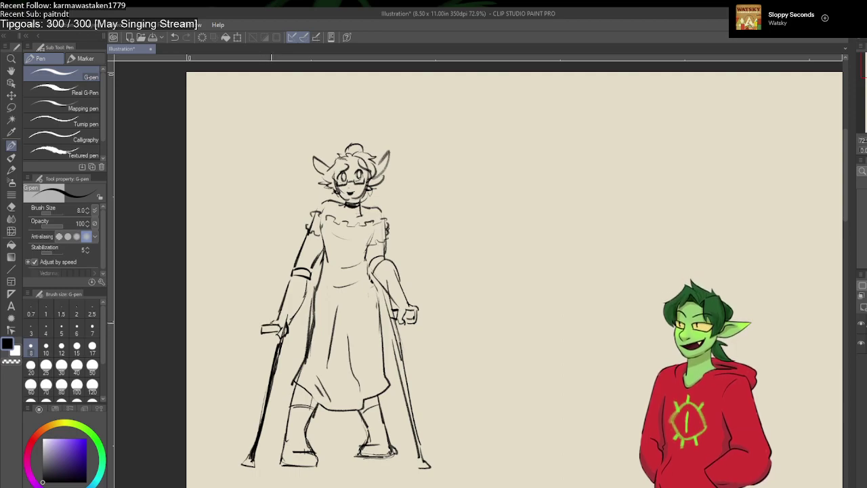
left_click_drag(268, 337, 291, 333)
left_click_drag(281, 329, 279, 332)
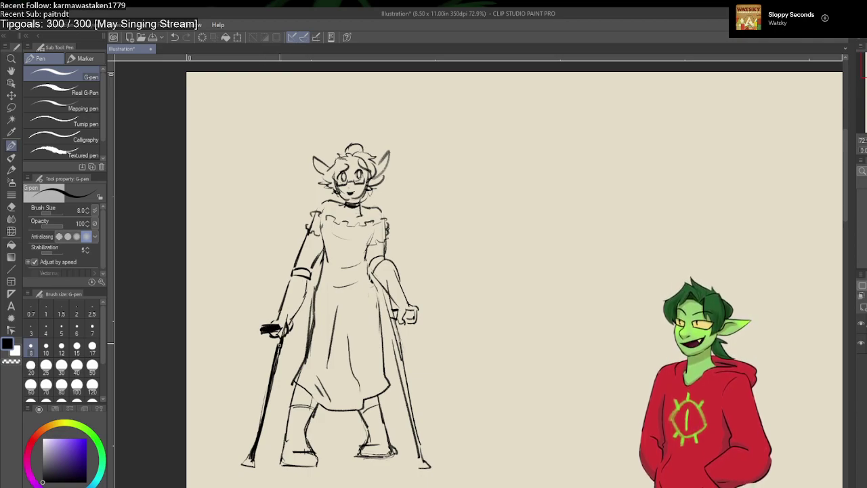
key("e")
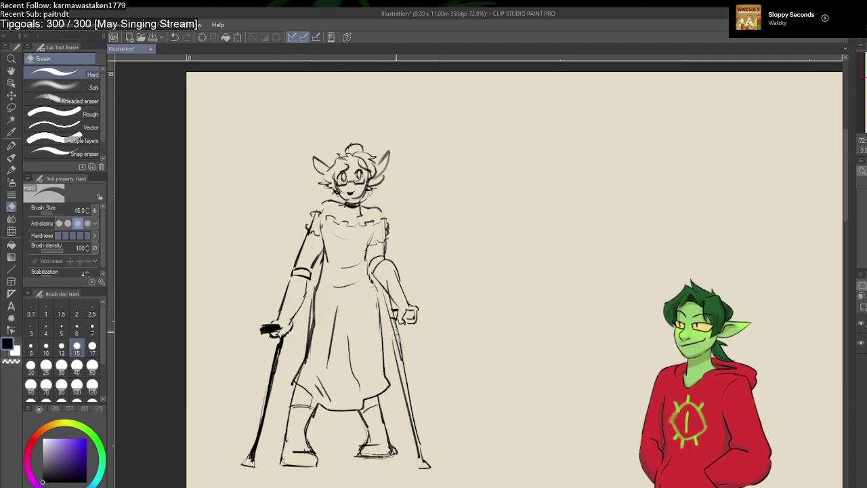
Step: Fill the right-hand crutch's grip and shaft with solid black using the G-pen at size 8, and blacken both arm cuffs
key("p")
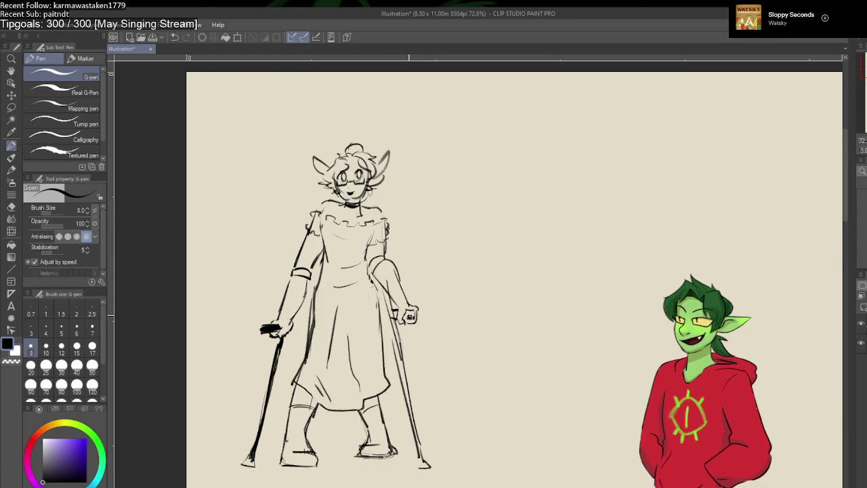
mouse_move(404, 312)
left_mouse_down()
mouse_move(413, 318)
mouse_move(392, 310)
mouse_move(383, 287)
mouse_move(404, 380)
left_mouse_up()
left_click_drag(392, 326, 409, 403)
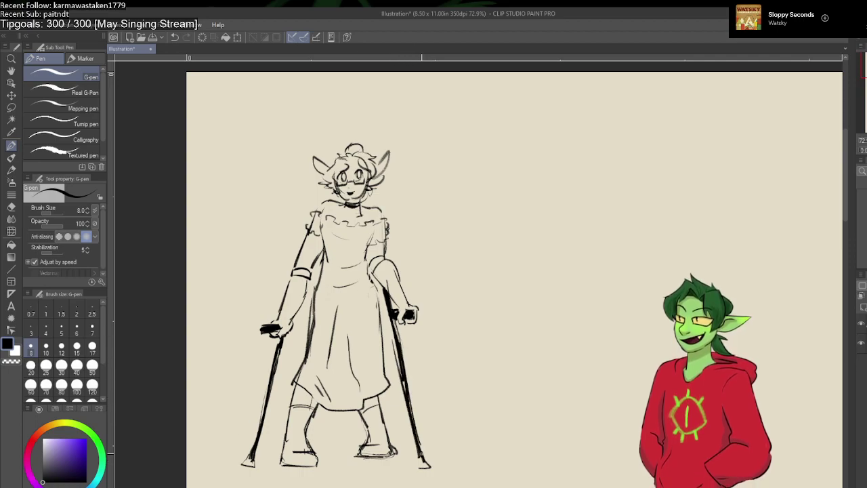
left_click_drag(382, 260, 370, 269)
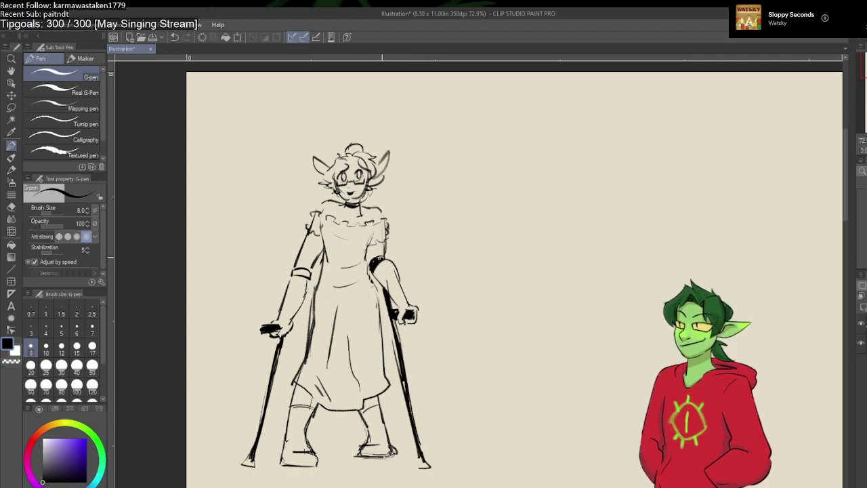
left_click_drag(297, 272, 309, 276)
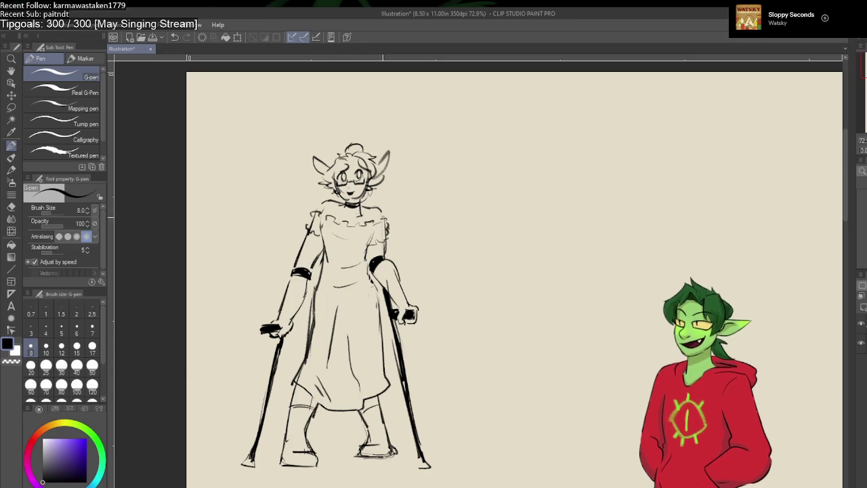
Step: Sketch two large wings arching up from the shoulders and curving down toward the dress hem with the Mechanical pencil at size 5
key("p")
mouse_move(382, 218)
left_mouse_down()
mouse_move(415, 136)
mouse_move(427, 144)
mouse_move(476, 278)
left_mouse_up()
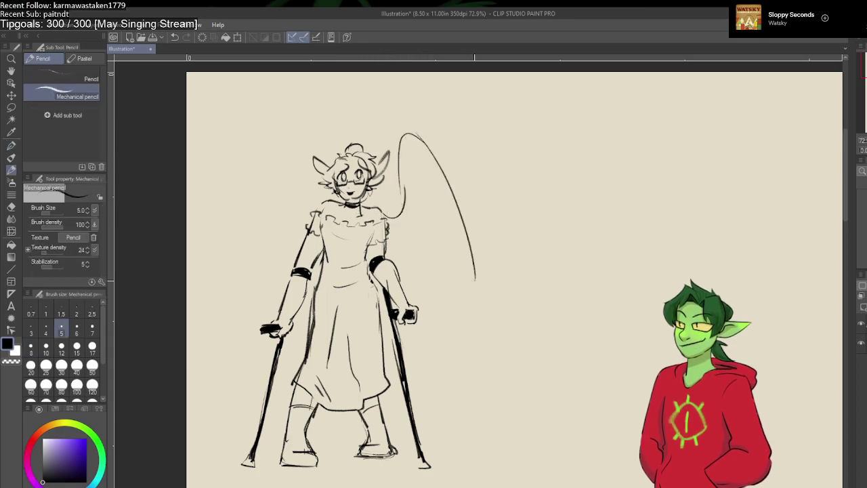
left_click_drag(465, 215, 418, 398)
mouse_move(441, 357)
left_mouse_down()
mouse_move(410, 390)
mouse_move(389, 398)
mouse_move(399, 336)
left_mouse_up()
mouse_move(309, 219)
left_mouse_down()
mouse_move(282, 207)
mouse_move(292, 135)
mouse_move(244, 152)
mouse_move(216, 260)
left_mouse_up()
left_click_drag(242, 183, 223, 363)
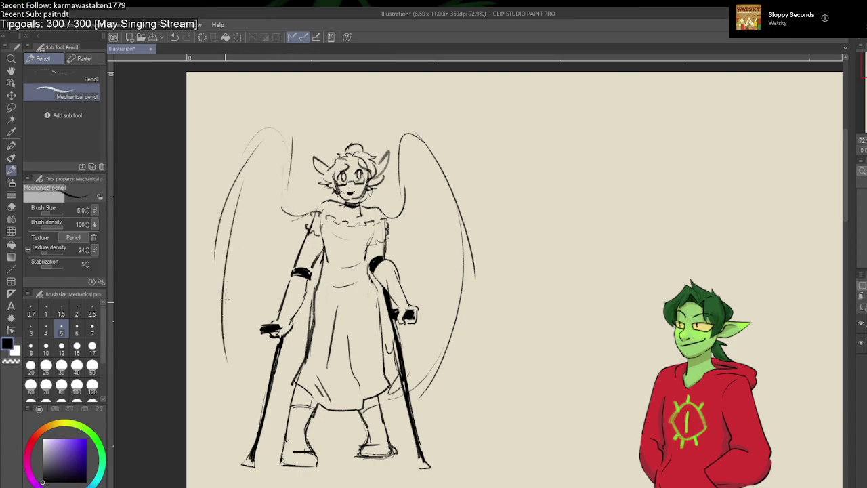
left_click_drag(225, 298, 269, 420)
mouse_move(259, 389)
left_mouse_down()
mouse_move(288, 409)
mouse_move(282, 371)
left_mouse_up()
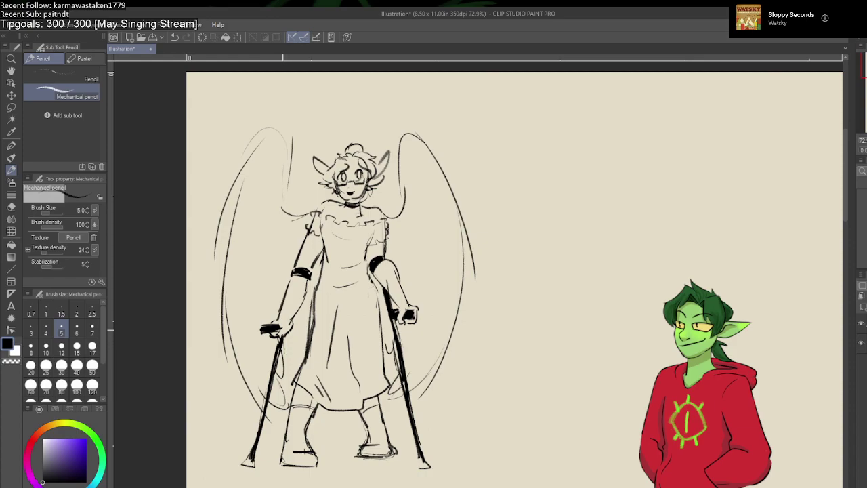
Step: Reinforce the contour of the left-hand wing from the shoulder over the arch and down its outer edge
left_click_drag(309, 220, 282, 214)
mouse_move(285, 213)
left_mouse_down()
mouse_move(265, 123)
mouse_move(221, 226)
left_mouse_up()
left_click_drag(245, 157, 226, 309)
left_click_drag(246, 267, 225, 353)
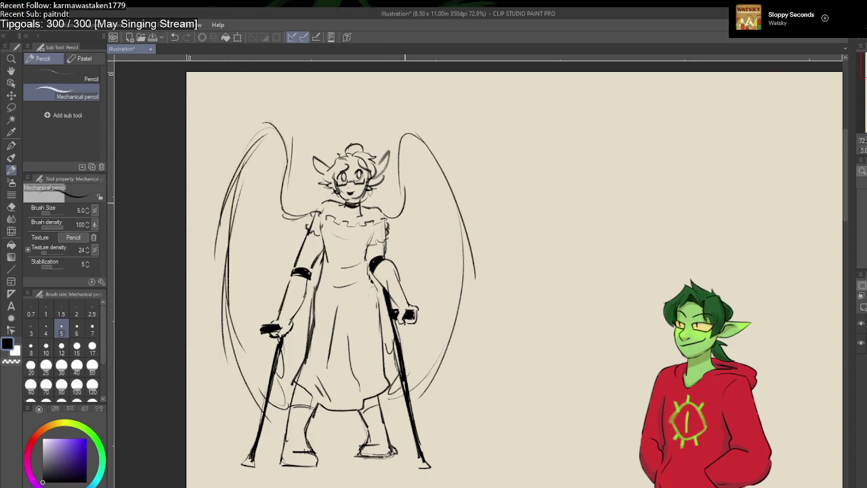
Step: Add long curved feather lines inside the right-hand wing, and strengthen its inner edge and lower outer contour
left_click_drag(416, 133, 405, 184)
left_click_drag(463, 231, 451, 267)
left_click_drag(425, 166, 450, 231)
left_click_drag(420, 155, 456, 338)
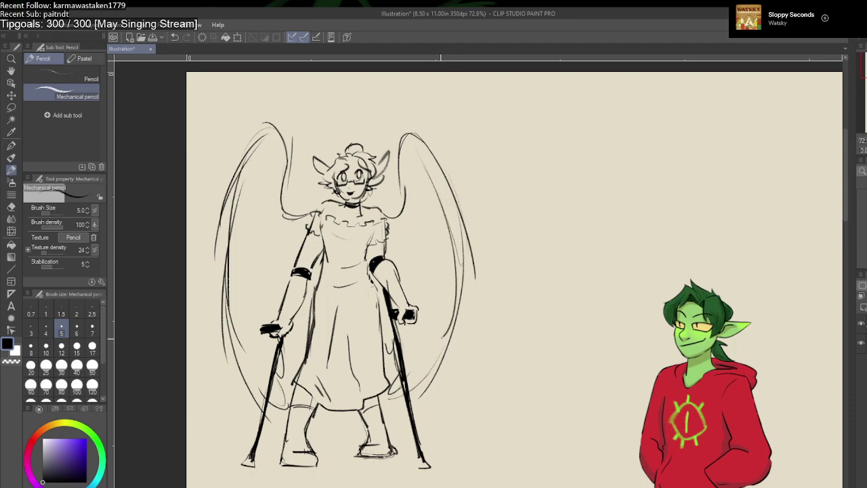
mouse_move(446, 250)
left_mouse_down()
mouse_move(440, 336)
mouse_move(422, 392)
left_mouse_up()
left_click_drag(440, 293, 409, 384)
left_click_drag(413, 324, 409, 346)
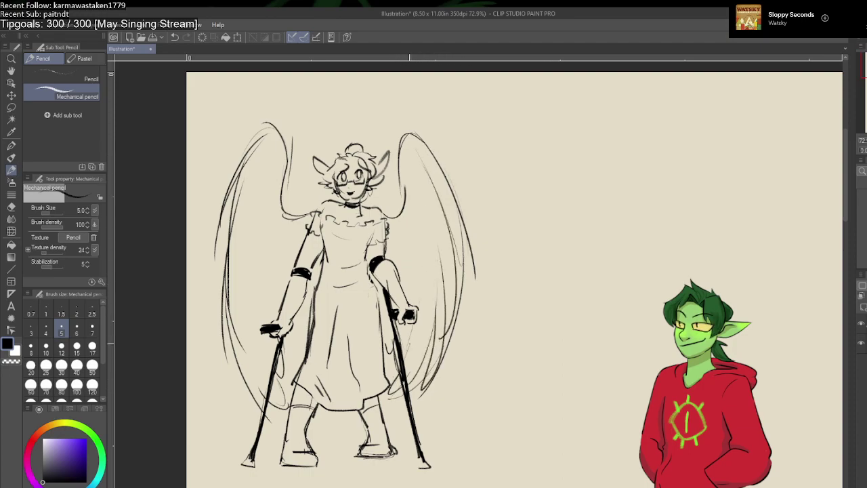
Step: Thicken the left-hand wing's outer edge with overlapping strokes, and add light feather lines inside it
left_click_drag(224, 197, 216, 278)
left_click_drag(232, 218, 221, 332)
left_click_drag(221, 282, 252, 397)
left_click_drag(271, 298, 247, 370)
left_click_drag(260, 270, 248, 328)
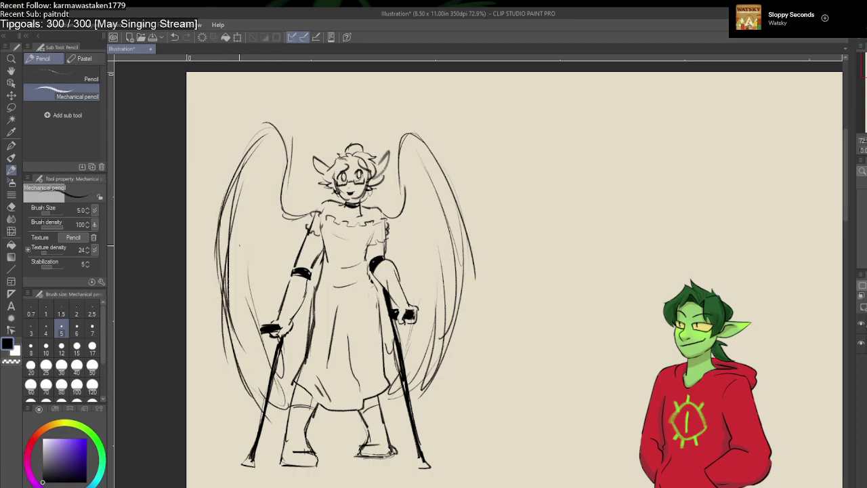
left_click_drag(259, 221, 247, 332)
left_click_drag(259, 302, 240, 339)
left_click_drag(255, 185, 248, 212)
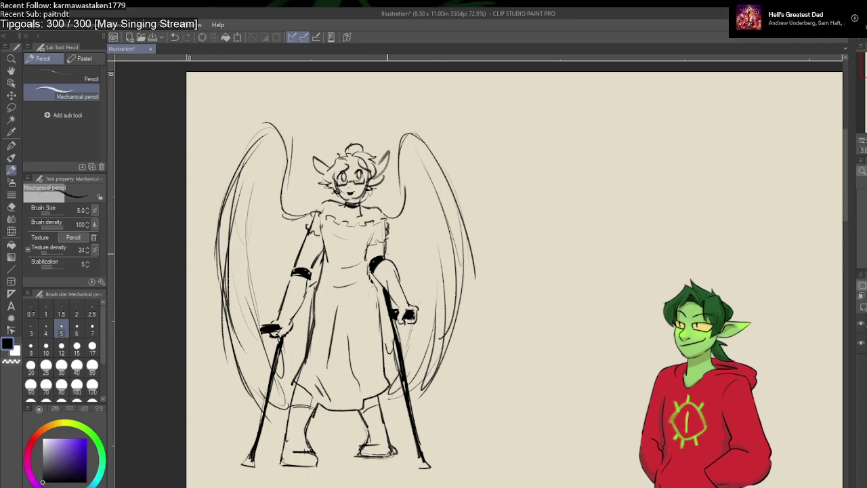
Step: Erase the left-hand crutch together with its forearm, hand and cuff using the Hard eraser at size 50
key("e")
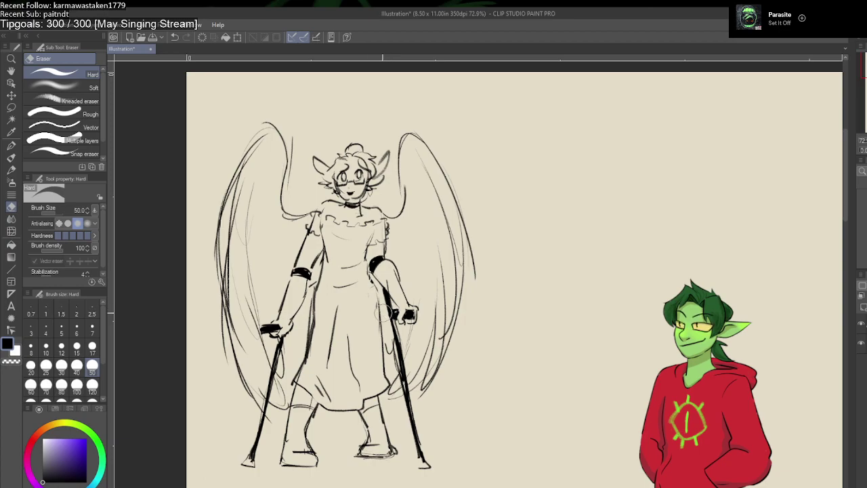
mouse_move(278, 331)
left_mouse_down()
mouse_move(280, 322)
mouse_move(249, 441)
mouse_move(257, 456)
left_mouse_up()
left_click_drag(293, 299, 291, 275)
key("p")
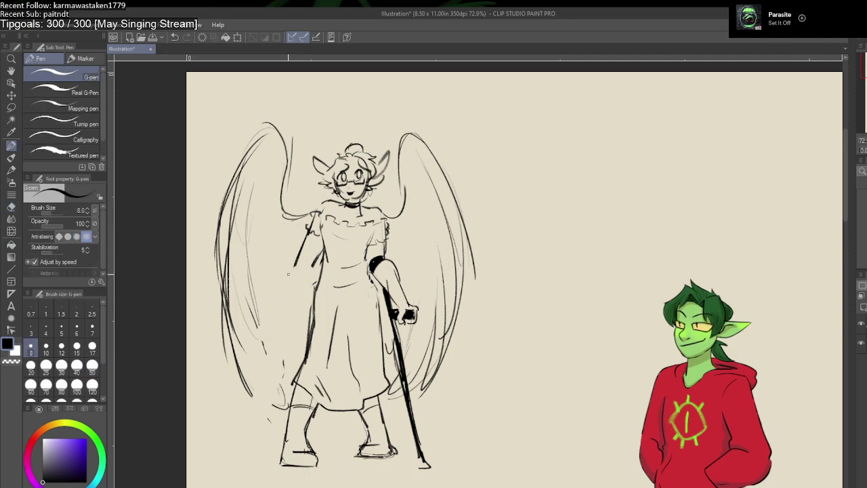
left_click_drag(303, 237, 264, 320)
left_click_drag(312, 262, 288, 301)
key("ctrl+z")
key("ctrl+z")
Step: Redraw the left-hand arm's outer line and start of the forearm with the Mechanical pencil, angled outward from the shoulder
key("p")
left_click_drag(301, 274, 276, 316)
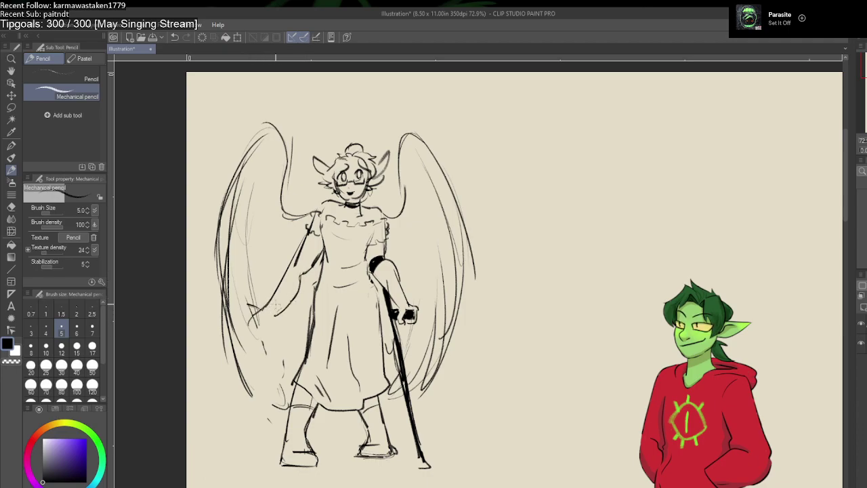
left_click_drag(308, 232, 272, 301)
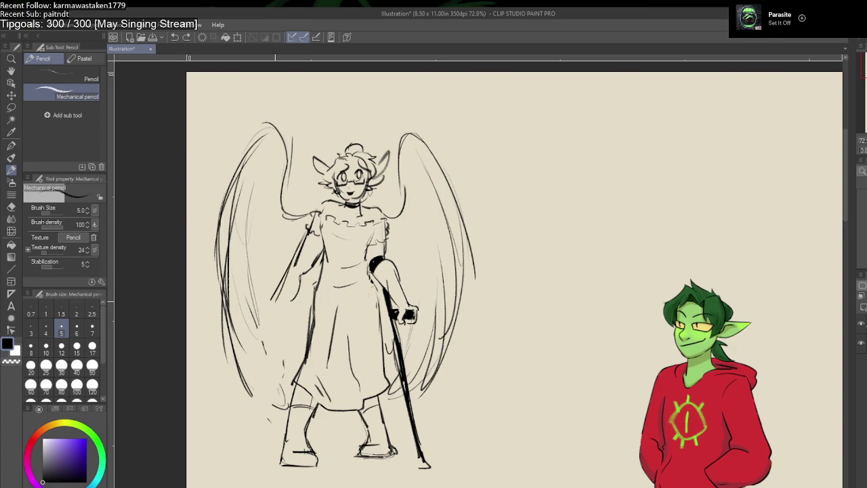
left_click_drag(293, 256, 198, 441)
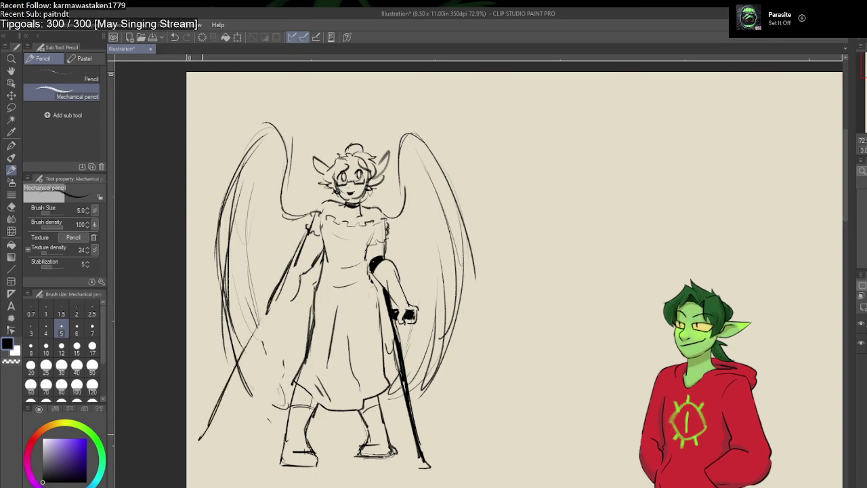
key("ctrl+z")
key("ctrl+z")
key("ctrl+z")
left_click_drag(266, 319, 231, 415)
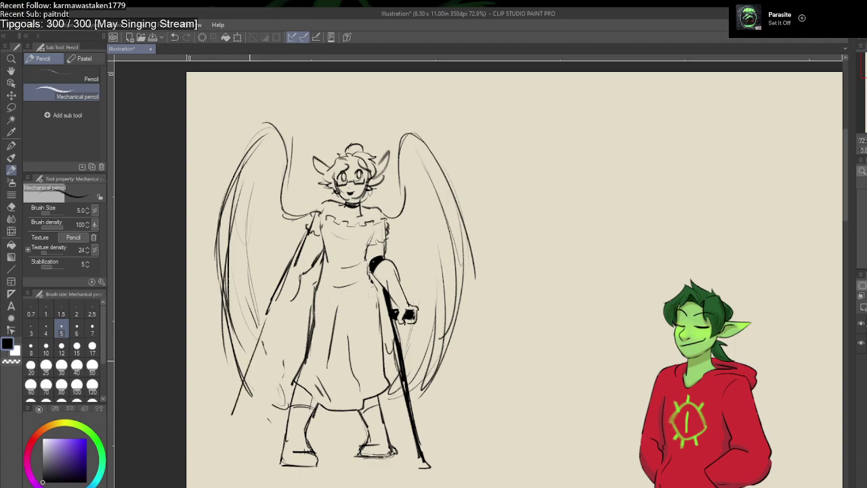
key("ctrl+z")
key("ctrl+z")
key("ctrl+z")
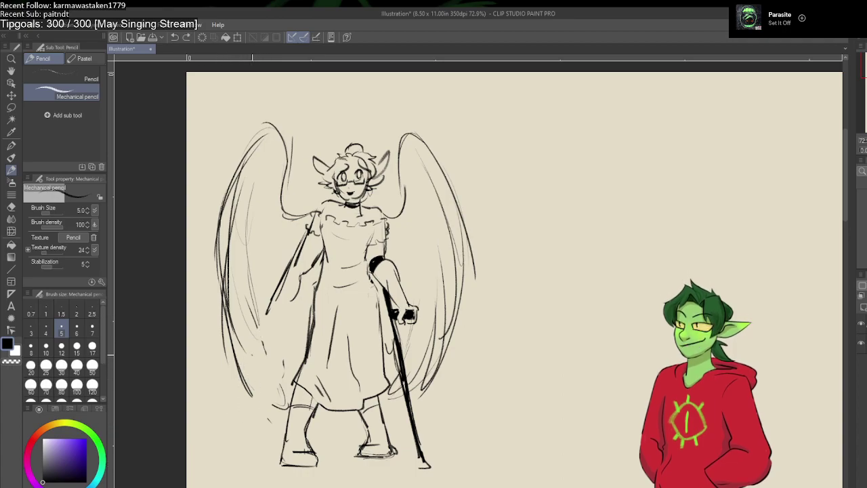
Step: Draw the left-hand crutch shaft with the G-pen, slanting outward from the wrist down to a small foot at boot level
key("p")
left_click_drag(268, 320, 193, 465)
key("ctrl+z")
mouse_move(269, 320)
left_mouse_down()
mouse_move(212, 465)
mouse_move(204, 465)
mouse_move(218, 465)
mouse_move(213, 447)
left_mouse_up()
Step: Draw the left-hand forearm with a dark cuff and a fist on a black grip, and thicken the crutch shaft with the G-pen
key("p")
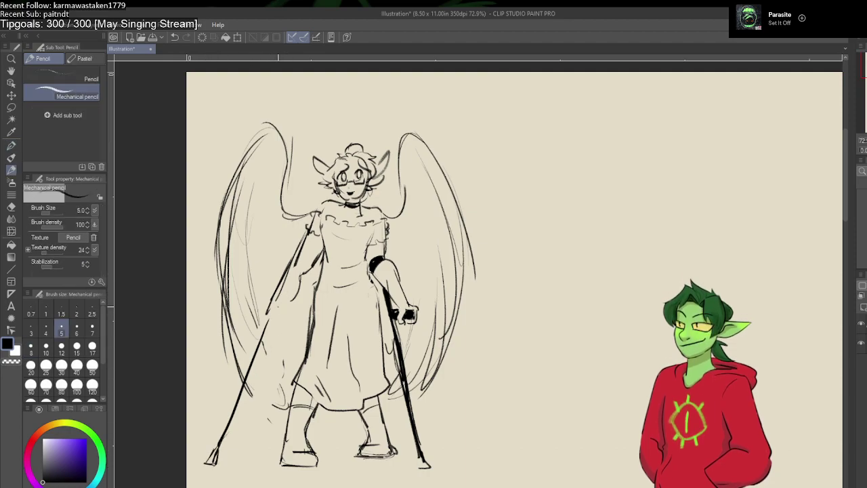
mouse_move(279, 309)
left_mouse_down()
mouse_move(278, 321)
mouse_move(264, 326)
left_mouse_up()
left_click_drag(302, 269, 286, 305)
left_click_drag(294, 297, 278, 309)
mouse_move(285, 311)
left_mouse_down()
mouse_move(279, 326)
mouse_move(262, 325)
mouse_move(242, 410)
left_mouse_up()
left_click_drag(302, 265, 286, 274)
mouse_move(301, 270)
left_mouse_down()
mouse_move(283, 280)
mouse_move(287, 272)
left_mouse_up()
key("p")
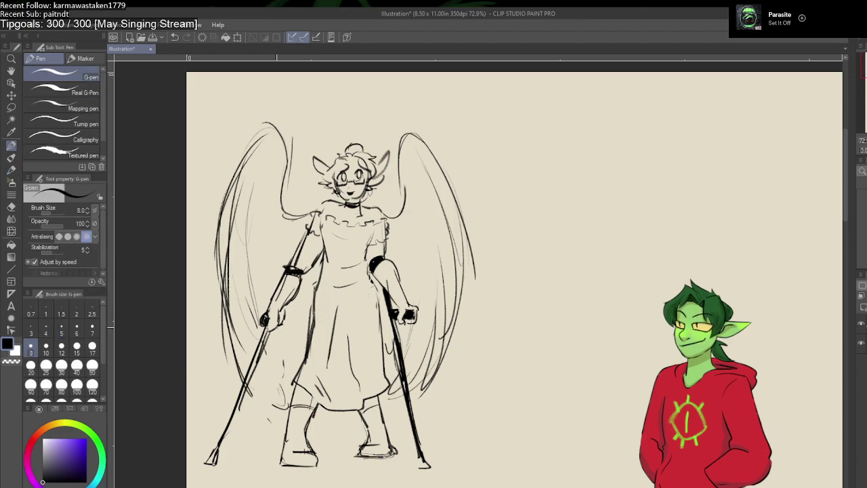
left_click_drag(270, 326, 210, 469)
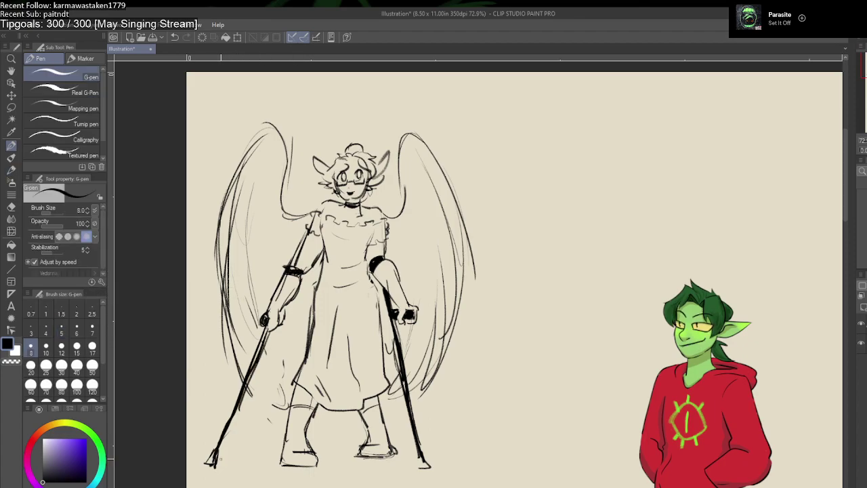
Step: Restore the erased lower feather lines behind the left-hand crutch with the Mechanical pencil, and add wing lines between the arm and dress
key("p")
left_click_drag(270, 391, 252, 412)
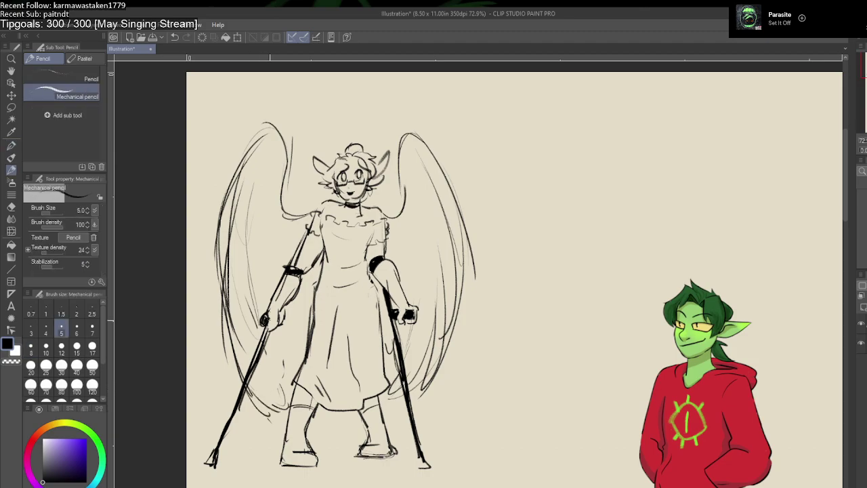
mouse_move(272, 343)
left_mouse_down()
mouse_move(266, 382)
mouse_move(279, 411)
mouse_move(266, 397)
mouse_move(273, 378)
left_mouse_up()
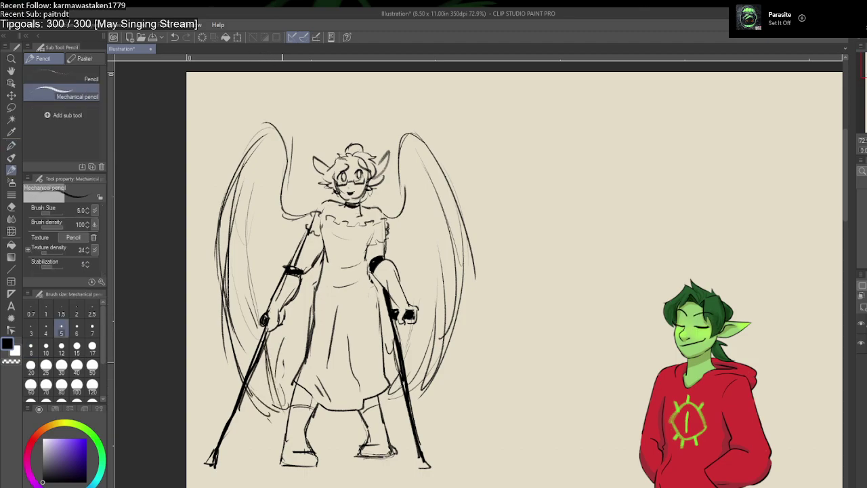
mouse_move(291, 321)
left_mouse_down()
mouse_move(281, 362)
mouse_move(309, 278)
mouse_move(323, 271)
left_mouse_up()
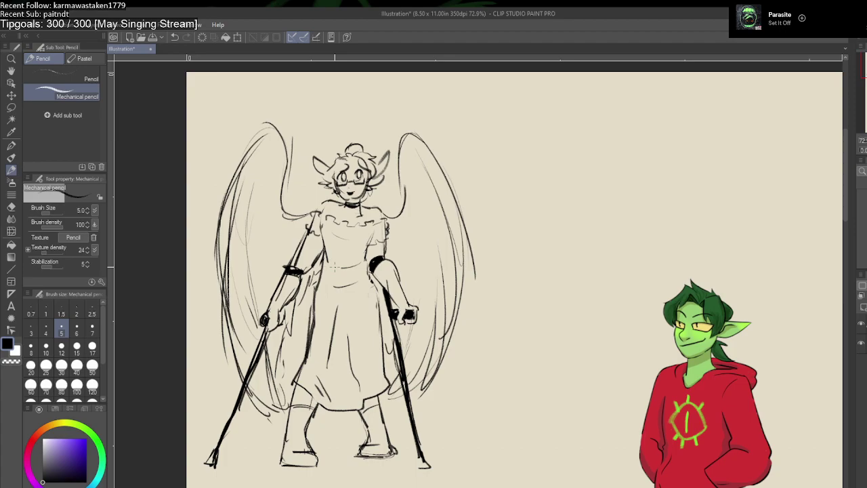
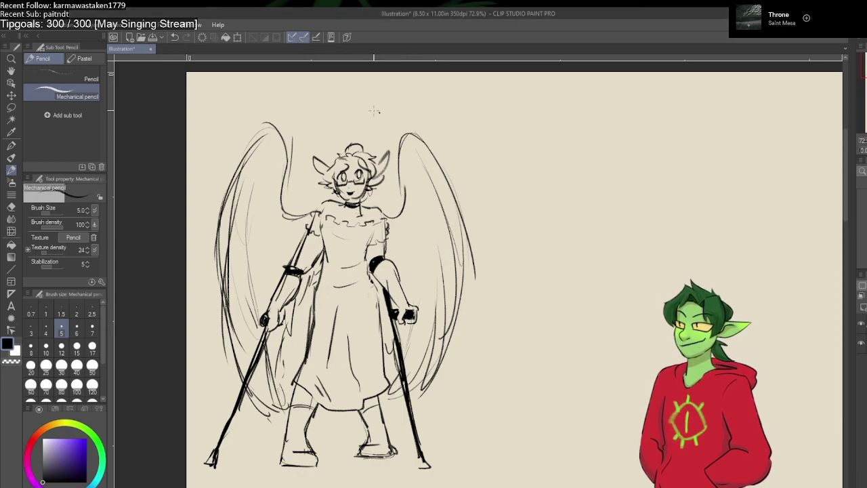
Step: Handwrite the username label above the character's head with the Mechanical pencil, and select the G-pen
mouse_move(374, 111)
left_mouse_down()
mouse_move(412, 100)
mouse_move(429, 108)
left_mouse_up()
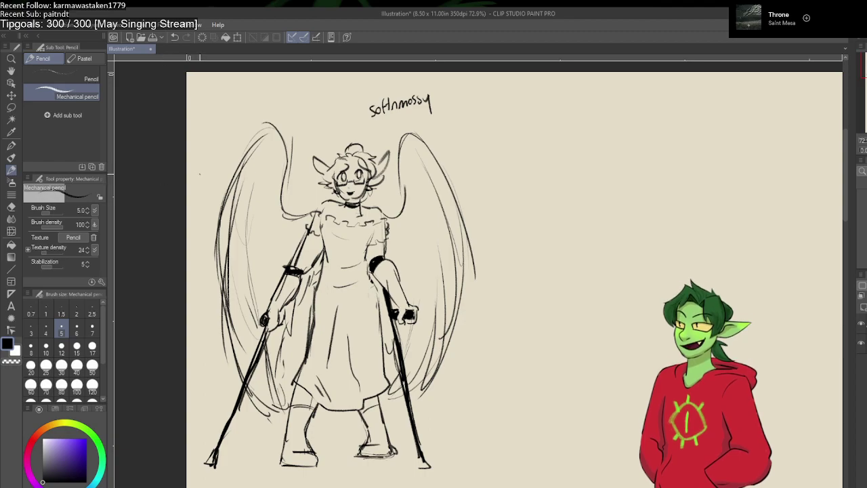
mouse_move(608, 186)
left_mouse_down()
mouse_move(443, 188)
mouse_move(398, 178)
mouse_move(388, 197)
left_mouse_up()
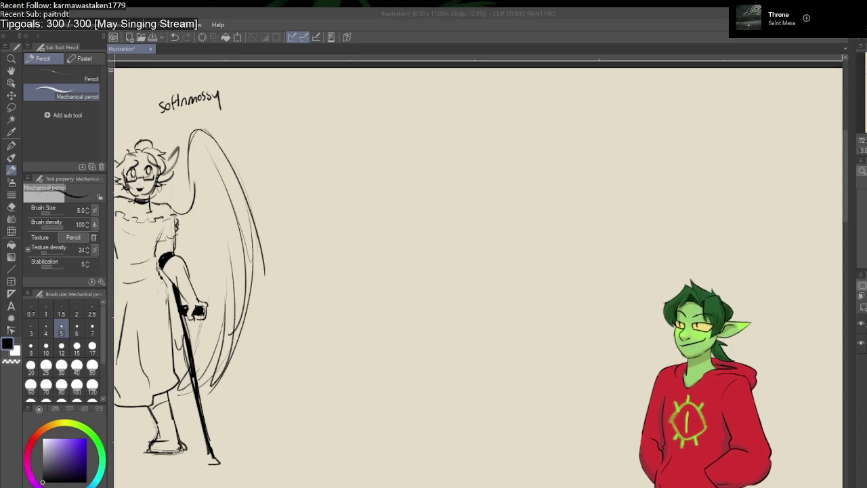
key("p")
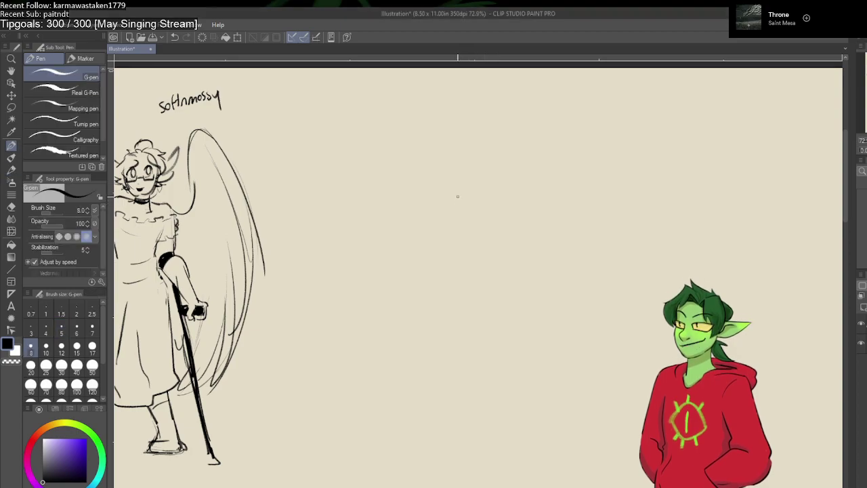
left_click_drag(434, 204, 447, 211)
key("ctrl+z")
key("ctrl+z")
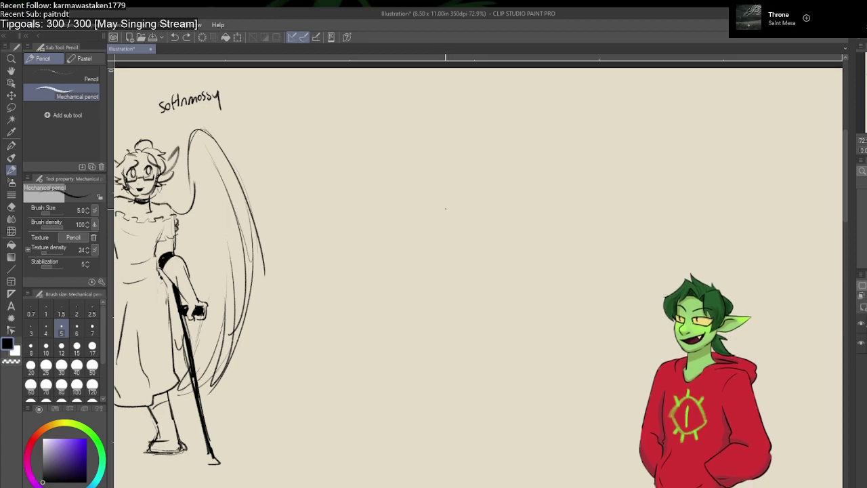
mouse_move(450, 215)
left_mouse_down()
mouse_move(397, 223)
mouse_move(413, 260)
left_mouse_up()
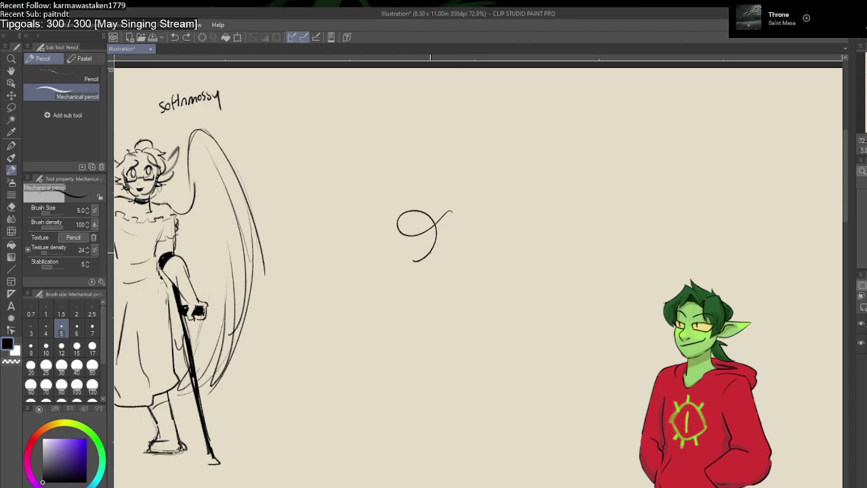
key("ctrl+z")
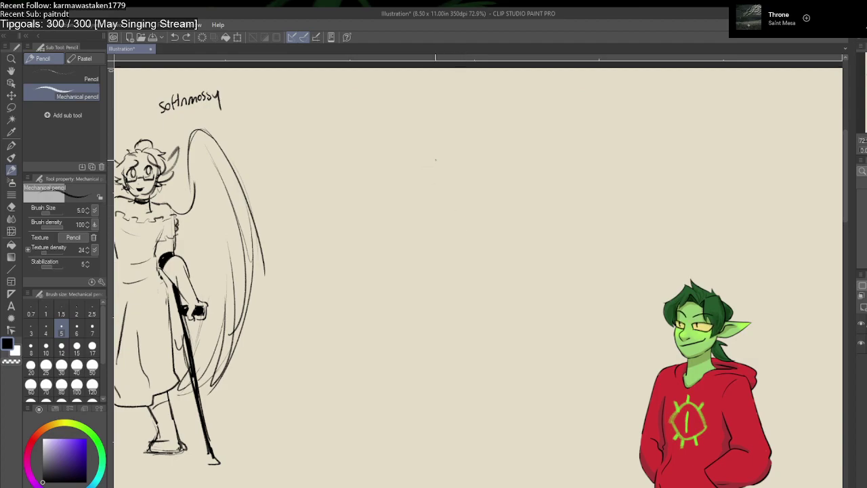
mouse_move(436, 160)
left_mouse_down()
mouse_move(407, 176)
mouse_move(433, 199)
mouse_move(452, 160)
mouse_move(451, 191)
mouse_move(417, 167)
mouse_move(416, 185)
mouse_move(403, 197)
mouse_move(438, 198)
left_mouse_up()
key("ctrl+z")
key("ctrl+z")
key("ctrl+z")
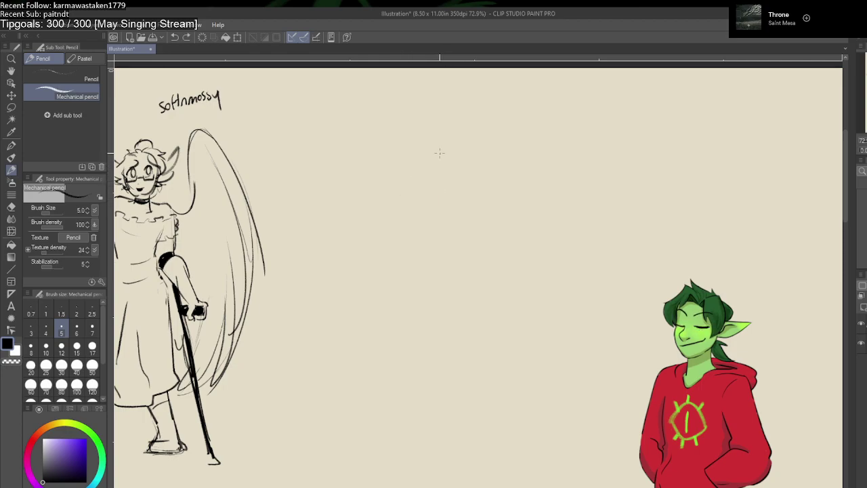
Step: Sketch a second figure's head oval, neck and torso guidelines with the Mechanical pencil in the empty canvas beside the winged character
mouse_move(441, 154)
left_mouse_down()
mouse_move(439, 191)
mouse_move(404, 187)
mouse_move(420, 196)
mouse_move(431, 146)
mouse_move(410, 154)
mouse_move(442, 165)
left_mouse_up()
key("ctrl+z")
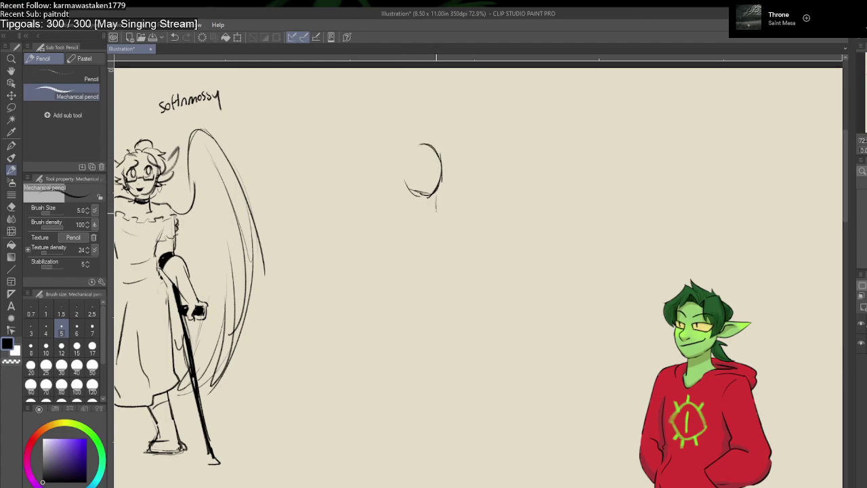
mouse_move(435, 190)
left_mouse_down()
mouse_move(437, 210)
mouse_move(414, 212)
mouse_move(451, 218)
left_mouse_up()
key("ctrl+z")
left_click_drag(402, 223, 404, 250)
mouse_move(455, 227)
left_mouse_down()
mouse_move(444, 268)
mouse_move(451, 297)
mouse_move(427, 309)
left_mouse_up()
left_click_drag(398, 227, 402, 296)
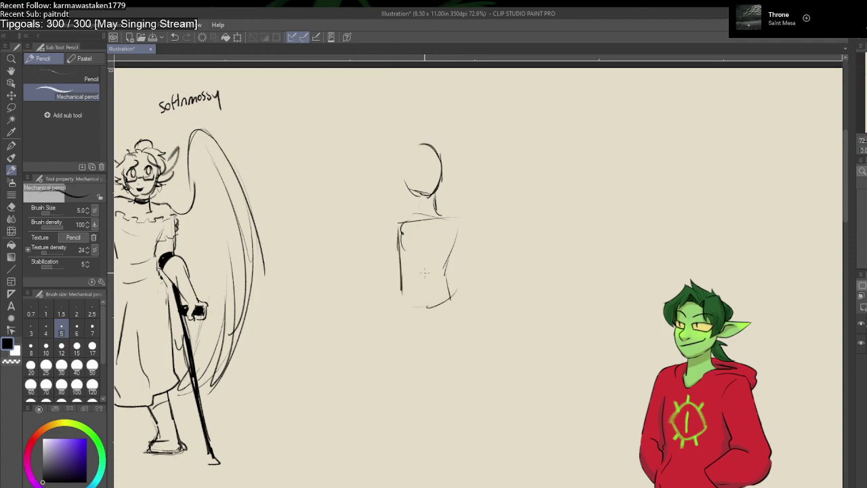
Step: Undo the lower torso lines and redraw the torso with a waistline and hip lines flaring below it
key("ctrl+z")
key("ctrl+z")
key("ctrl+z")
mouse_move(452, 240)
left_mouse_down()
mouse_move(445, 278)
mouse_move(418, 271)
mouse_move(391, 298)
left_mouse_up()
mouse_move(444, 280)
left_mouse_down()
mouse_move(457, 354)
mouse_move(450, 388)
left_mouse_up()
left_click_drag(461, 404, 466, 449)
left_click_drag(394, 298, 369, 426)
key("ctrl+z")
key("ctrl+z")
key("ctrl+z")
key("ctrl+z")
key("ctrl+z")
key("ctrl+z")
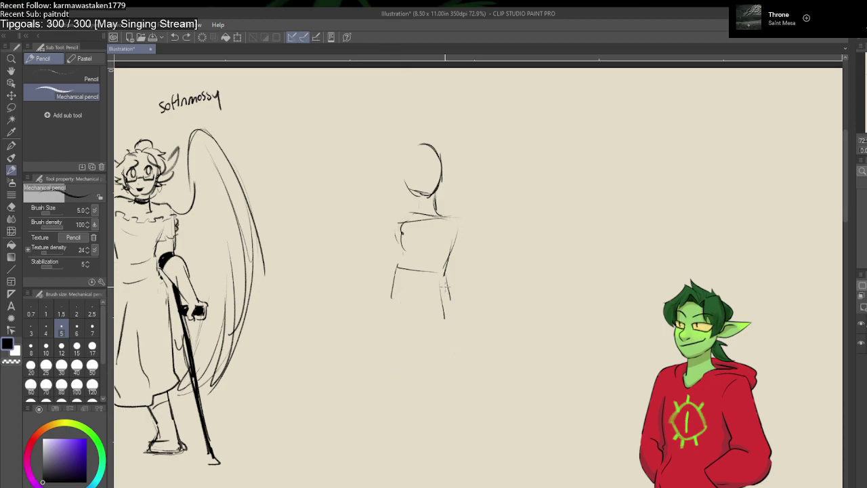
Step: Sketch both legs in a wide walking stance below the hips, and add the curved pelvis line between them
mouse_move(446, 293)
left_mouse_down()
mouse_move(444, 360)
mouse_move(462, 400)
mouse_move(467, 447)
left_mouse_up()
left_click_drag(395, 278, 385, 362)
left_click_drag(381, 393, 360, 442)
mouse_move(443, 313)
left_mouse_down()
mouse_move(421, 317)
mouse_move(395, 302)
left_mouse_up()
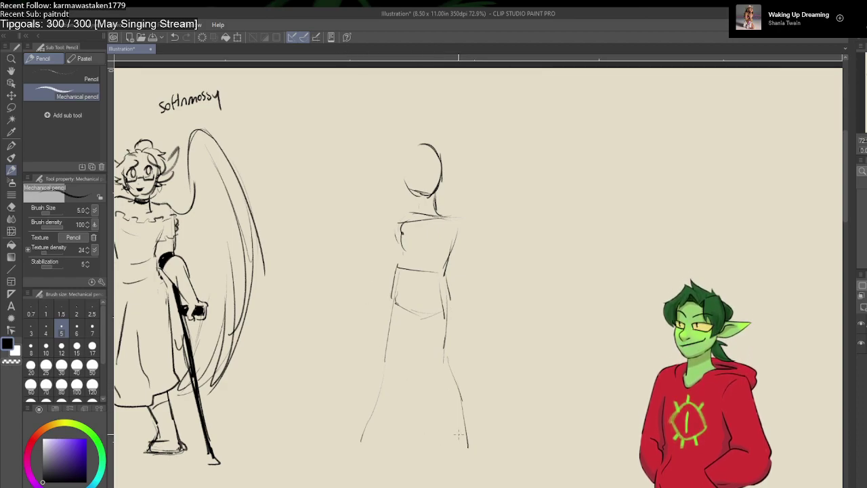
Step: Sketch wedge-shaped feet at the ends of both legs, and draw the arm hanging beside the torso nearest the canvas's empty side
mouse_move(472, 439)
left_mouse_down()
mouse_move(482, 467)
mouse_move(442, 476)
mouse_move(463, 457)
mouse_move(433, 467)
mouse_move(454, 472)
mouse_move(423, 470)
left_mouse_up()
mouse_move(367, 425)
left_mouse_down()
mouse_move(364, 465)
mouse_move(319, 467)
mouse_move(365, 431)
left_mouse_up()
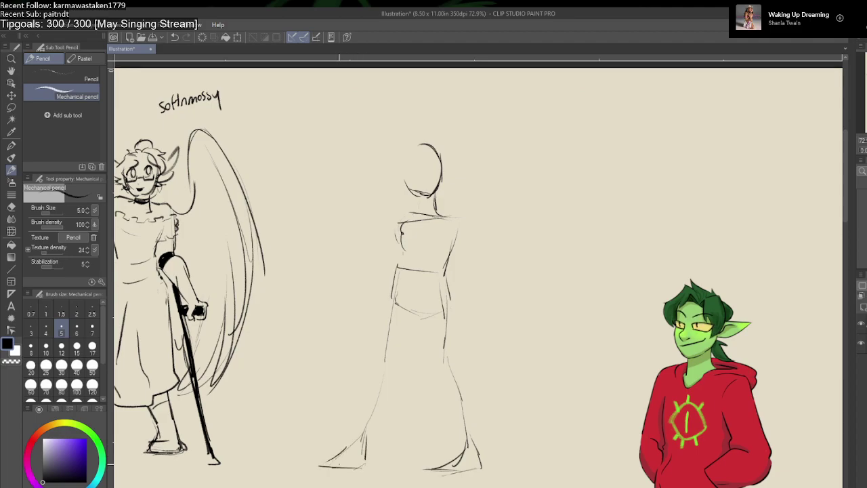
left_click_drag(341, 462, 369, 423)
mouse_move(453, 214)
left_mouse_down()
mouse_move(457, 263)
mouse_move(470, 285)
mouse_move(466, 331)
left_mouse_up()
Step: Draw the second figure's eye, the swept-back shape on top of the head, and long fringe strands over the face
mouse_move(423, 169)
left_mouse_down()
mouse_move(438, 167)
mouse_move(405, 172)
mouse_move(413, 178)
left_mouse_up()
key("ctrl+z")
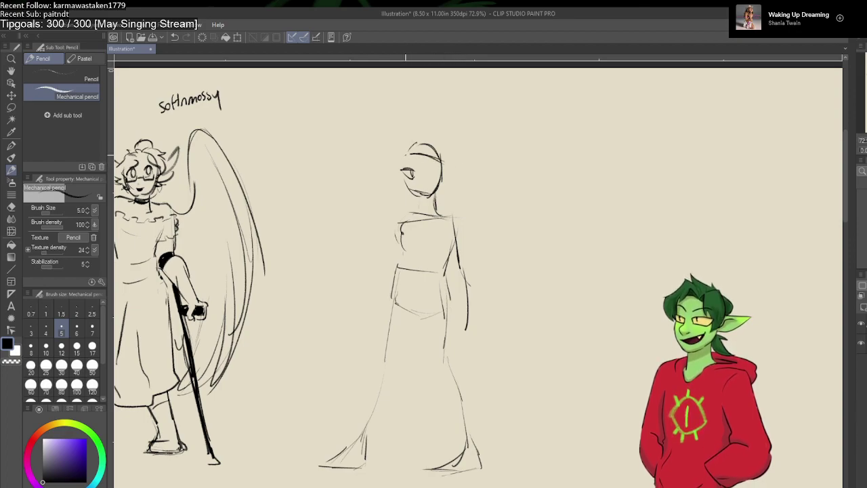
mouse_move(413, 144)
left_mouse_down()
mouse_move(444, 138)
mouse_move(431, 134)
mouse_move(453, 146)
mouse_move(447, 175)
left_mouse_up()
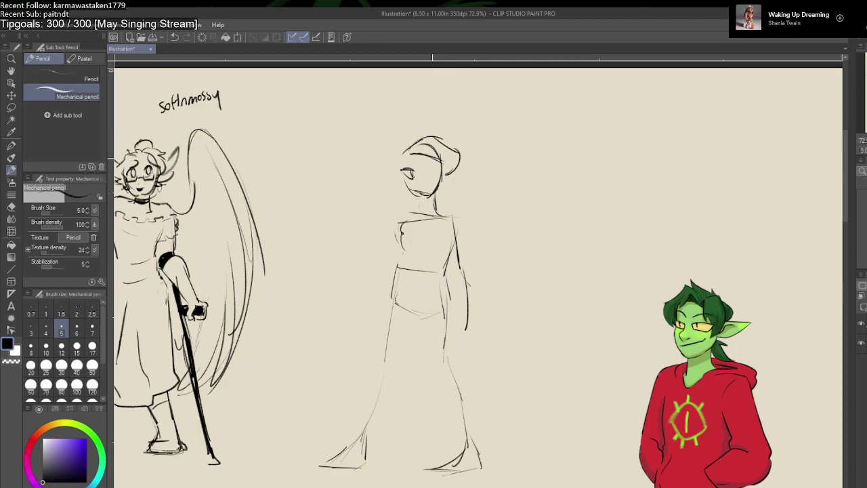
mouse_move(388, 160)
left_mouse_down()
mouse_move(404, 154)
mouse_move(398, 177)
left_mouse_up()
left_click_drag(418, 153, 407, 178)
left_click_drag(417, 163, 424, 188)
left_click_drag(424, 172, 436, 195)
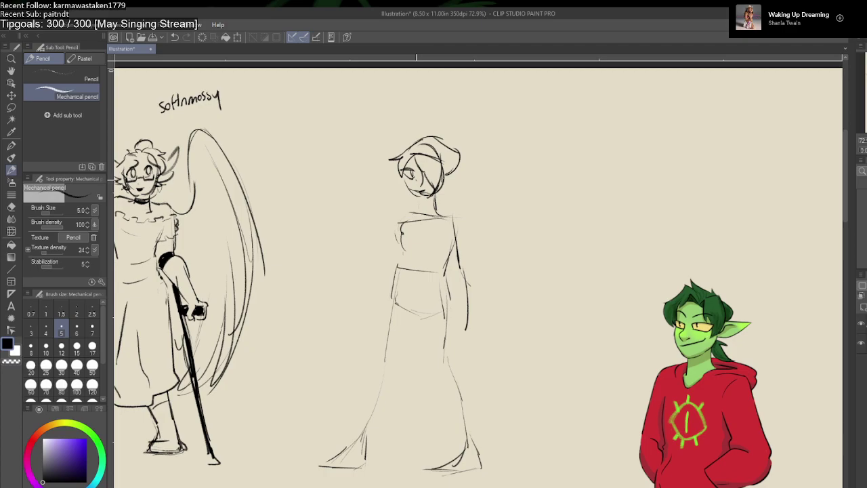
Step: Erase the rough chin line, and redraw the jaw, neck, shoulders and chest outline with the Mechanical pencil
key("e")
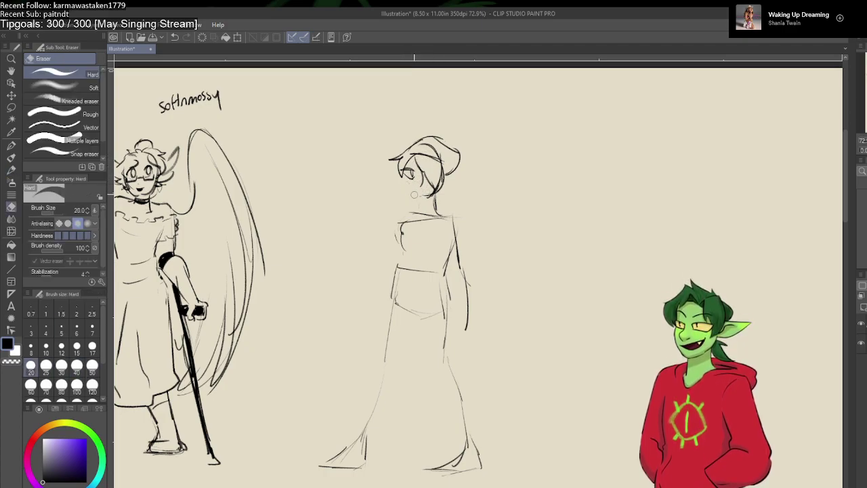
key("p")
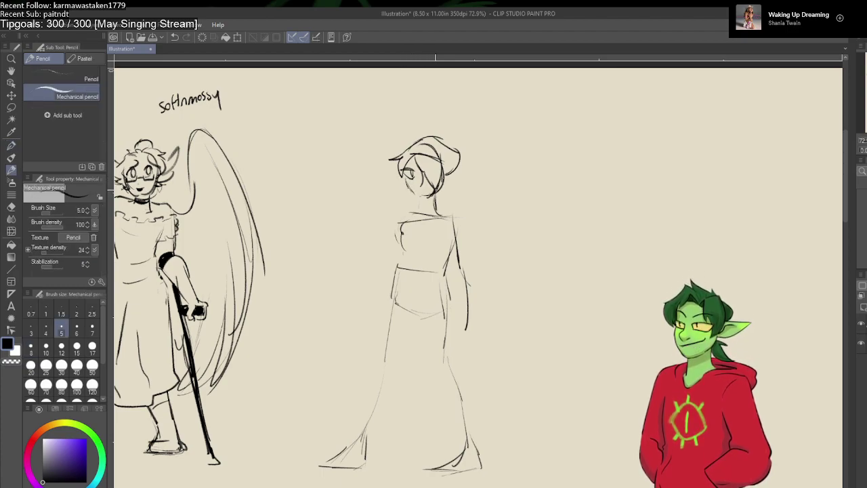
left_click_drag(417, 199, 415, 218)
mouse_move(432, 197)
left_mouse_down()
mouse_move(460, 204)
mouse_move(394, 215)
mouse_move(399, 276)
left_mouse_up()
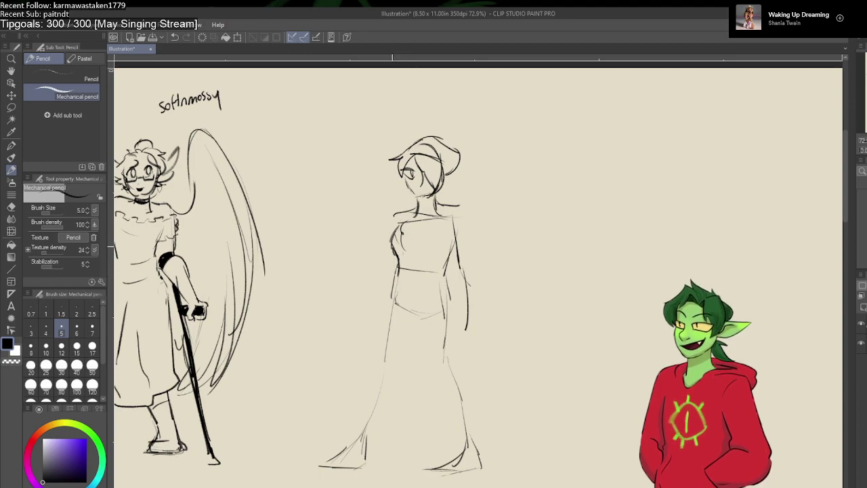
Step: Erase the overlapping chest lines, redraw a single rounded chest contour down to the waist, and darken the waistband
key("e")
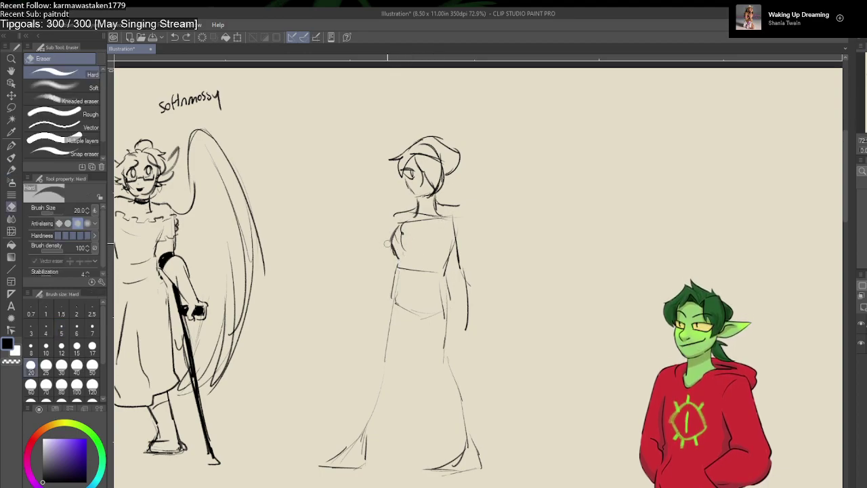
mouse_move(395, 241)
left_mouse_down()
mouse_move(385, 252)
mouse_move(390, 230)
mouse_move(403, 225)
mouse_move(391, 260)
left_mouse_up()
key("p")
key("p")
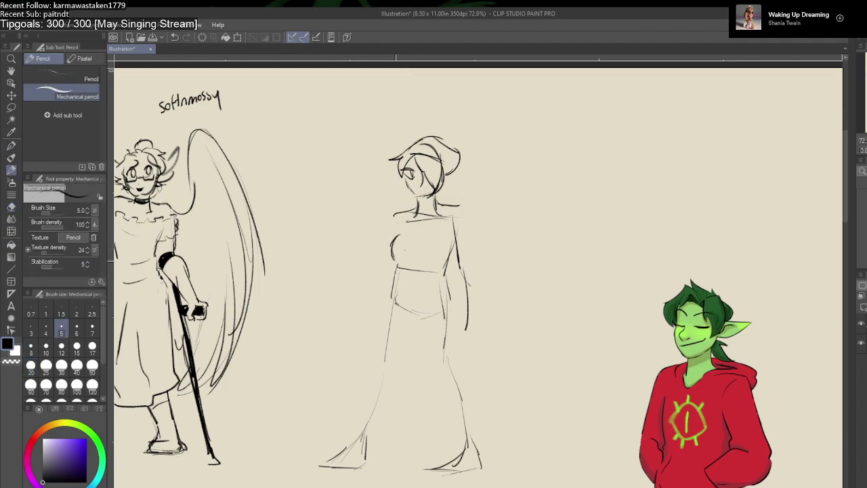
key("ctrl+z")
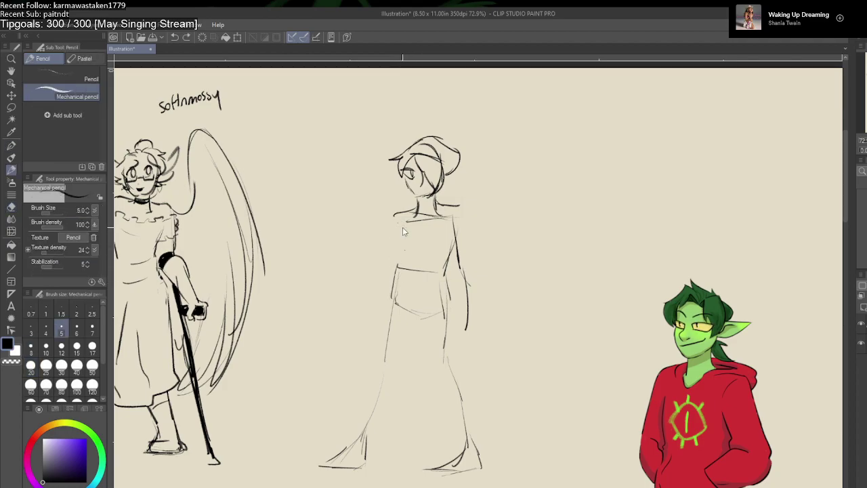
left_click_drag(402, 227, 393, 288)
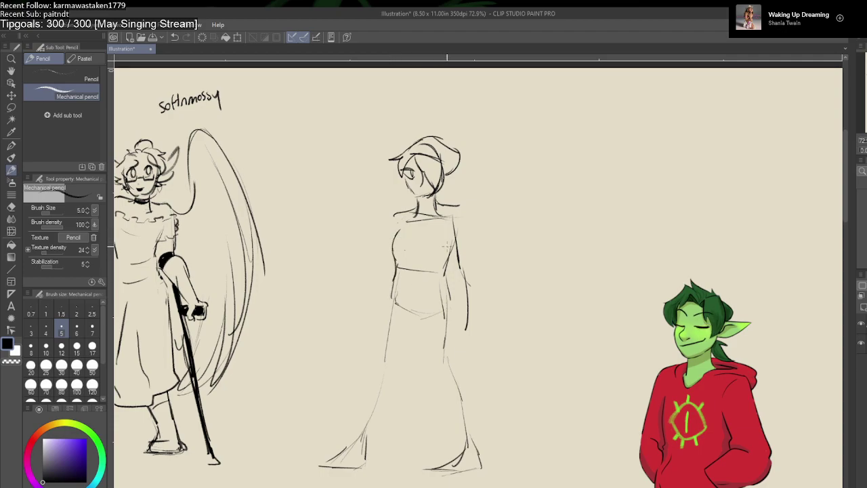
mouse_move(450, 268)
left_mouse_down()
mouse_move(442, 290)
mouse_move(395, 276)
left_mouse_up()
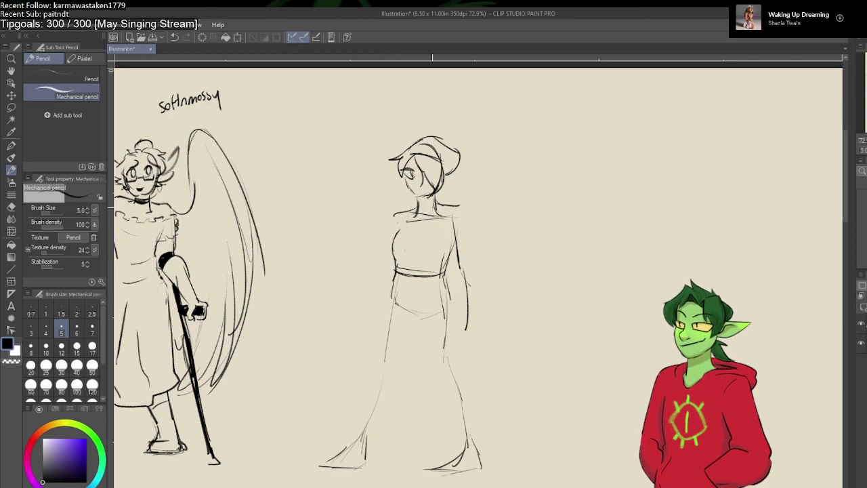
Step: Erase the construction lines across the upper chest and inside the neck, and redraw the face contour and jawline
key("e")
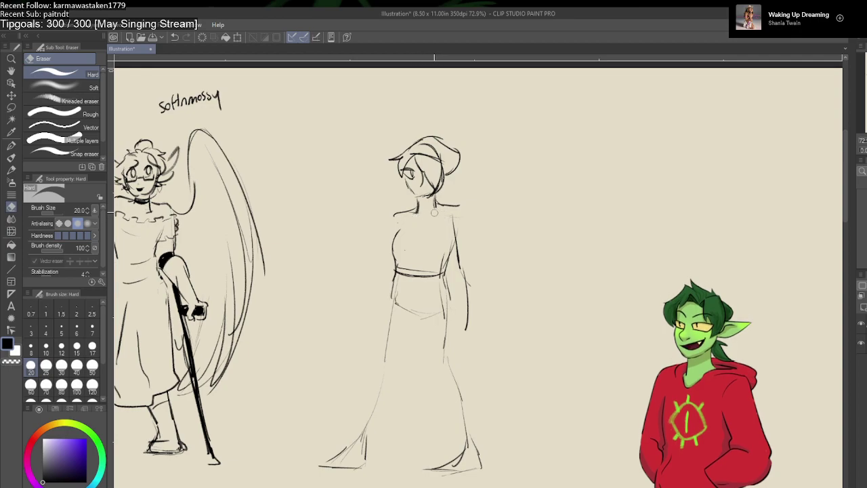
key("p")
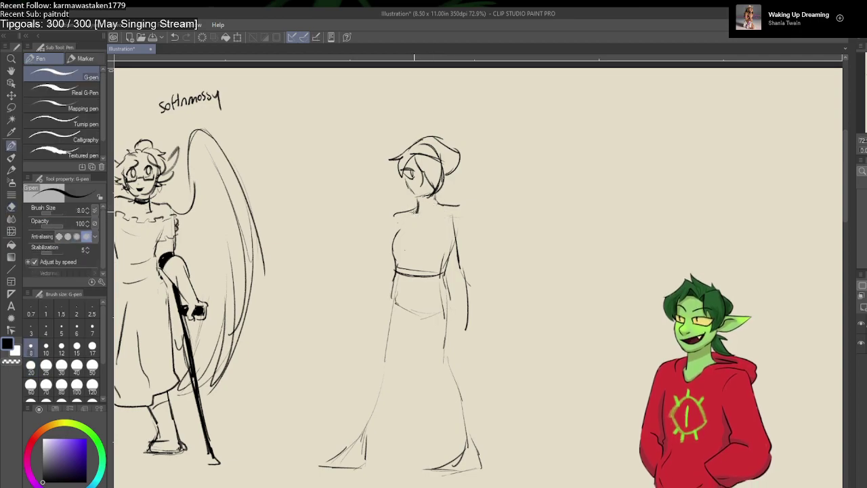
key("p")
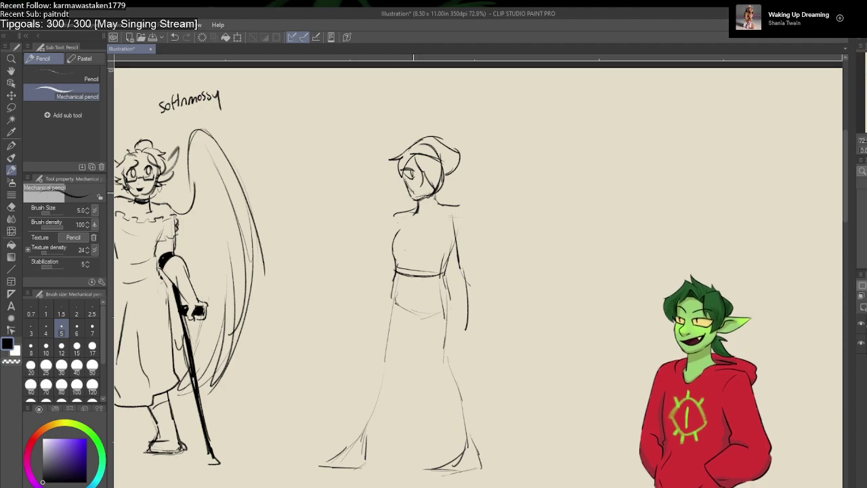
key("p")
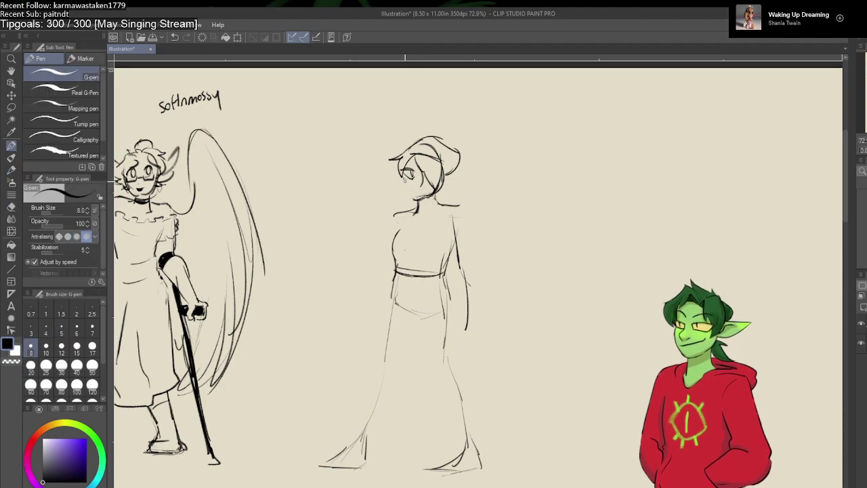
key("p")
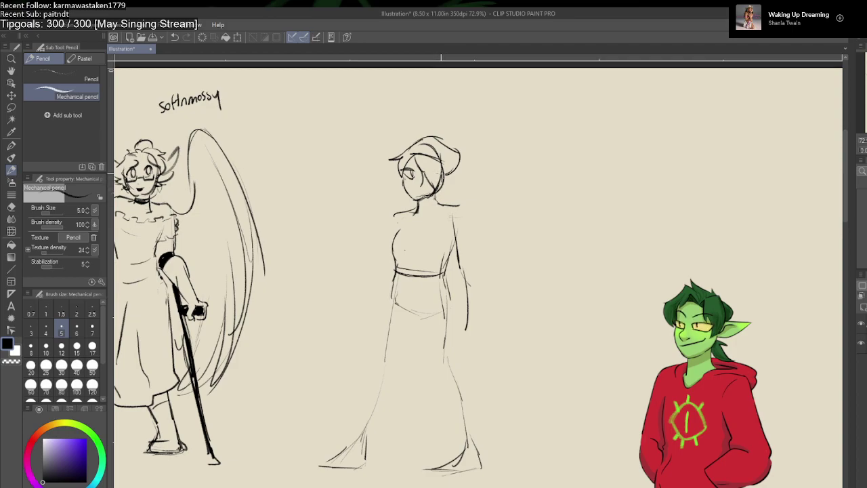
Step: Erase the long hair lock over the cheek, and redraw the ear and split fringe strands with the Mechanical pencil
left_click_drag(442, 173, 444, 187)
key("e")
mouse_move(418, 179)
left_mouse_down()
mouse_move(434, 190)
mouse_move(437, 178)
left_mouse_up()
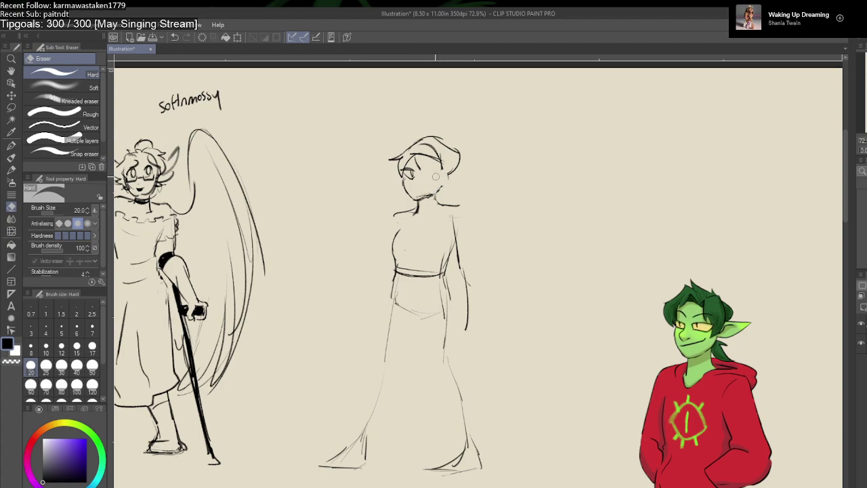
key("p")
key("p")
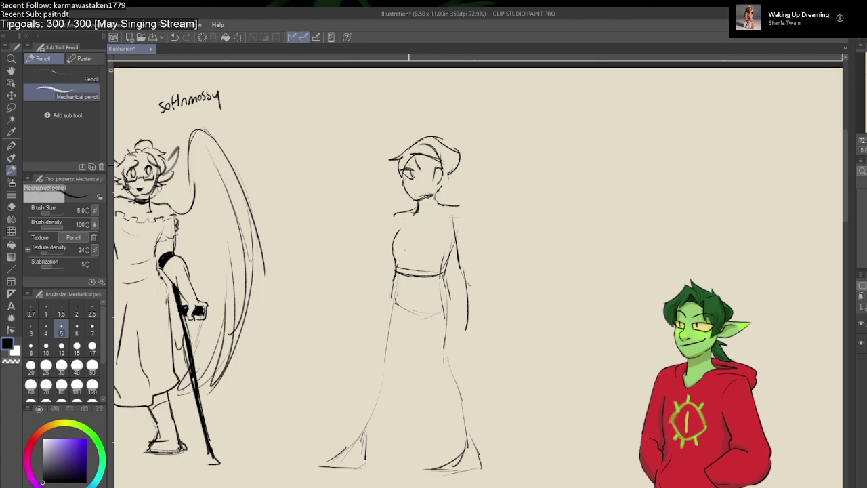
left_click_drag(410, 156, 425, 192)
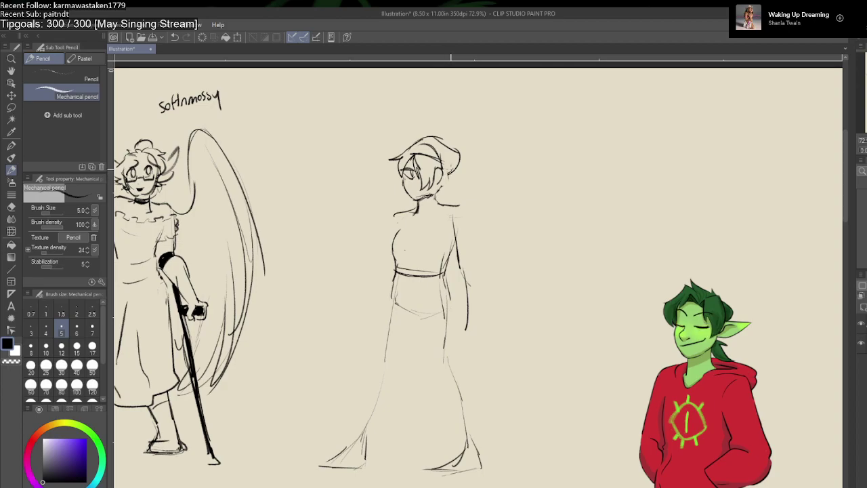
left_click_drag(444, 172, 443, 181)
Step: Erase the inner head line, draw the cap's lower edge, and add short hair at the nape
key("e")
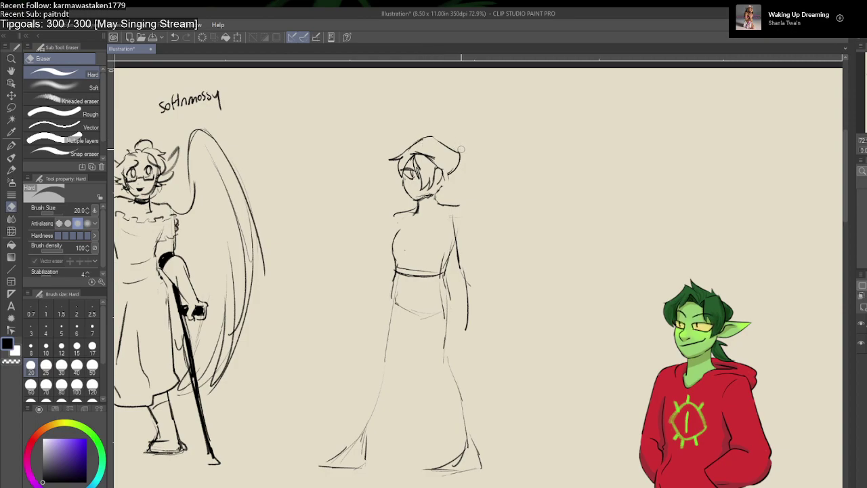
key("p")
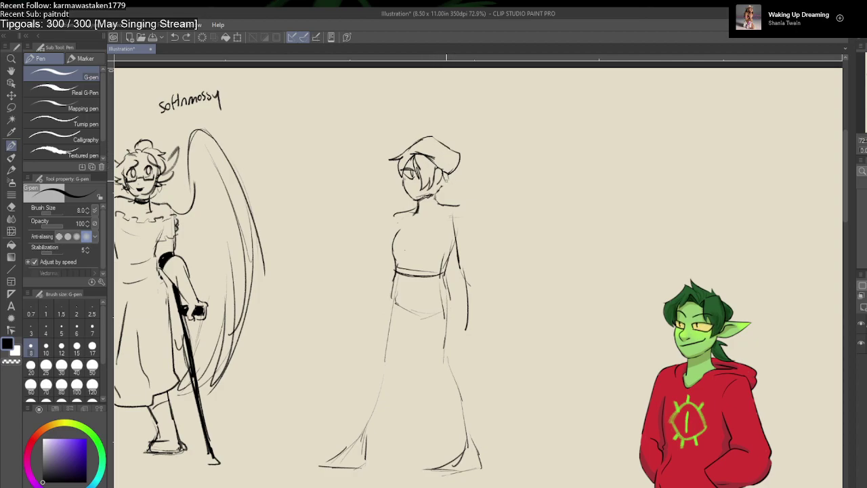
key("p")
left_click_drag(450, 190, 438, 196)
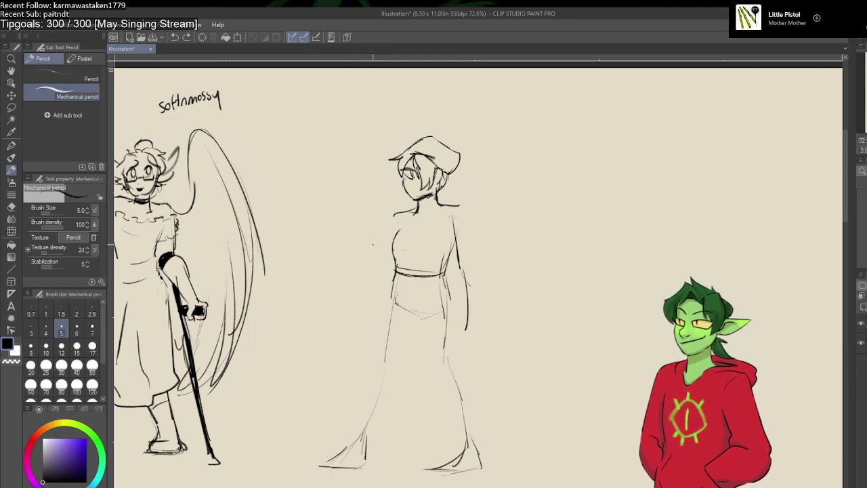
Step: Clean up and redraw the far shoulder line, and draw headphones with two ear cups around the figure's neck
key("e")
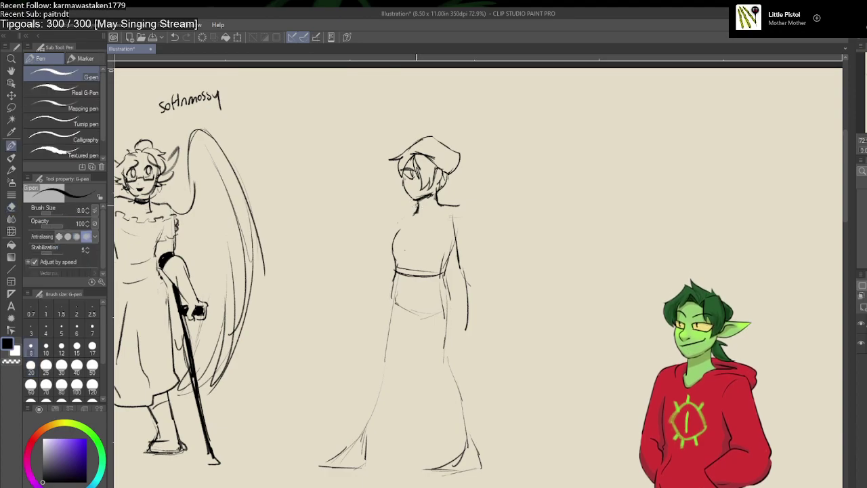
key("p")
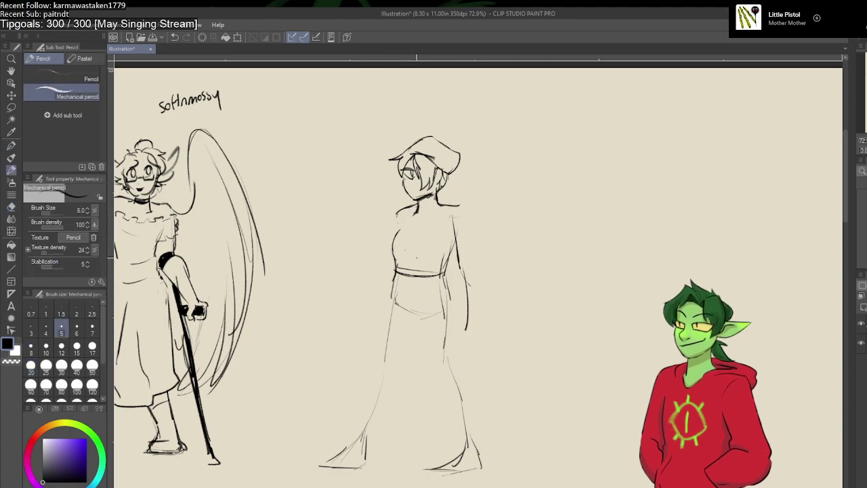
mouse_move(442, 196)
left_mouse_down()
mouse_move(436, 210)
mouse_move(443, 187)
left_mouse_up()
key("e")
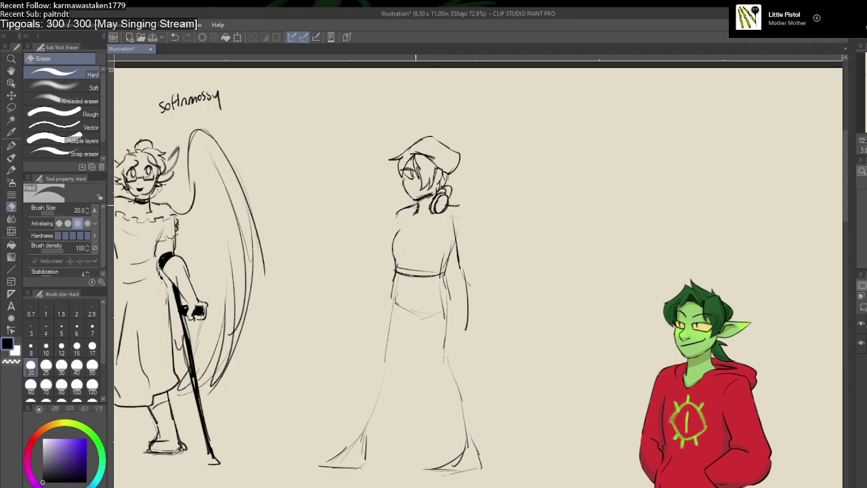
key("p")
left_click_drag(412, 198, 405, 214)
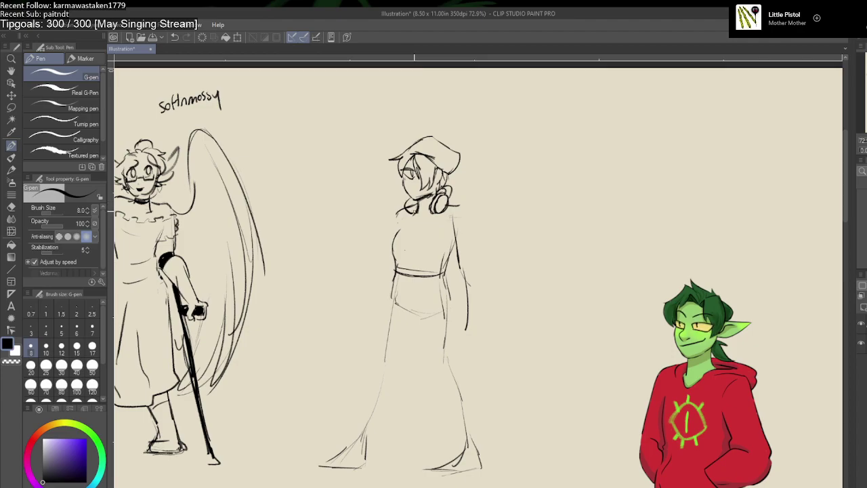
Step: Darken the inside of the headphones' far ear cup and draw the nose and mouth with the Mechanical pencil
key("p")
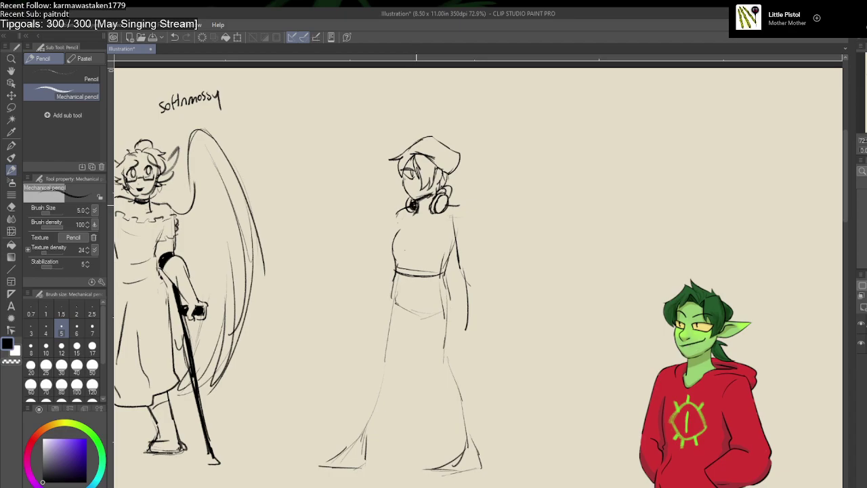
mouse_move(414, 198)
left_mouse_down()
mouse_move(410, 205)
mouse_move(411, 194)
left_mouse_up()
key("e")
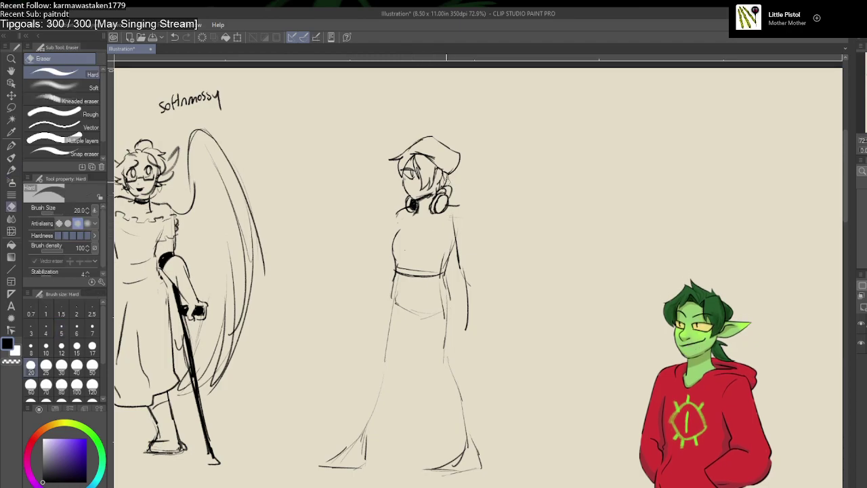
key("p")
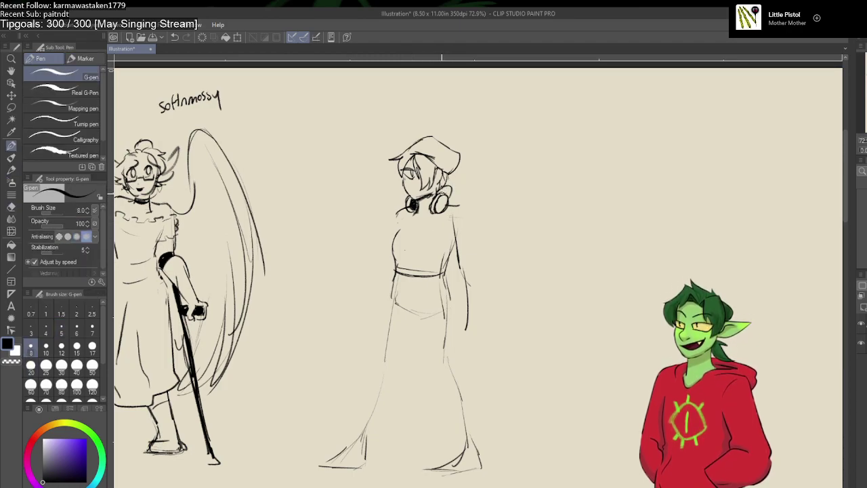
key("p")
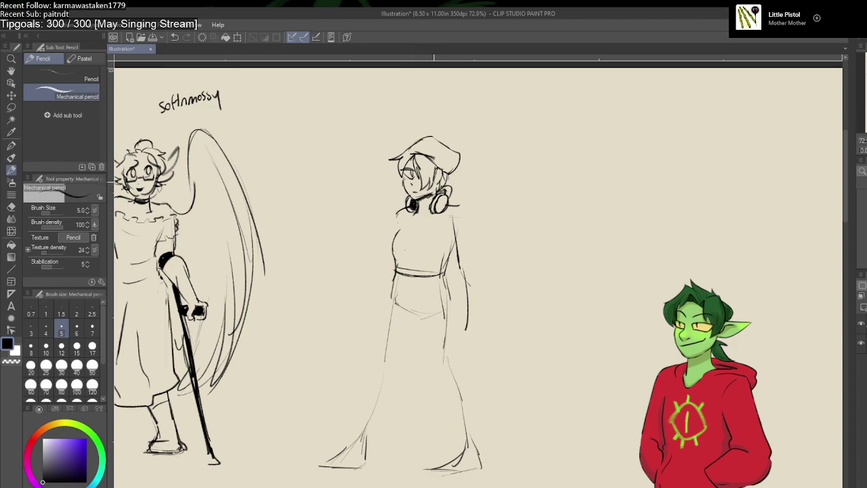
Step: Add freckles to the cheek and draw the brim and fold lines on the cap
left_click_drag(417, 164, 405, 166)
left_click_drag(413, 154, 400, 156)
mouse_move(454, 158)
left_mouse_down()
mouse_move(437, 171)
mouse_move(412, 153)
mouse_move(438, 163)
mouse_move(427, 153)
left_mouse_up()
left_click_drag(429, 145, 439, 137)
Step: Draw the loose long sleeve of the hanging arm, reworking its outer edge and adding the inner edge from armpit to cuff
left_click_drag(462, 208, 477, 313)
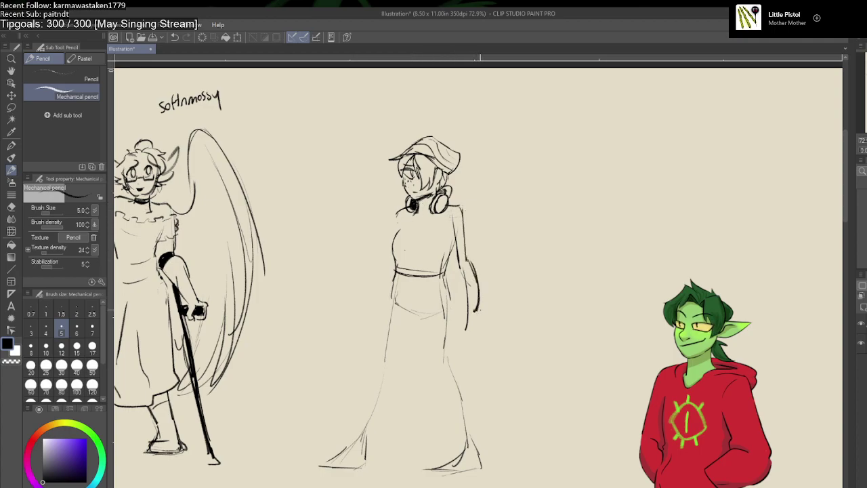
key("ctrl+z")
key("ctrl+z")
key("ctrl+z")
left_click_drag(461, 211, 483, 329)
key("ctrl+z")
left_click_drag(450, 267, 447, 328)
left_click_drag(444, 240, 449, 272)
left_click_drag(442, 224, 445, 253)
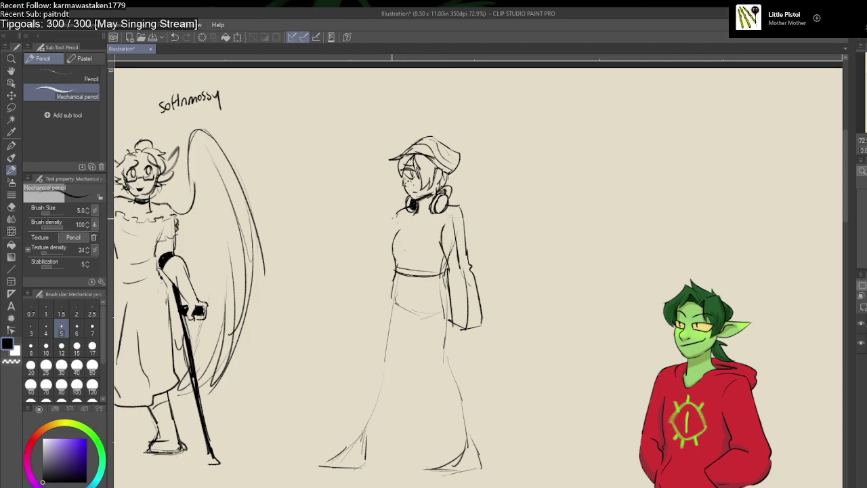
mouse_move(393, 217)
left_mouse_down()
mouse_move(377, 249)
mouse_move(405, 226)
mouse_move(413, 259)
mouse_move(379, 268)
mouse_move(373, 254)
left_mouse_up()
left_click_drag(373, 252, 382, 256)
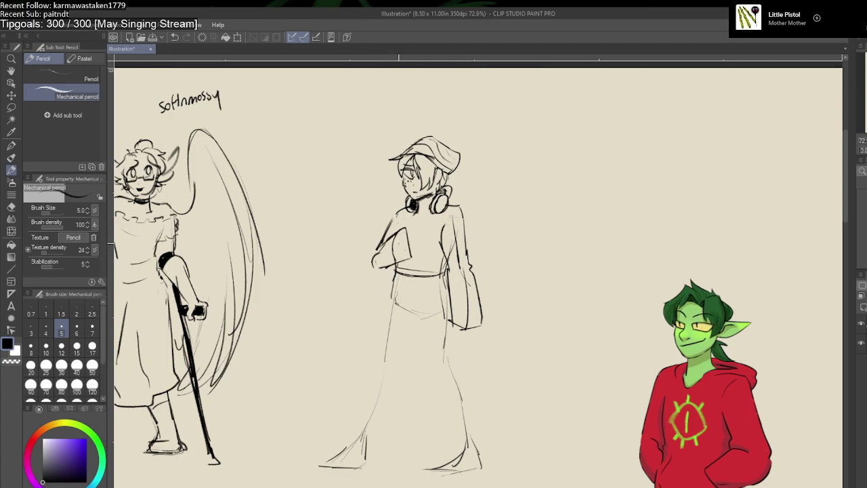
key("ctrl+z")
key("ctrl+z")
key("ctrl+z")
key("ctrl+z")
key("ctrl+z")
Step: Draw the far arm bent at the elbow, with the forearm raised toward the chest
left_click_drag(390, 224, 369, 274)
left_click_drag(408, 227, 368, 279)
key("ctrl+z")
left_click_drag(411, 259, 368, 280)
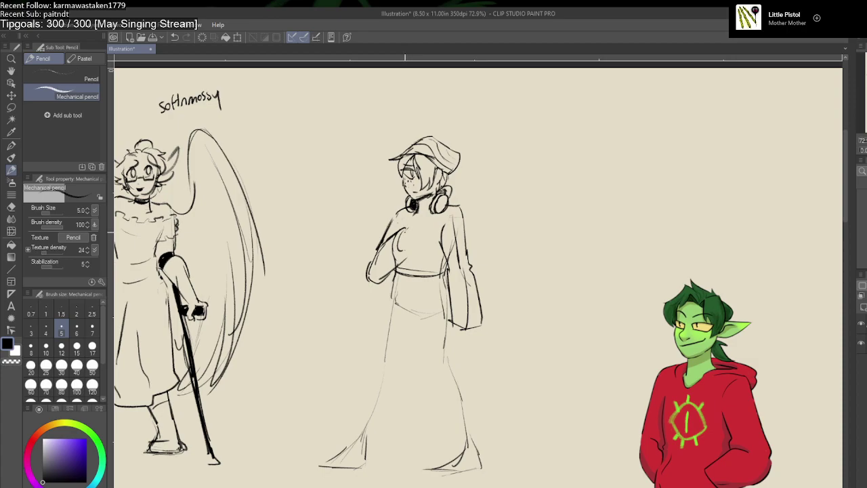
mouse_move(420, 227)
left_mouse_down()
mouse_move(402, 252)
mouse_move(418, 246)
mouse_move(411, 251)
left_mouse_up()
key("ctrl+z")
key("ctrl+z")
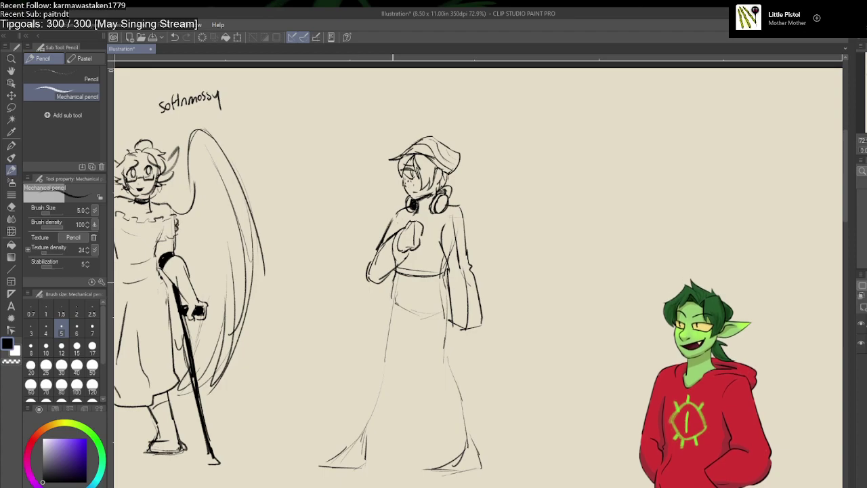
key("ctrl+z")
key("ctrl+z")
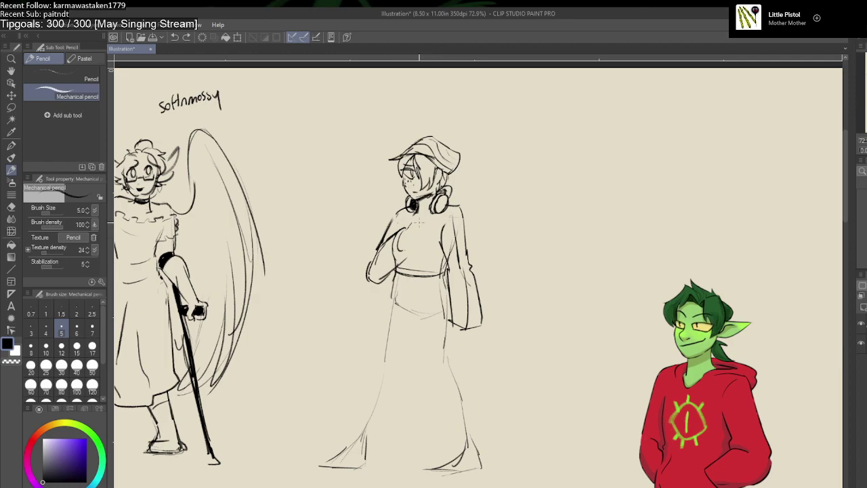
Step: Draw the raised hand with its fingers in front of the chest, erasing overlapping lines as needed
key("e")
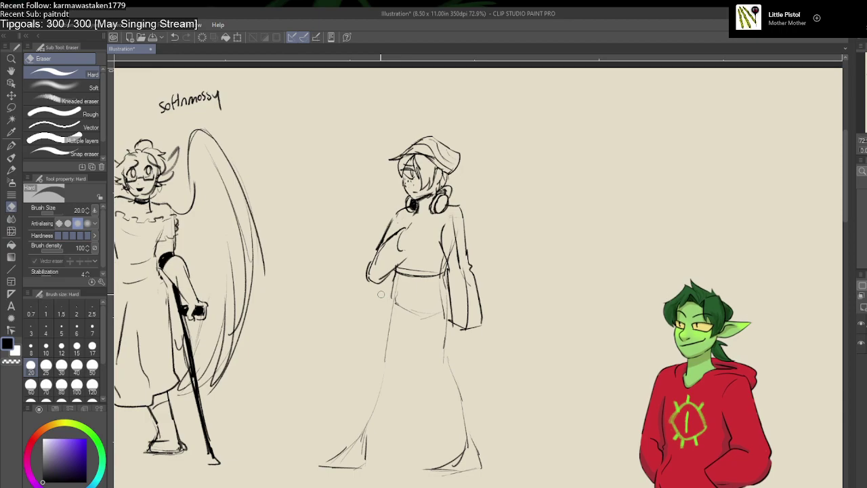
key("p")
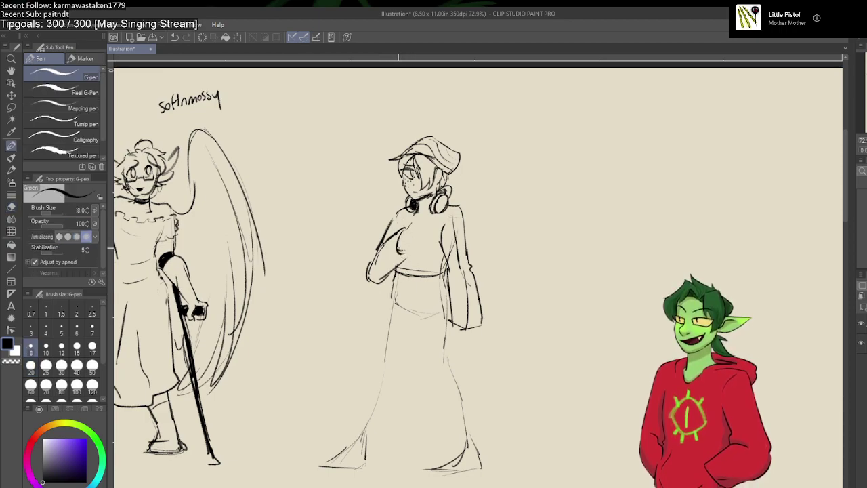
key("p")
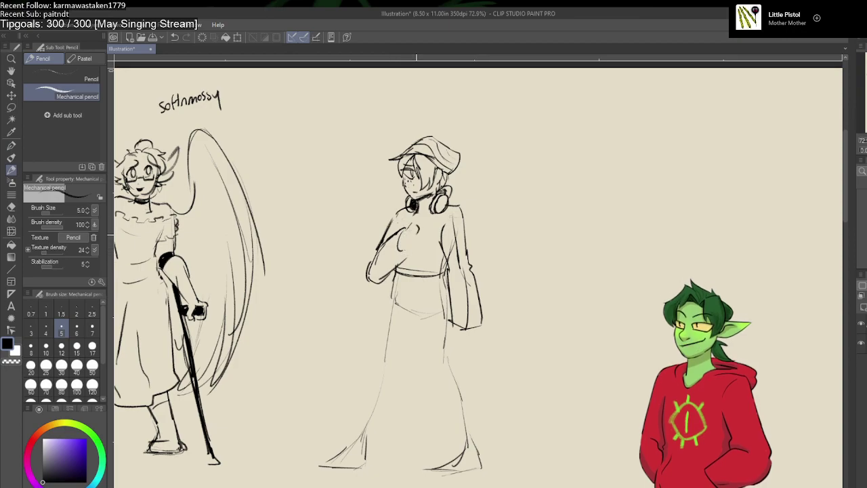
left_click_drag(416, 238, 416, 246)
key("e")
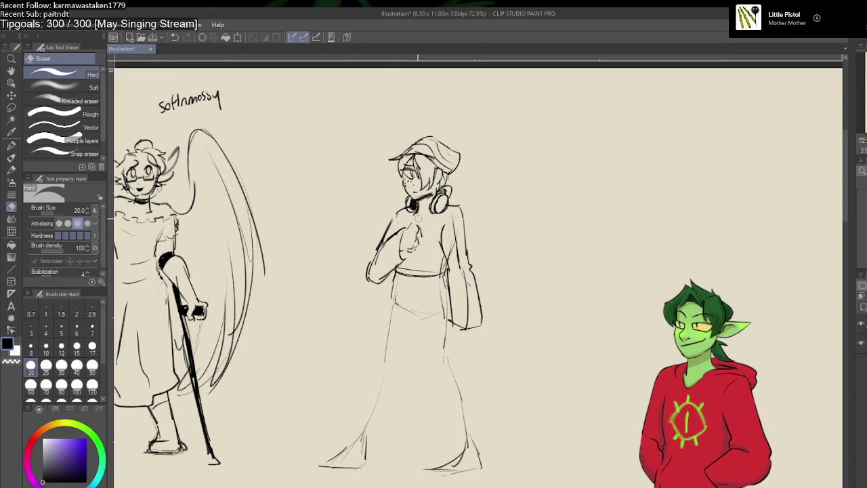
key("p")
key("p")
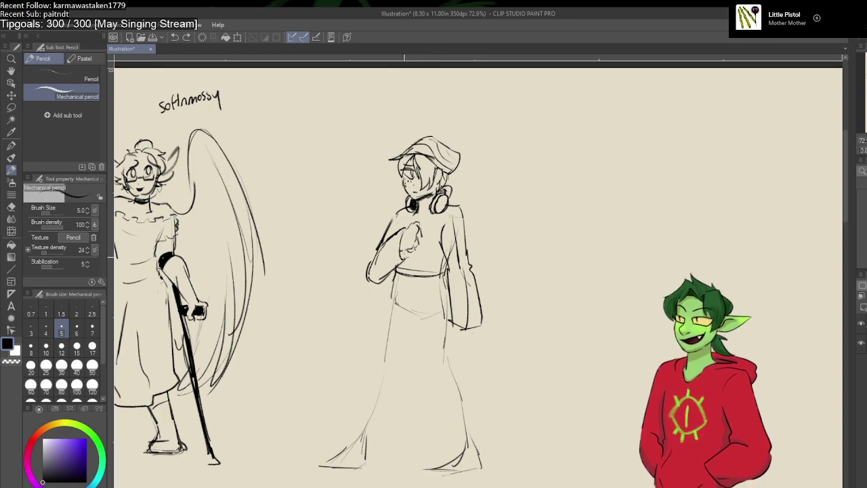
Step: Clean up the hanging sleeve and draw a fist below its cuff, and add a waistband line across the hips
key("e")
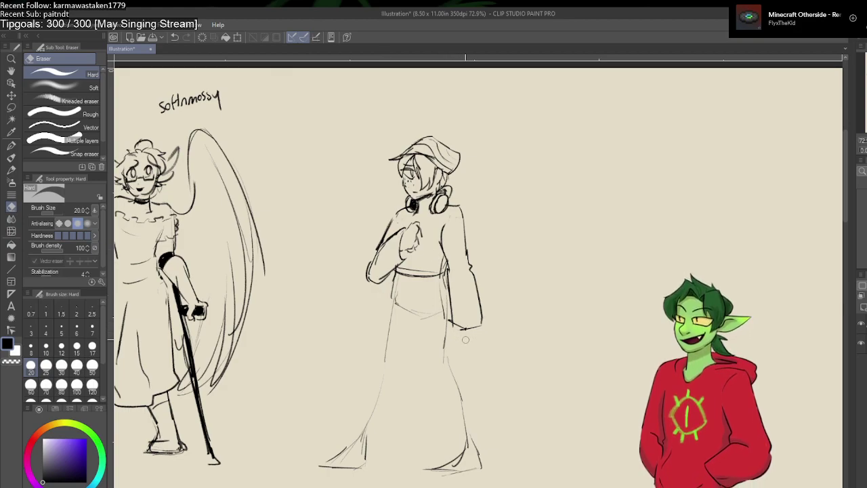
key("p")
key("p")
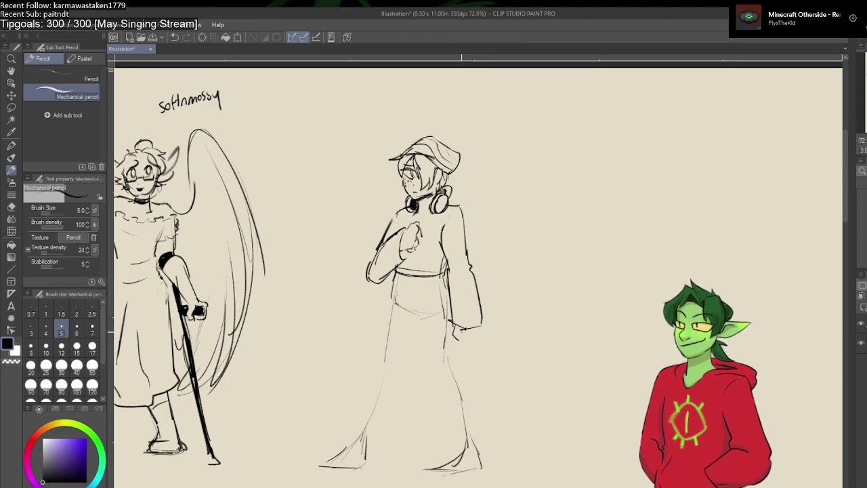
left_click_drag(479, 339, 462, 342)
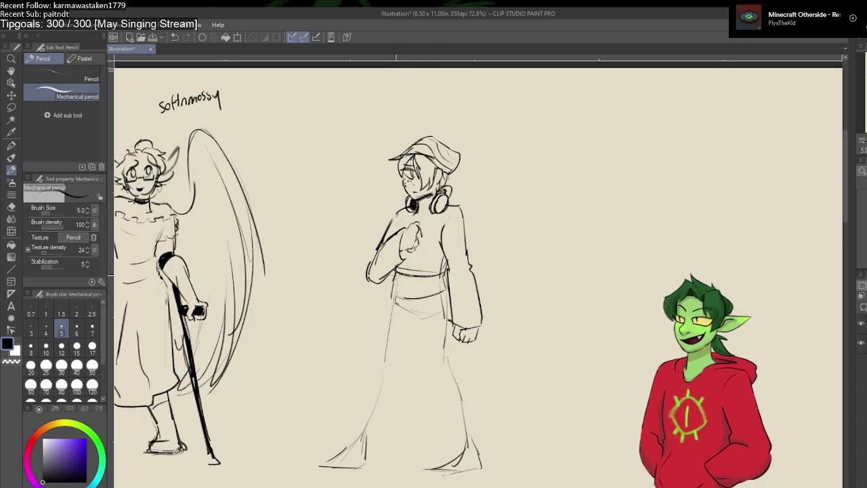
left_click_drag(420, 295, 393, 292)
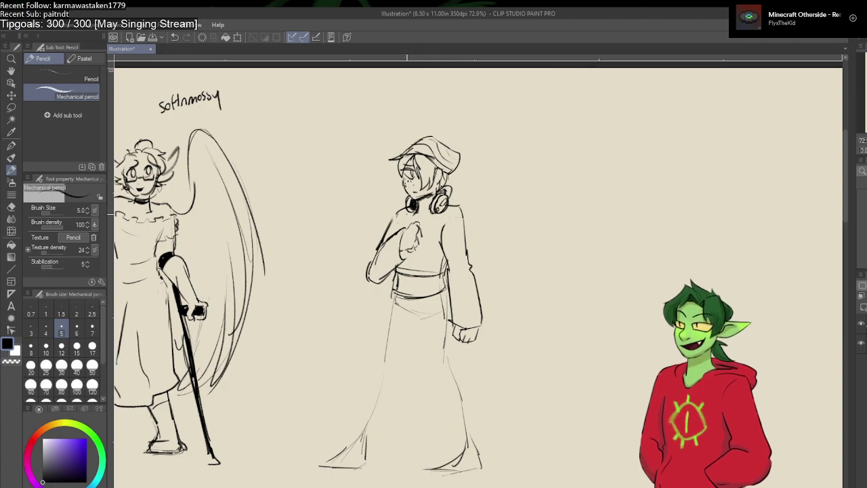
Step: Erase the top of the cap and redraw its crown slightly lower and rounder with the Mechanical pencil
key("e")
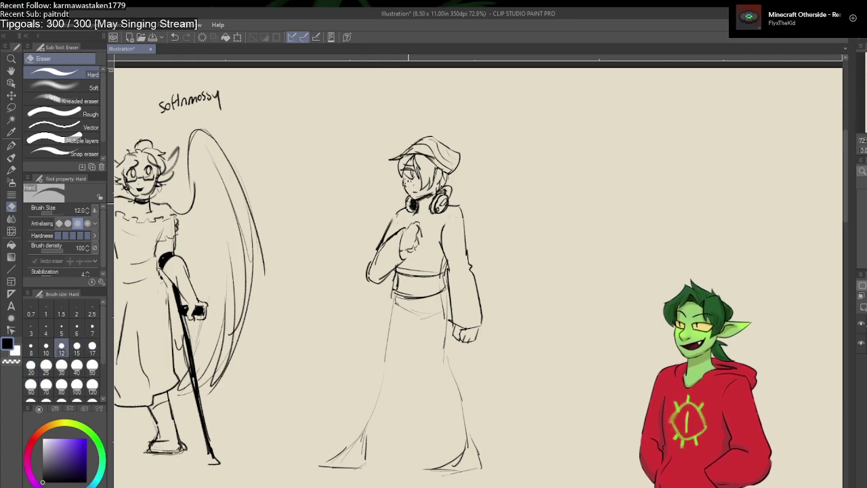
key("bracketright")
key("bracketright")
key("bracketright")
key("bracketright")
key("bracketright")
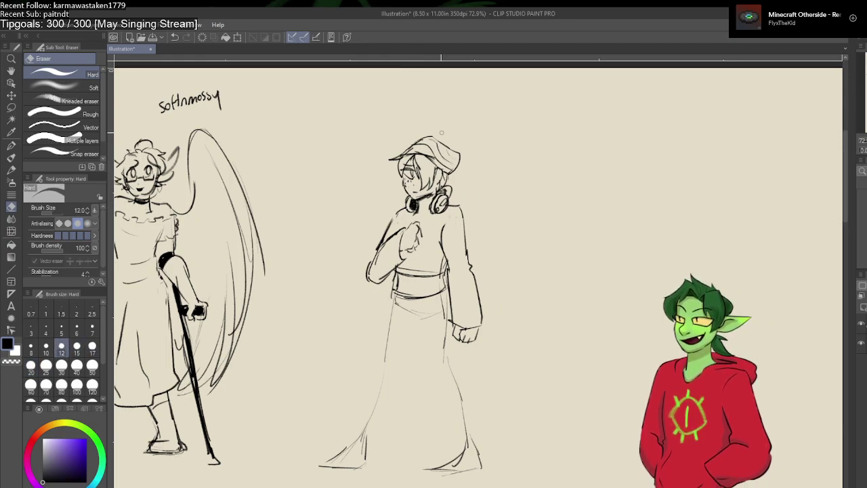
key("p")
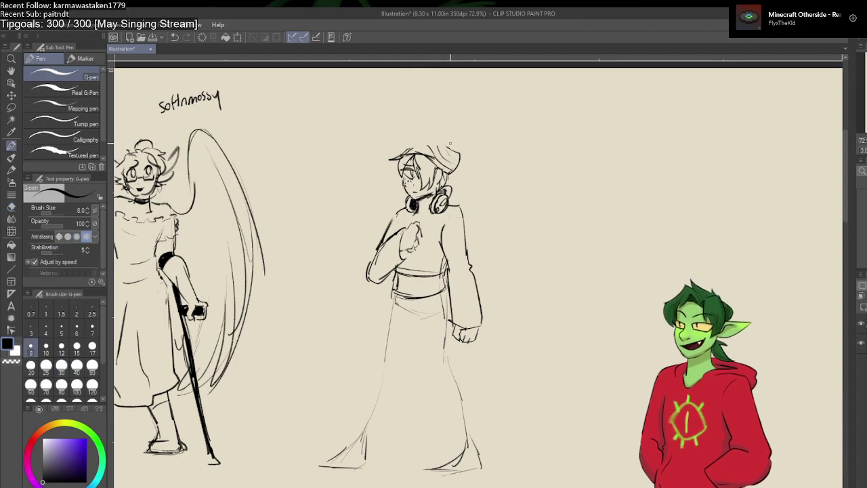
key("p")
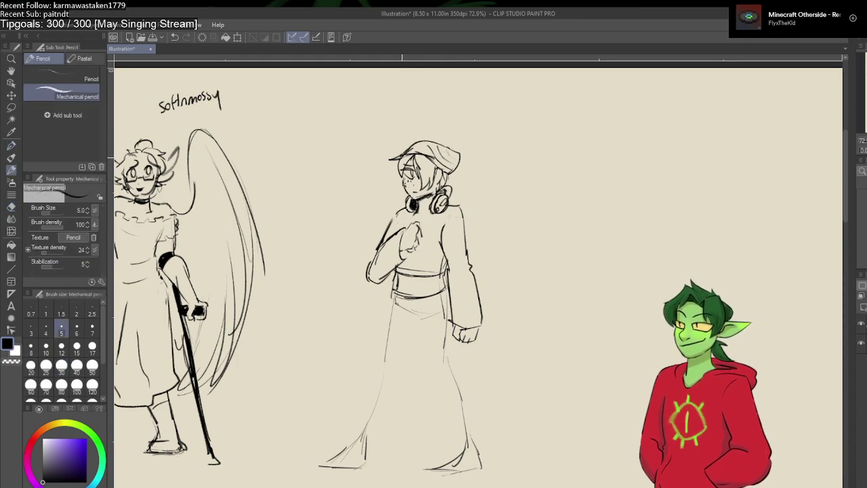
mouse_move(406, 154)
left_mouse_down()
mouse_move(454, 149)
mouse_move(407, 149)
mouse_move(440, 140)
left_mouse_up()
key("ctrl+z")
key("ctrl+z")
left_click_drag(435, 154, 411, 146)
key("ctrl+z")
Step: Draw vertical panel lines on the lower front of the cropped top
left_click_drag(413, 253, 405, 277)
left_click_drag(429, 246, 428, 276)
left_click_drag(429, 243, 419, 276)
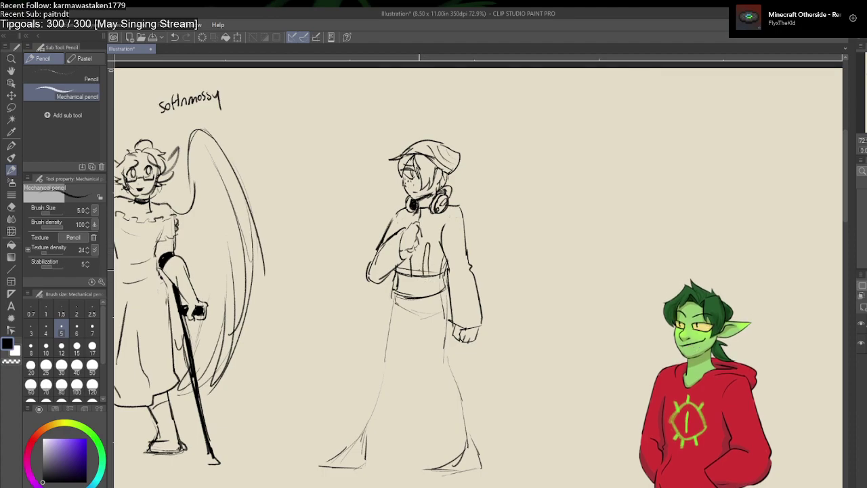
mouse_move(428, 246)
left_mouse_down()
mouse_move(418, 277)
mouse_move(400, 278)
left_mouse_up()
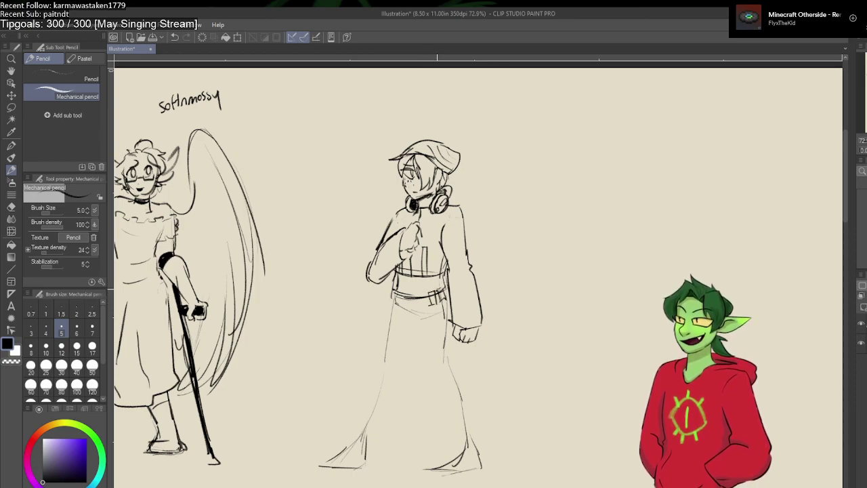
Step: Draw the belt around the hips and erase the curved hip construction line below it
mouse_move(416, 296)
left_mouse_down()
mouse_move(403, 308)
mouse_move(412, 304)
mouse_move(390, 300)
mouse_move(400, 294)
left_mouse_up()
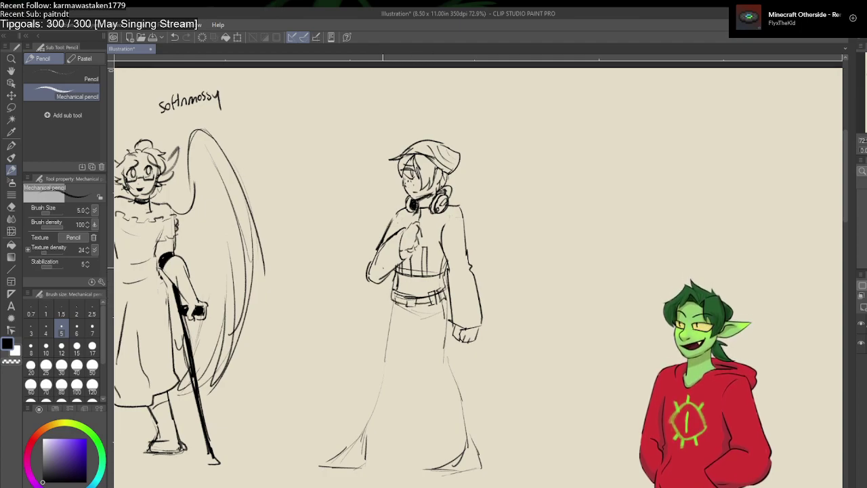
key("e")
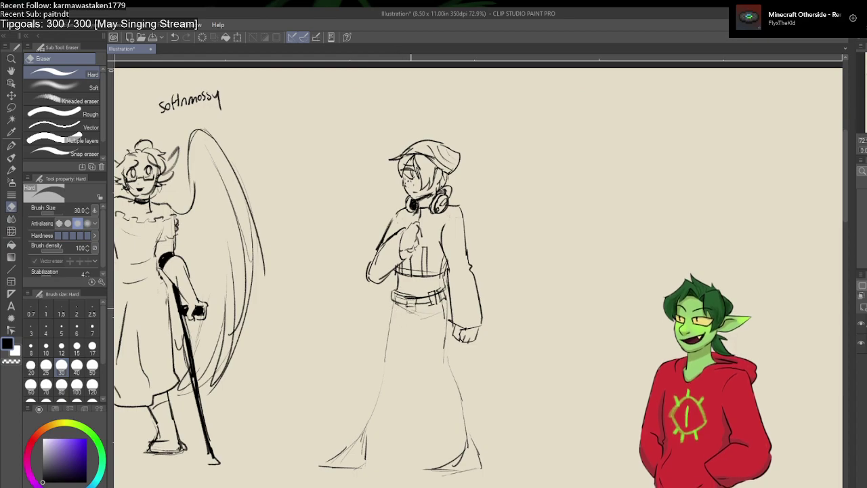
Step: Draw baggy trousers gathered at the ankles over both legs, with boots, using the Mechanical pencil
key("p")
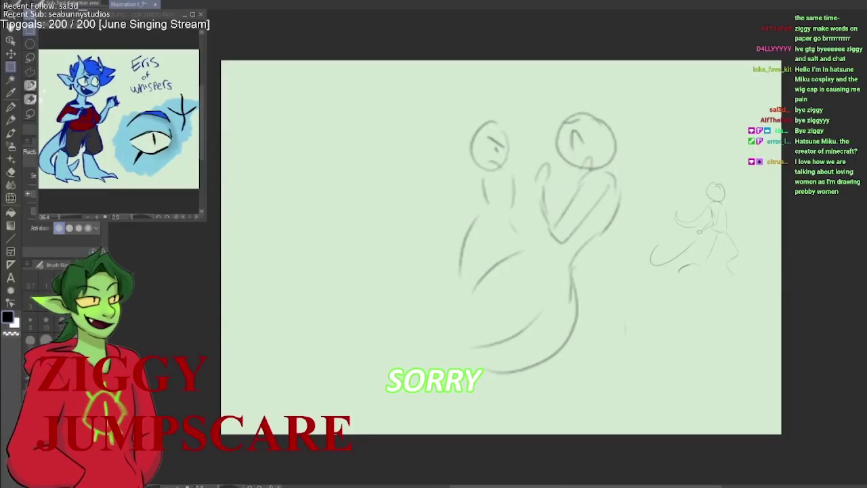
key("ctrl+t")
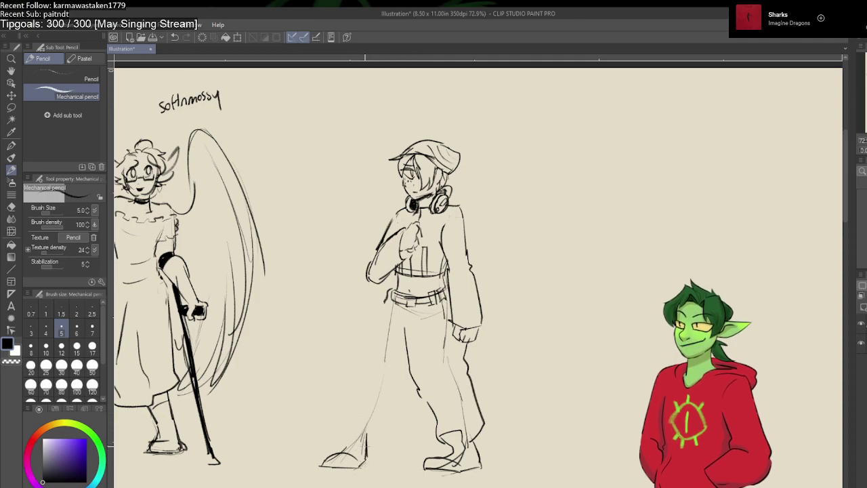
mouse_move(365, 446)
left_mouse_down()
mouse_move(343, 420)
mouse_move(347, 452)
left_mouse_up()
key("ctrl+z")
left_click_drag(378, 313, 339, 400)
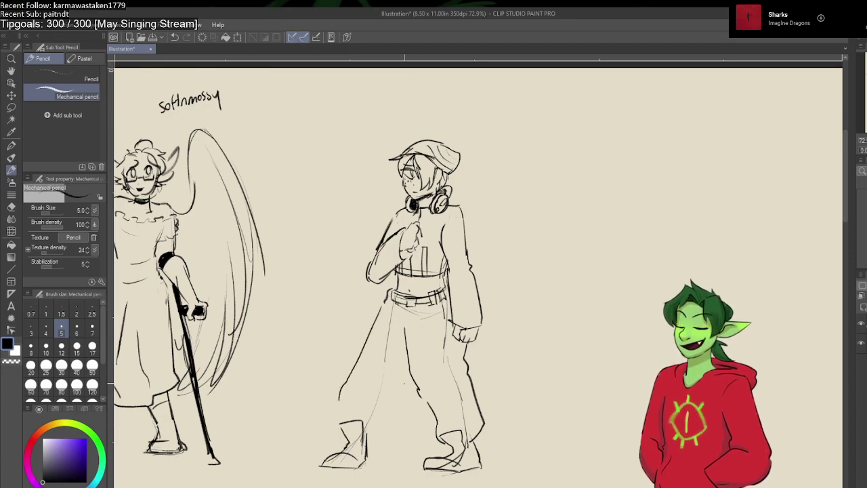
mouse_move(409, 382)
left_mouse_down()
mouse_move(370, 439)
mouse_move(332, 444)
left_mouse_up()
left_click_drag(339, 403, 331, 427)
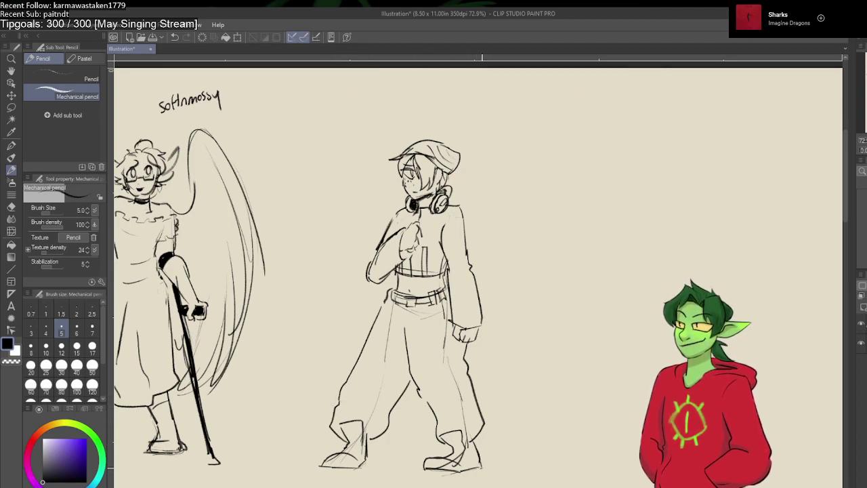
Step: Draw thick soles under both boots and erase the leftover construction lines around the ankles
mouse_move(482, 468)
left_mouse_down()
mouse_move(464, 479)
mouse_move(420, 469)
left_mouse_up()
mouse_move(366, 469)
left_mouse_down()
mouse_move(360, 477)
mouse_move(321, 477)
left_mouse_up()
left_click_drag(321, 477, 320, 468)
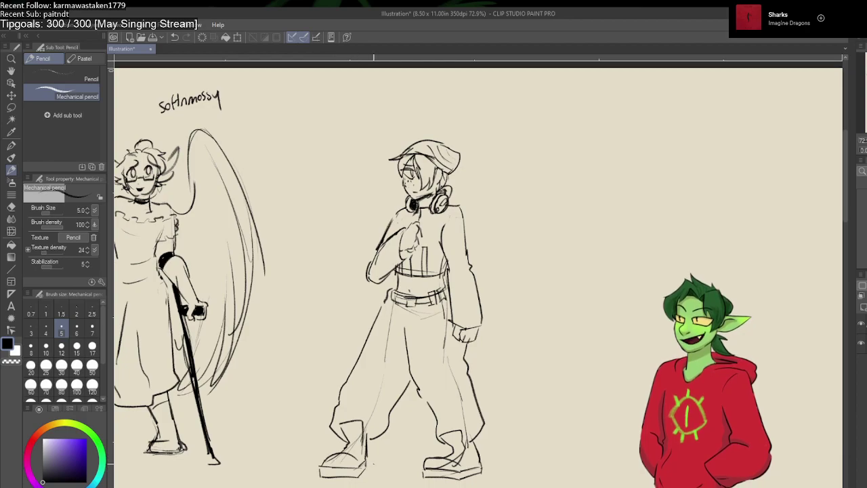
key("e")
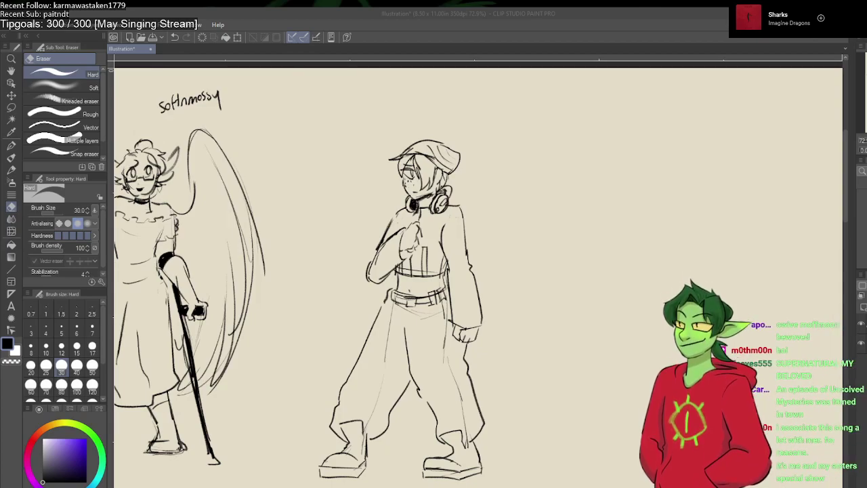
Step: Paint a large black area in the empty lower corner of the canvas with the Mechanical pencil at brush size 500
key("p")
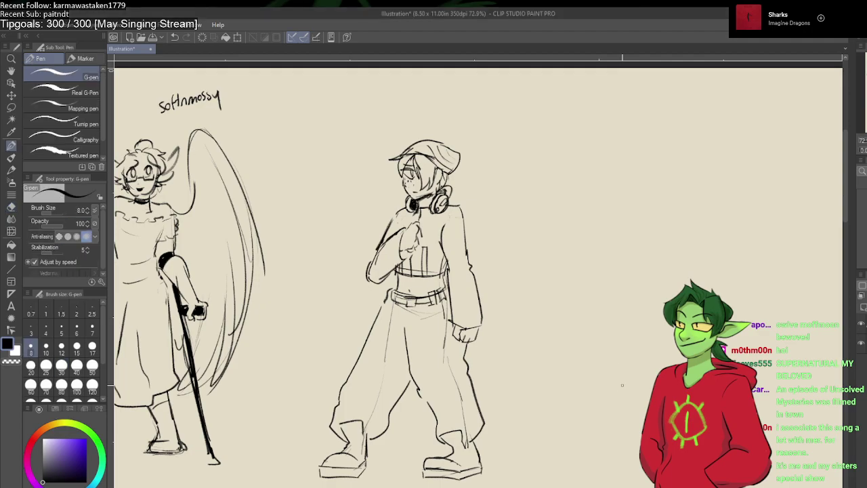
left_click_drag(620, 388, 811, 388)
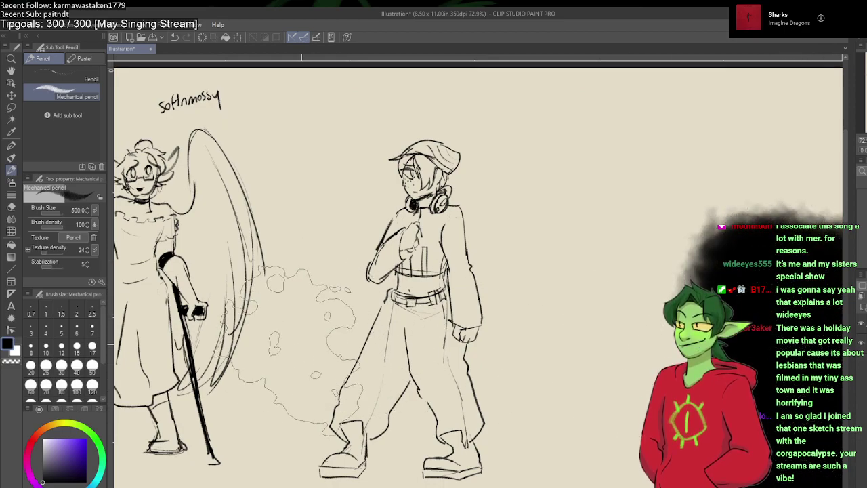
Step: Erase the leftover leg construction lines inside both legs of the baggy trousers
key("p")
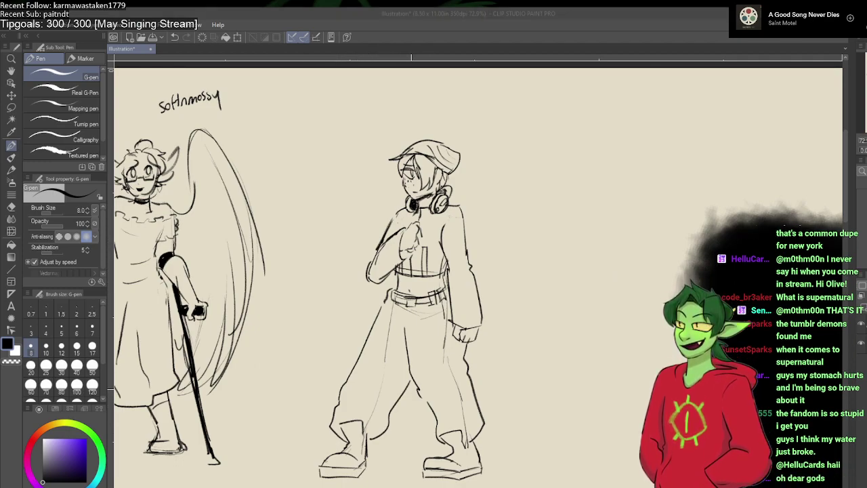
left_click(458, 373)
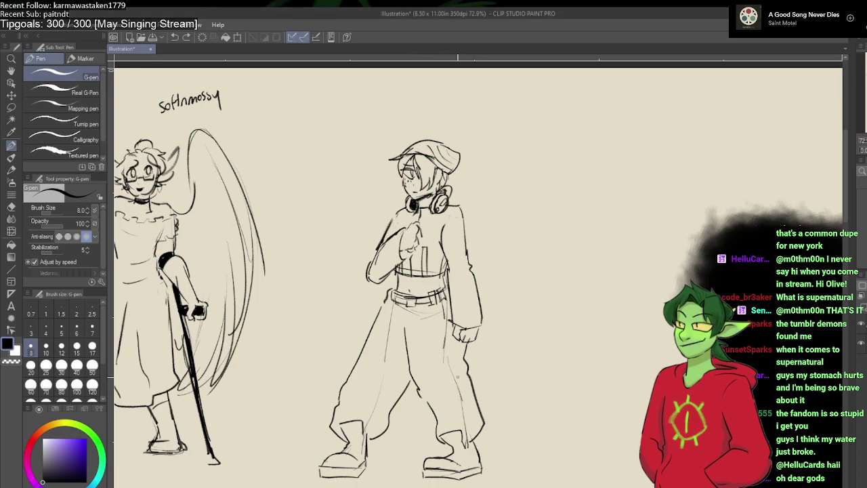
key("e")
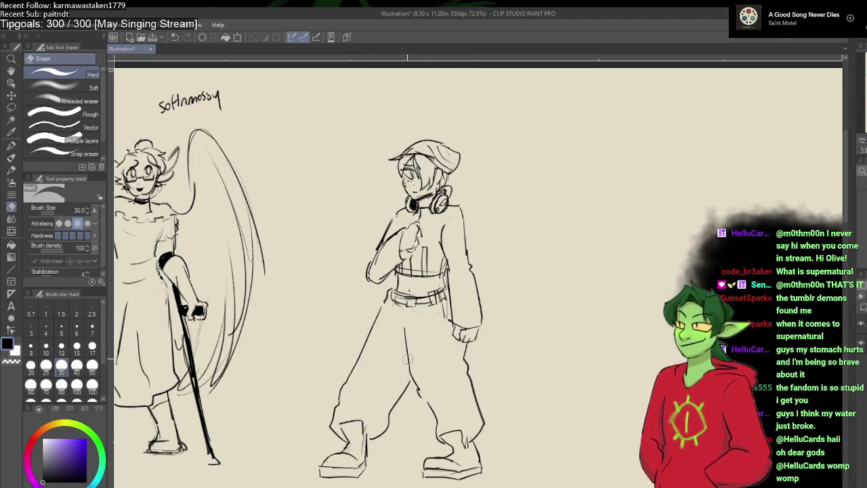
key("p")
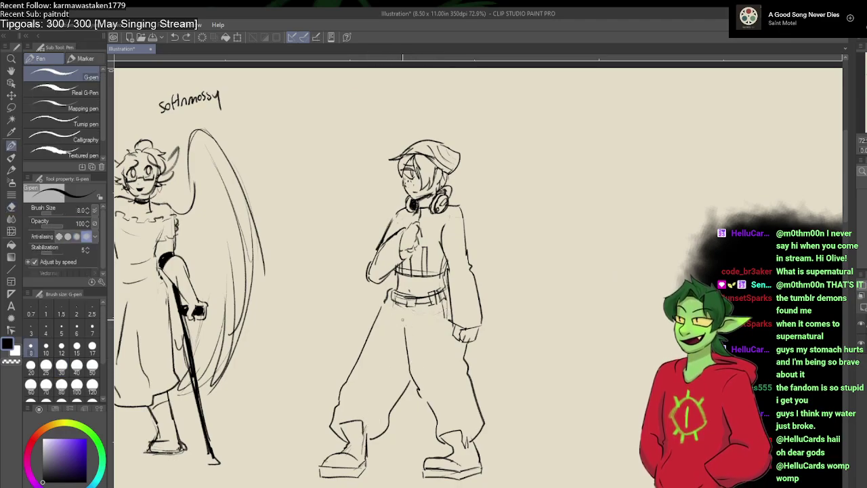
key("p")
left_click(400, 329)
left_click(77, 346)
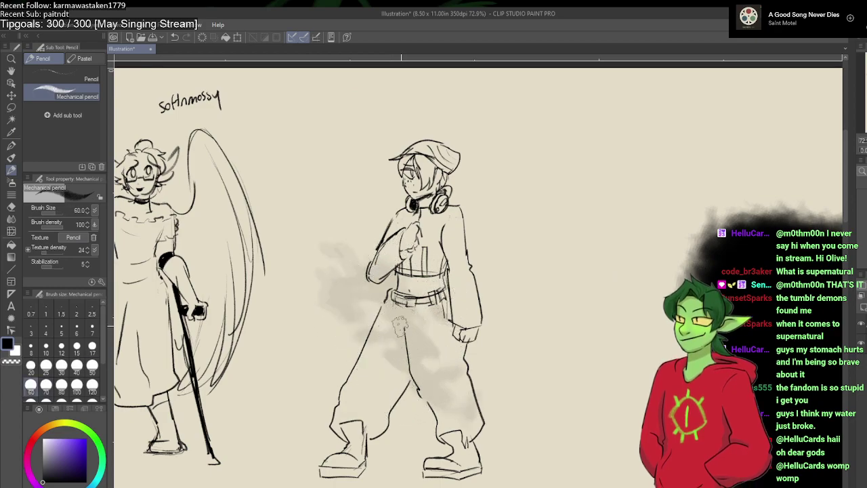
key("ctrl+z")
Step: Draw flap pockets at the hip and knee of the trouser leg beside the lowered arm, using the Mechanical pencil at brush size 7
key("p")
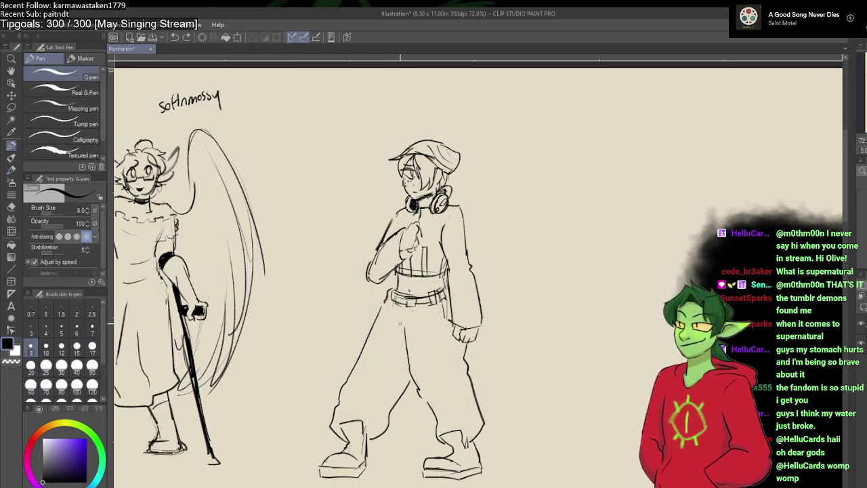
key("p")
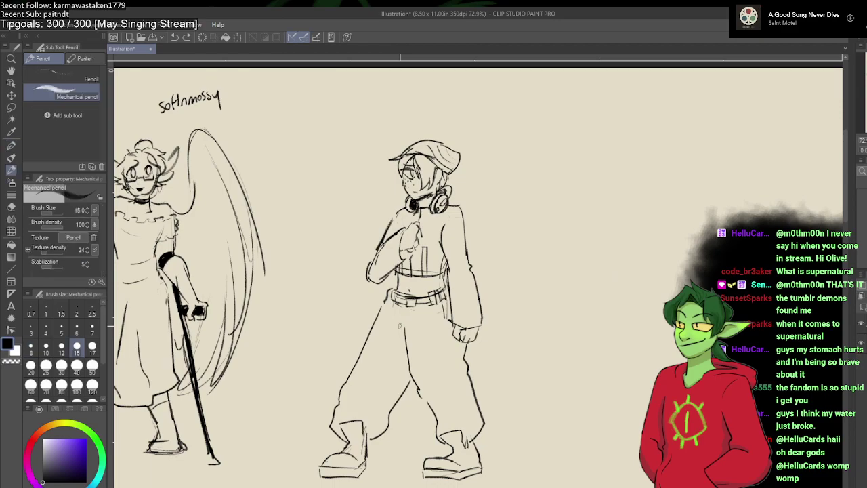
key("bracketleft")
key("bracketleft")
key("bracketleft")
key("bracketleft")
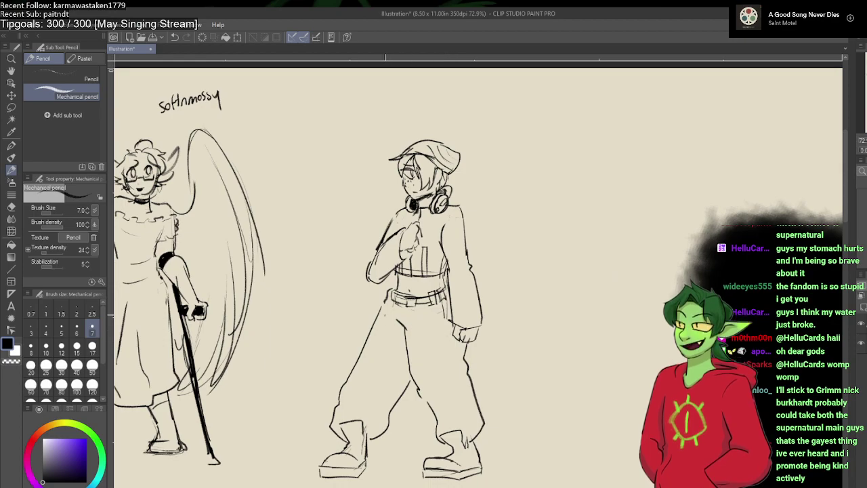
mouse_move(447, 315)
left_mouse_down()
mouse_move(427, 321)
mouse_move(450, 346)
mouse_move(426, 328)
left_mouse_up()
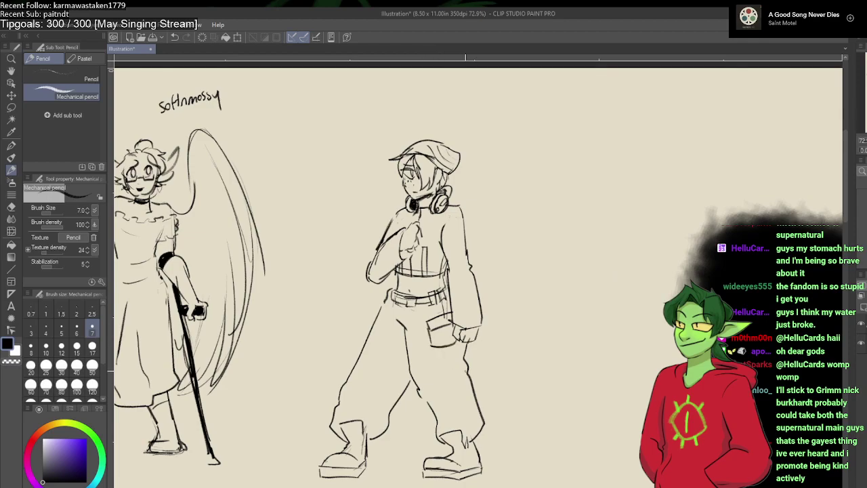
mouse_move(469, 372)
left_mouse_down()
mouse_move(449, 384)
mouse_move(475, 398)
mouse_move(449, 383)
left_mouse_up()
Step: Draw narrow side-view pockets at the hip and knee along the outer edge of the other trouser leg
left_click_drag(378, 309, 370, 342)
left_click_drag(386, 313, 337, 391)
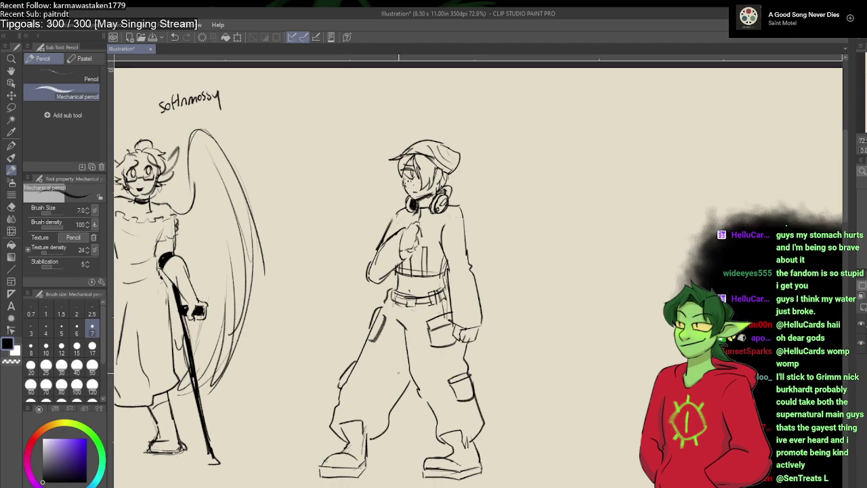
key("ctrl+z")
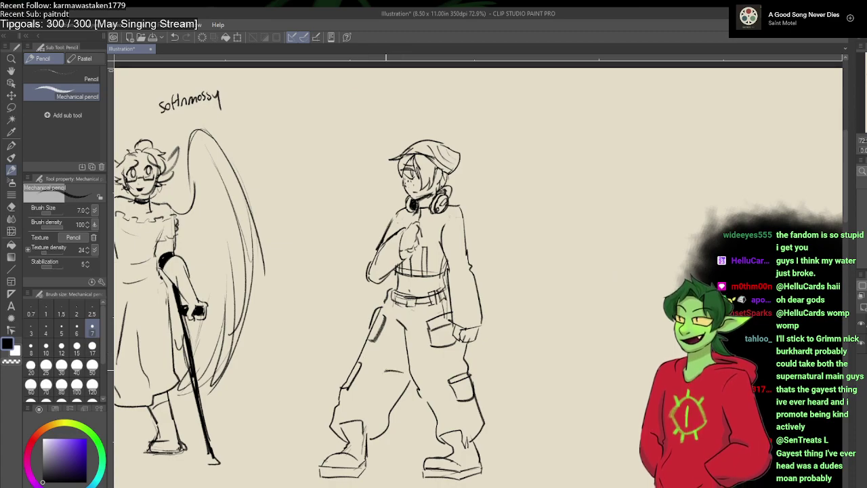
key("ctrl+z")
key("ctrl+z")
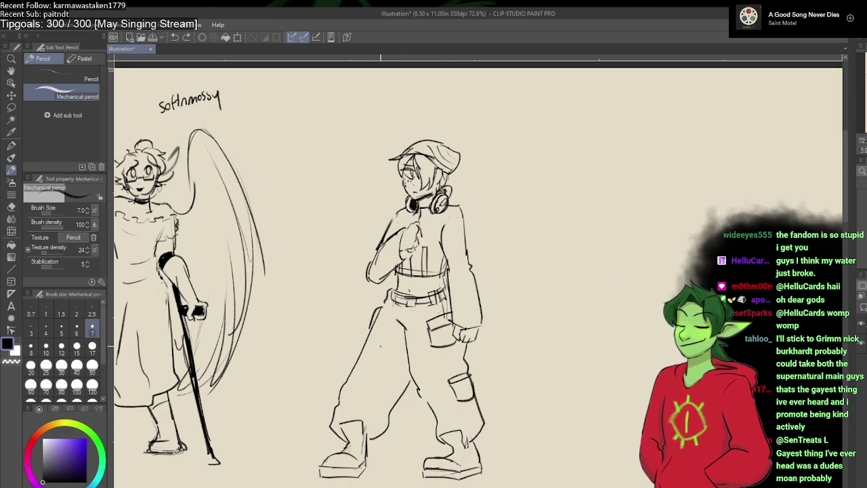
left_click_drag(381, 307, 350, 366)
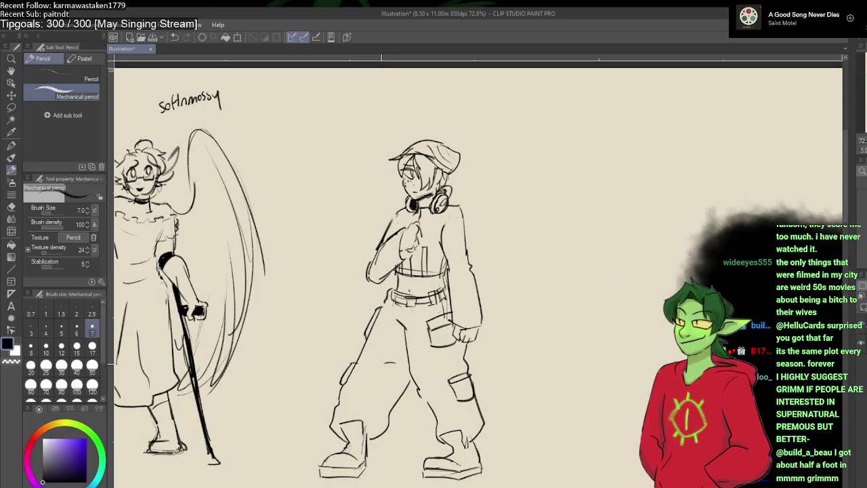
Step: Try to draw a flap pocket on the front of the forward trouser leg's knee
mouse_move(395, 364)
left_mouse_down()
mouse_move(371, 375)
mouse_move(383, 395)
left_mouse_up()
key("ctrl+z")
key("ctrl+z")
key("ctrl+z")
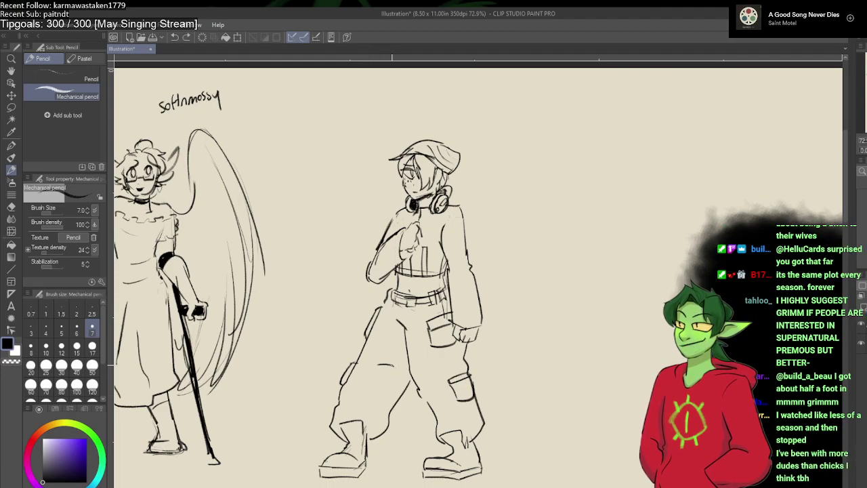
mouse_move(397, 367)
left_mouse_down()
mouse_move(372, 370)
mouse_move(389, 395)
mouse_move(372, 391)
left_mouse_up()
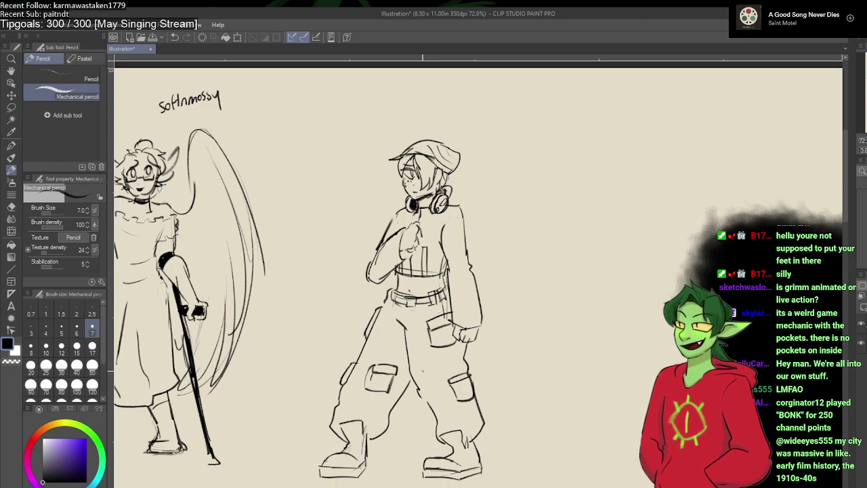
key("e")
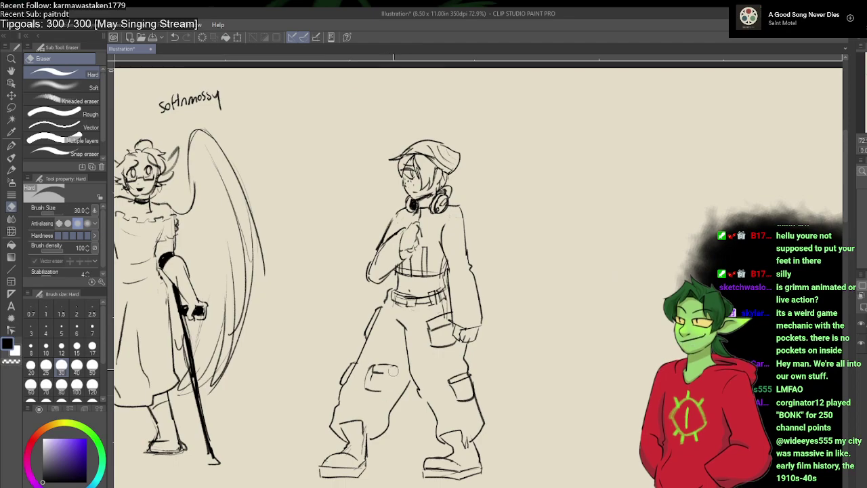
mouse_move(374, 389)
left_mouse_down()
mouse_move(384, 365)
mouse_move(369, 382)
left_mouse_up()
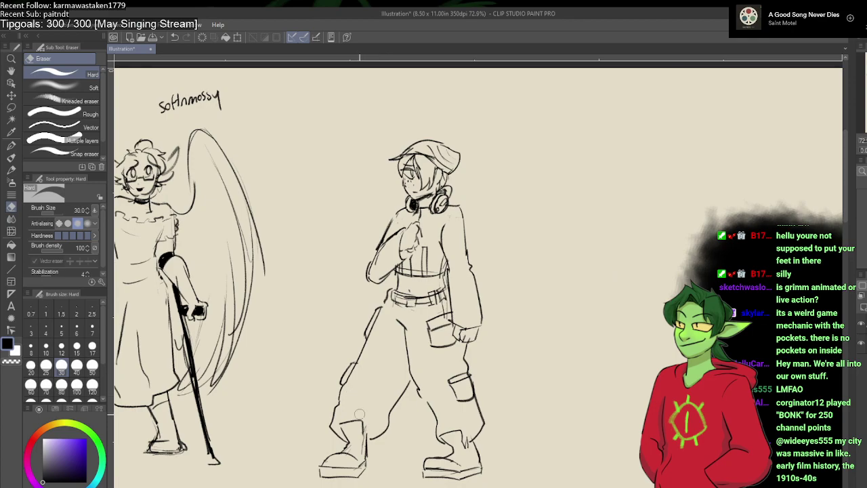
Step: Draw laces on both boots and curved fold lines across the trouser legs with the G-pen at brush size 8
key("p")
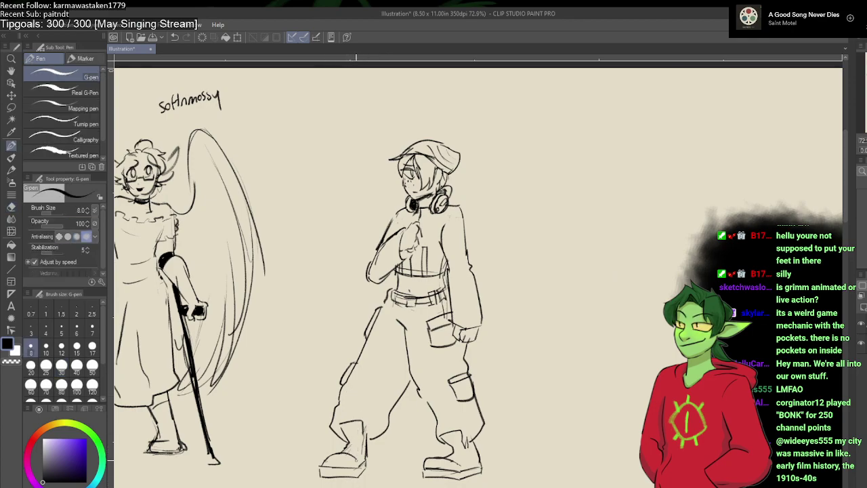
mouse_move(360, 460)
left_mouse_down()
mouse_move(358, 444)
mouse_move(343, 453)
mouse_move(349, 440)
left_mouse_up()
left_click_drag(461, 436, 438, 443)
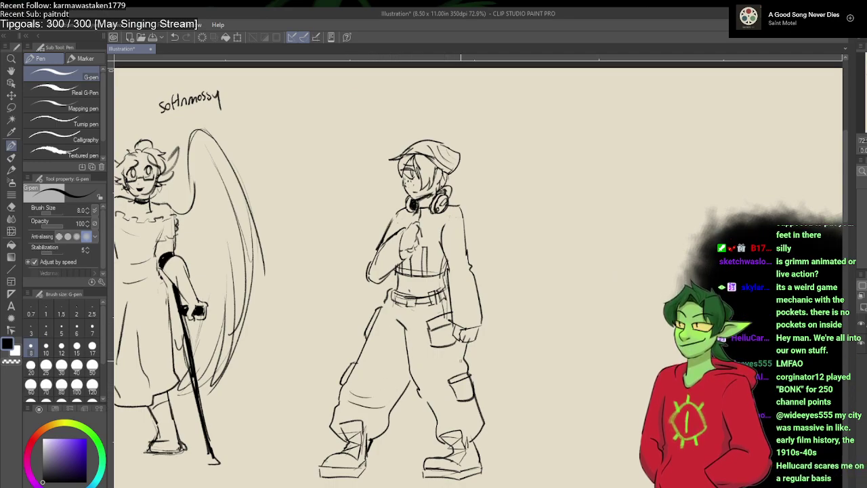
left_click_drag(461, 358, 433, 376)
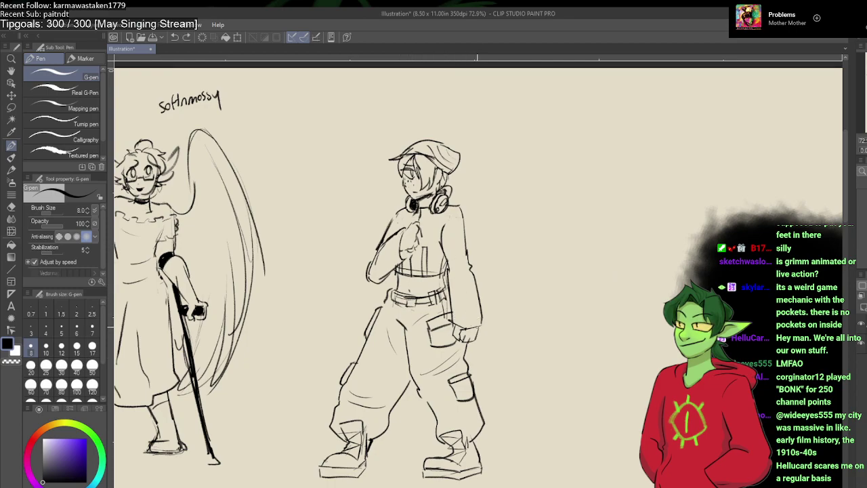
Step: Detail the cropped jacket with round elbow patches, an upper-arm patch and shoulder seams, using the Mechanical pencil
key("p")
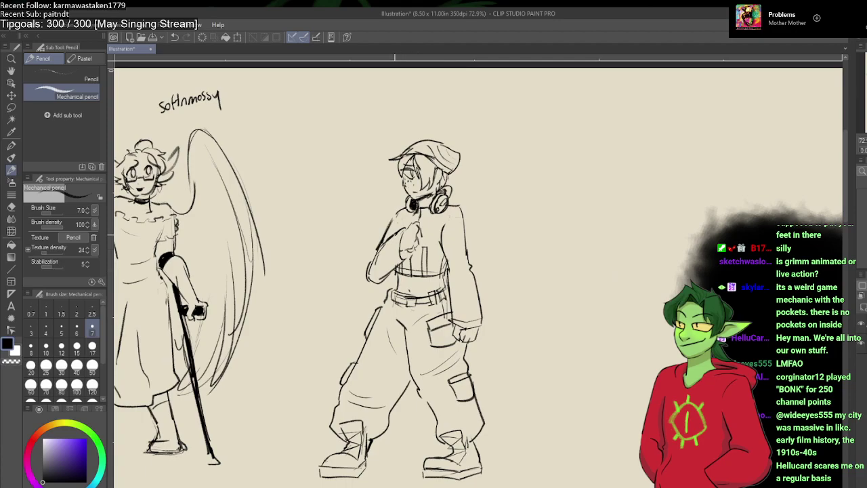
left_click_drag(395, 240, 395, 264)
left_click_drag(452, 282, 460, 305)
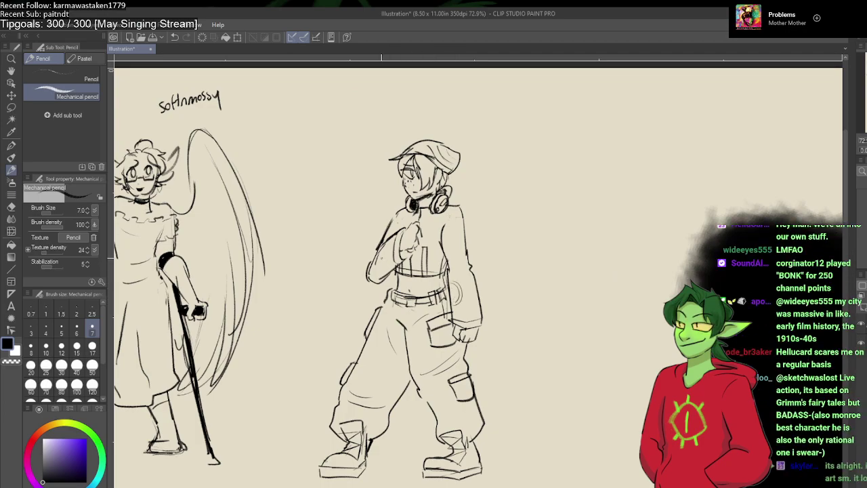
mouse_move(388, 255)
left_mouse_down()
mouse_move(384, 276)
mouse_move(378, 271)
left_mouse_up()
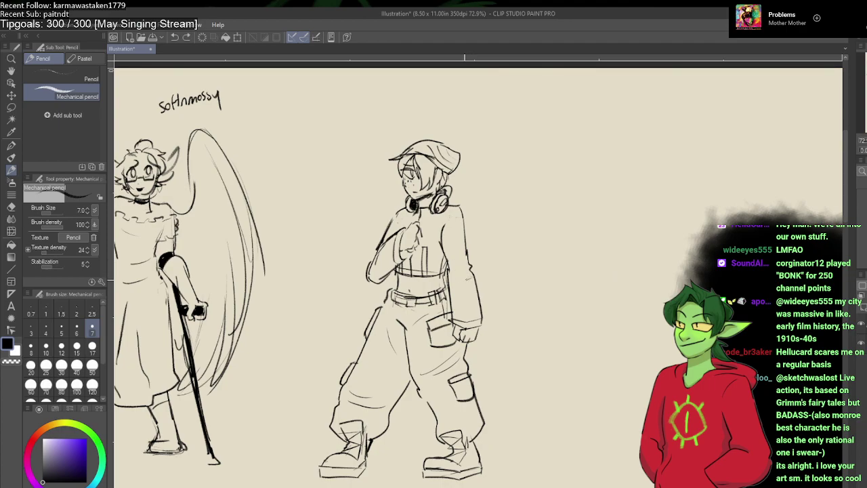
mouse_move(466, 258)
left_mouse_down()
mouse_move(462, 278)
mouse_move(471, 275)
left_mouse_up()
key("ctrl+z")
left_click_drag(374, 266, 370, 282)
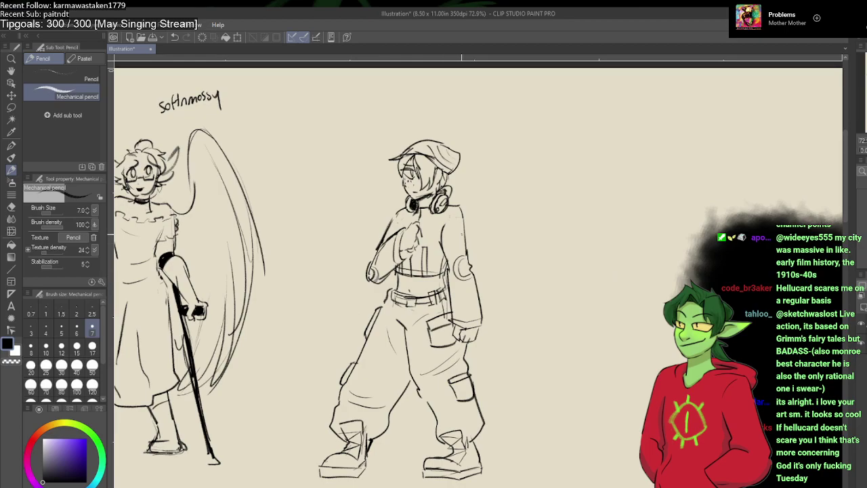
left_click_drag(455, 241, 466, 252)
mouse_move(454, 213)
left_mouse_down()
mouse_move(464, 221)
mouse_move(395, 218)
left_mouse_up()
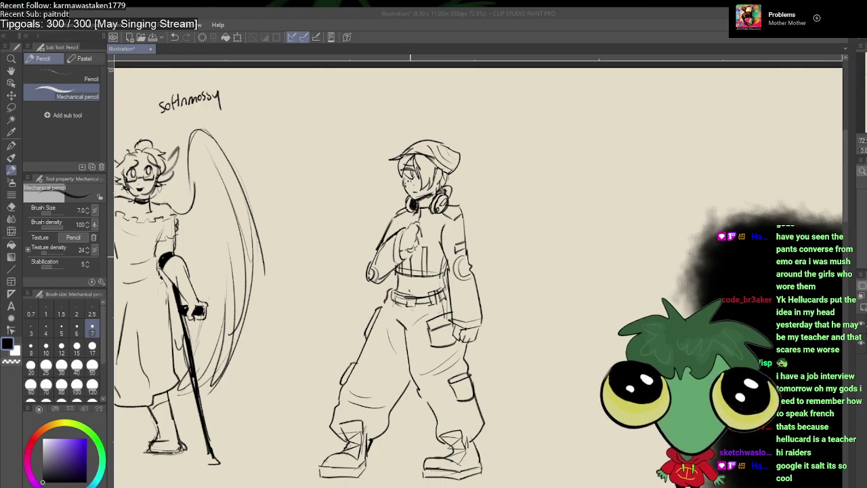
left_click(496, 254)
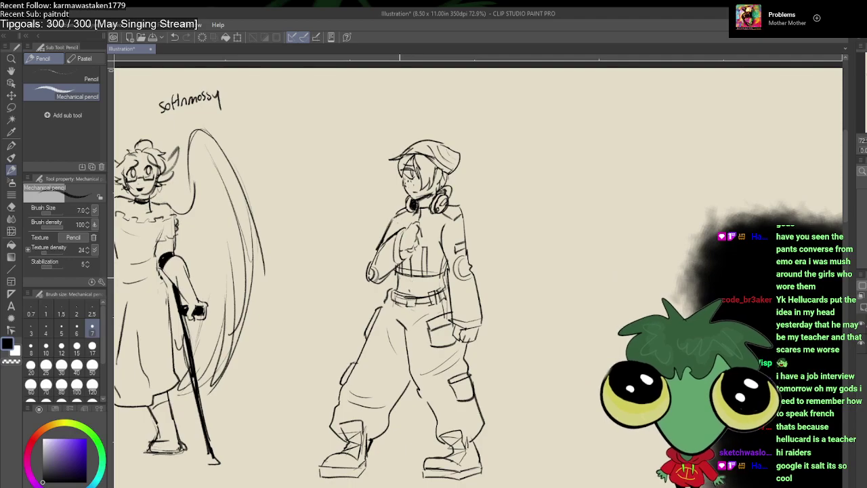
key("p")
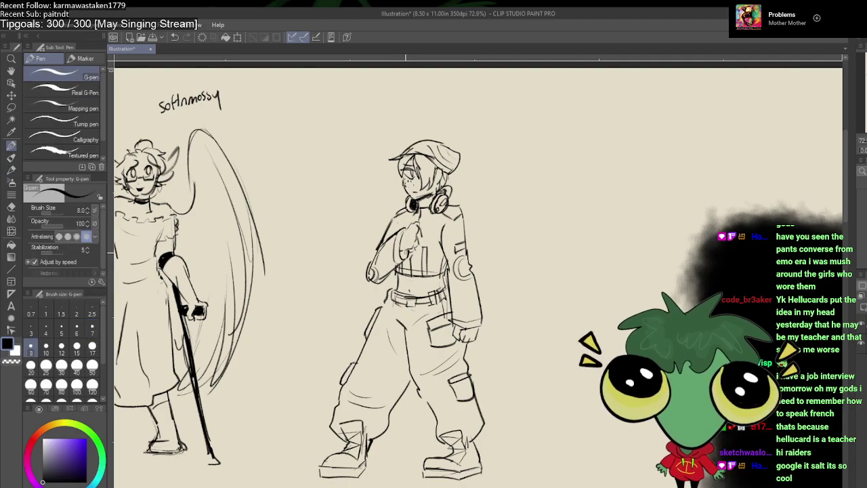
key("p")
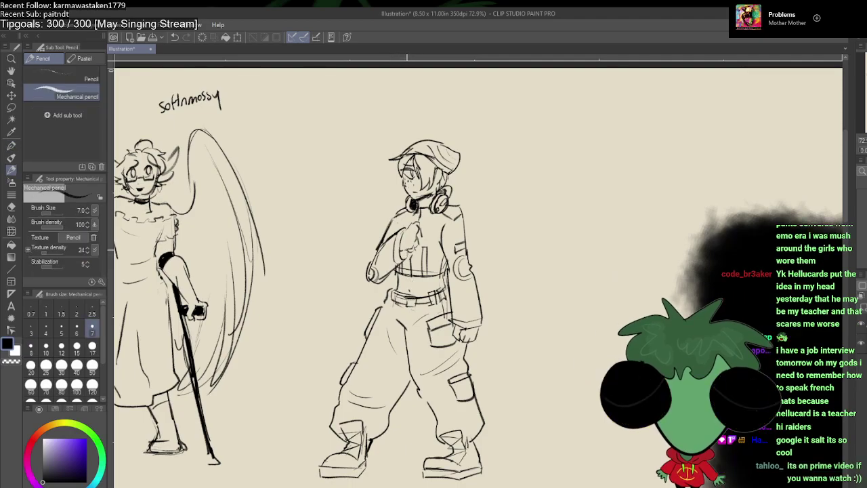
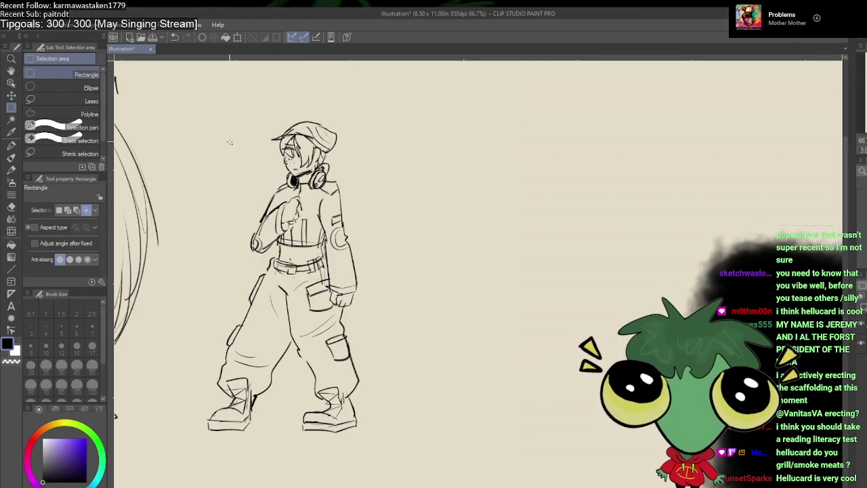
Step: Hand-letter the requester's username above the capped character's head with the Mechanical pencil
key("p")
key("p")
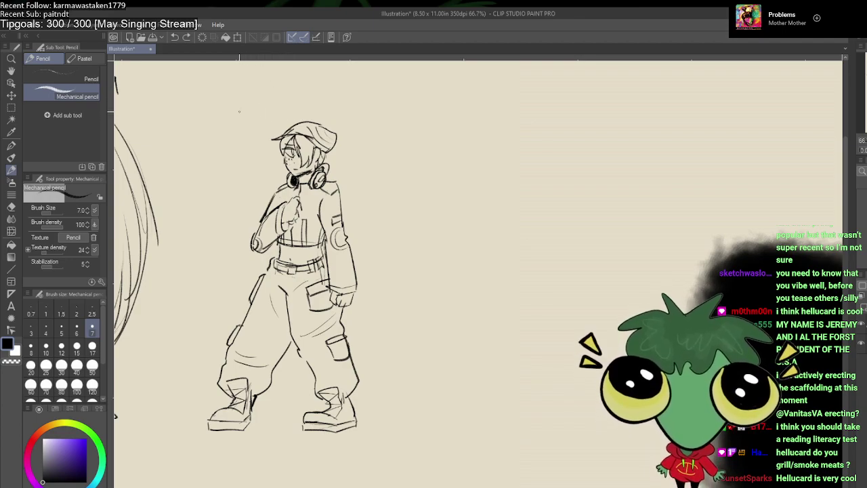
mouse_move(239, 106)
left_mouse_down()
mouse_move(241, 116)
mouse_move(254, 113)
left_mouse_up()
mouse_move(258, 106)
left_mouse_down()
mouse_move(252, 120)
mouse_move(315, 84)
mouse_move(321, 91)
left_mouse_up()
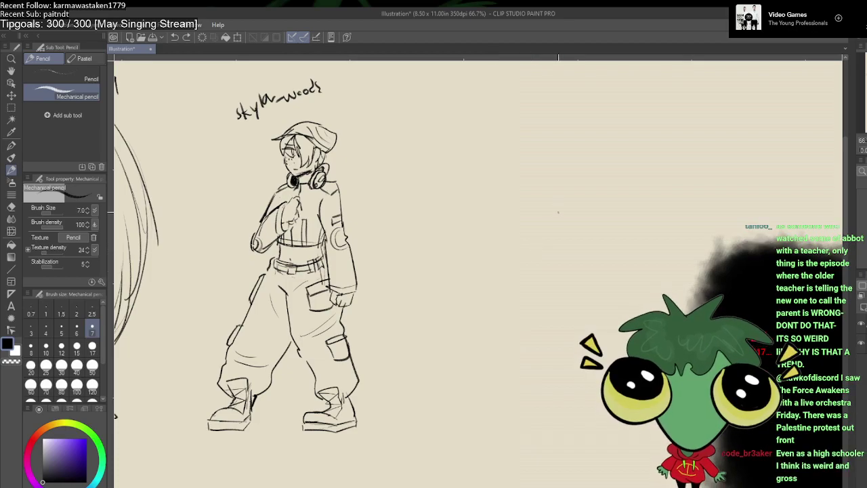
Step: Sketch a small circle for a third figure's head in the empty canvas area beside the capped character
left_click_drag(543, 182, 551, 223)
key("ctrl+z")
mouse_move(543, 174)
left_mouse_down()
mouse_move(559, 155)
mouse_move(559, 166)
left_mouse_up()
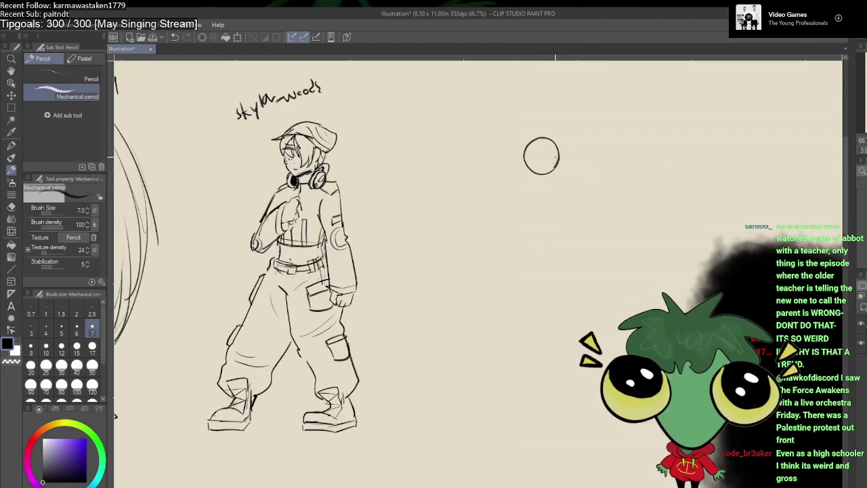
key("ctrl+z")
mouse_move(556, 166)
left_mouse_down()
mouse_move(523, 146)
mouse_move(553, 133)
mouse_move(560, 144)
mouse_move(548, 135)
left_mouse_up()
key("ctrl+z")
key("ctrl+z")
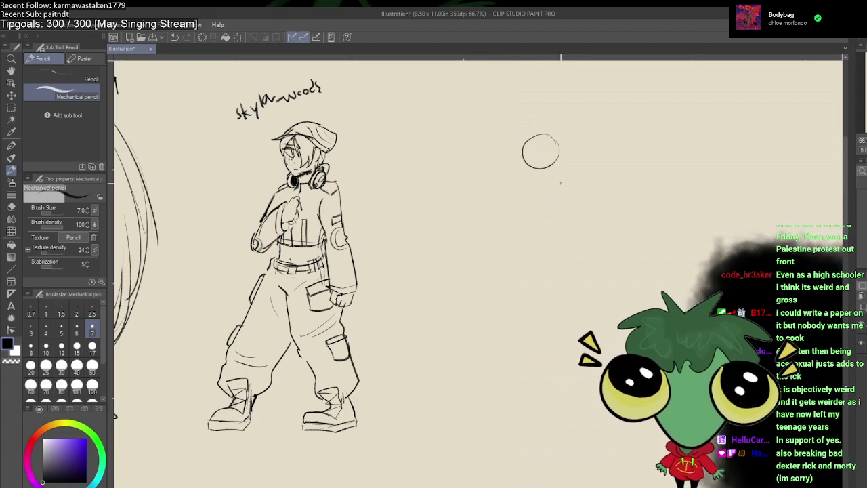
Step: Sketch a slightly tapered box for the third figure's torso below the head circle
mouse_move(561, 182)
left_mouse_down()
mouse_move(516, 184)
mouse_move(548, 182)
mouse_move(516, 184)
mouse_move(559, 205)
mouse_move(555, 253)
mouse_move(530, 258)
left_mouse_up()
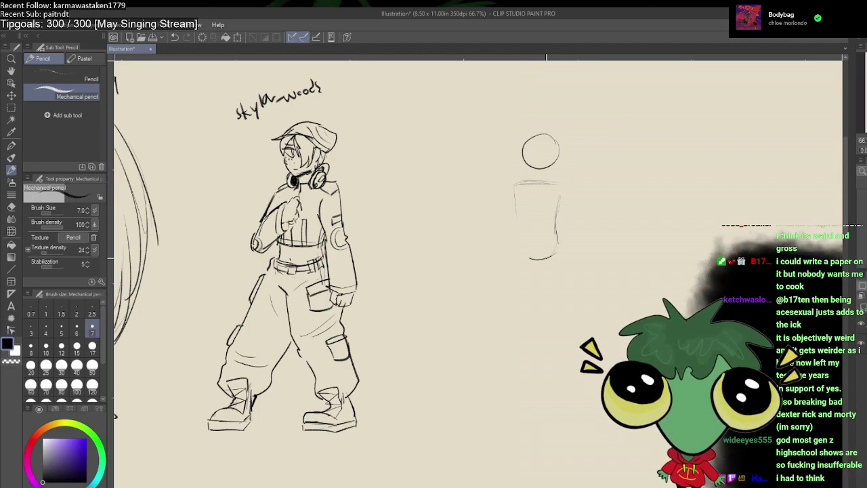
left_click_drag(518, 216, 519, 256)
left_click_drag(517, 185, 560, 184)
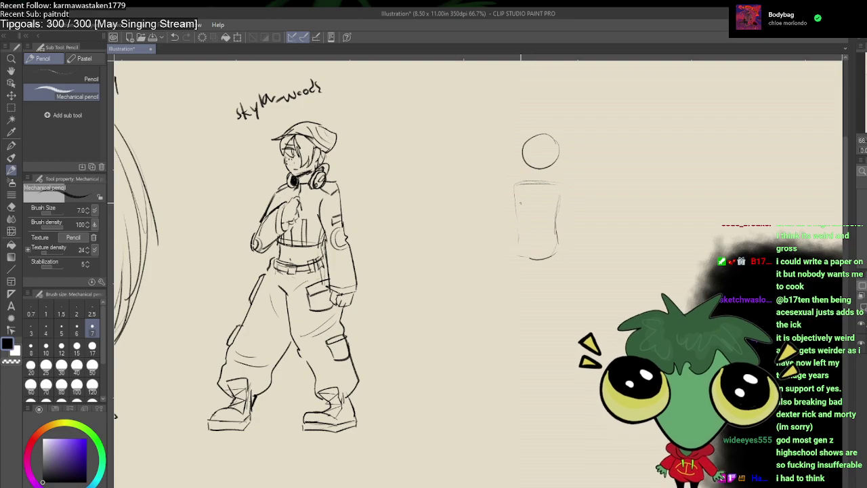
Step: Firm up the third figure's torso outline and extend its base with a curved hip line, using the Mechanical pencil
left_click_drag(561, 225, 561, 255)
key("ctrl+z")
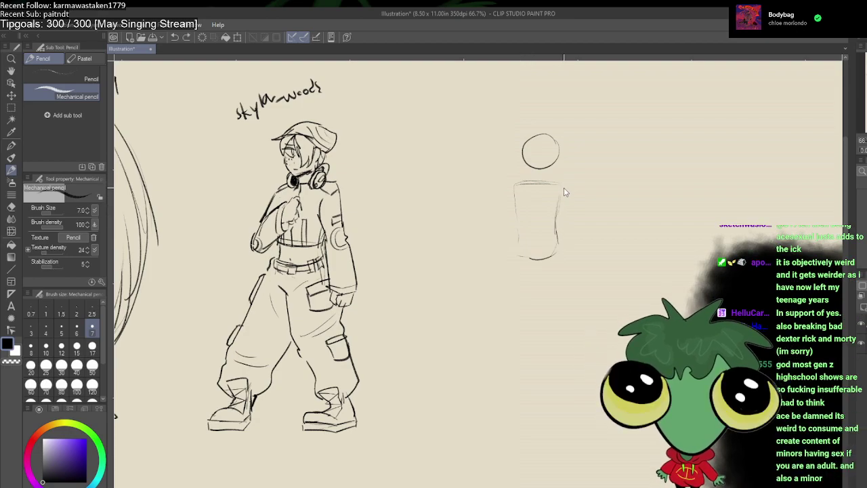
mouse_move(564, 186)
left_mouse_down()
mouse_move(561, 246)
mouse_move(549, 270)
mouse_move(514, 261)
mouse_move(517, 181)
mouse_move(529, 181)
left_mouse_up()
Step: Sketch the outer contours of both of the third figure's legs, from the hips down to the ankles
left_click_drag(561, 271, 559, 317)
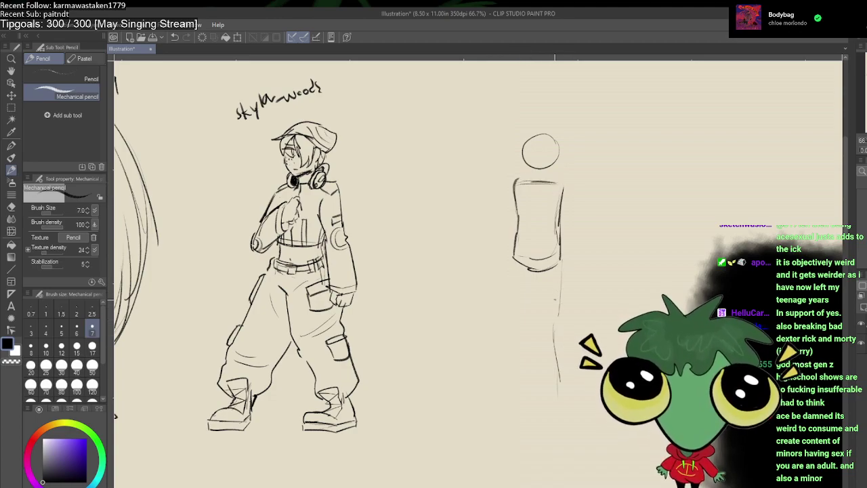
left_click_drag(561, 273, 557, 367)
left_click_drag(560, 358, 561, 414)
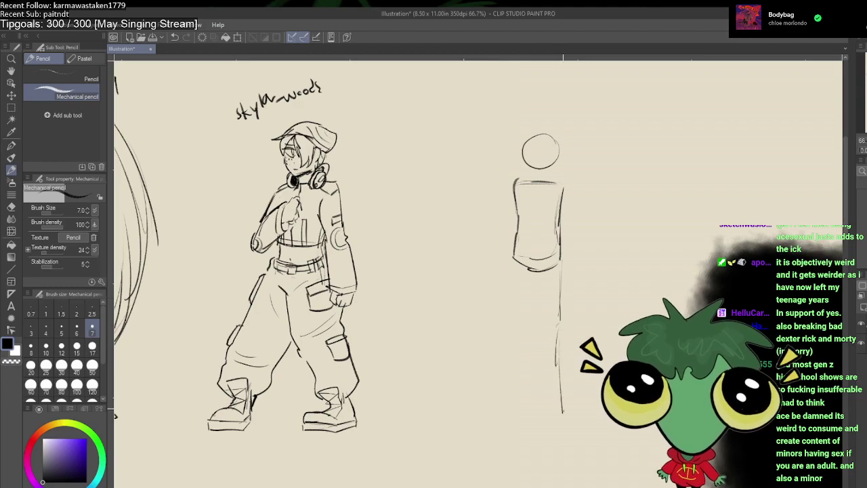
left_click_drag(517, 263, 503, 407)
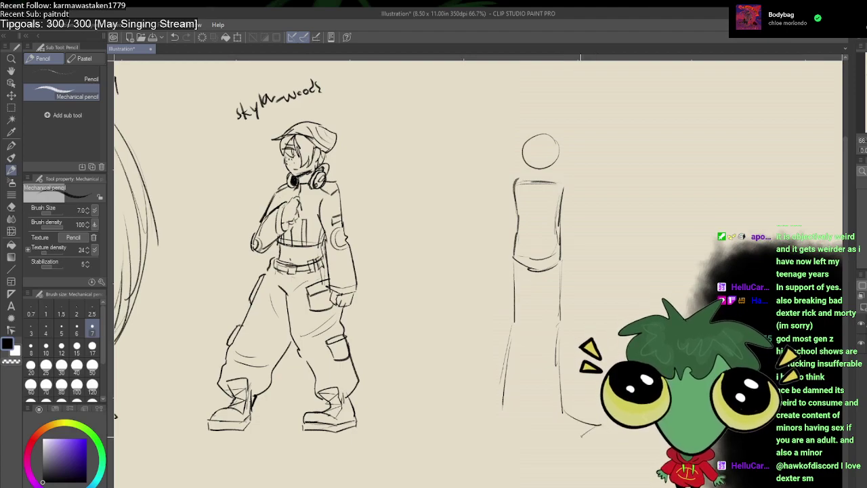
Step: Sketch two simple wedge-shaped feet pointing outward at the ends of the third figure's legs
left_click_drag(553, 429, 586, 437)
mouse_move(561, 400)
left_mouse_down()
mouse_move(553, 429)
mouse_move(483, 431)
left_mouse_up()
key("ctrl+z")
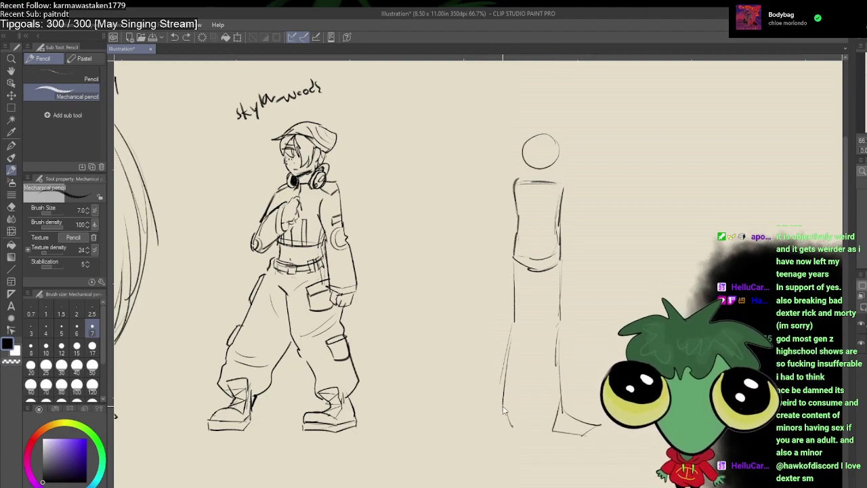
key("ctrl+z")
mouse_move(509, 399)
left_mouse_down()
mouse_move(523, 428)
mouse_move(491, 430)
left_mouse_up()
key("ctrl+z")
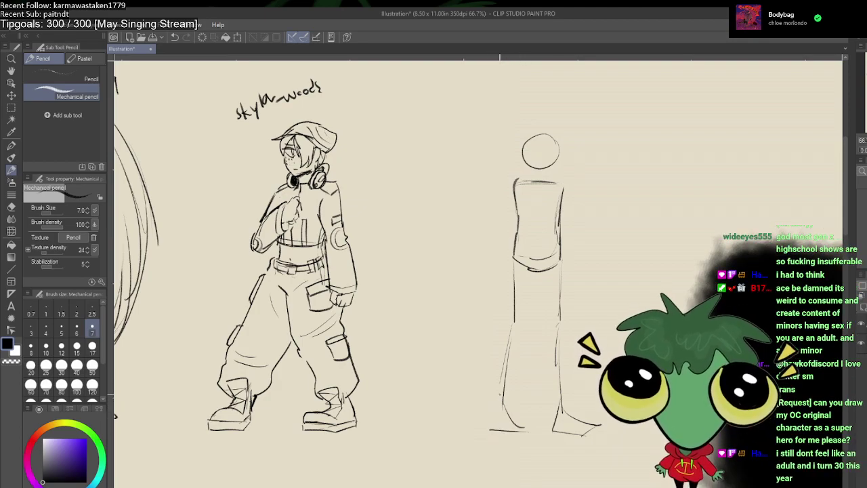
left_click_drag(500, 394, 487, 431)
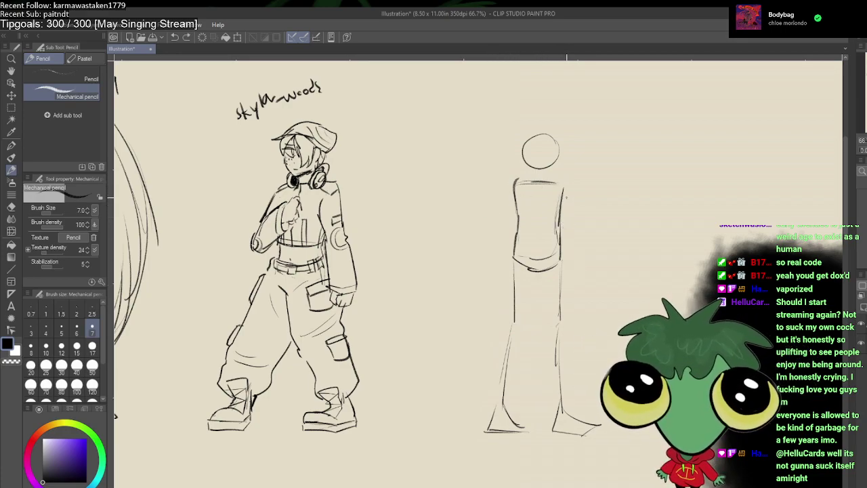
Step: Sketch a bent guide line for each arm, from the third figure's shoulders down past the hips
left_click_drag(565, 191, 574, 288)
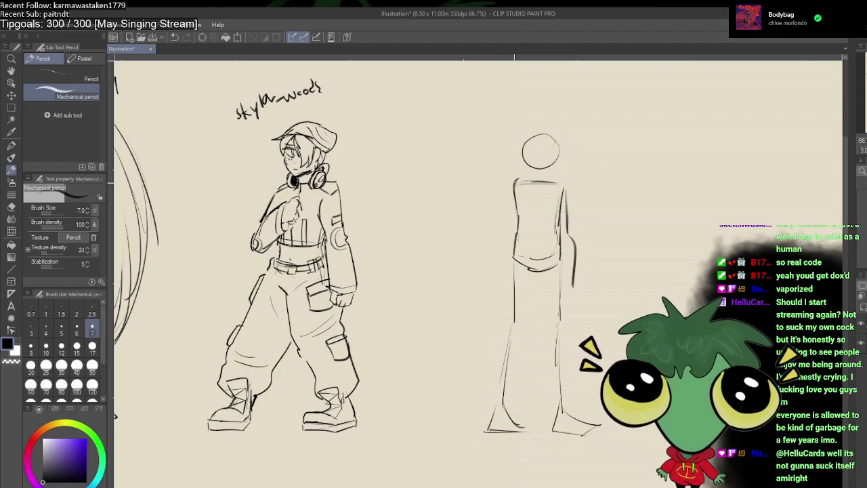
left_click_drag(515, 180, 496, 277)
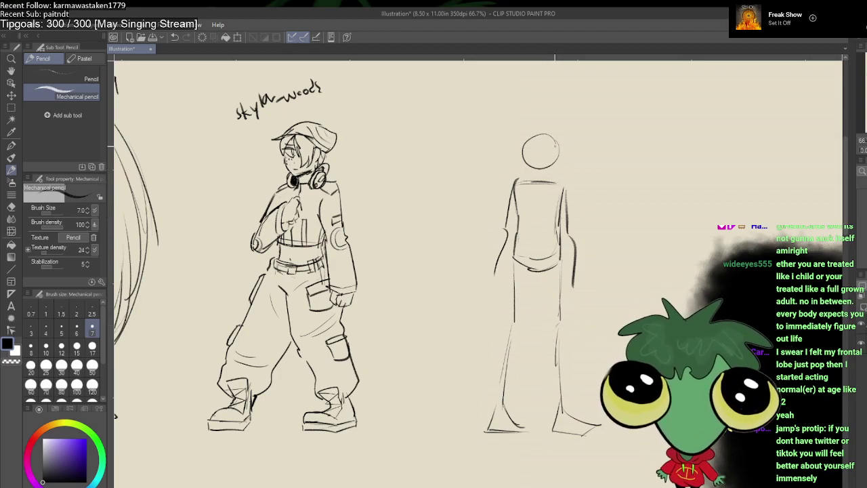
Step: Outline the third figure's head with a narrower jaw and chin, and add the neck and sloping shoulders
mouse_move(558, 141)
left_mouse_down()
mouse_move(558, 160)
mouse_move(544, 178)
left_mouse_up()
mouse_move(557, 139)
left_mouse_down()
mouse_move(528, 130)
mouse_move(524, 155)
left_mouse_up()
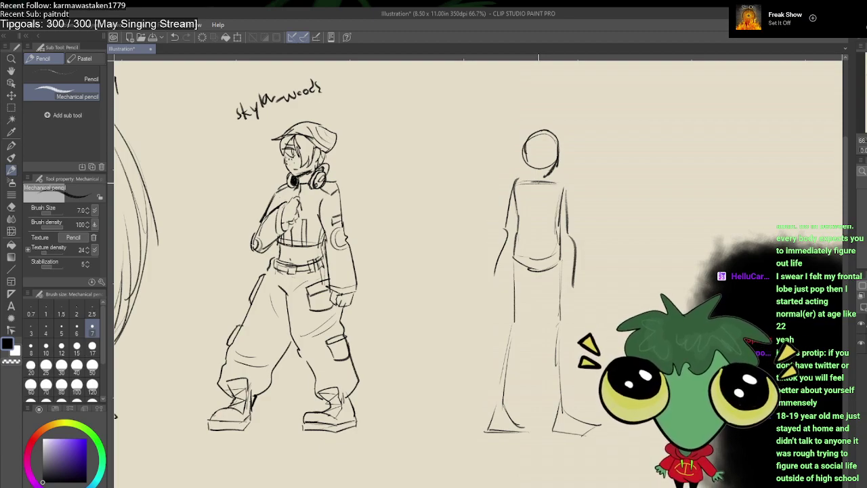
mouse_move(547, 178)
left_mouse_down()
mouse_move(528, 168)
mouse_move(526, 141)
left_mouse_up()
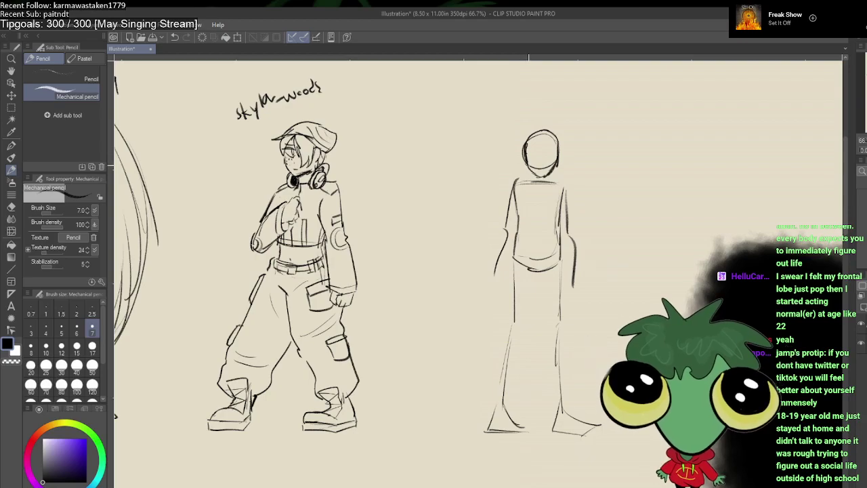
mouse_move(546, 174)
left_mouse_down()
mouse_move(547, 189)
mouse_move(519, 188)
mouse_move(569, 190)
mouse_move(511, 195)
left_mouse_up()
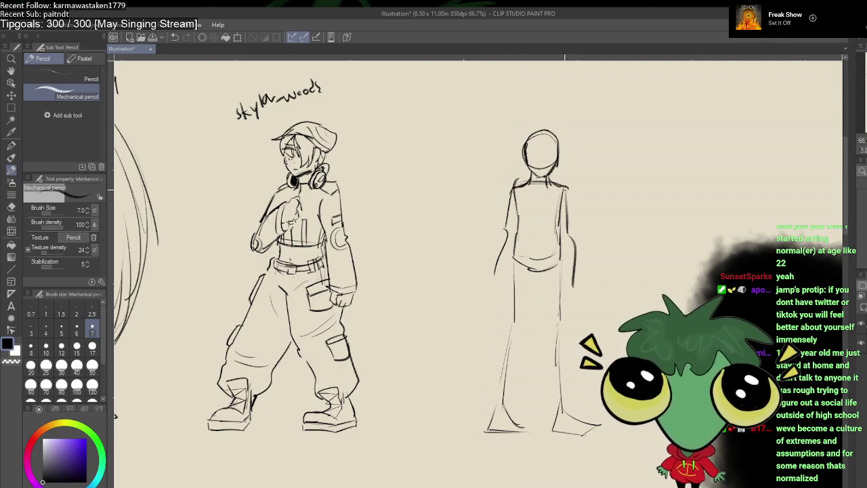
Step: Add second contour lines along both of the third figure's arms to give them thickness
left_click_drag(568, 187, 566, 235)
left_click_drag(519, 184, 498, 231)
left_click_drag(503, 203, 498, 236)
left_click_drag(569, 191, 570, 255)
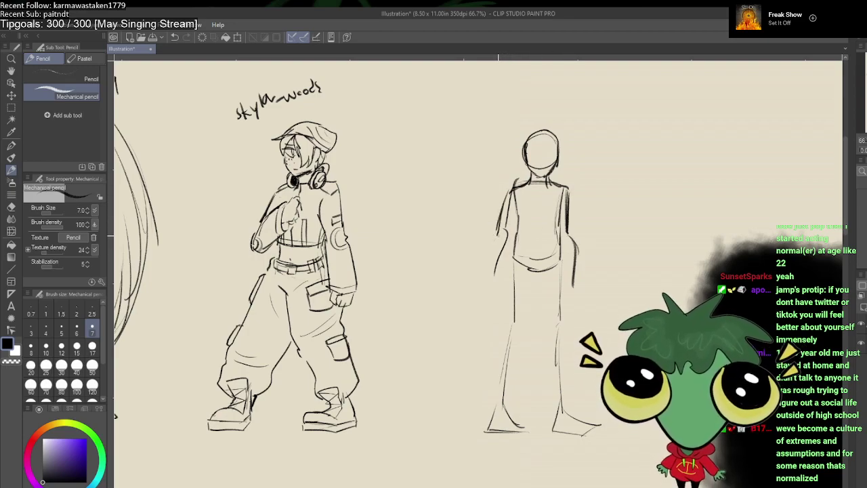
Step: Rework the third figure's left-hand forearm, drawing its inner and outer contours from elbow to wrist
left_click_drag(500, 230, 492, 277)
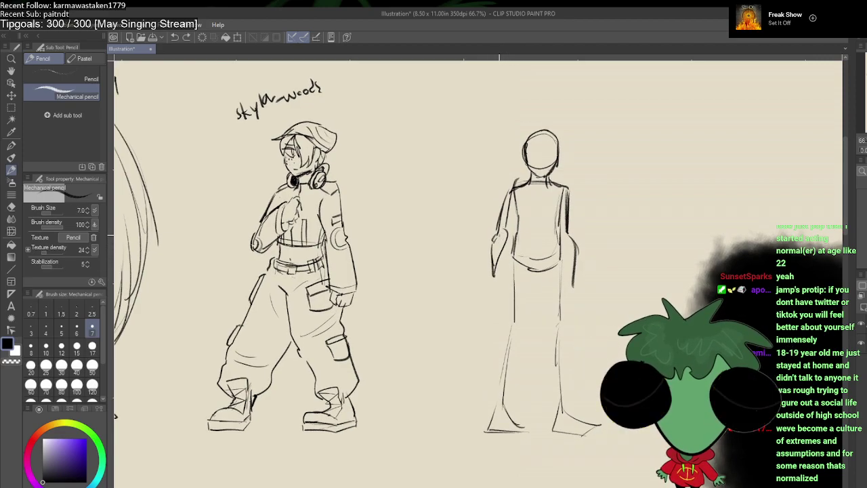
key("ctrl+z")
key("ctrl+z")
key("ctrl+z")
left_click_drag(513, 234, 503, 278)
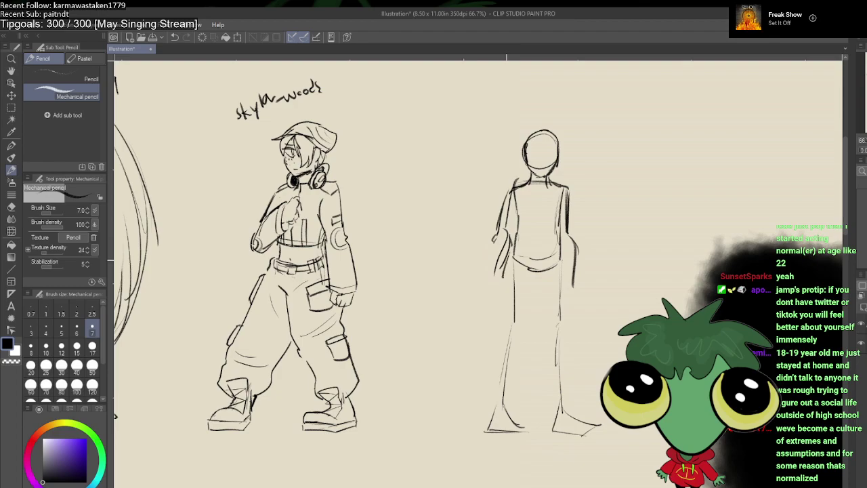
key("ctrl+z")
key("ctrl+z")
left_click_drag(515, 232, 503, 277)
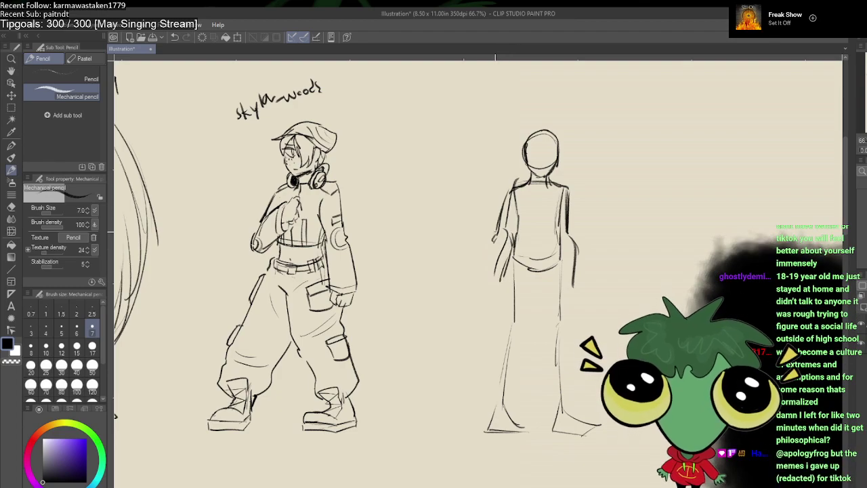
left_click_drag(498, 230, 491, 285)
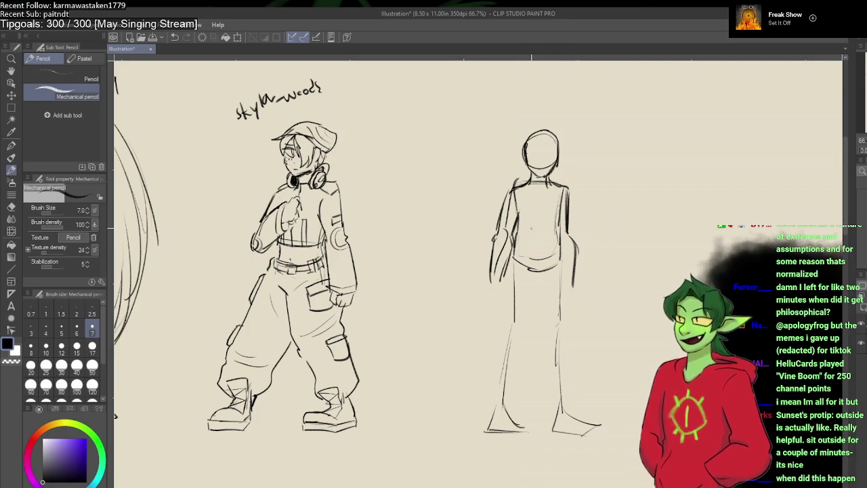
Step: Erase the third figure's right-hand arm with the Hard eraser and return to the Mechanical pencil
key("e")
left_click_drag(577, 275, 568, 192)
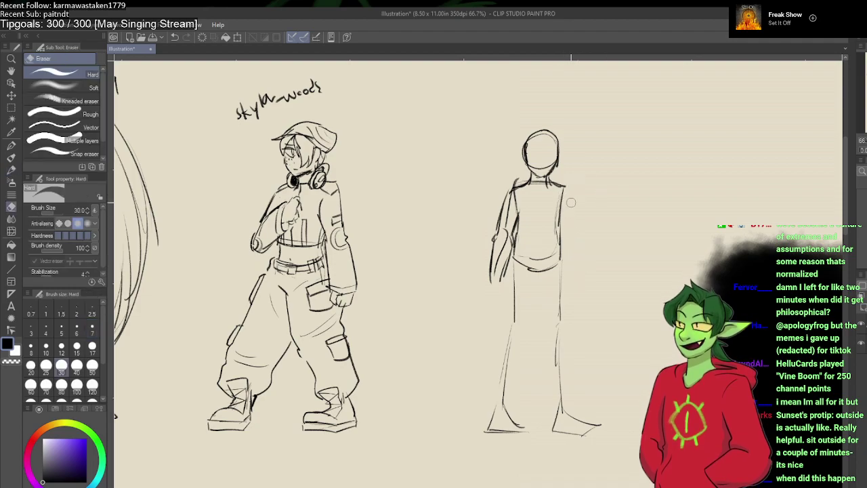
key("p")
key("p")
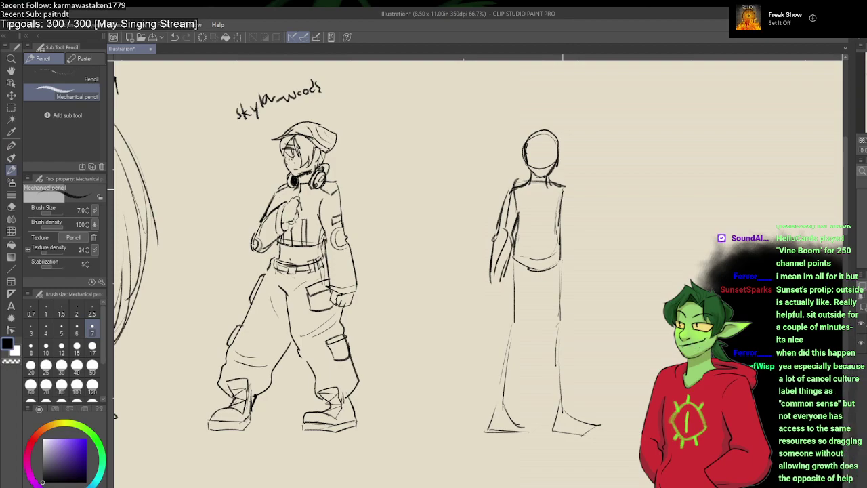
Step: Redraw the third figure's right-hand arm with a rounded shoulder, a slight elbow bend and a forearm reaching below the hip
left_click_drag(566, 183, 579, 274)
key("ctrl+z")
key("ctrl+z")
key("ctrl+z")
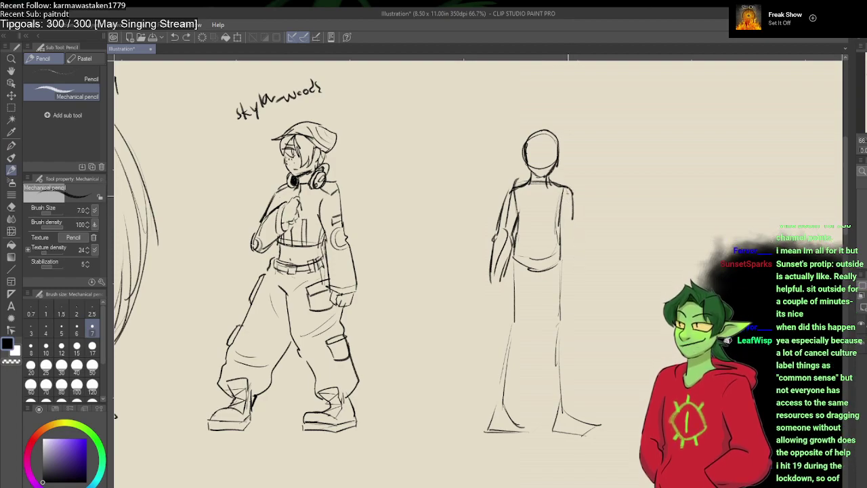
left_click_drag(569, 195, 580, 278)
key("ctrl+z")
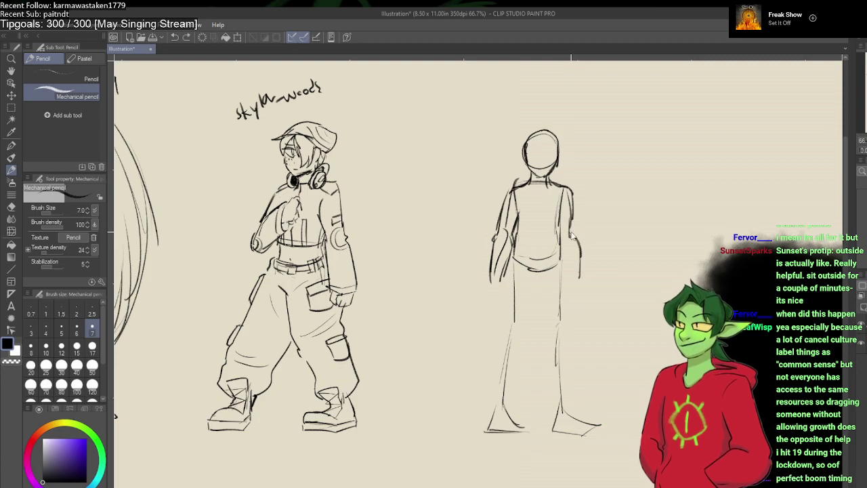
mouse_move(569, 228)
left_mouse_down()
mouse_move(581, 255)
mouse_move(576, 276)
left_mouse_up()
key("ctrl+z")
mouse_move(571, 236)
left_mouse_down()
mouse_move(576, 281)
mouse_move(562, 273)
mouse_move(563, 314)
left_mouse_up()
Step: Darken the third figure's right-hand thigh contour and reinforce the lines where the torso meets the arms
left_click_drag(562, 284, 562, 329)
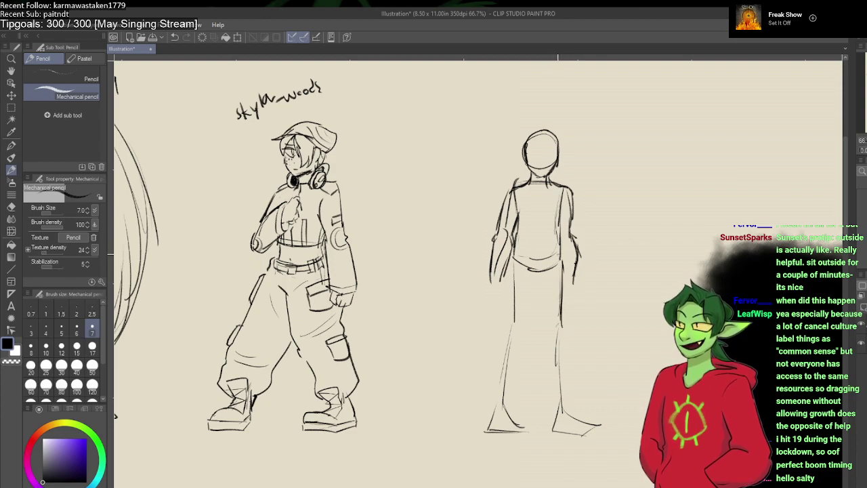
left_click_drag(563, 203, 561, 268)
left_click_drag(515, 201, 506, 285)
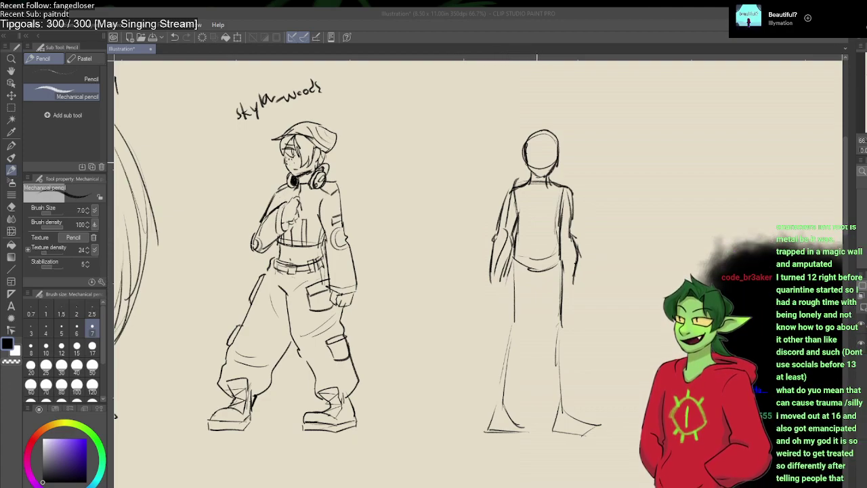
Step: Draw a pair of narrow eyes with pupils on the third figure's face
left_click(538, 156)
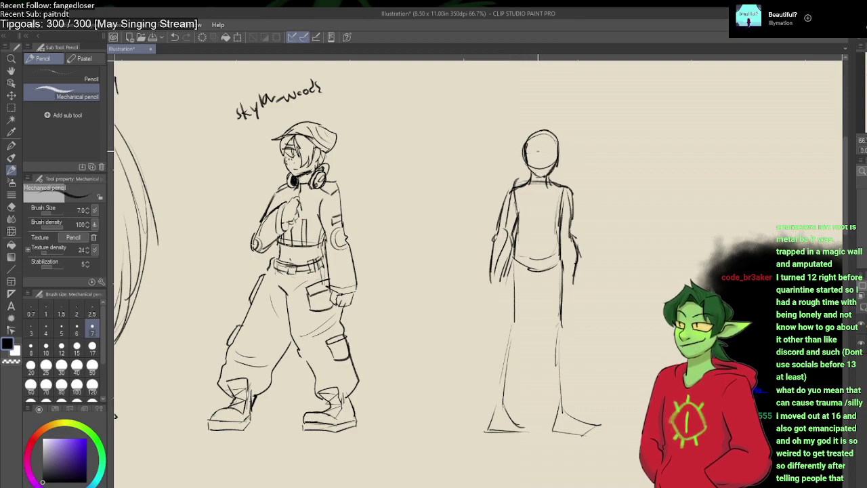
left_click_drag(540, 150, 527, 158)
key("ctrl+z")
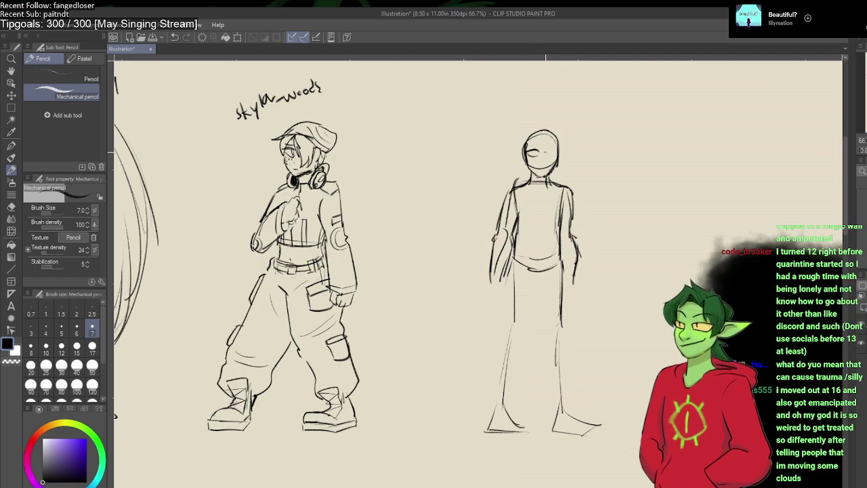
mouse_move(544, 152)
left_mouse_down()
mouse_move(554, 149)
mouse_move(551, 155)
left_mouse_up()
key("ctrl+z")
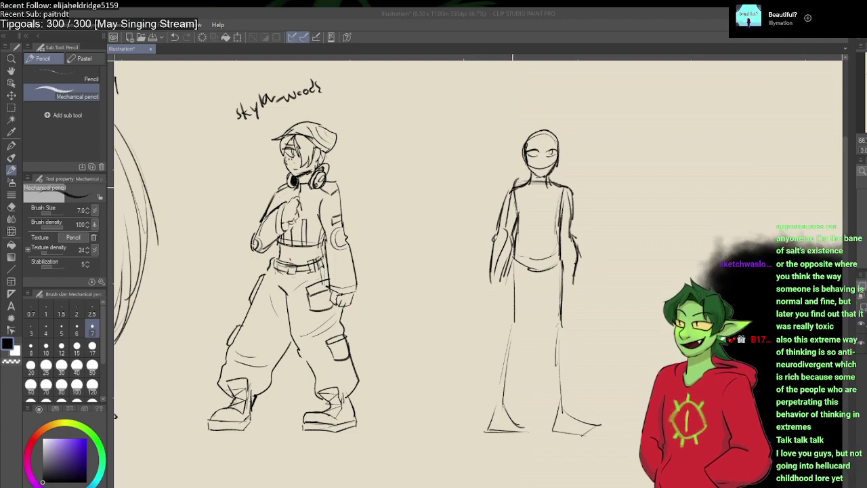
left_click(498, 164)
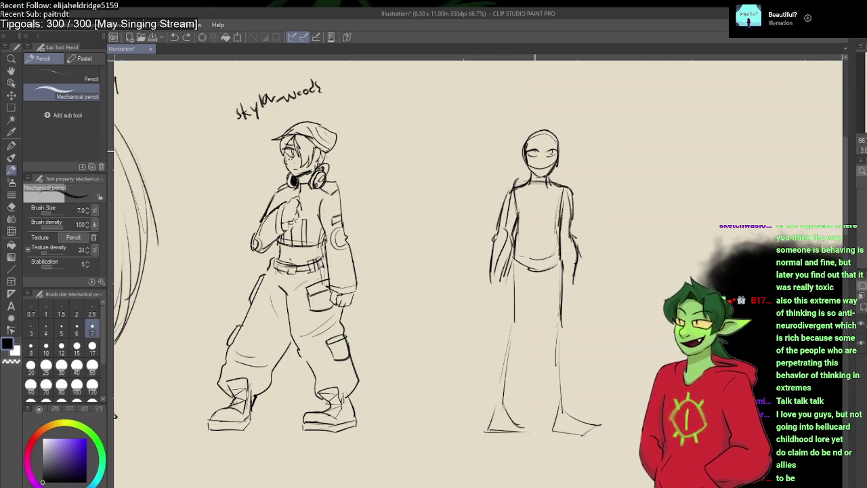
left_click_drag(549, 151, 537, 156)
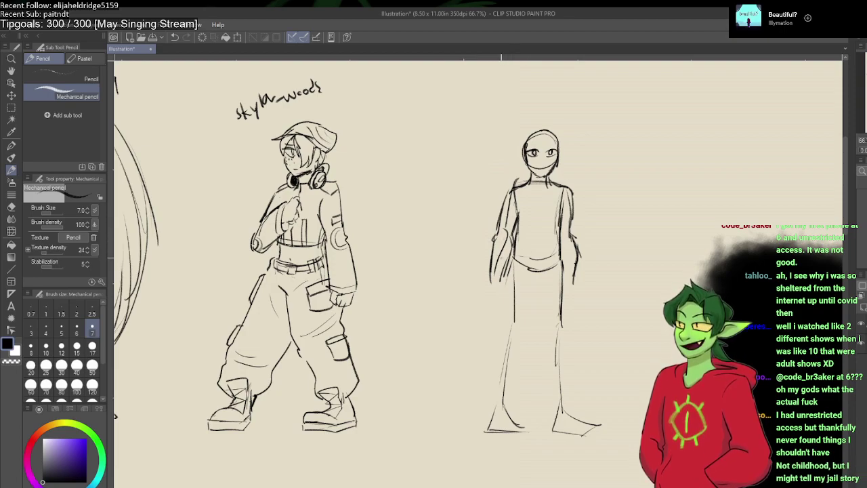
Step: Erase the leftover torso and arm construction lines around the third figure's shoulders and elbows with the Hard eraser
key("e")
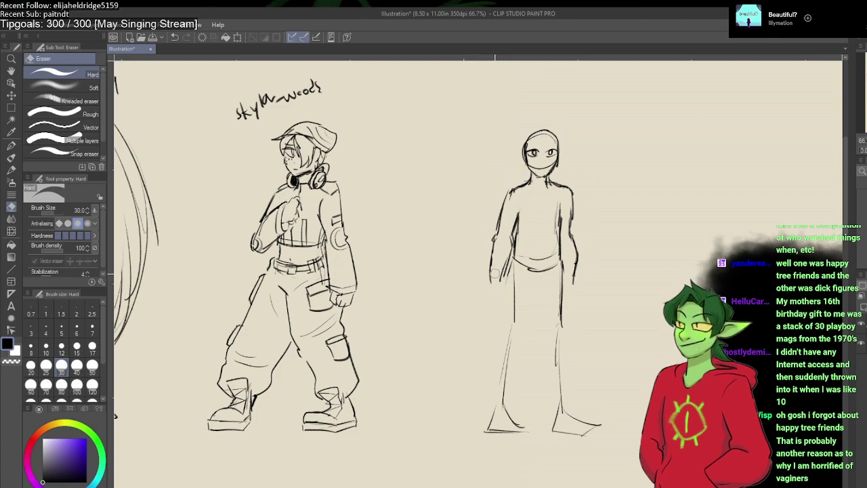
key("p")
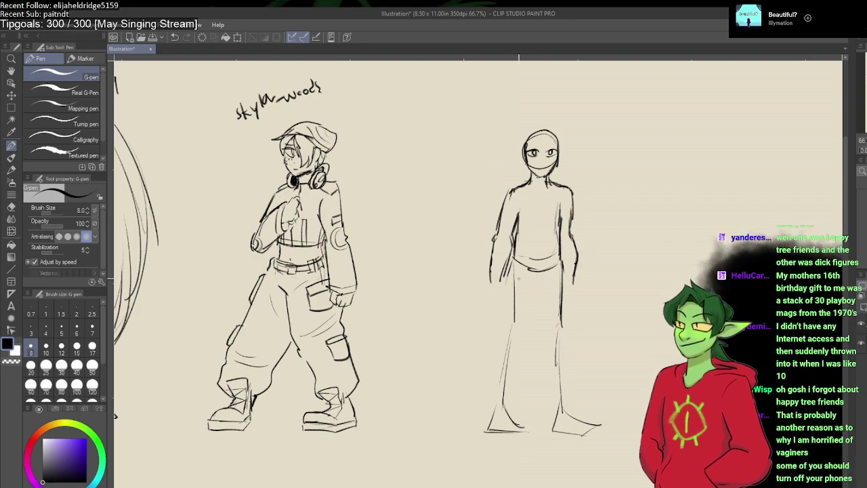
left_click_drag(506, 276, 508, 334)
key("ctrl+z")
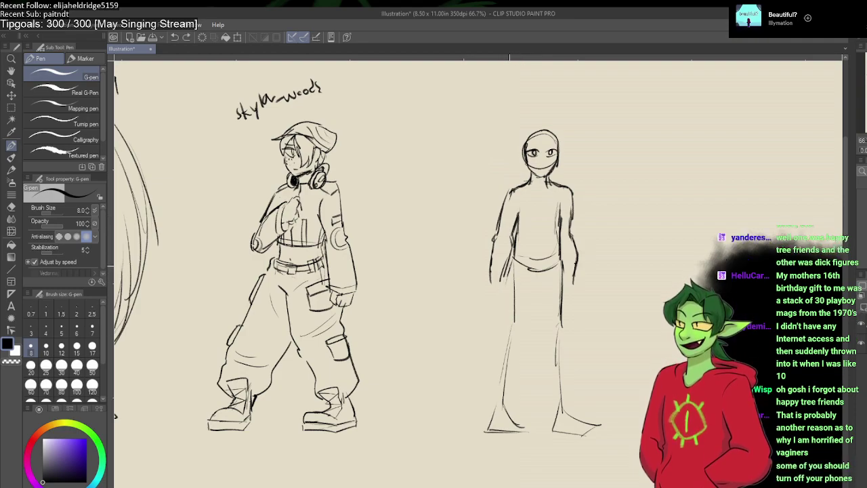
left_click_drag(506, 271, 509, 336)
key("ctrl+z")
left_click_drag(509, 261, 508, 317)
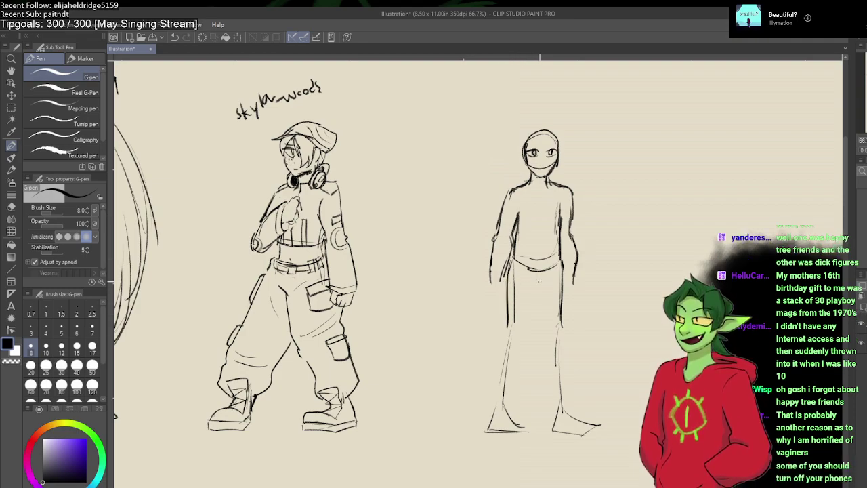
key("p")
key("ctrl+z")
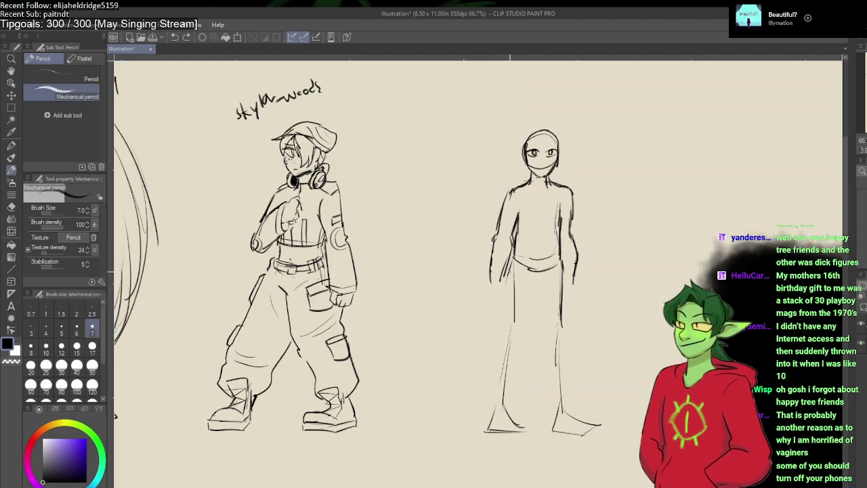
Step: Draw a wider outer contour for the third figure's left-hand thigh with the Mechanical pencil, then try an inner leg line
key("p")
key("p")
left_click_drag(508, 268, 505, 321)
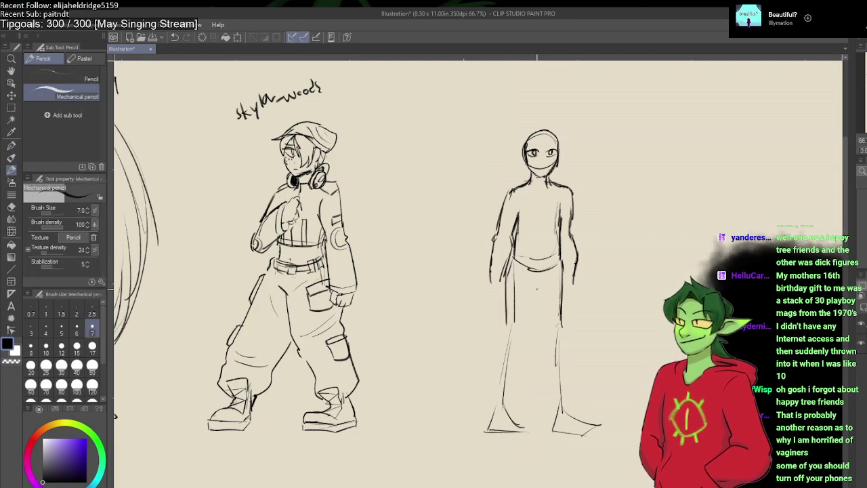
left_click_drag(537, 288, 534, 338)
key("ctrl+z")
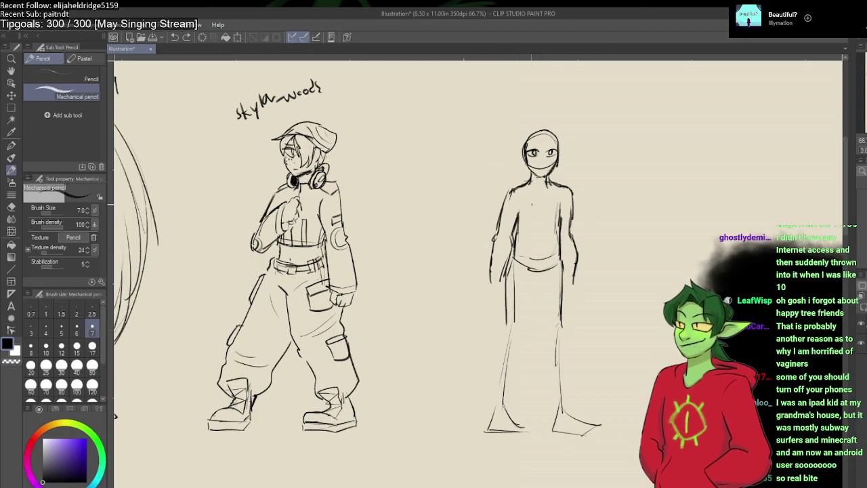
Step: Draw a pointed shirt collar, a narrow tie and a rounded vest neckline below the third figure's chin
left_click_drag(540, 188, 536, 202)
left_click_drag(528, 187, 537, 202)
key("ctrl+z")
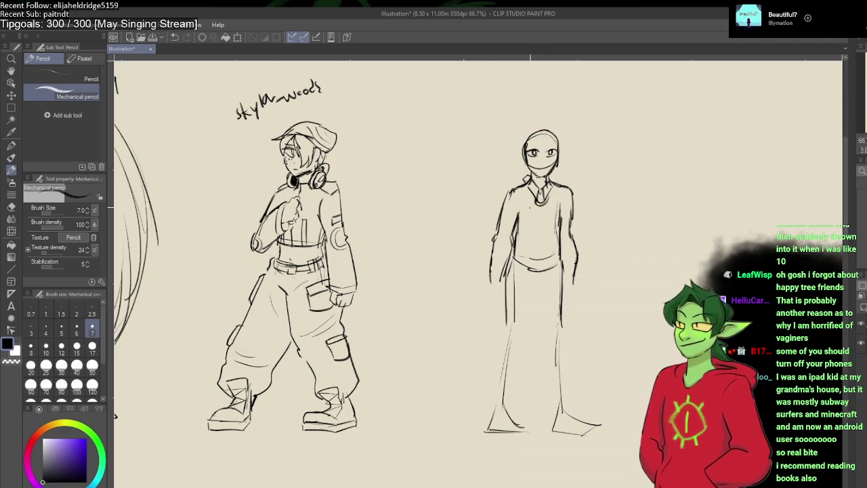
Step: Draw the two long front edges of an open coat down the third figure's torso, with a notched lapel on the right-hand side
left_click_drag(525, 184, 533, 300)
key("ctrl+z")
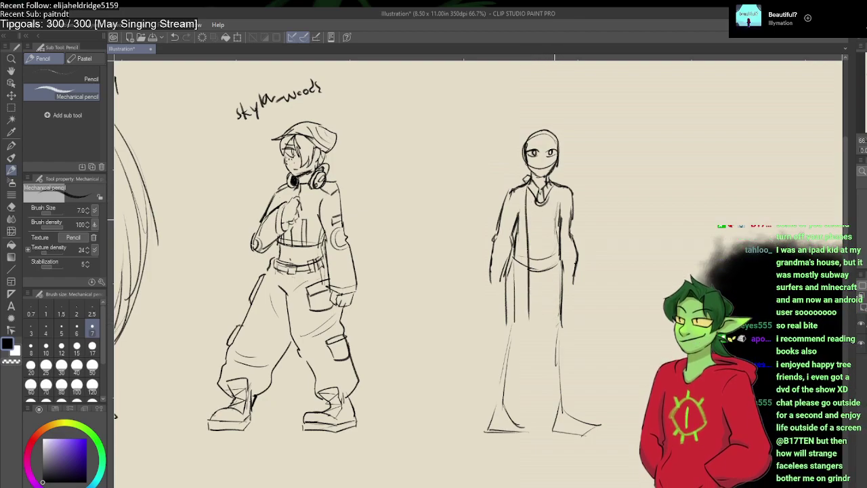
left_click_drag(555, 201, 555, 304)
key("ctrl+z")
mouse_move(550, 192)
left_mouse_down()
mouse_move(552, 320)
mouse_move(557, 202)
mouse_move(555, 260)
left_mouse_up()
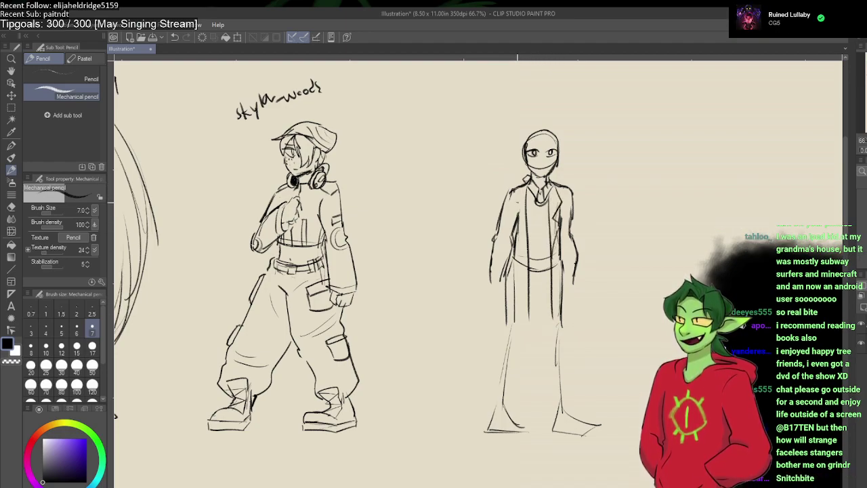
Step: Draw the matching notched lapel on the left-hand side of the third figure's coat, undoing unsatisfactory strokes
left_click_drag(515, 185, 525, 225)
key("ctrl+z")
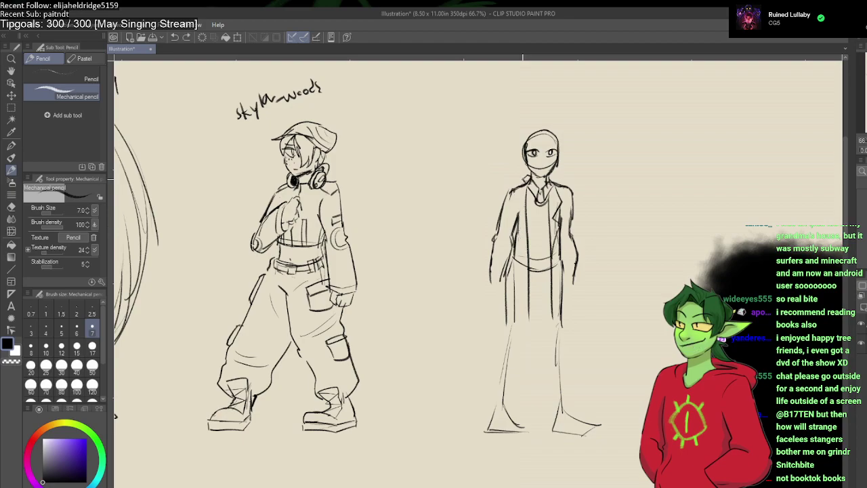
left_click_drag(516, 179, 532, 259)
key("ctrl+z")
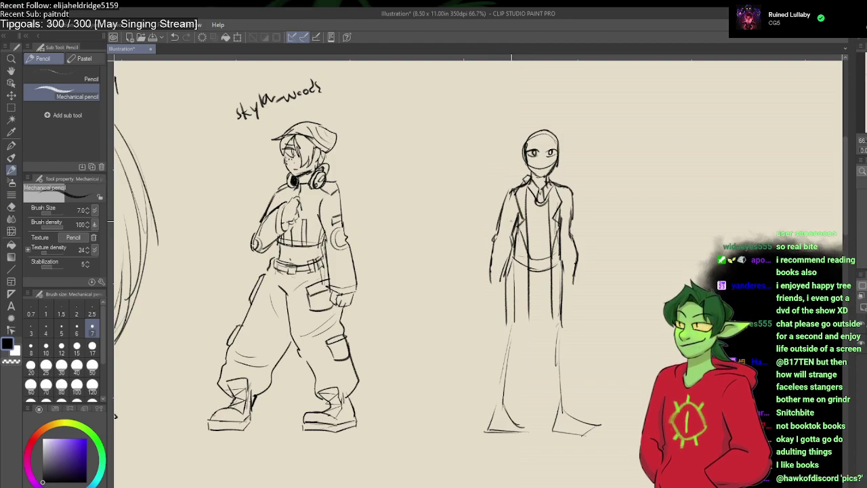
mouse_move(503, 201)
left_mouse_down()
mouse_move(494, 248)
mouse_move(503, 281)
left_mouse_up()
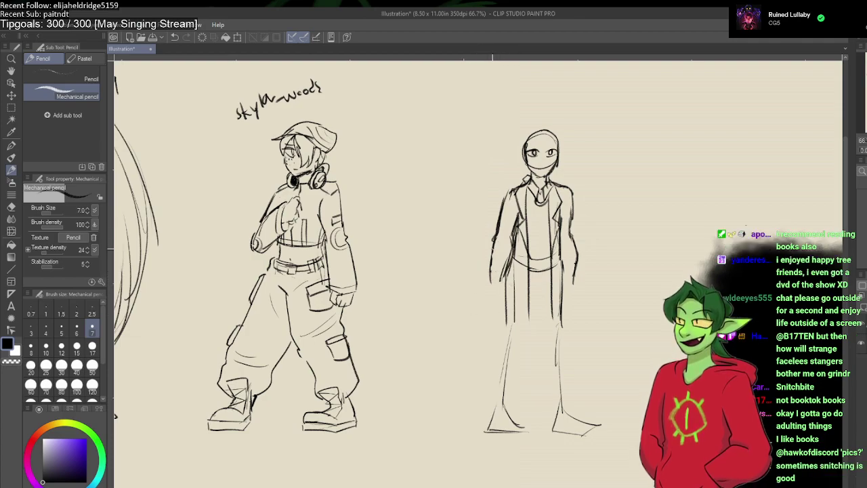
left_click_drag(494, 250, 483, 285)
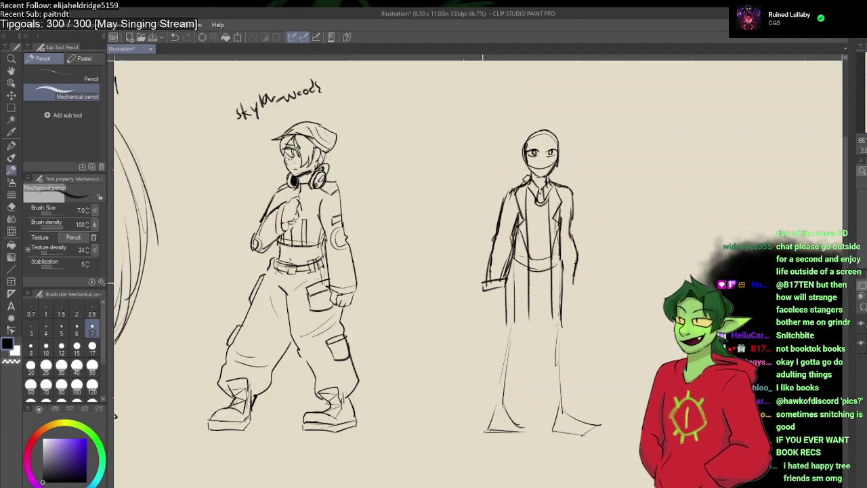
key("ctrl+z")
key("ctrl+z")
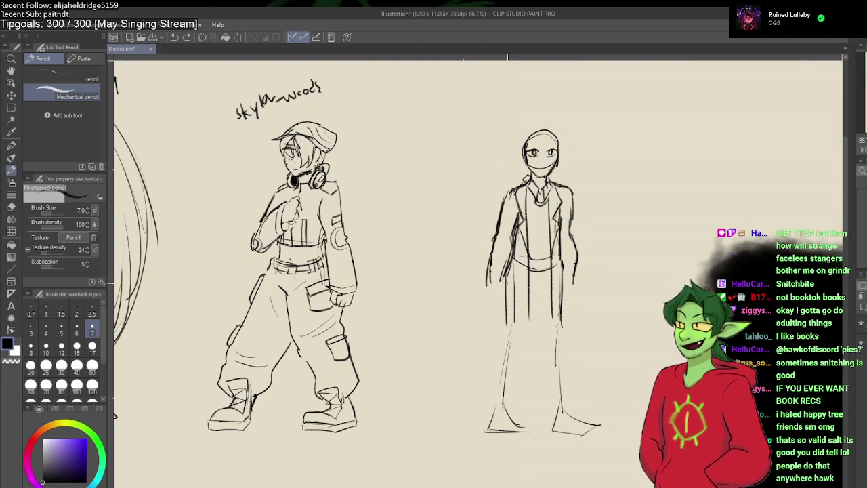
Step: Erase the third figure's left-hand arm from shoulder to wrist with the Hard eraser
key("e")
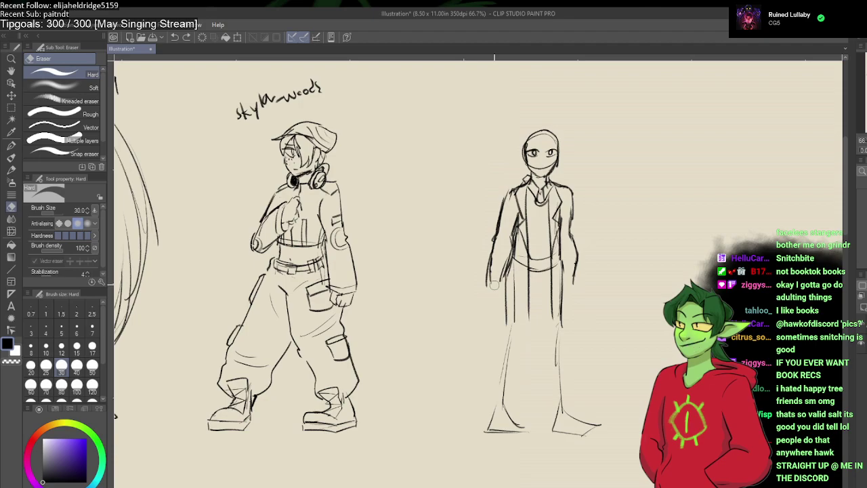
mouse_move(508, 264)
left_mouse_down()
mouse_move(513, 223)
mouse_move(488, 296)
mouse_move(507, 195)
mouse_move(536, 186)
left_mouse_up()
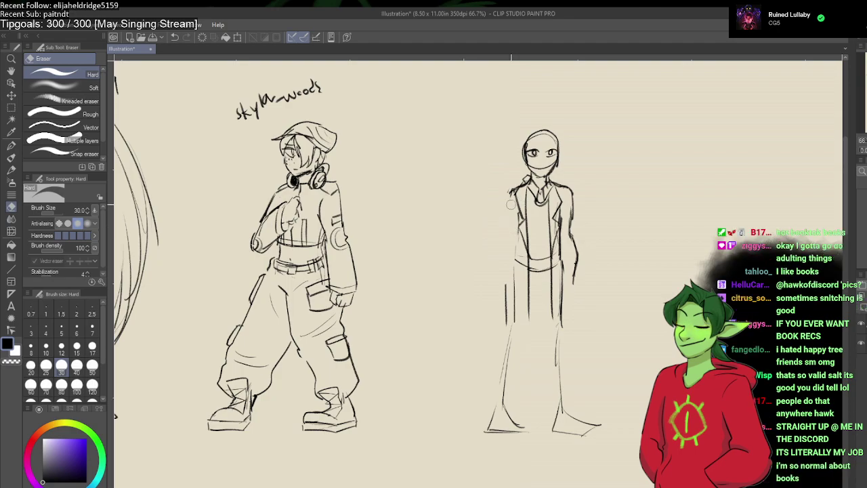
key("p")
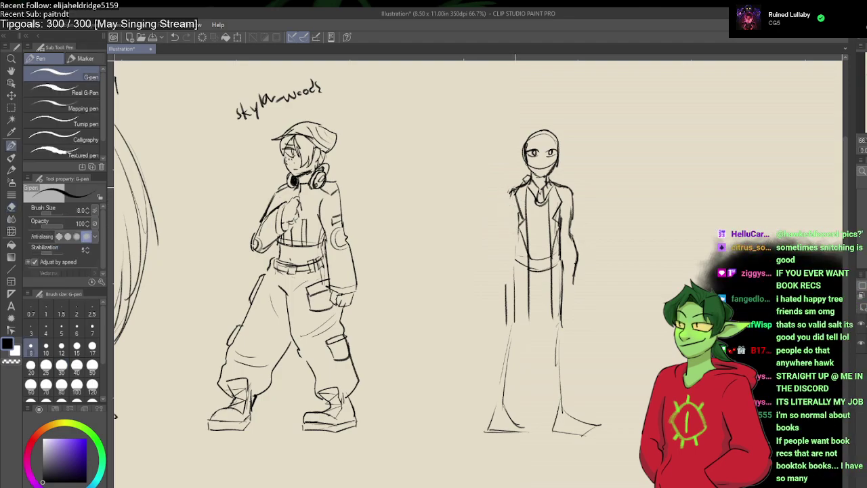
key("ctrl+z")
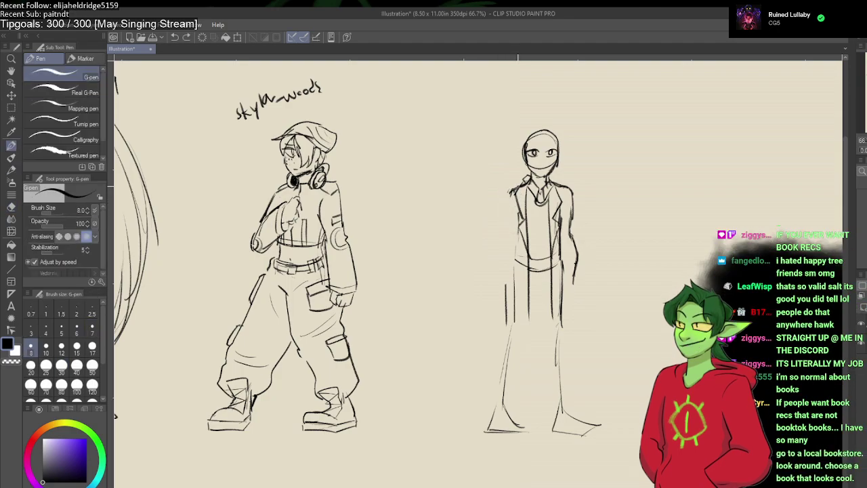
Step: Draw loose coat sleeves with cuffs on both arms with the Mechanical pencil and erase stray lines around the right-hand sleeve
key("p")
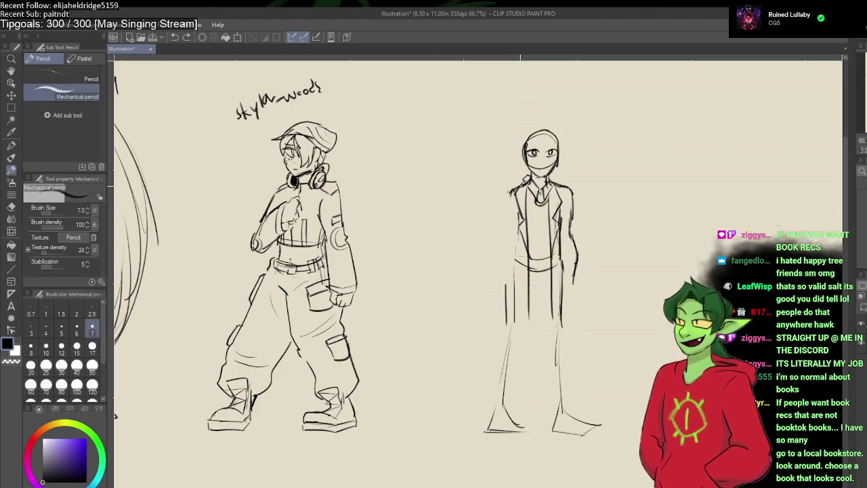
mouse_move(500, 198)
left_mouse_down()
mouse_move(490, 270)
mouse_move(511, 285)
left_mouse_up()
left_click_drag(571, 198, 583, 282)
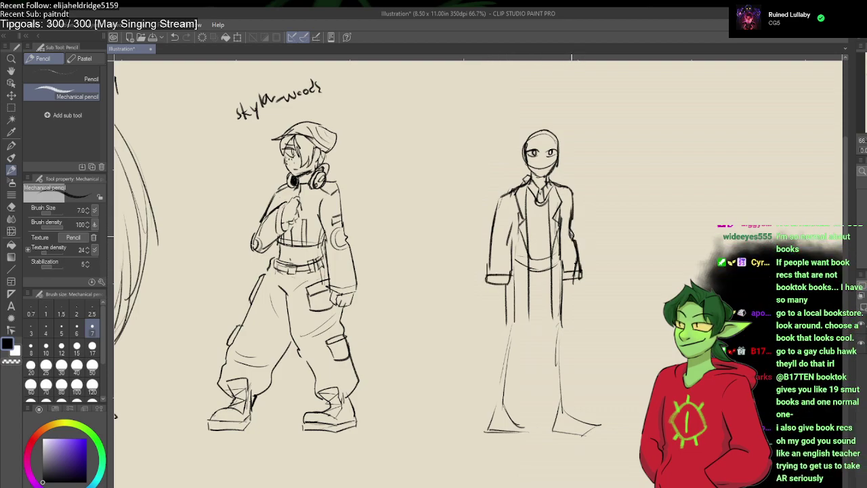
key("e")
mouse_move(563, 248)
left_mouse_down()
mouse_move(575, 266)
mouse_move(569, 238)
left_mouse_up()
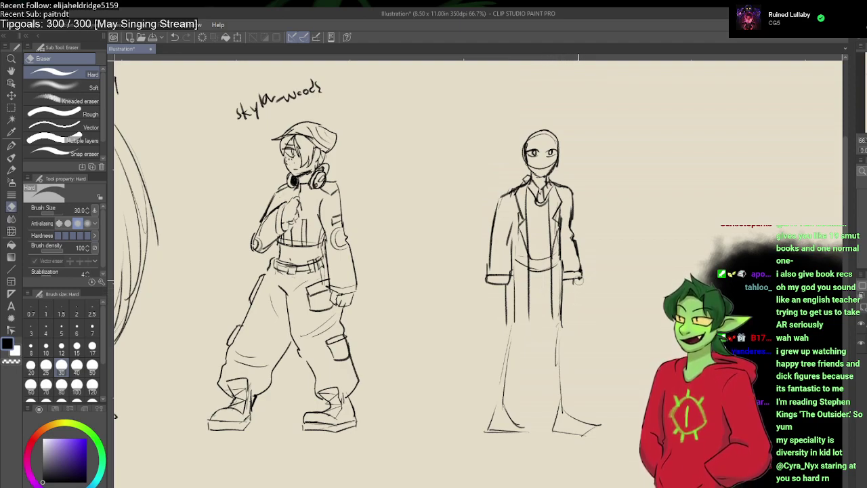
Step: Add fold lines to the third figure's shirt and a curved waistband below it with the Mechanical pencil
key("p")
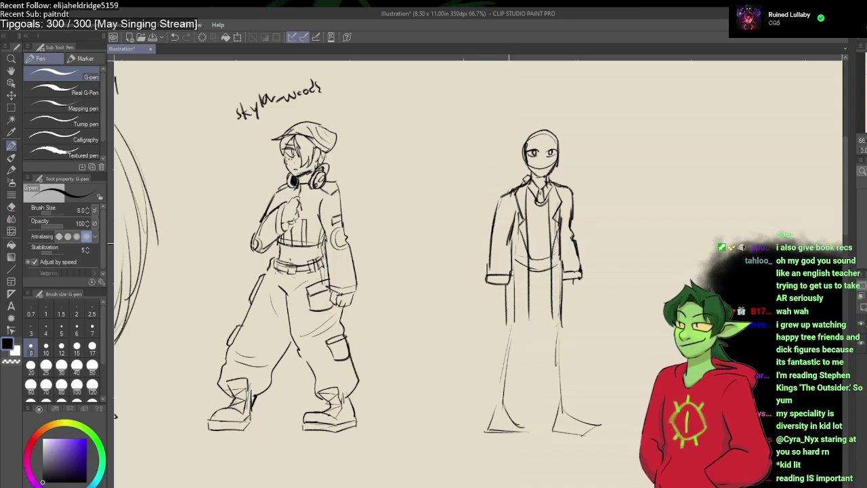
key("p")
left_click_drag(511, 241, 548, 243)
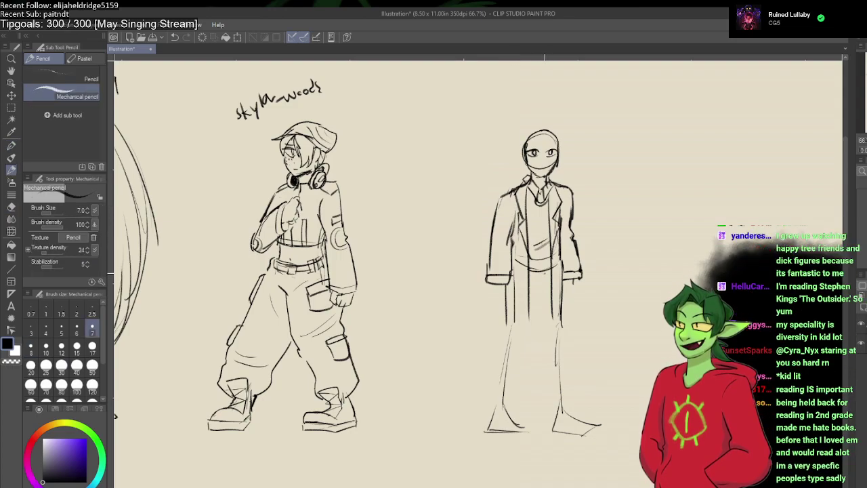
left_click_drag(525, 275, 551, 265)
Step: Erase the coat's left-hand shoulder line and redraw it higher and squarer, joining the collar to the sleeve
key("e")
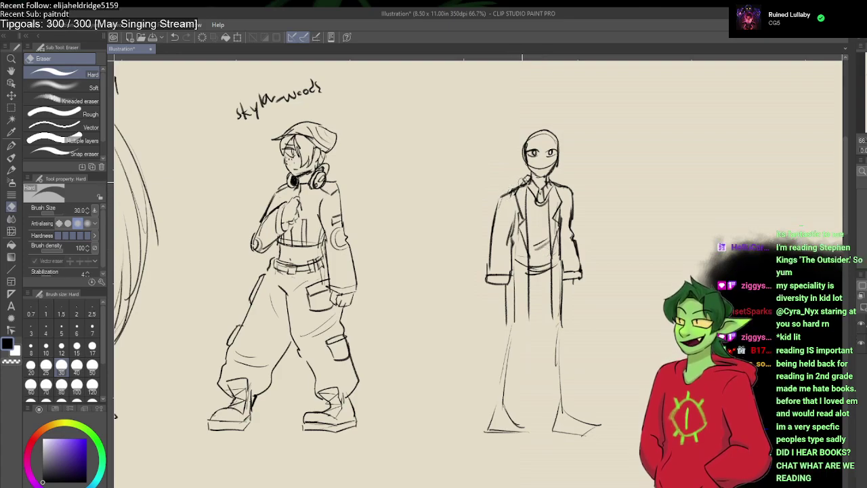
key("p")
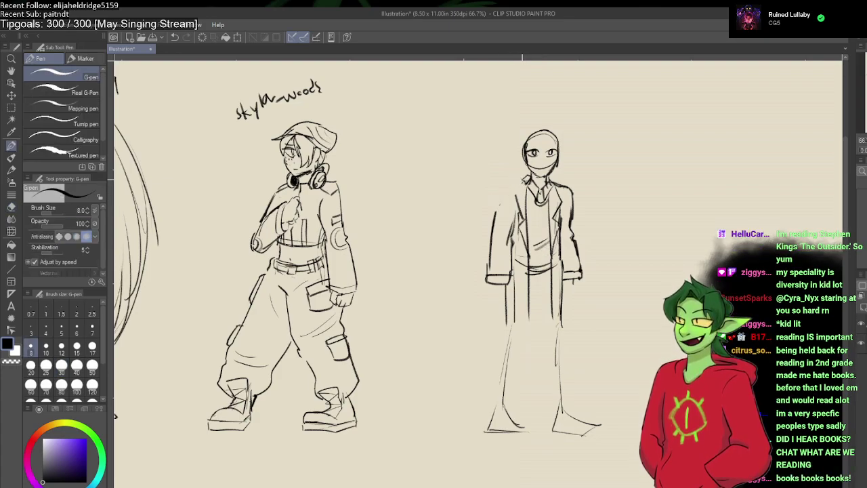
key("p")
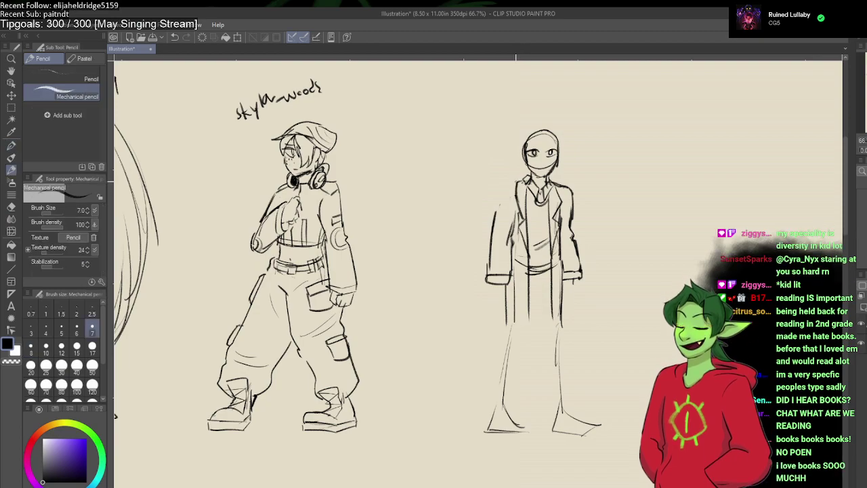
left_click_drag(516, 181, 495, 203)
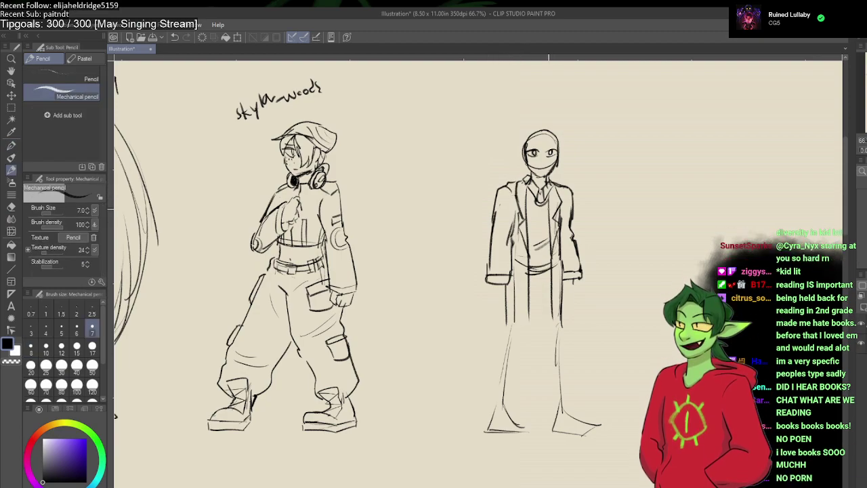
Step: Erase the third figure's mouth curve, then draw a face mask edge and short tousled hair with a side-swept fringe
key("e")
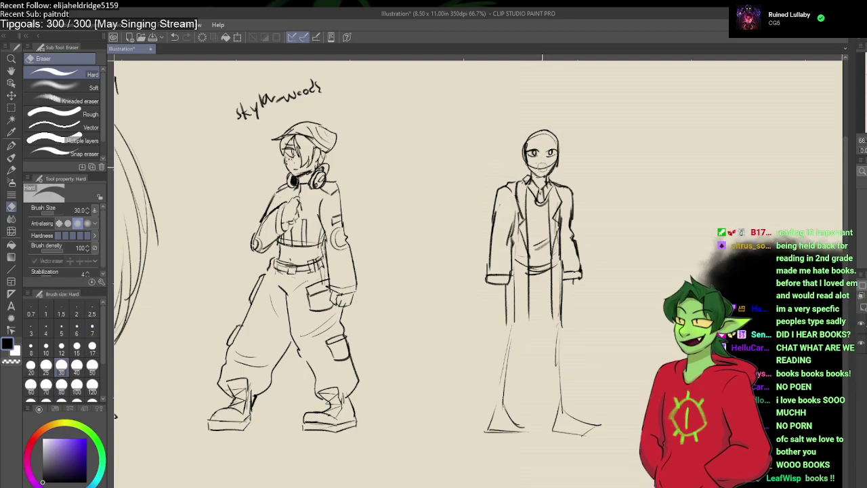
mouse_move(553, 161)
left_mouse_down()
mouse_move(530, 169)
mouse_move(539, 167)
left_mouse_up()
key("p")
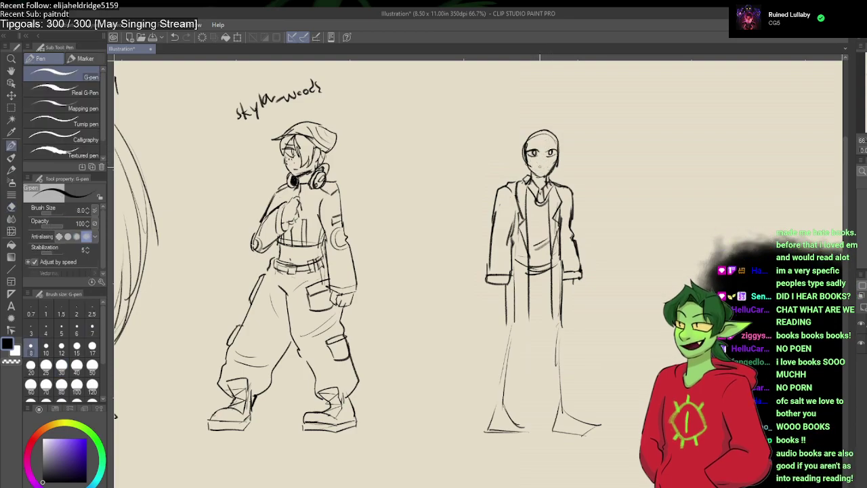
key("p")
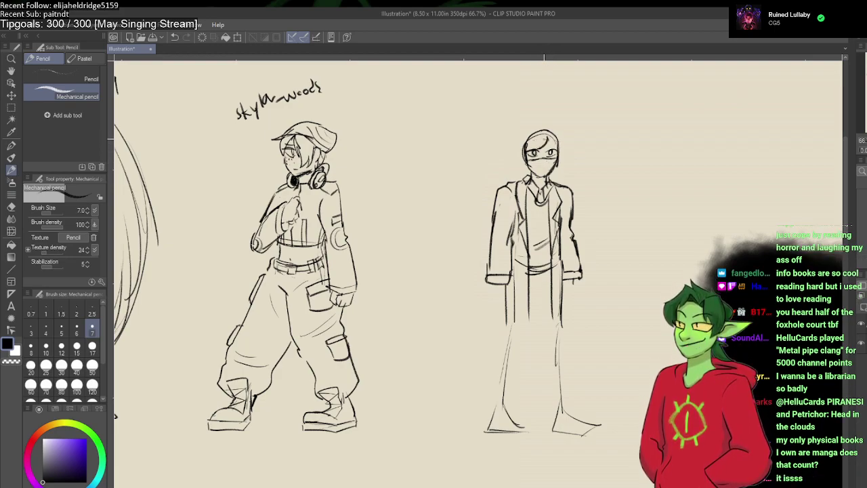
left_click_drag(528, 133, 543, 127)
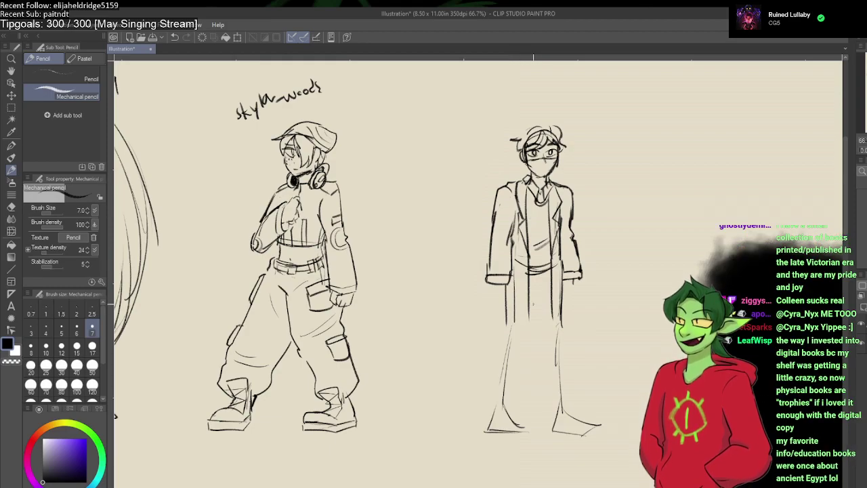
Step: Erase the stray line beside the coat's left-hand front and extend both coat sides into a flared, knee-length hem
key("e")
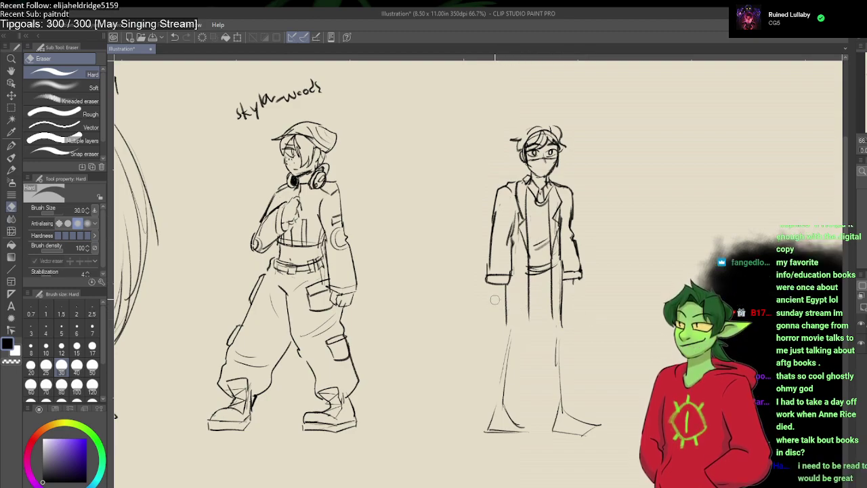
key("p")
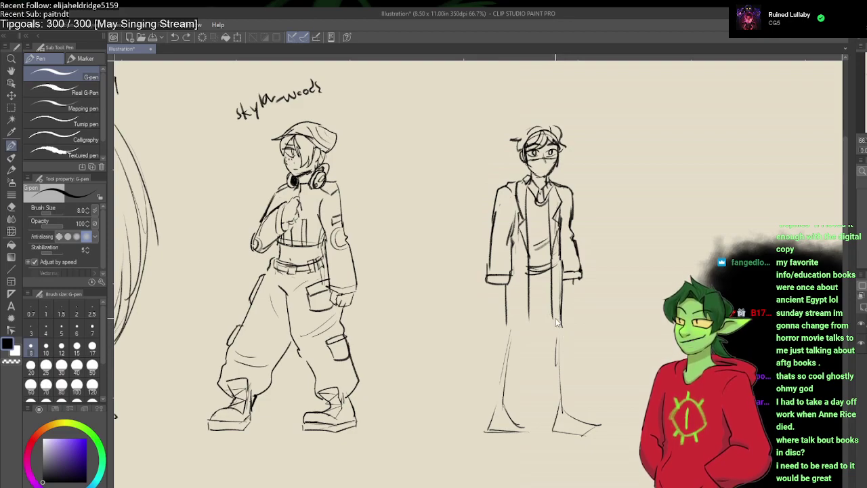
key("p")
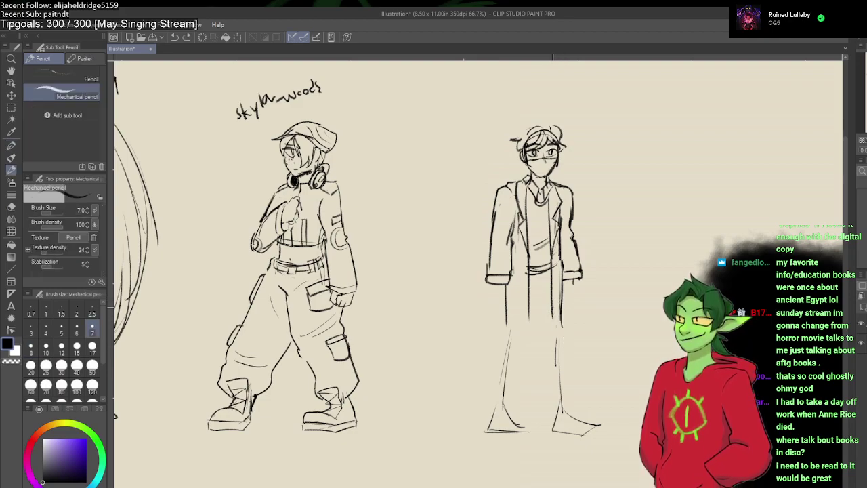
left_click_drag(562, 314, 564, 353)
left_click_drag(530, 303, 493, 347)
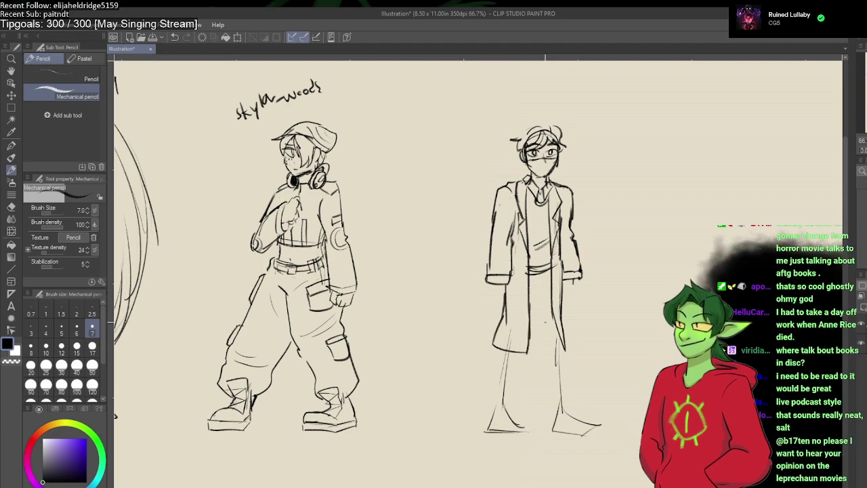
Step: Erase leftover leg lines inside the coat and draw straight, wide-legged trousers with a fly and ankle hems
key("e")
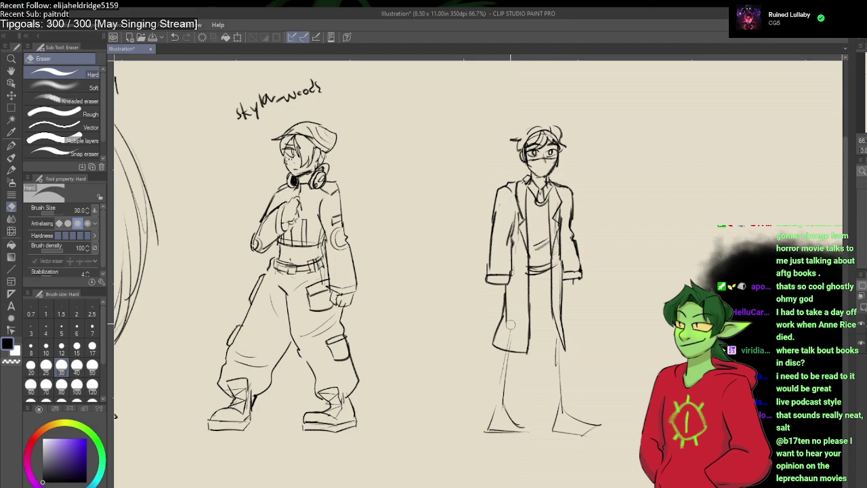
key("p")
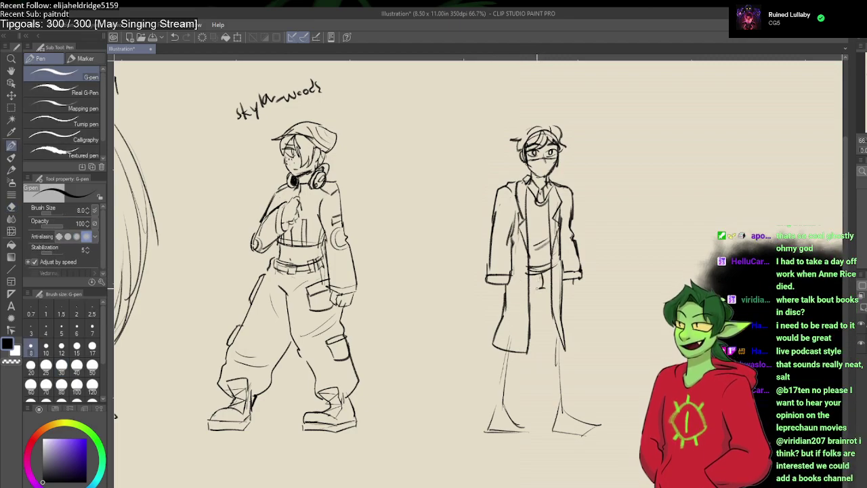
key("p")
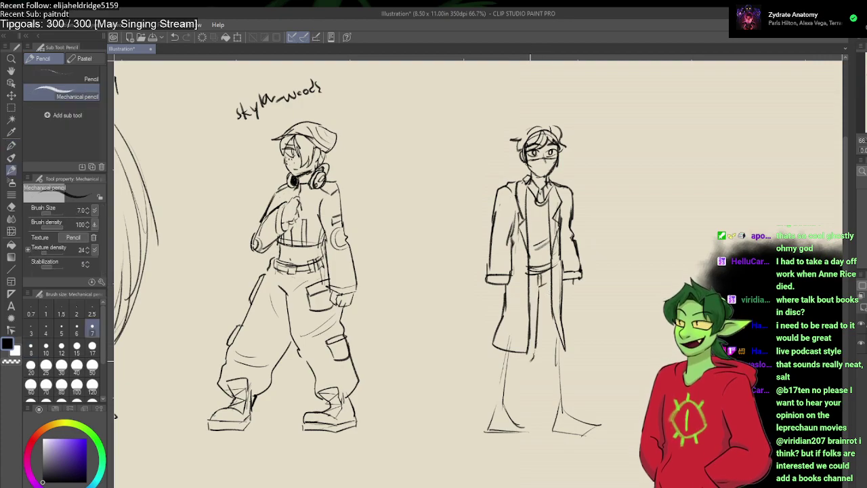
left_click_drag(499, 371, 492, 410)
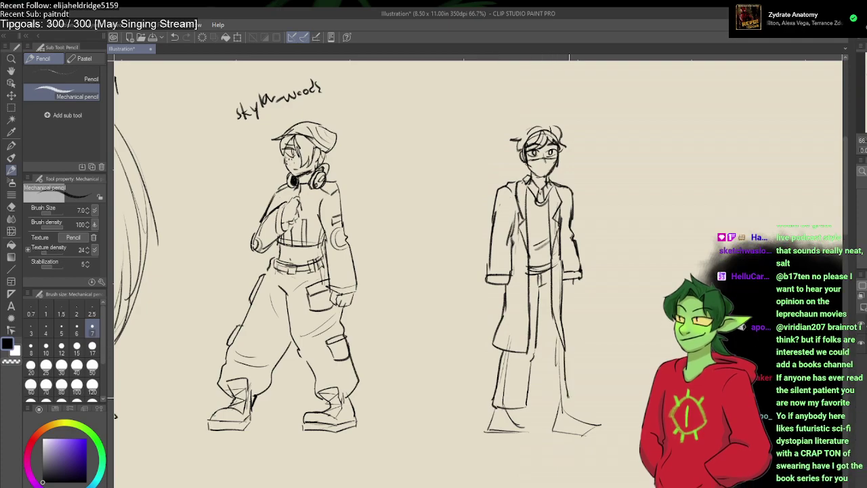
left_click_drag(558, 400, 569, 410)
left_click_drag(546, 381, 538, 410)
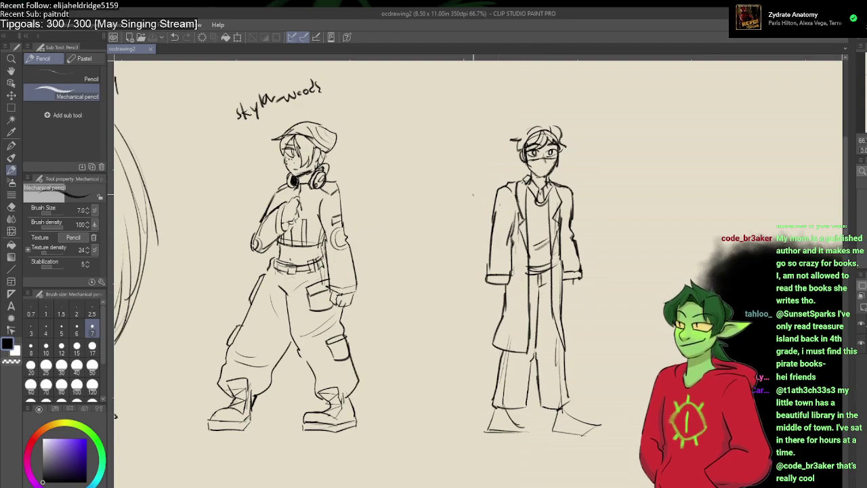
Step: Draw hands with fingers below both coat cuffs and fill out the hair on the left-hand side of the head
left_click(477, 192)
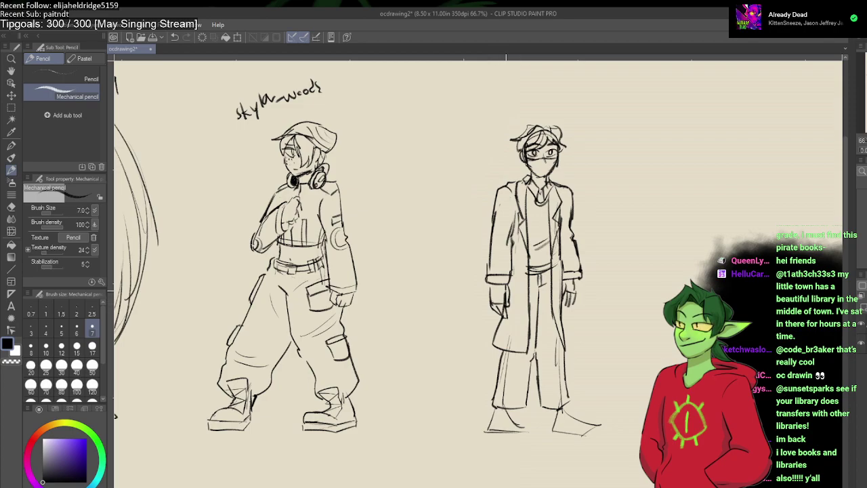
Step: Erase and redraw the hand below the third figure's right-hand cuff, and clear leftover leg lines inside the left-hand trouser leg
key("e")
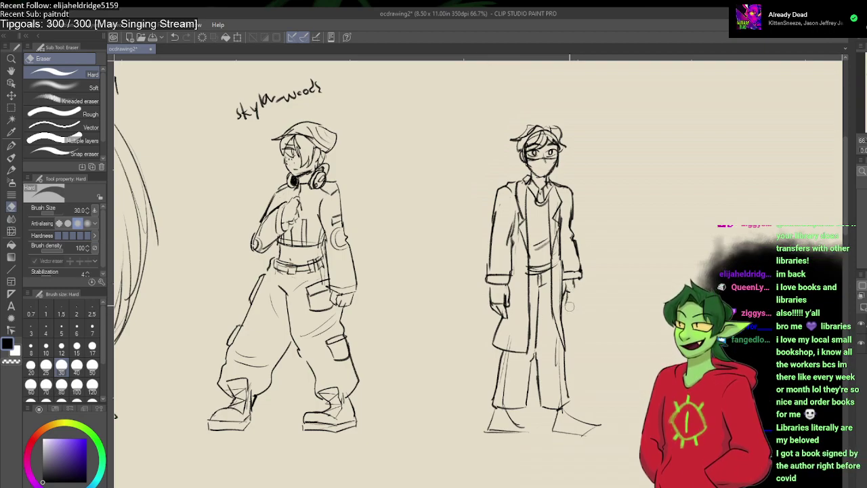
key("p")
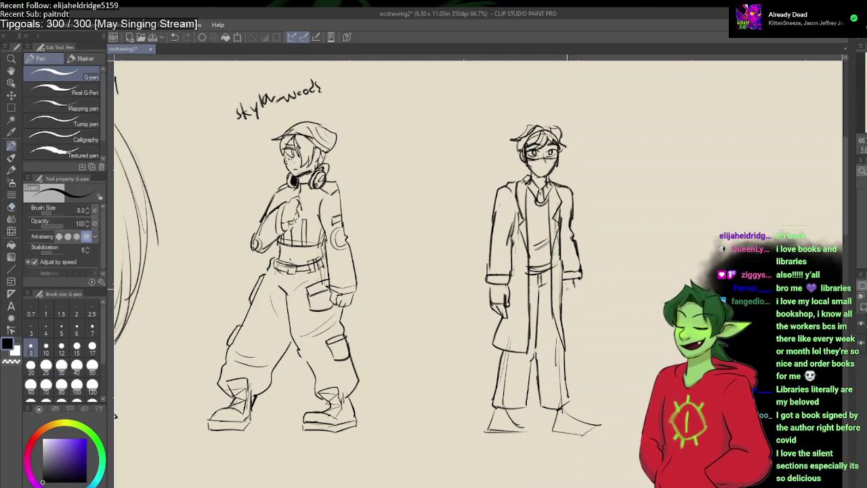
key("p")
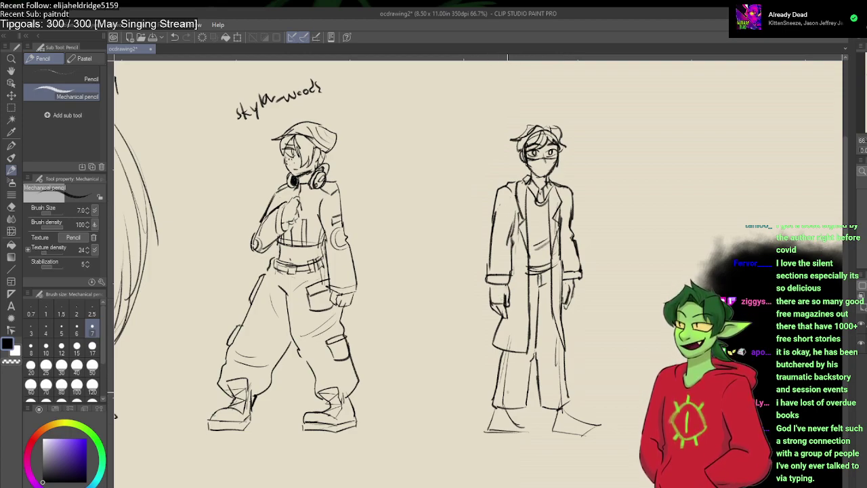
key("e")
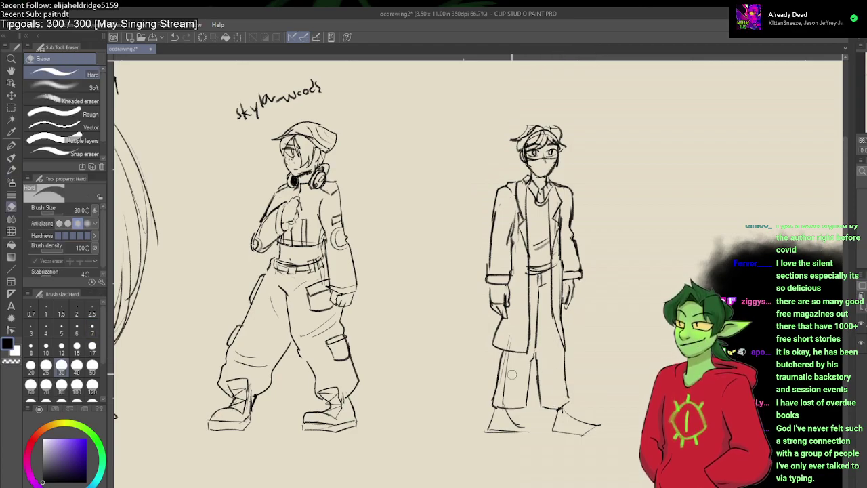
left_click_drag(508, 361, 505, 403)
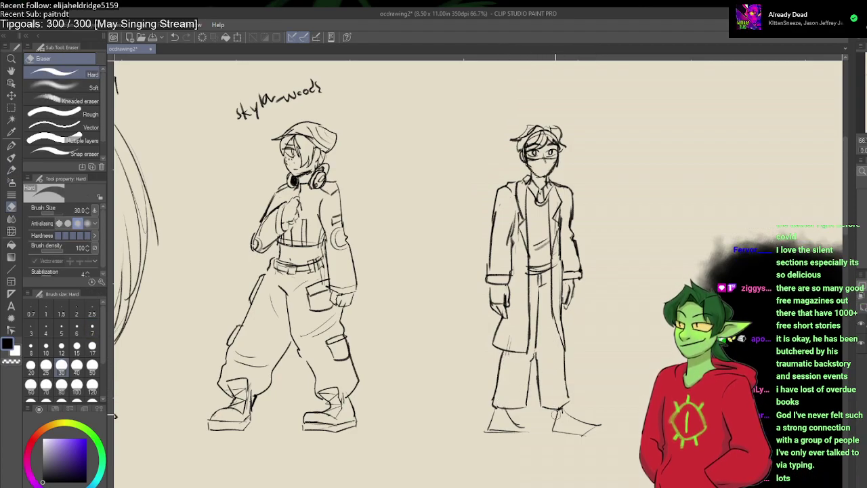
Step: Draw flat, pointed shoes over both bare feet and add ankle lines below the trouser hems
key("p")
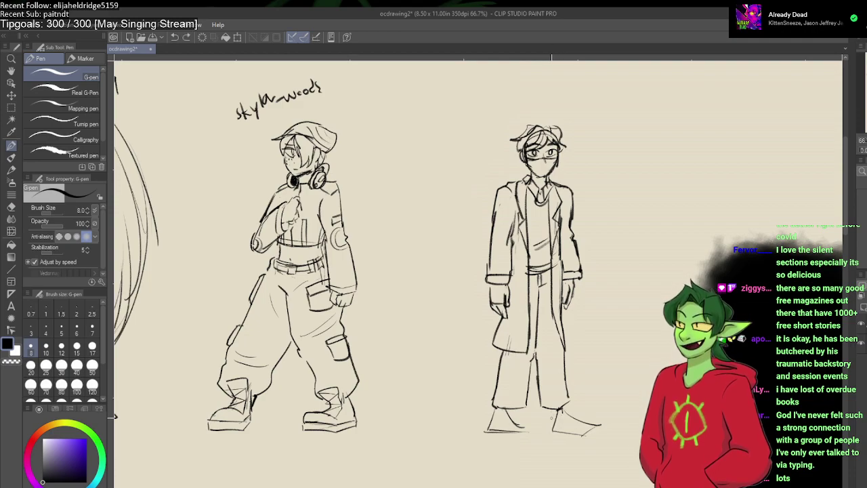
key("p")
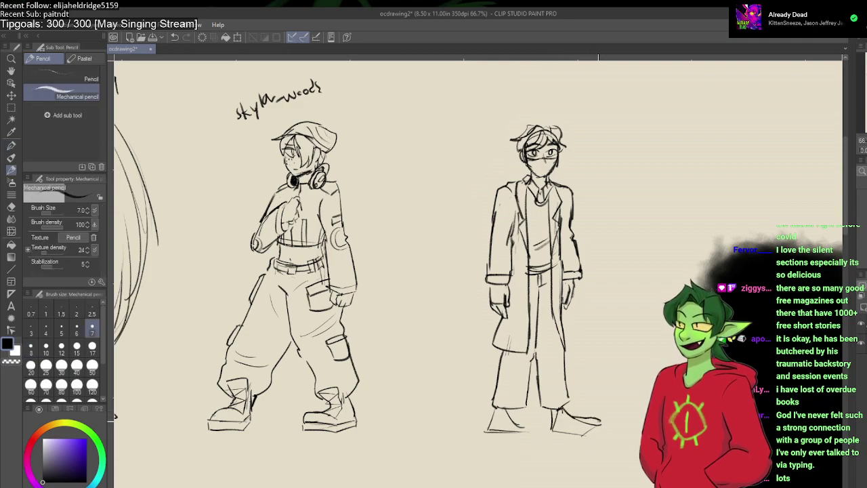
left_click_drag(567, 416, 599, 414)
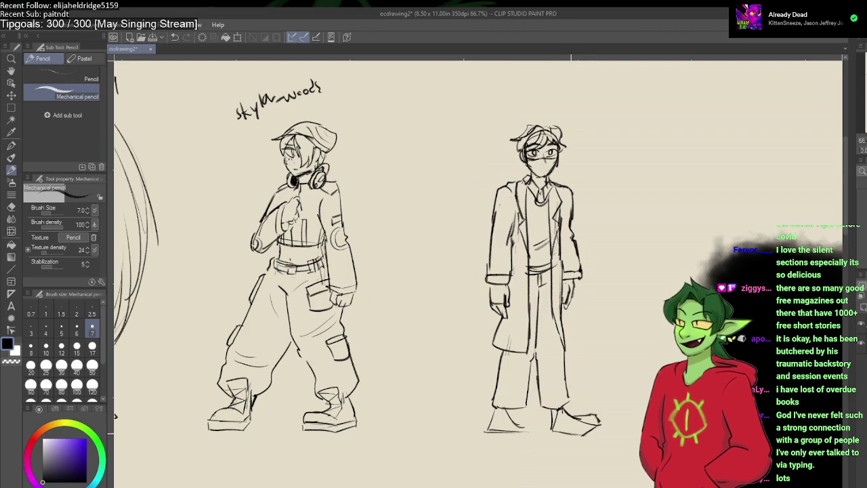
mouse_move(572, 415)
left_mouse_down()
mouse_move(604, 424)
mouse_move(546, 431)
left_mouse_up()
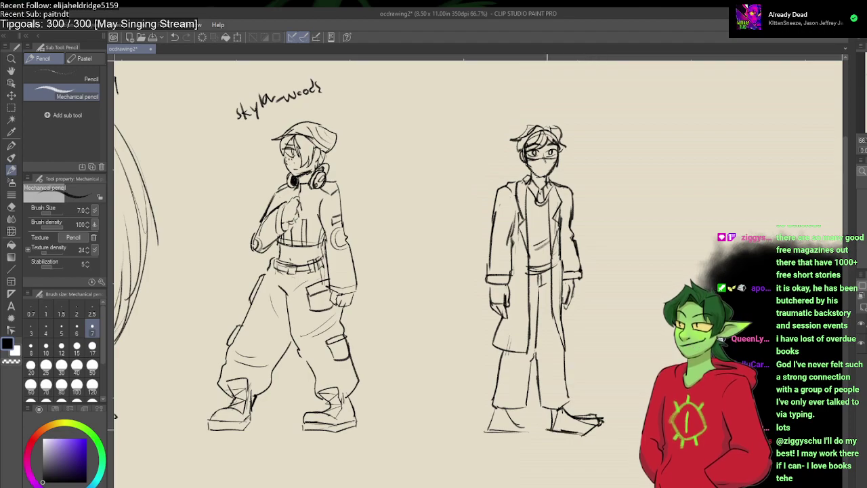
mouse_move(506, 410)
left_mouse_down()
mouse_move(514, 423)
mouse_move(488, 433)
left_mouse_up()
left_click_drag(519, 408, 513, 422)
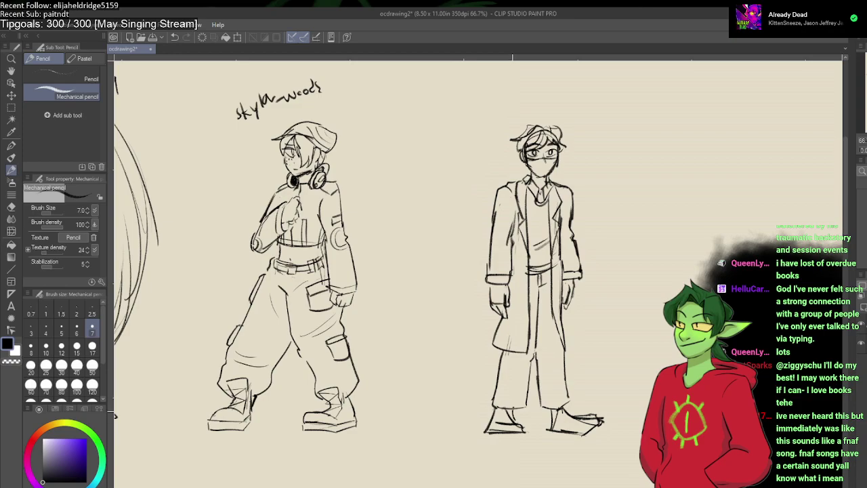
mouse_move(574, 411)
left_mouse_down()
mouse_move(546, 426)
mouse_move(489, 415)
left_mouse_up()
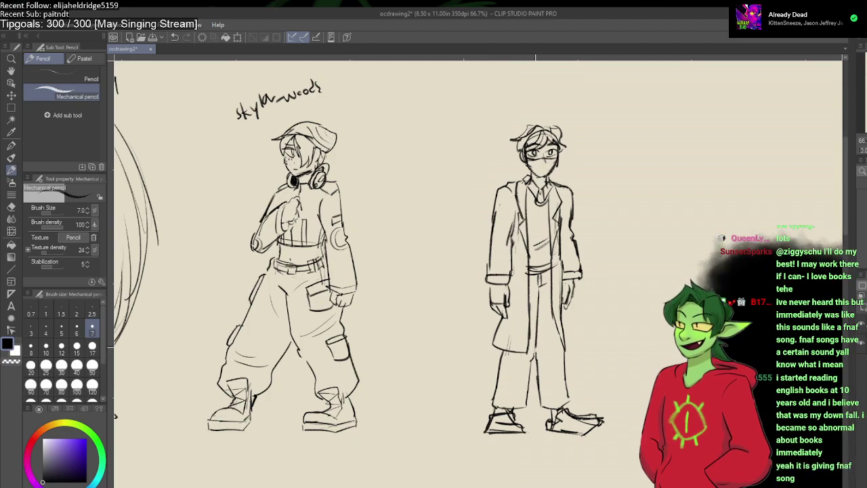
Step: Erase the fly and old inner-leg lines, then redraw the trousers' centre line and slanted left-hand leg
key("e")
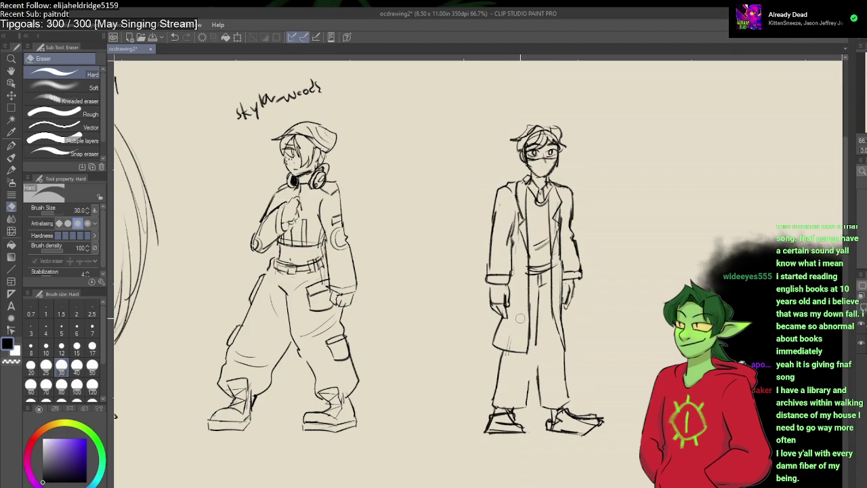
key("p")
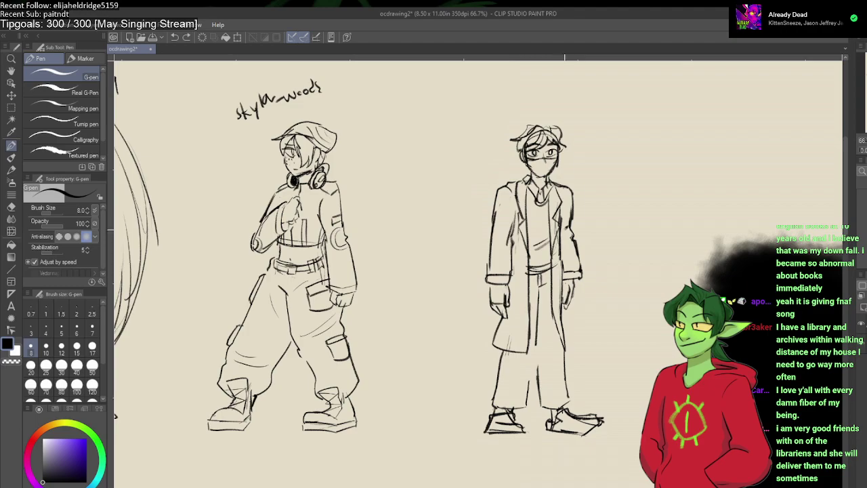
key("p")
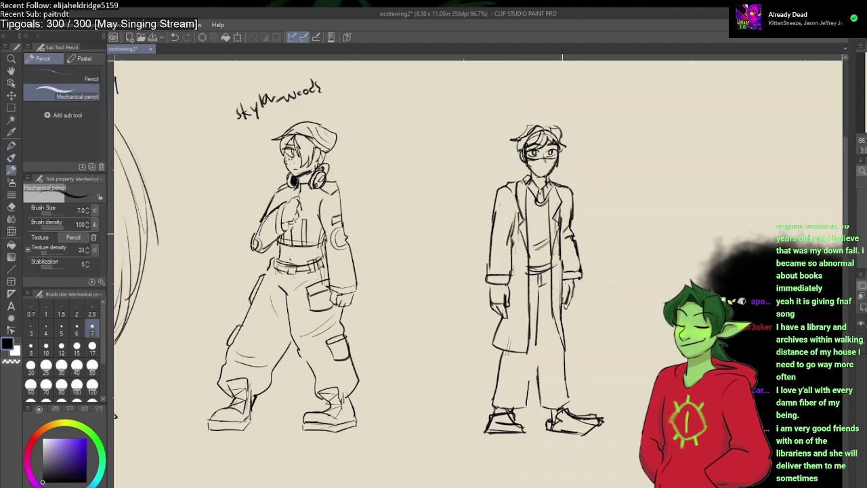
key("e")
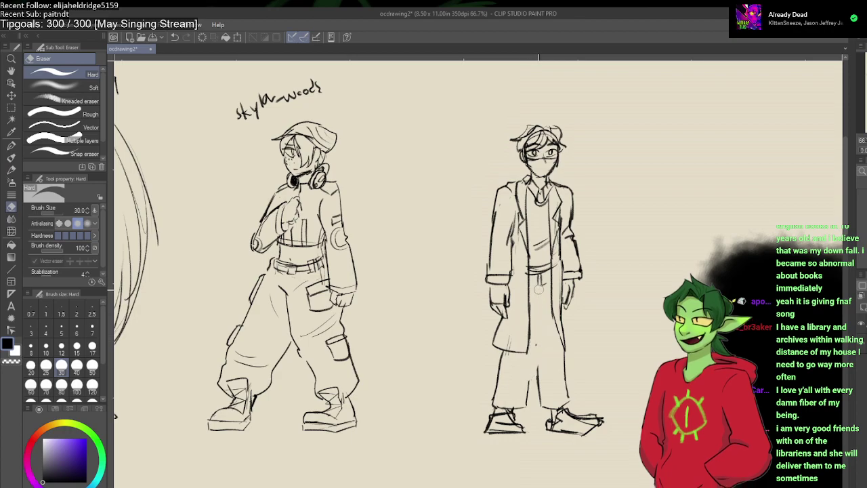
key("p")
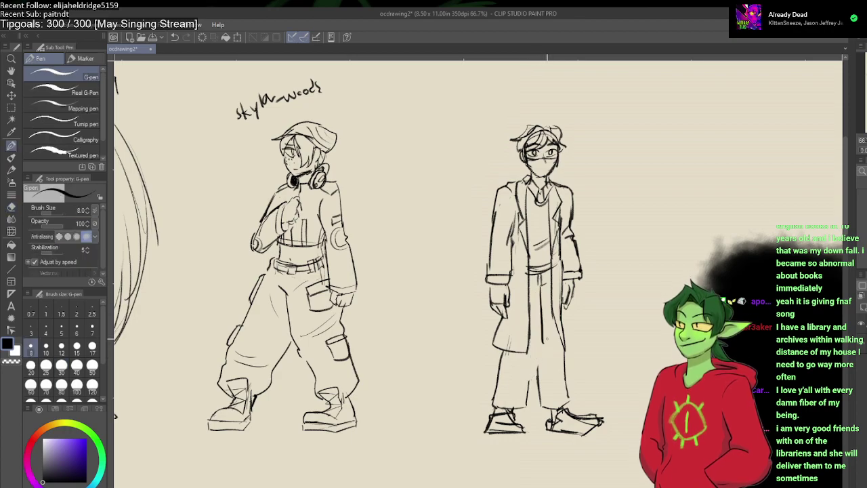
key("p")
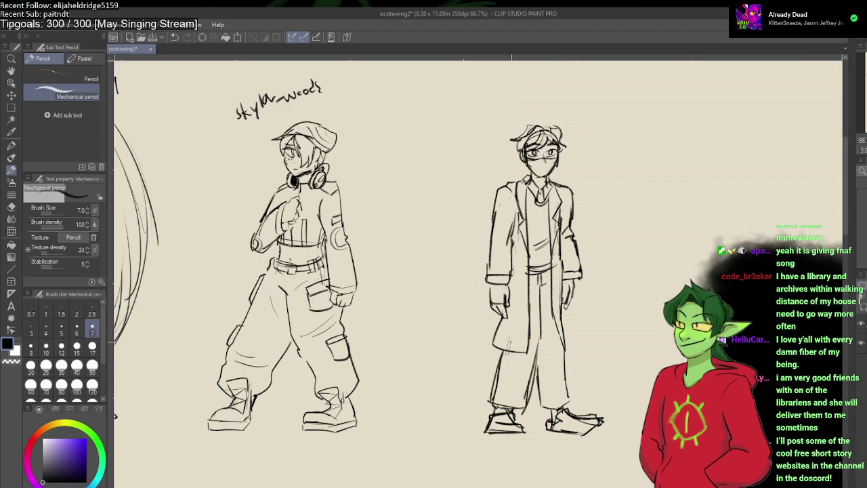
Step: Erase the hand below the right-hand cuff and redraw it with bent, separated fingers
key("p")
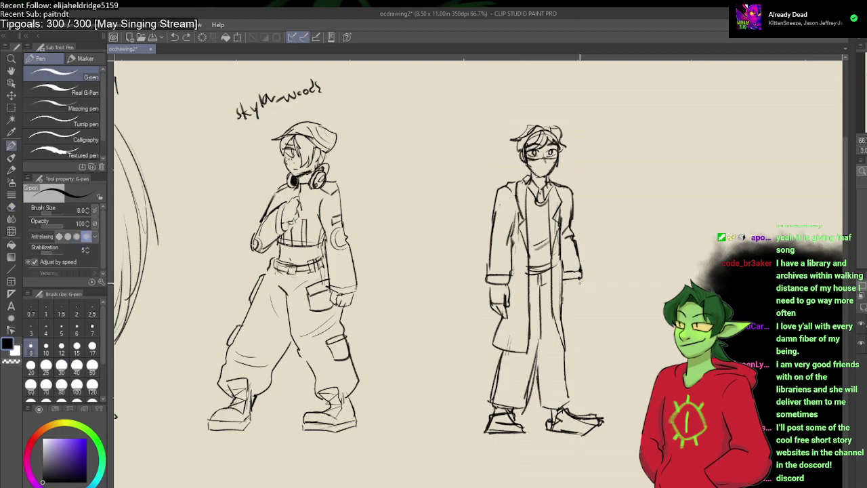
key("p")
mouse_move(578, 277)
left_mouse_down()
mouse_move(582, 304)
mouse_move(577, 293)
left_mouse_up()
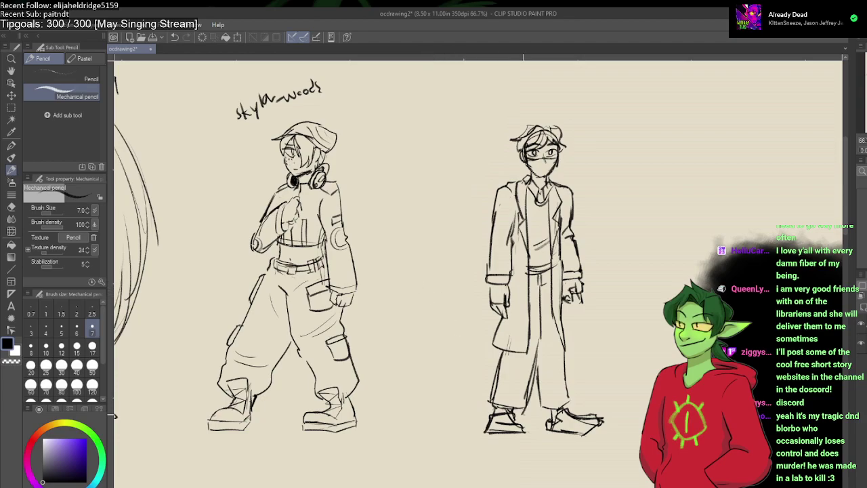
Step: Erase the right-hand coat skirt with a size 80 eraser and redraw the trouser leg's outer edge from hip to ankle
key("e")
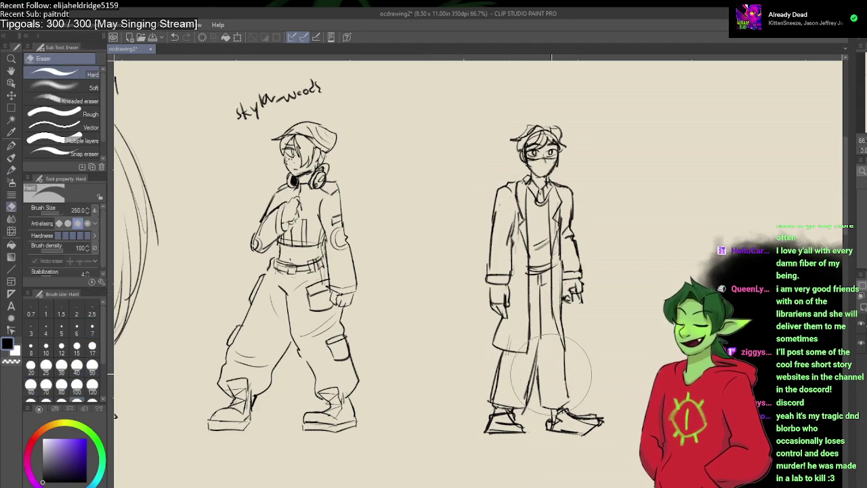
key("bracketleft")
key("bracketleft")
key("bracketleft")
key("bracketleft")
key("bracketleft")
key("bracketleft")
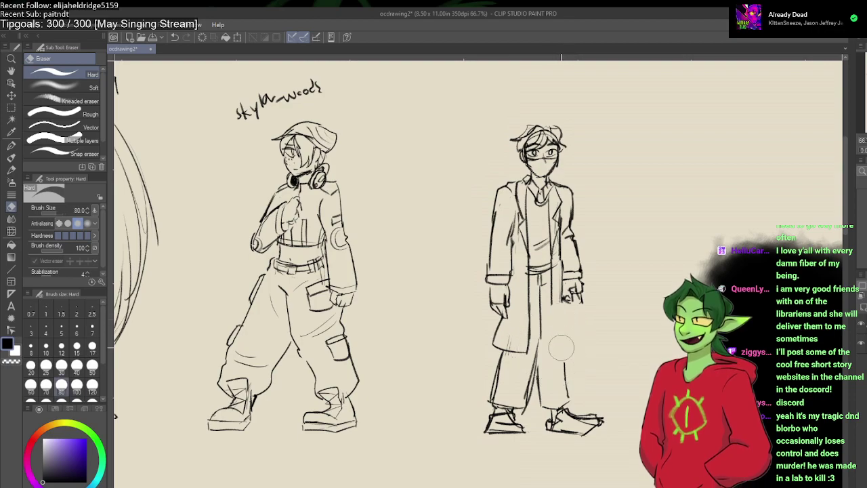
key("p")
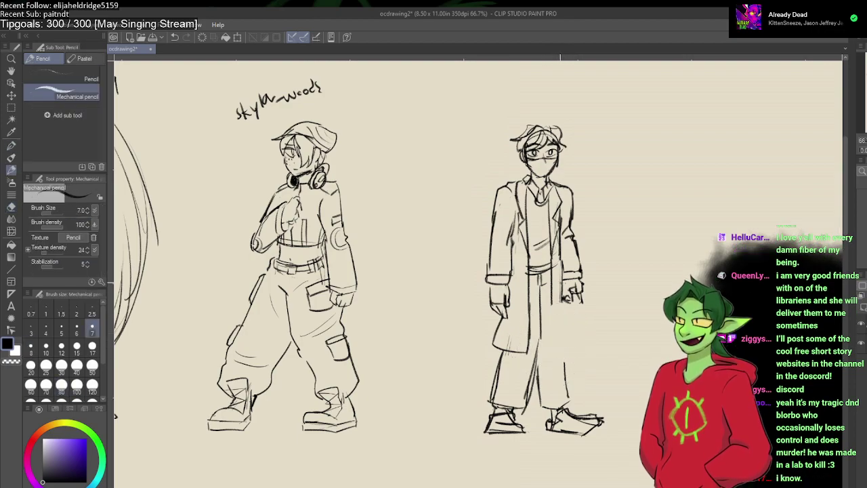
left_click_drag(561, 267, 562, 332)
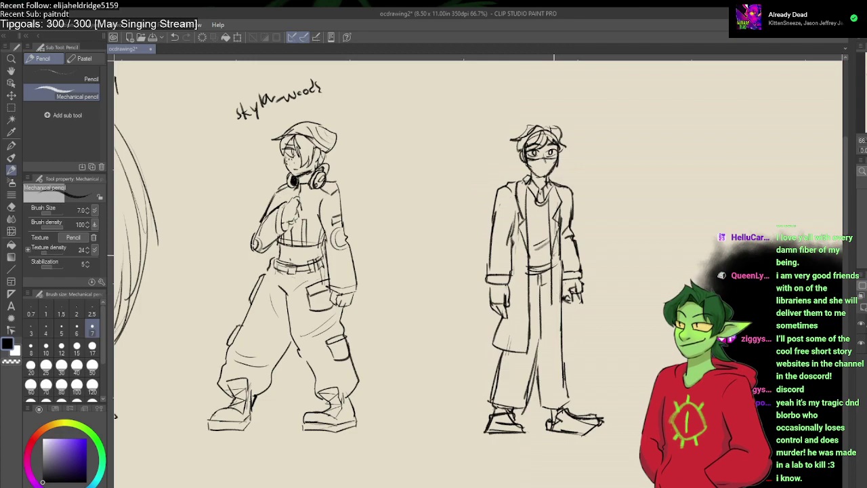
left_click_drag(554, 253, 562, 292)
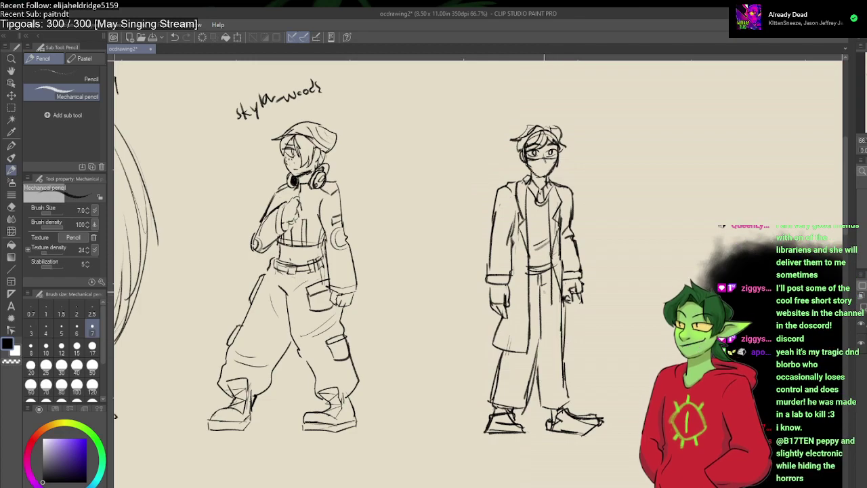
Step: Erase the left-hand coat skirt, trouser leg and shoe, enlarging the eraser to size 70
key("e")
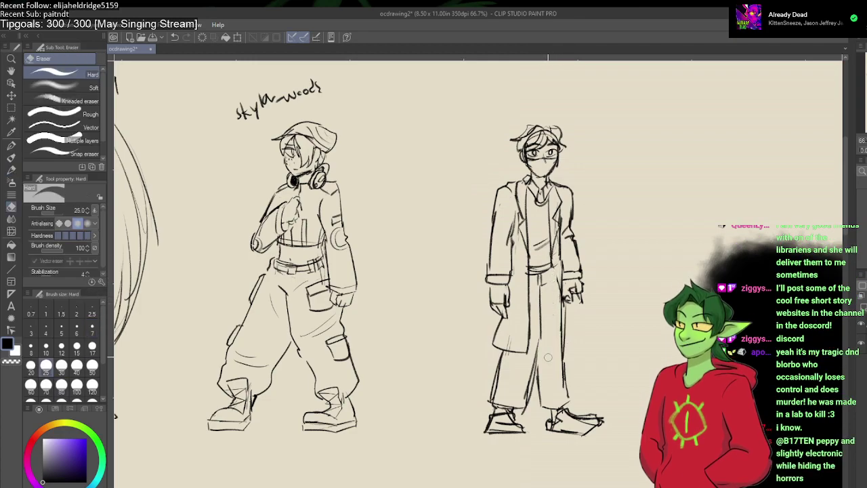
key("bracketright")
key("bracketright")
key("bracketright")
key("bracketright")
key("bracketright")
mouse_move(540, 291)
left_mouse_down()
mouse_move(526, 432)
mouse_move(502, 362)
mouse_move(487, 349)
mouse_move(502, 329)
left_mouse_up()
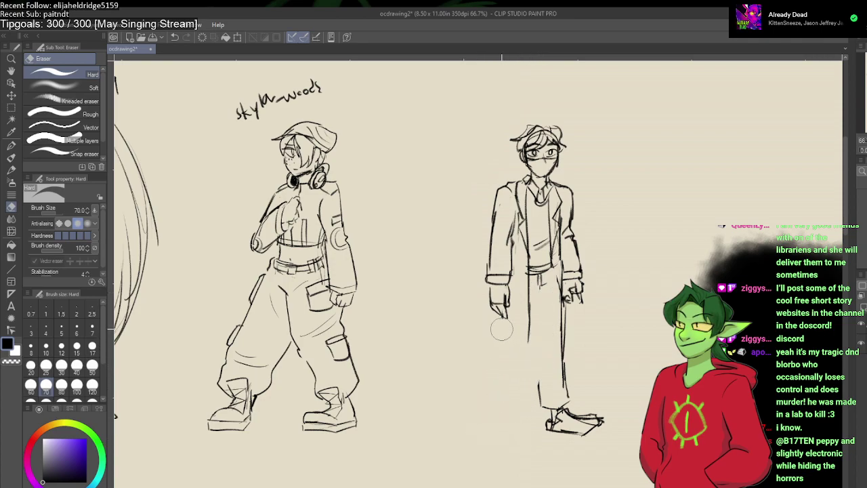
Step: Redraw the right-hand leg's inner line and sketch a left-hand trouser leg angled outward with a straight hem
key("p")
key("p")
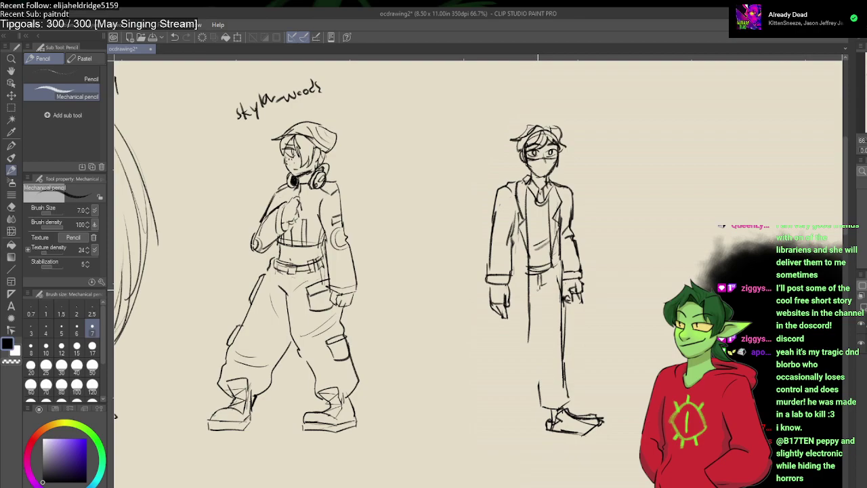
left_click_drag(535, 352, 541, 409)
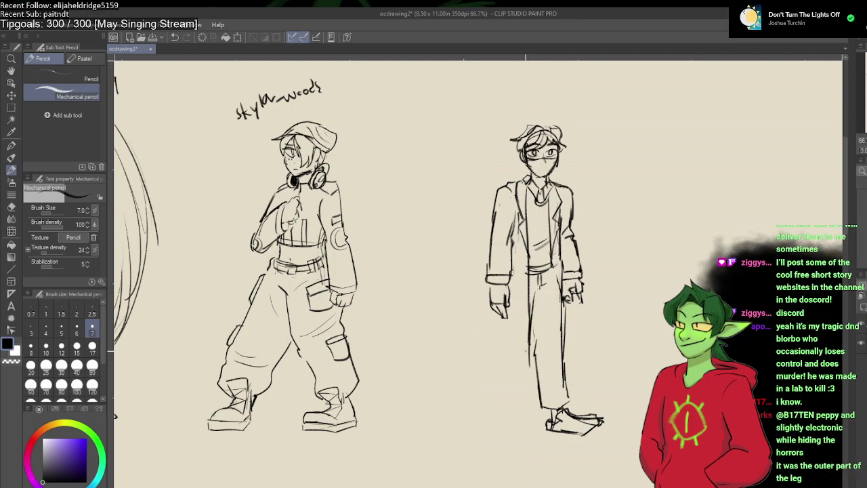
left_click_drag(496, 327, 480, 406)
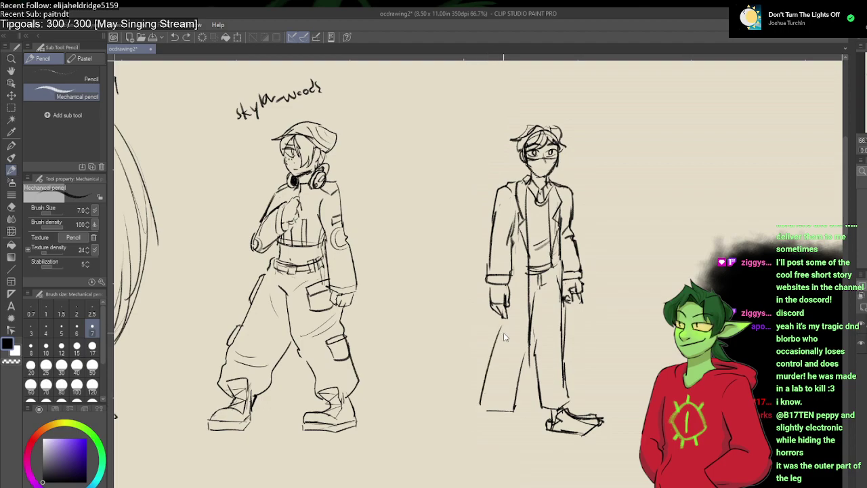
Step: Redraw the masked figure's bent trouser leg, adding the long coat's side edge and hem across the lower leg
key("ctrl+z")
key("ctrl+z")
mouse_move(503, 326)
left_mouse_down()
mouse_move(497, 364)
mouse_move(516, 401)
left_mouse_up()
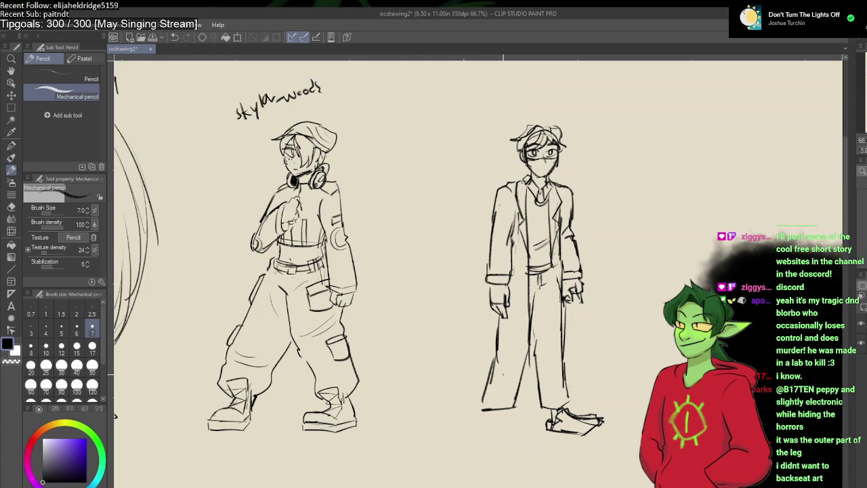
key("ctrl+z")
key("ctrl+z")
left_click_drag(535, 291, 519, 396)
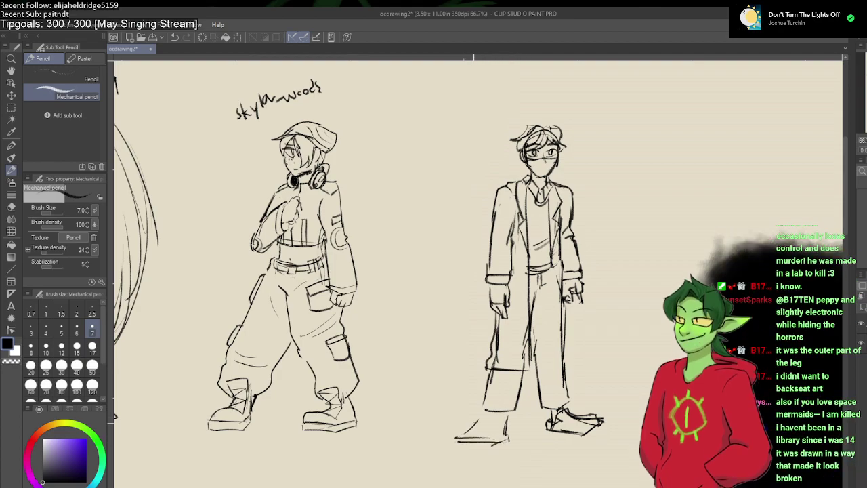
Step: Sketch the shoe beneath the coat-side trouser leg, reworking its toe and sole lines
left_click_drag(458, 440, 483, 413)
key("ctrl+z")
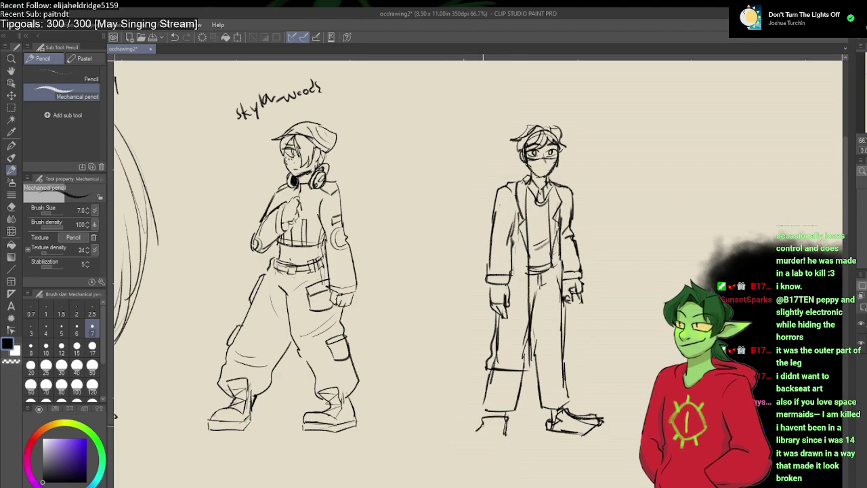
key("ctrl+z")
key("ctrl+y")
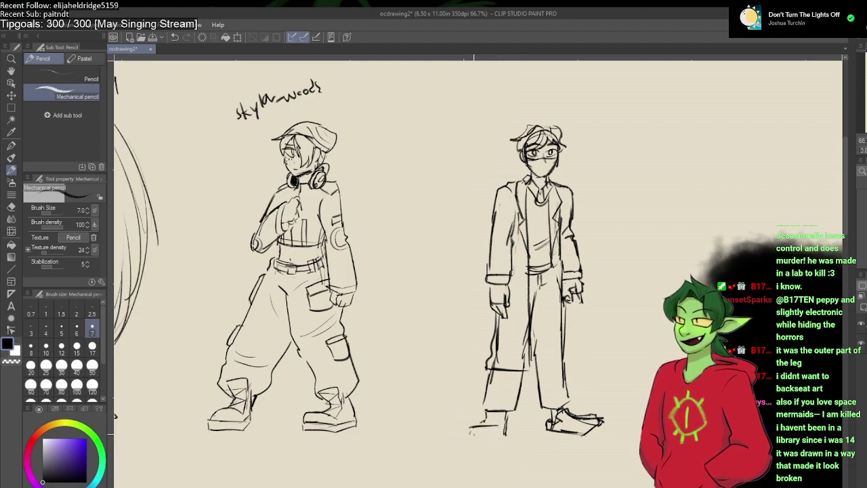
left_click_drag(510, 423, 509, 432)
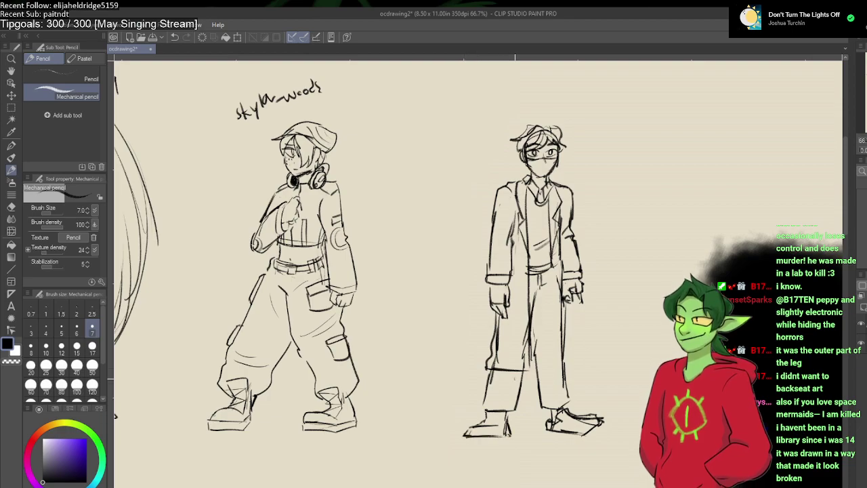
Step: Erase the masked figure's hand opposite the long coat hem and redraw that arm with the hand tucked into the trouser pocket
key("e")
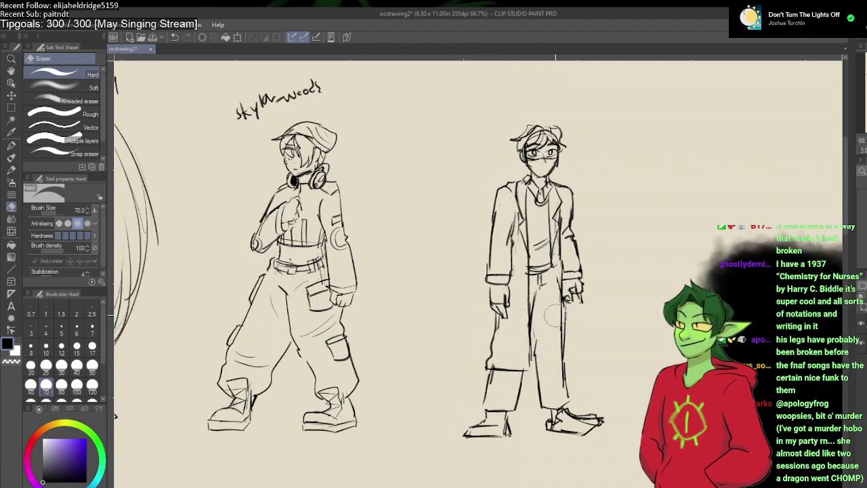
mouse_move(566, 298)
left_mouse_down()
mouse_move(581, 293)
mouse_move(573, 268)
mouse_move(569, 275)
mouse_move(579, 253)
mouse_move(577, 276)
left_mouse_up()
key("p")
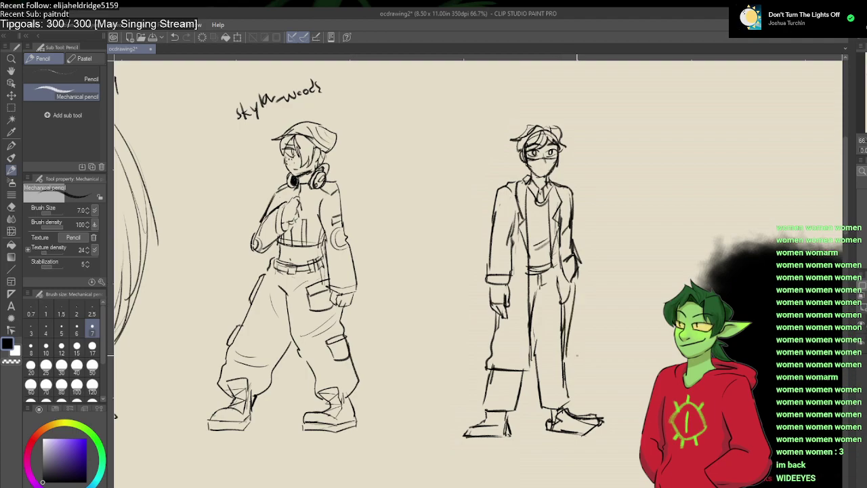
Step: Touch up the trousers around the pocket and add fold lines to the lower trouser leg below the coat hem
key("e")
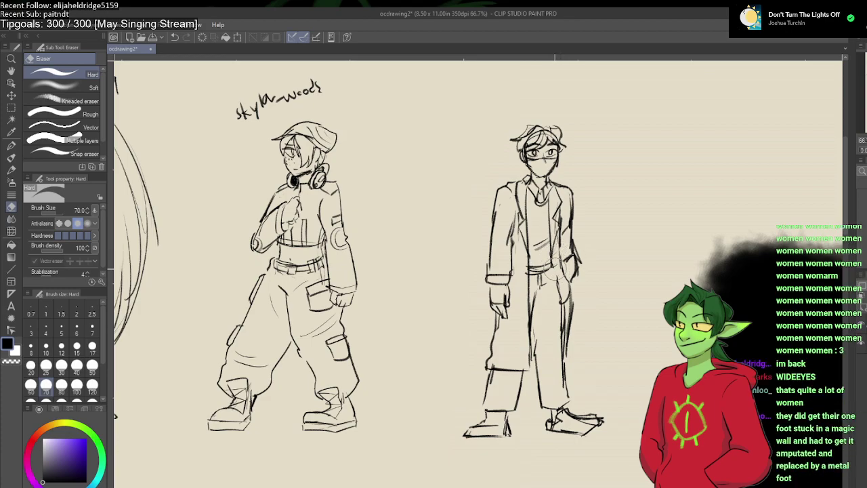
key("p")
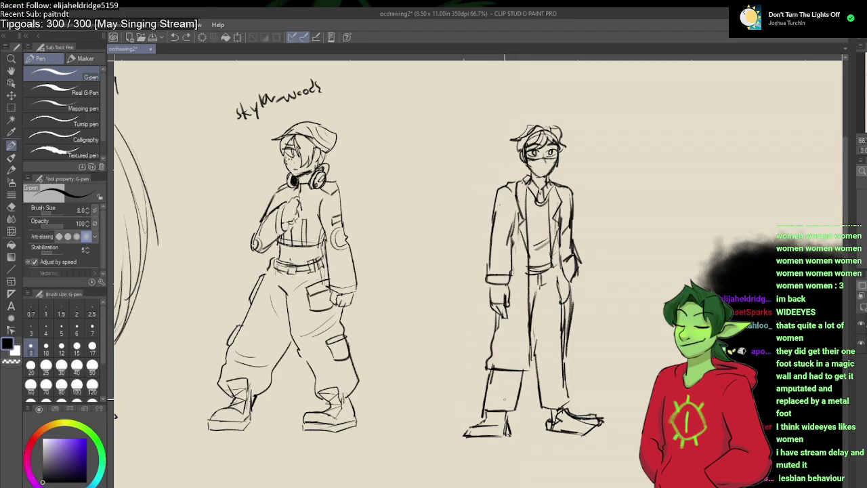
key("p")
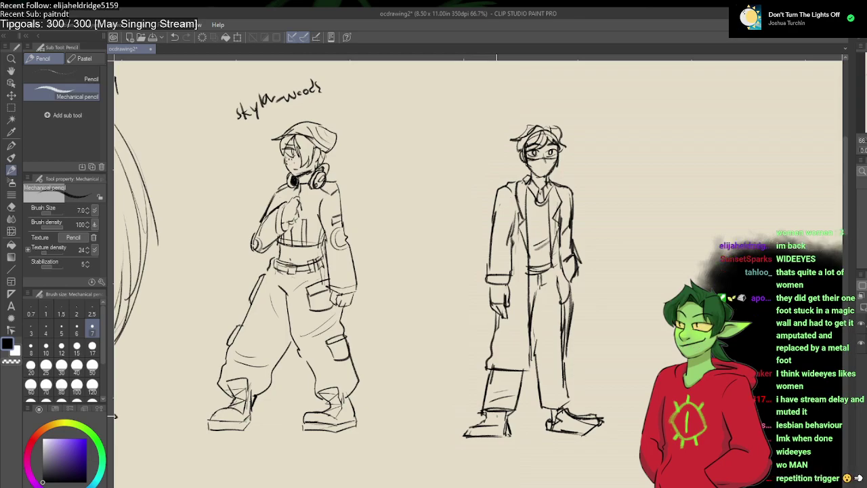
left_click_drag(621, 176, 622, 188)
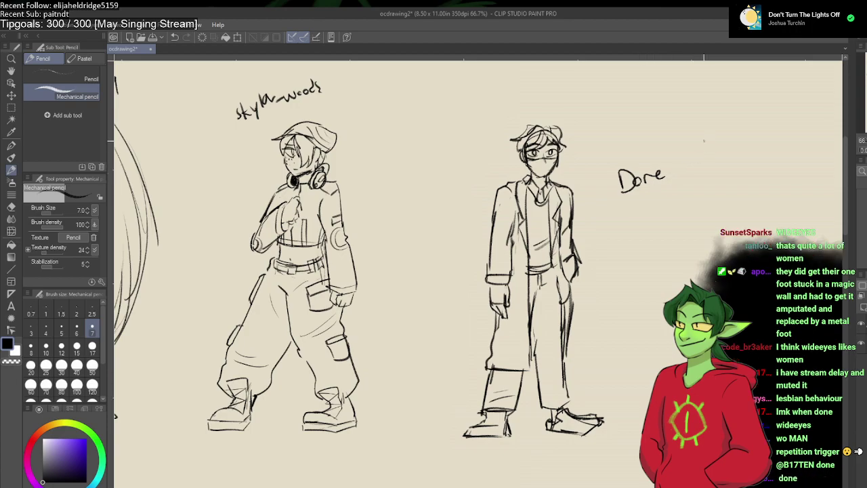
key("e")
left_click_drag(648, 170, 604, 155)
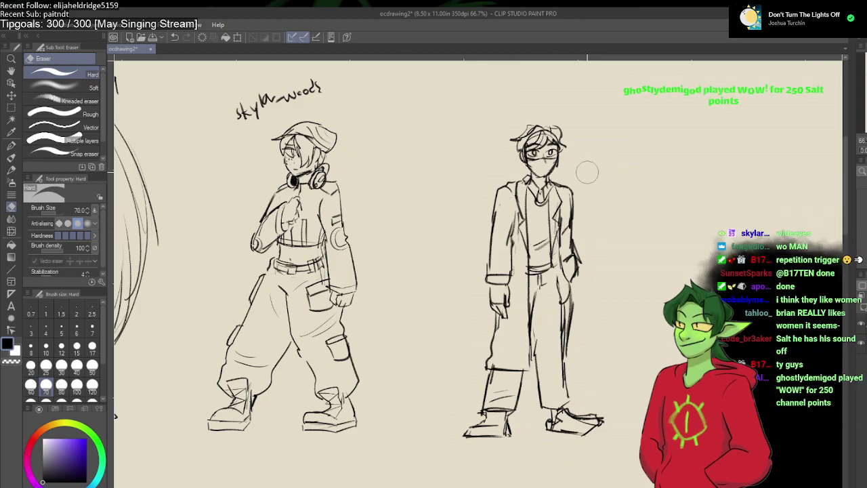
key("p")
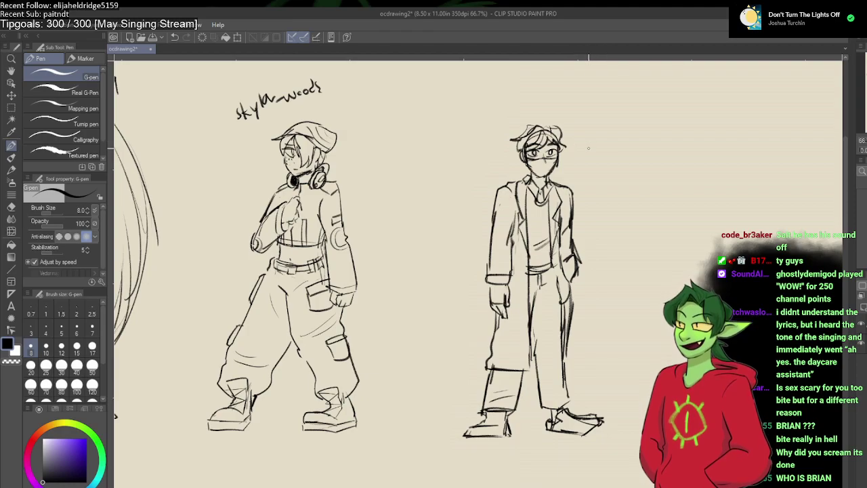
left_click_drag(584, 143, 576, 154)
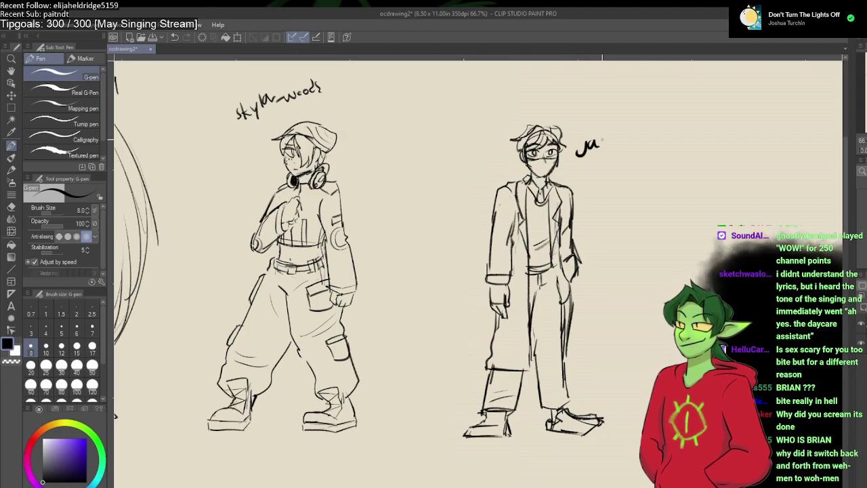
key("ctrl+z")
key("ctrl+z")
Step: Handwrite the name label beside the masked figure's head with the Mechanical pencil
key("p")
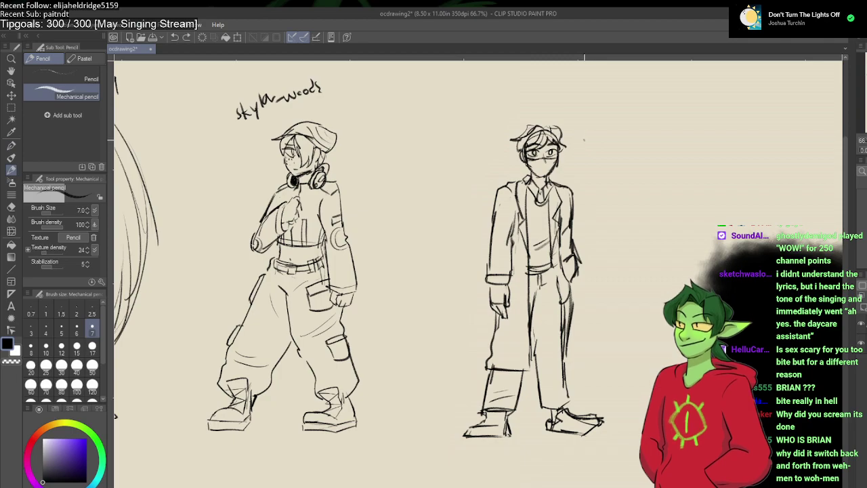
left_click_drag(613, 133, 615, 142)
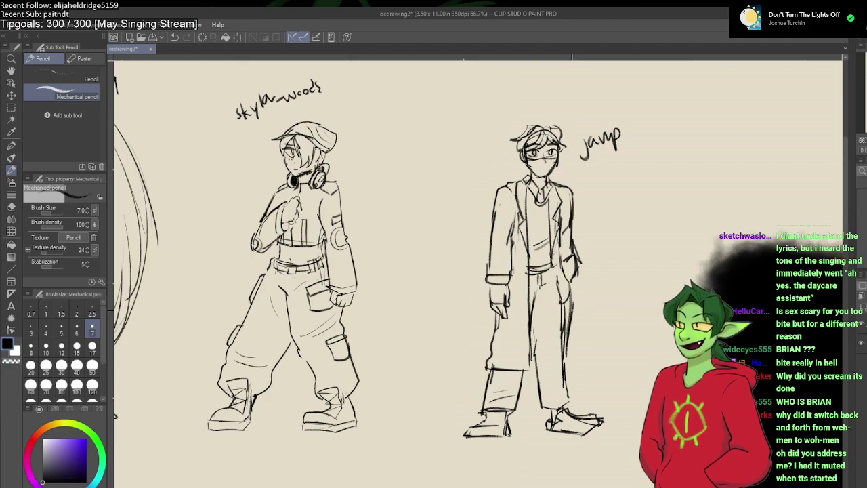
Step: Erase the soft black patch at the page's edge beside the masked figure, using the Hard eraser at size 300
mouse_move(601, 303)
left_mouse_down()
mouse_move(528, 283)
mouse_move(538, 276)
mouse_move(532, 244)
left_mouse_up()
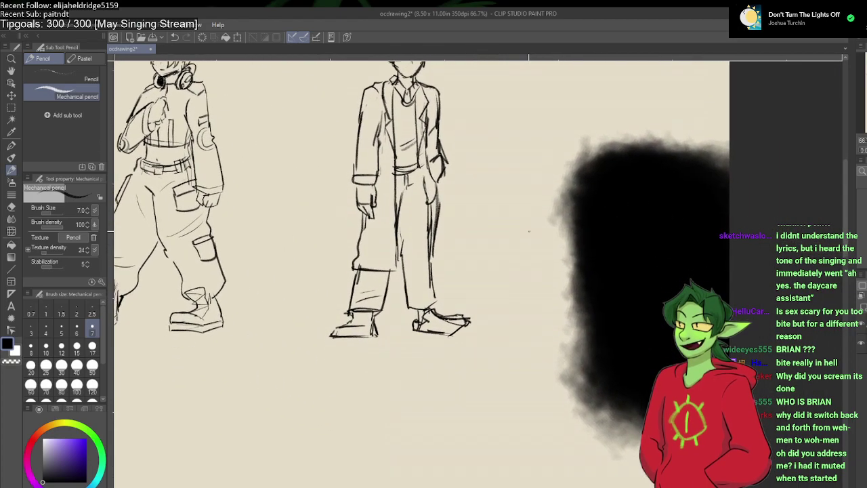
key("e")
key("bracketright")
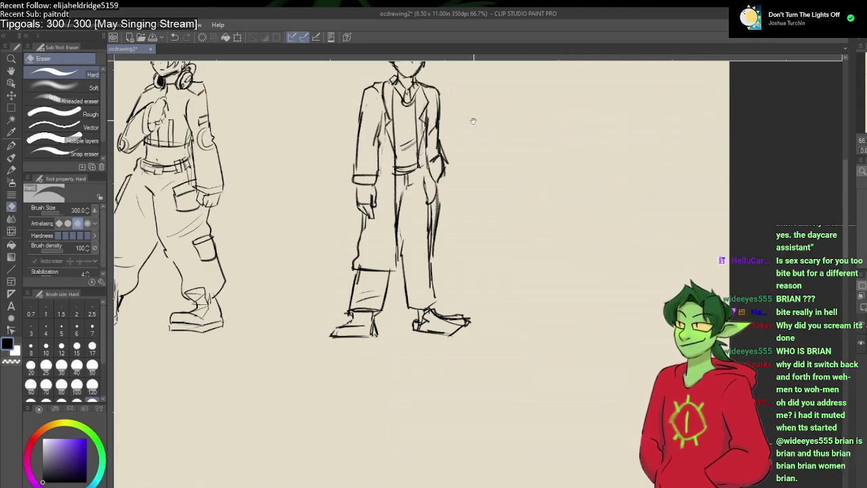
mouse_move(471, 120)
left_mouse_down()
mouse_move(556, 203)
mouse_move(702, 244)
mouse_move(752, 239)
left_mouse_up()
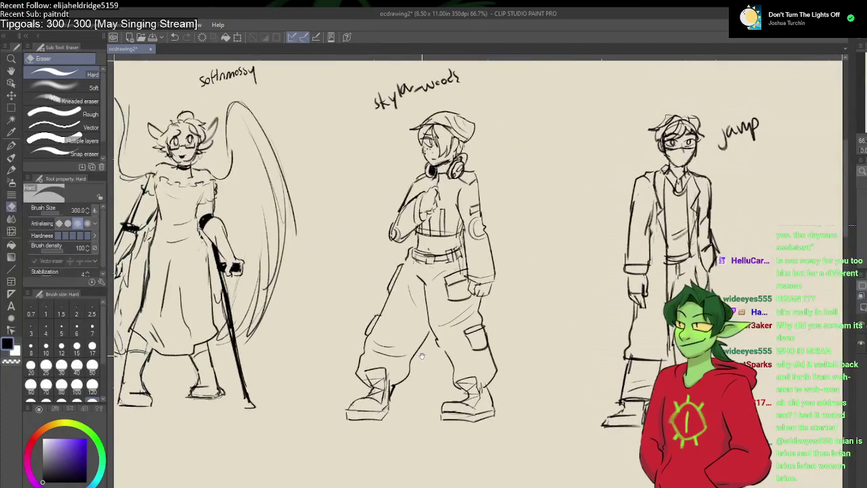
left_click_drag(318, 393, 434, 237)
mouse_move(366, 396)
left_mouse_down()
mouse_move(413, 240)
mouse_move(490, 238)
mouse_move(477, 224)
mouse_move(449, 224)
left_mouse_up()
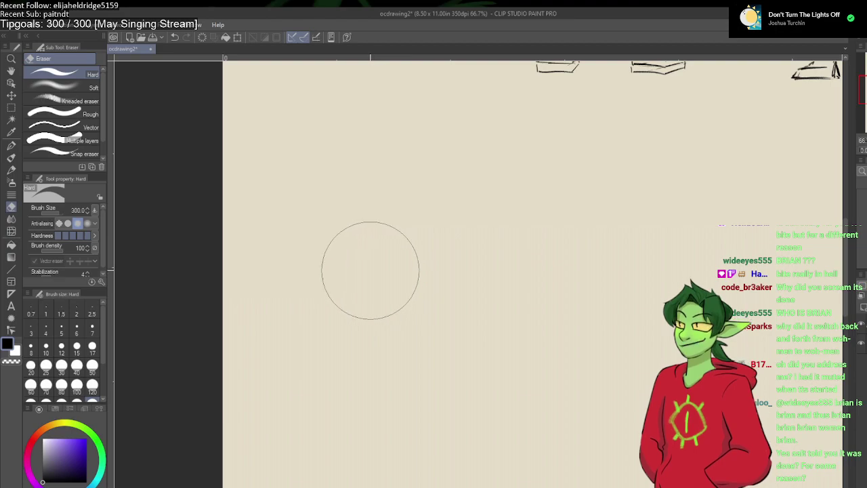
key("p")
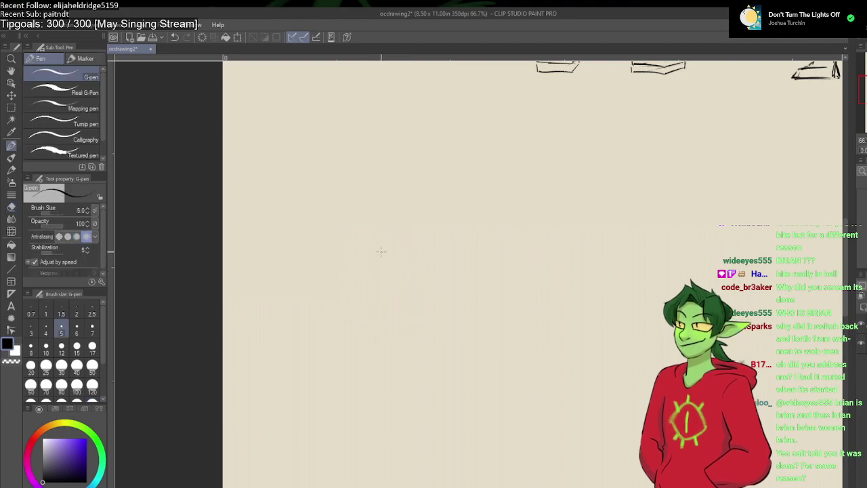
key("p")
mouse_move(383, 221)
left_mouse_down()
mouse_move(367, 264)
mouse_move(354, 313)
mouse_move(331, 325)
left_mouse_up()
key("ctrl+z")
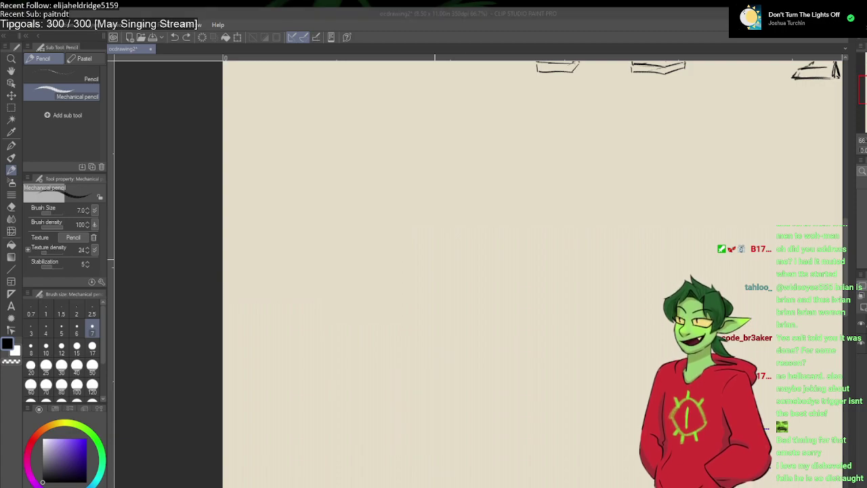
key("h")
left_click_drag(601, 205, 469, 248)
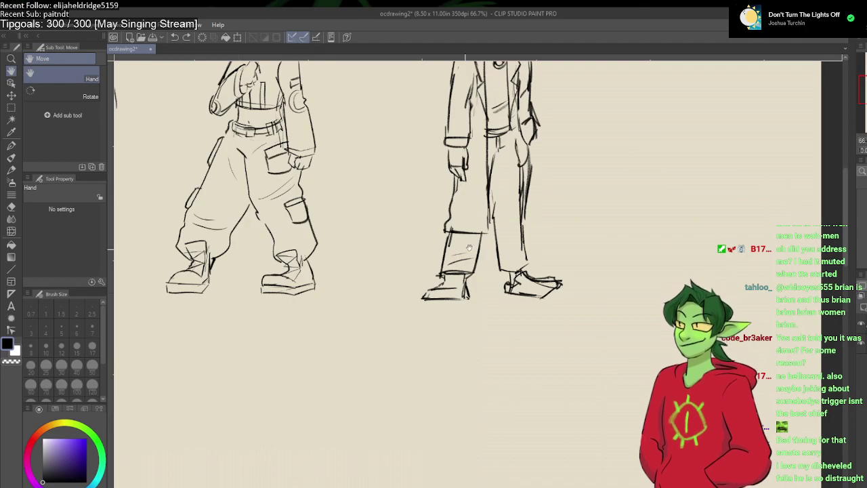
scroll(469, 248, "down", 3)
scroll(590, 301, "up", 2)
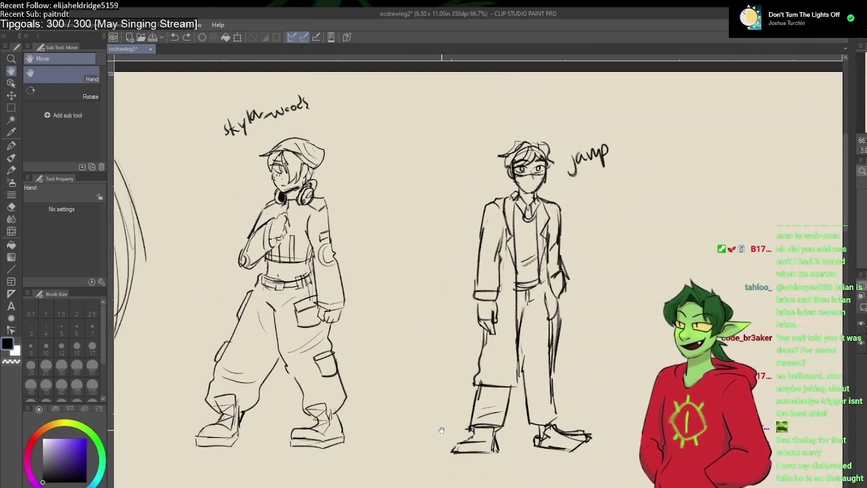
mouse_move(446, 426)
left_mouse_down()
mouse_move(515, 352)
mouse_move(543, 306)
mouse_move(446, 296)
mouse_move(493, 235)
mouse_move(476, 263)
left_mouse_up()
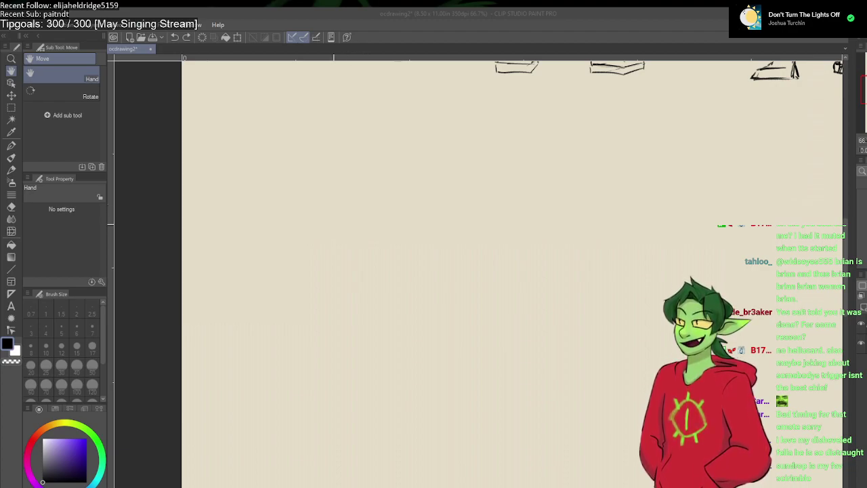
left_click(303, 245)
left_click_drag(332, 235, 309, 245)
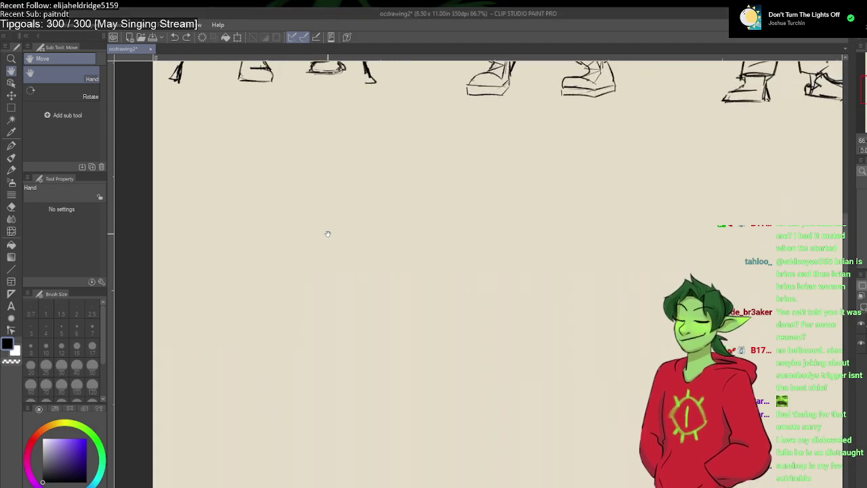
key("p")
left_click_drag(358, 216, 303, 286)
key("ctrl+z")
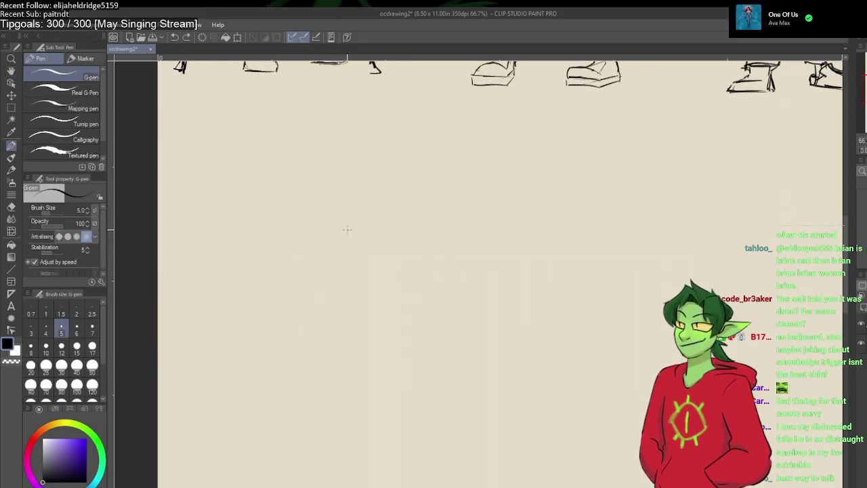
key("p")
mouse_move(351, 218)
left_mouse_down()
mouse_move(314, 250)
mouse_move(317, 315)
left_mouse_up()
key("ctrl+z")
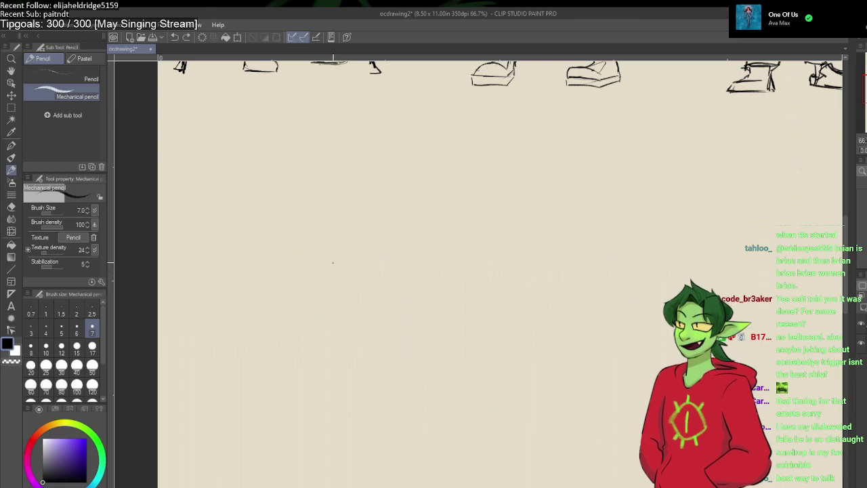
Step: Set the Mechanical pencil's brush size to 6 and try a small looped stroke in the blank area below the figures
key("bracketleft")
key("bracketleft")
mouse_move(352, 252)
left_mouse_down()
mouse_move(330, 266)
mouse_move(341, 300)
left_mouse_up()
key("ctrl+z")
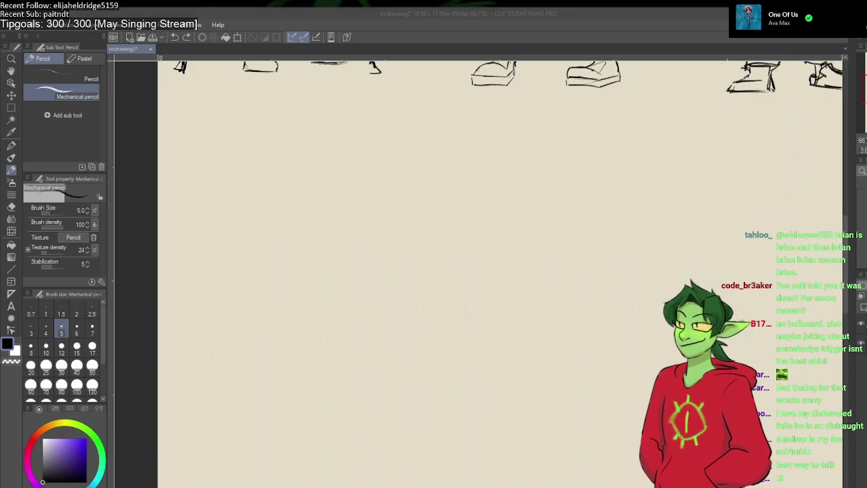
scroll(387, 153, "down", 2)
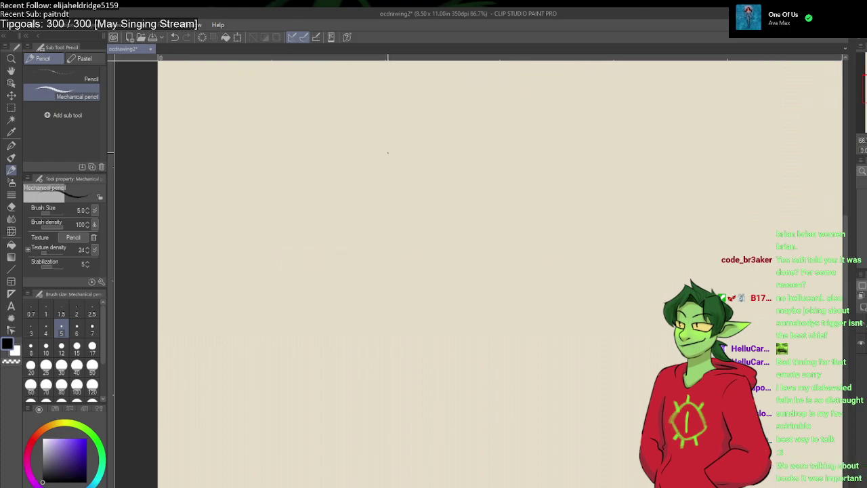
key("bracketright")
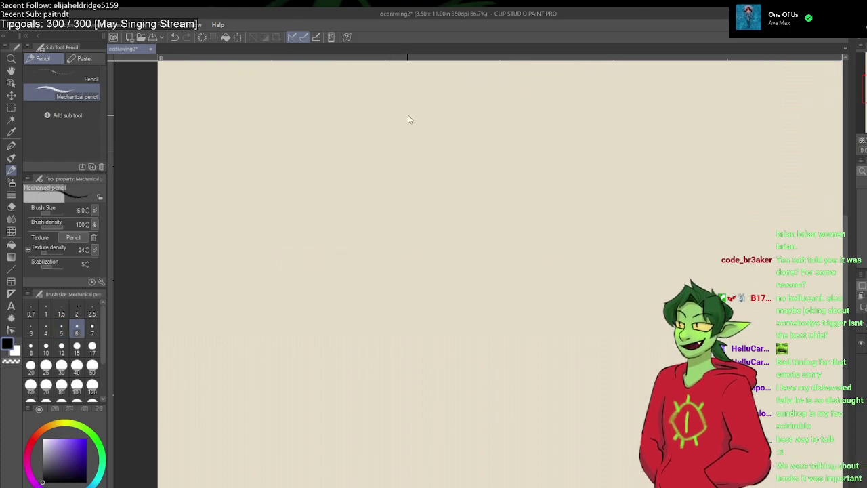
scroll(408, 119, "up", 1)
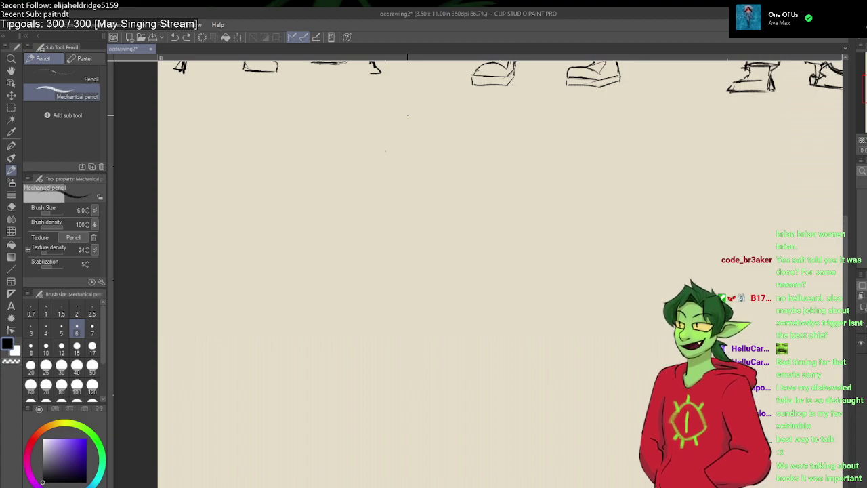
mouse_move(402, 257)
left_mouse_down()
mouse_move(424, 245)
mouse_move(415, 279)
left_mouse_up()
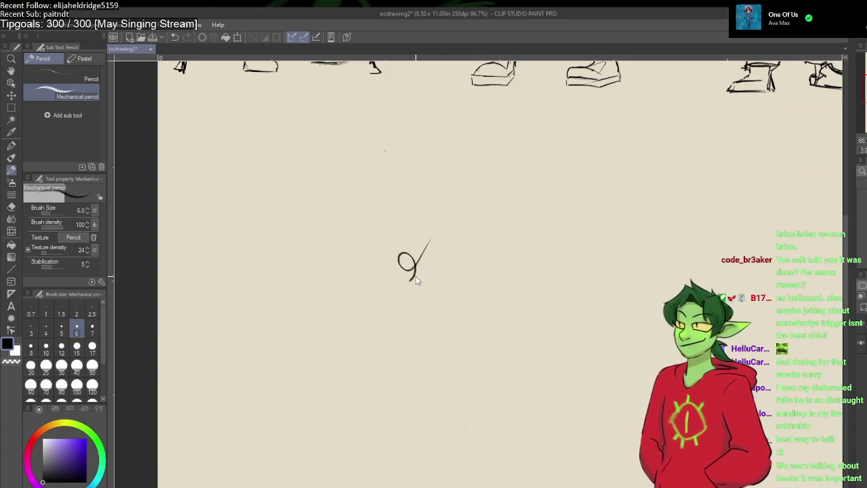
key("ctrl+z")
scroll(415, 274, "up", 6)
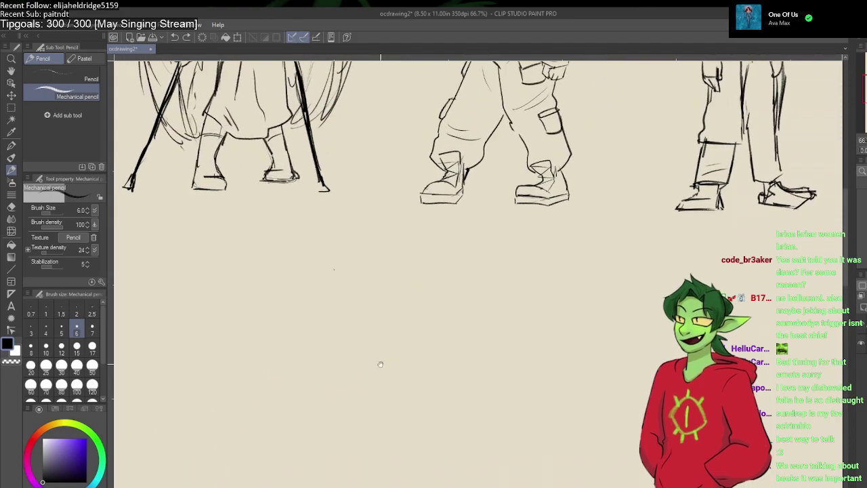
scroll(358, 277, "down", 1)
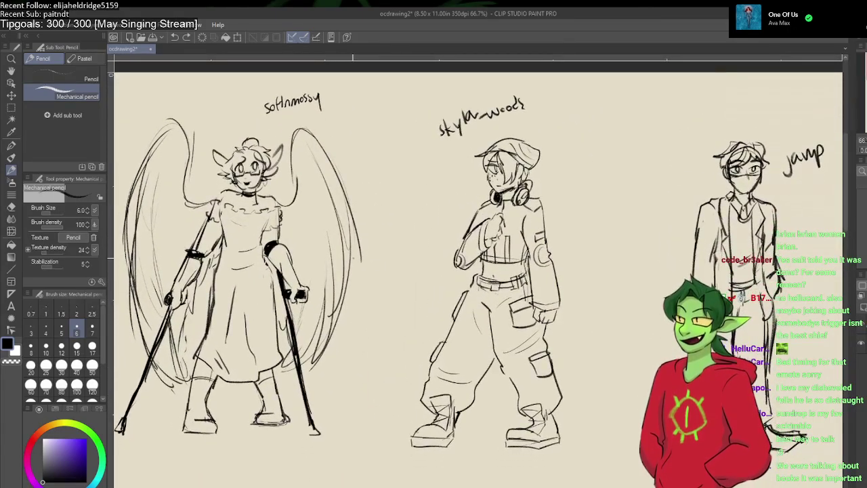
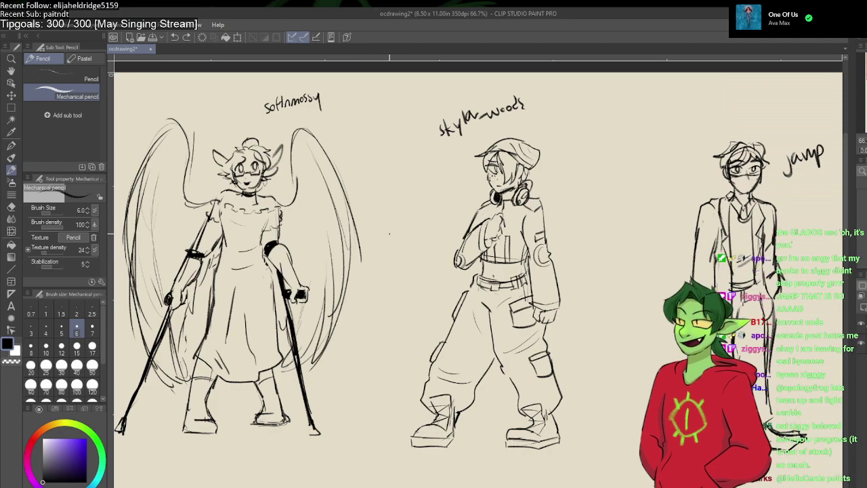
mouse_move(385, 228)
left_mouse_down()
mouse_move(411, 265)
mouse_move(410, 256)
mouse_move(411, 277)
mouse_move(579, 268)
mouse_move(627, 184)
mouse_move(281, 285)
left_mouse_up()
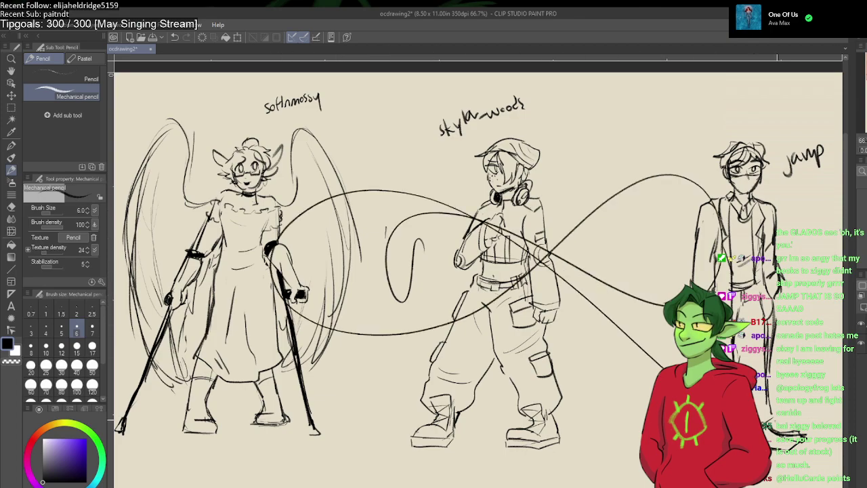
key("ctrl+z")
key("ctrl+z")
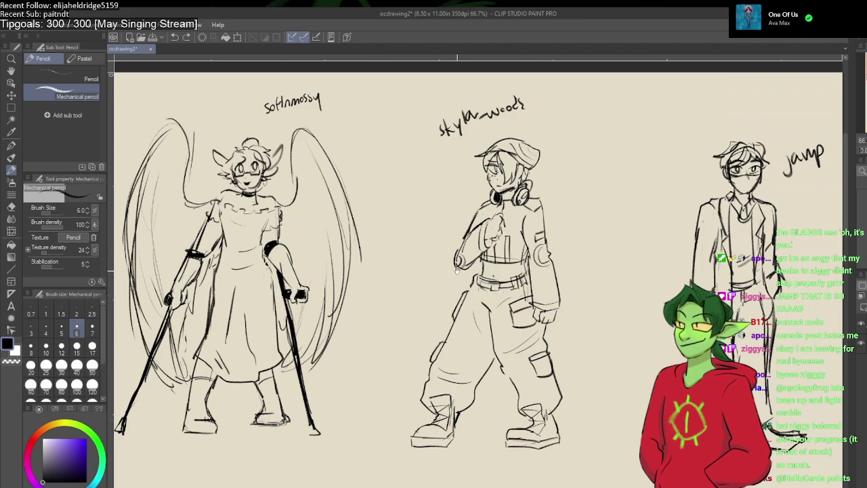
Step: Save the drawing before starting the new row of figures in the blank area below
left_click_drag(204, 475, 301, 267)
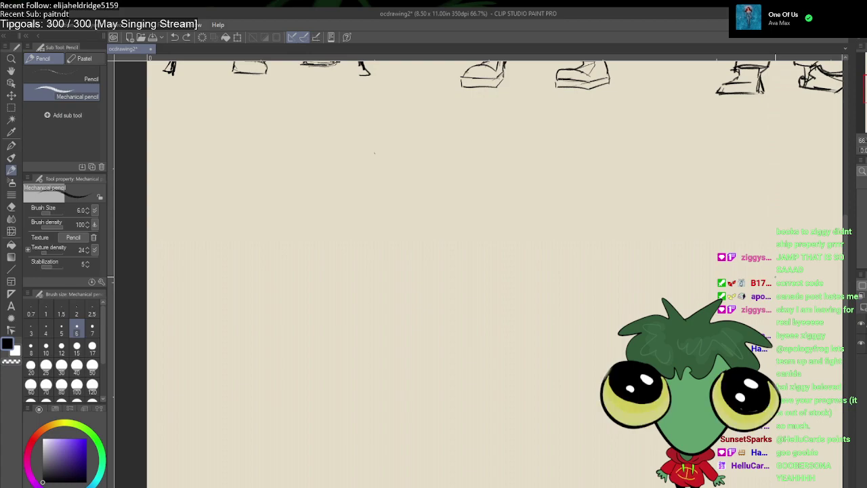
key("ctrl+s")
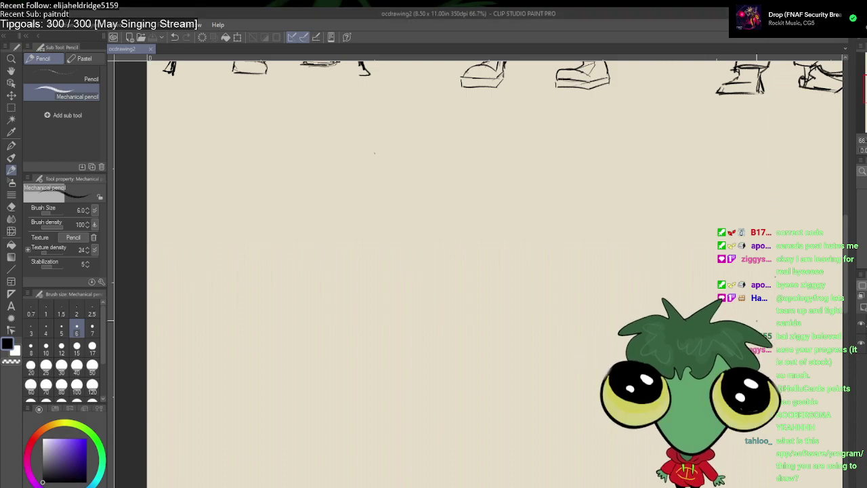
left_click_drag(348, 216, 362, 278)
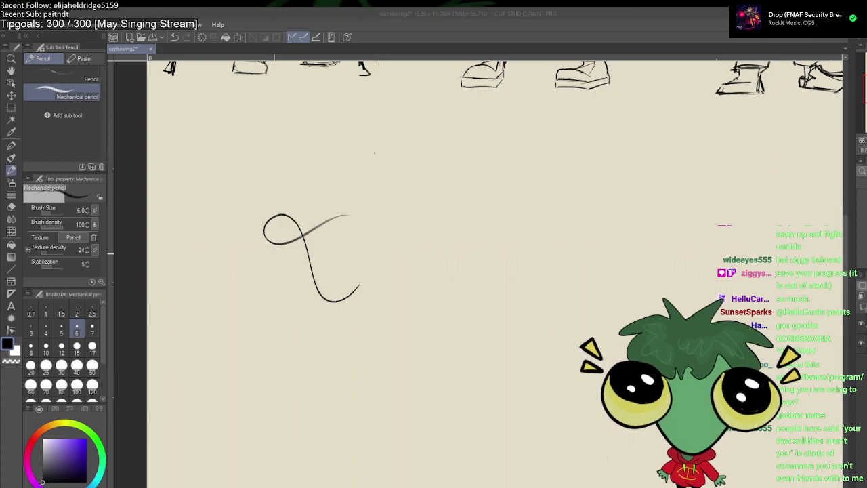
mouse_move(269, 268)
left_mouse_down()
mouse_move(248, 273)
mouse_move(249, 299)
left_mouse_up()
left_click(252, 308)
key("ctrl+z")
key("ctrl+z")
key("ctrl+z")
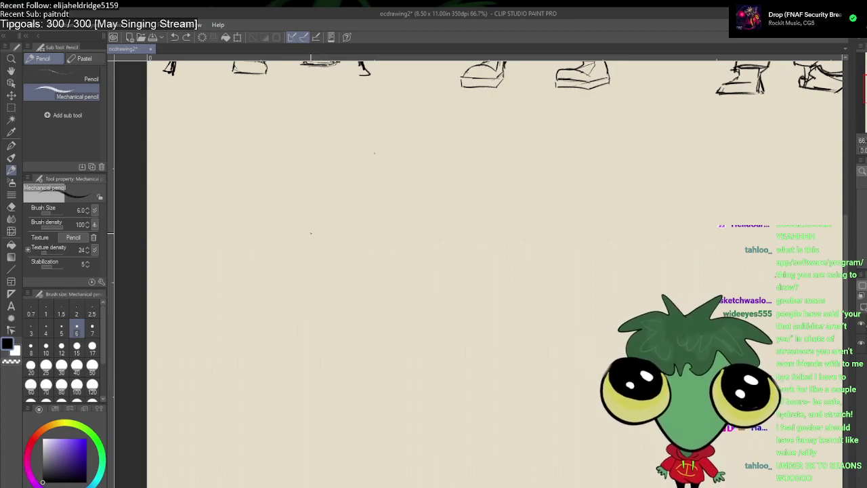
mouse_move(258, 225)
left_mouse_down()
mouse_move(336, 246)
mouse_move(240, 246)
mouse_move(294, 279)
mouse_move(229, 261)
mouse_move(286, 315)
mouse_move(263, 300)
mouse_move(199, 302)
mouse_move(288, 351)
left_mouse_up()
key("ctrl+z")
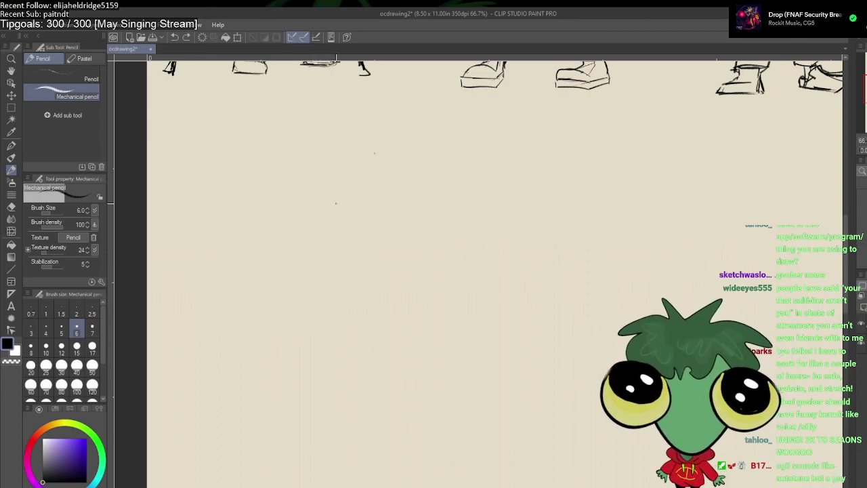
mouse_move(342, 207)
left_mouse_down()
mouse_move(369, 211)
mouse_move(344, 201)
left_mouse_up()
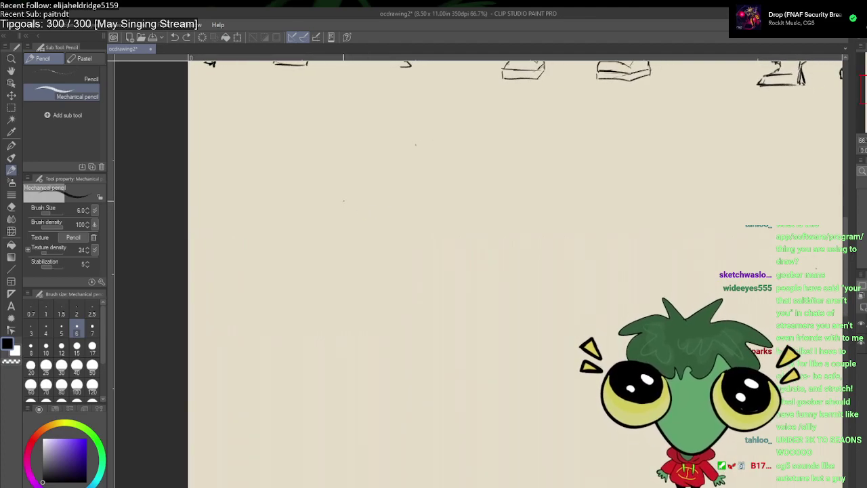
mouse_move(390, 178)
left_mouse_down()
mouse_move(382, 229)
mouse_move(381, 176)
mouse_move(392, 197)
left_mouse_up()
key("ctrl+z")
key("ctrl+z")
Step: Rough in a new figure below the top row: a round head, the torso sides and a curved hip line
mouse_move(359, 158)
left_mouse_down()
mouse_move(343, 200)
mouse_move(376, 161)
left_mouse_up()
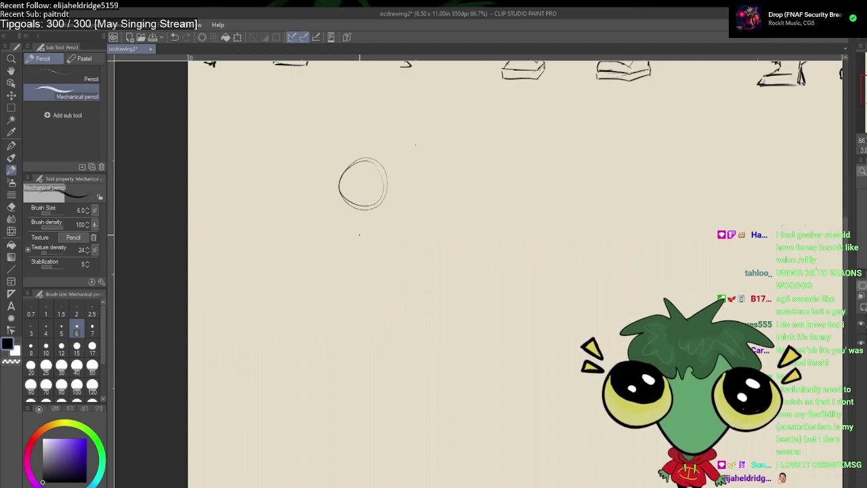
left_click_drag(338, 225, 385, 222)
left_click_drag(339, 229, 346, 273)
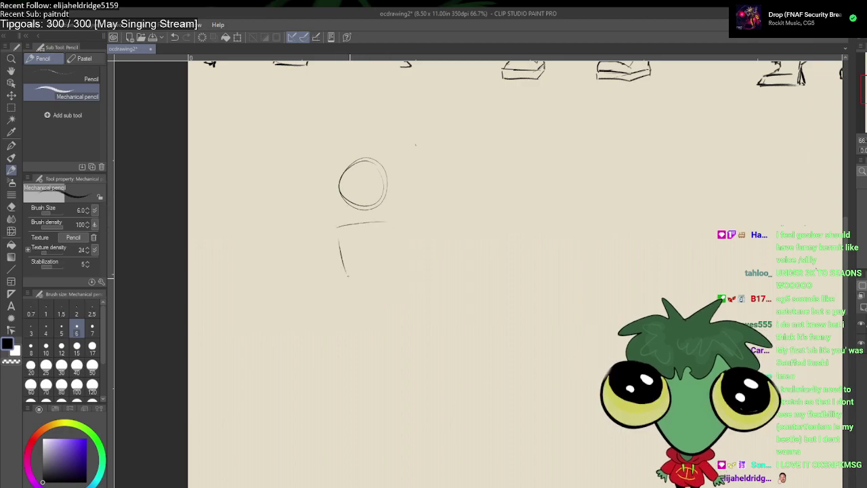
left_click_drag(386, 224, 384, 278)
left_click_drag(329, 227, 333, 273)
left_click_drag(391, 226, 390, 281)
mouse_move(393, 283)
left_mouse_down()
mouse_move(400, 313)
mouse_move(337, 318)
left_mouse_up()
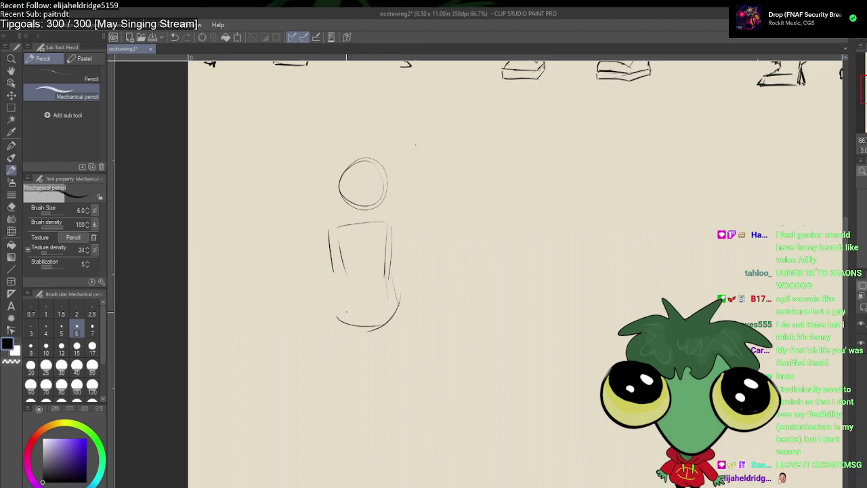
left_click_drag(338, 286, 340, 313)
Step: Sketch the new figure's neck, sloping shoulders and arms, one bent with the hand at the hip and the other hanging straight
mouse_move(371, 211)
left_mouse_down()
mouse_move(372, 230)
mouse_move(352, 222)
mouse_move(329, 230)
left_mouse_up()
left_click_drag(372, 207, 374, 225)
left_click_drag(374, 218, 391, 228)
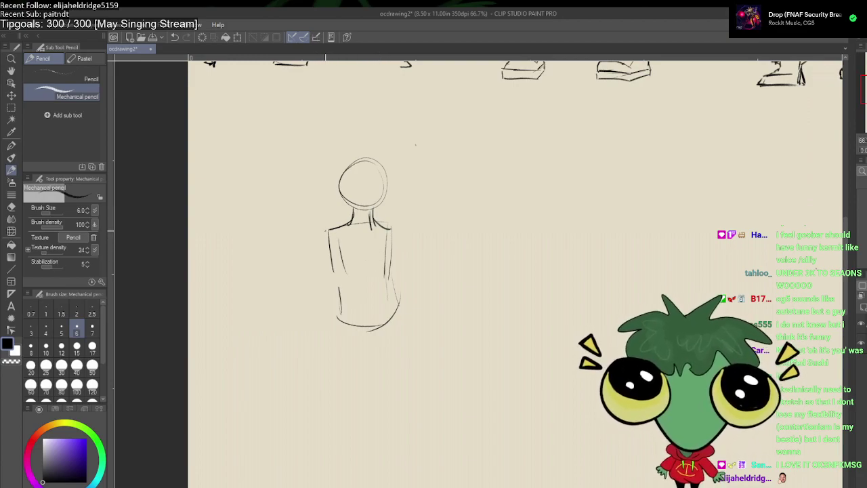
mouse_move(317, 242)
left_mouse_down()
mouse_move(299, 301)
mouse_move(330, 298)
mouse_move(344, 321)
mouse_move(300, 309)
left_mouse_up()
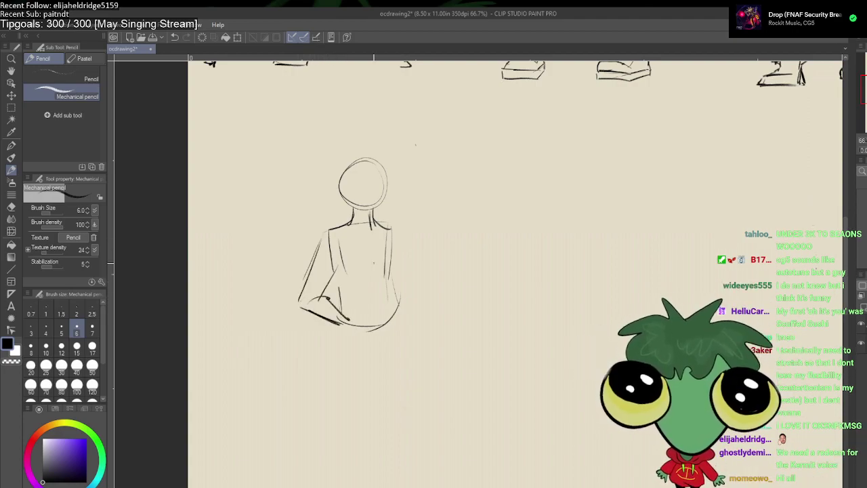
left_click_drag(389, 234, 395, 323)
left_click_drag(394, 235, 406, 333)
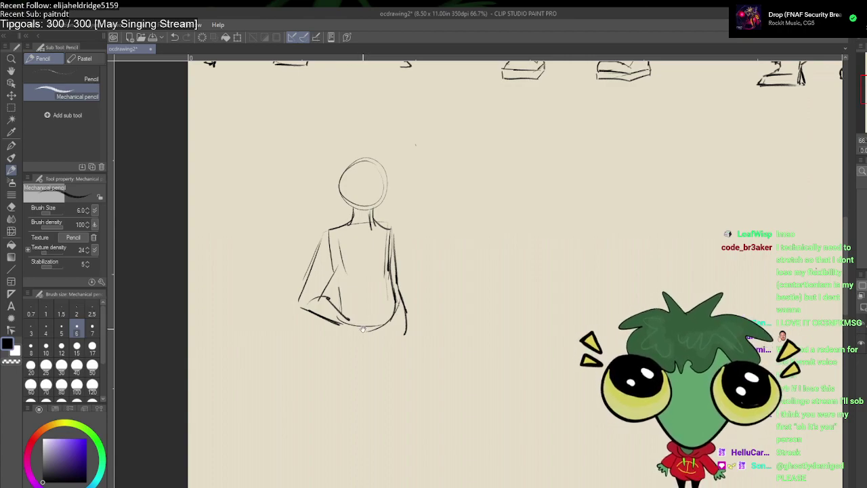
mouse_move(363, 329)
left_mouse_down()
mouse_move(370, 257)
mouse_move(401, 317)
mouse_move(395, 353)
left_mouse_up()
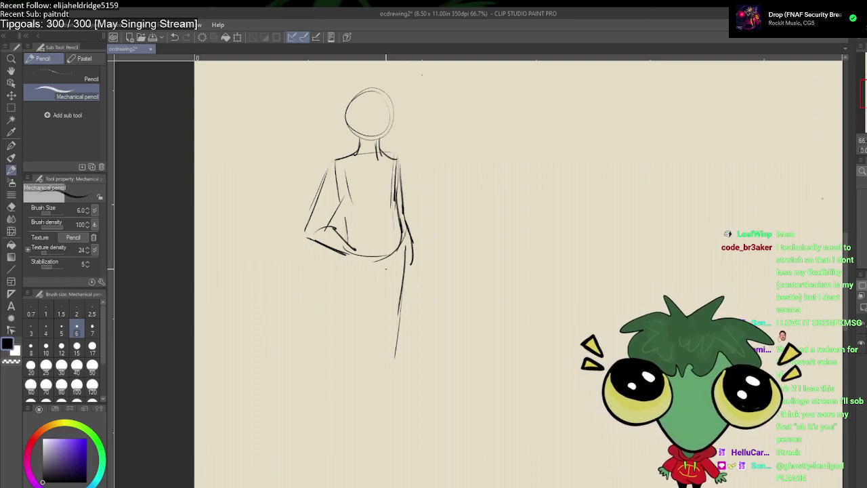
left_click_drag(385, 276, 378, 357)
left_click_drag(343, 263, 339, 350)
mouse_move(332, 366)
left_mouse_down()
mouse_move(360, 411)
mouse_move(350, 431)
left_mouse_up()
mouse_move(401, 295)
left_mouse_down()
mouse_move(404, 423)
mouse_move(370, 420)
left_mouse_up()
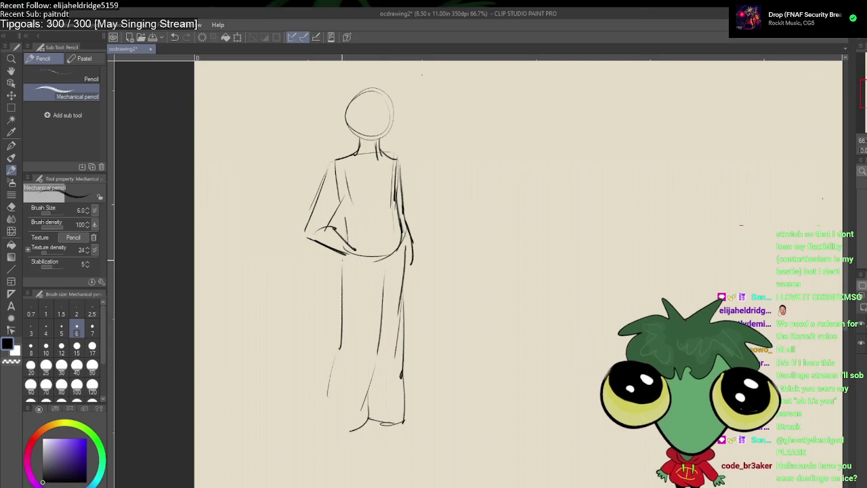
left_click_drag(342, 263, 324, 395)
left_click_drag(335, 364, 331, 418)
key("ctrl+z")
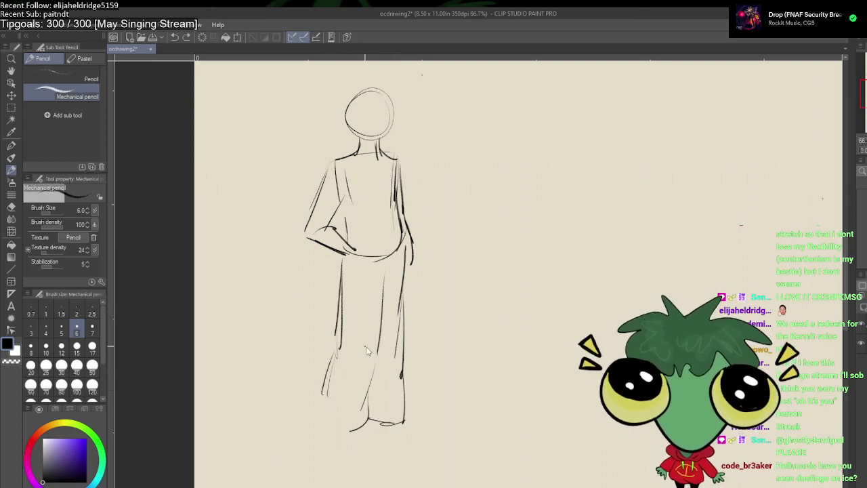
key("ctrl+z")
key("ctrl+z")
key("ctrl+z")
key("ctrl+z")
key("ctrl+z")
key("ctrl+z")
key("ctrl+z")
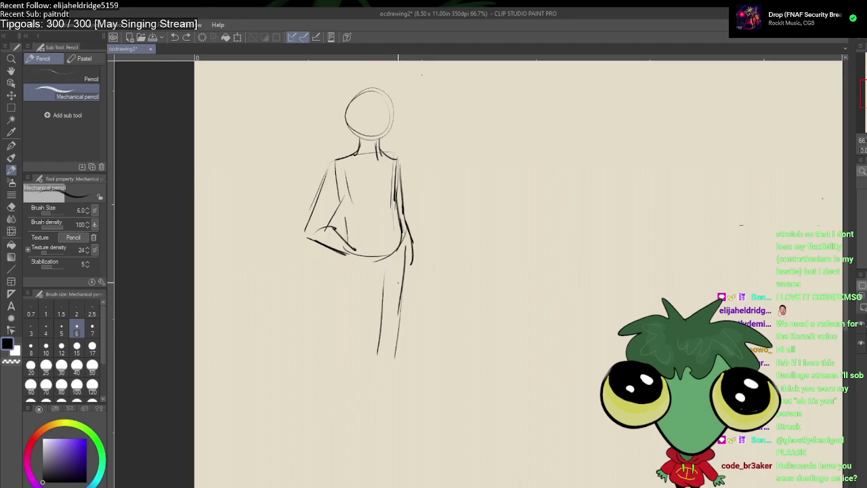
key("ctrl+z")
key("ctrl+z")
Step: Draw the figure's two long, nearly straight legs from the hips down with light pencil lines
mouse_move(407, 247)
left_mouse_down()
mouse_move(410, 336)
mouse_move(409, 266)
mouse_move(397, 386)
left_mouse_up()
key("ctrl+z")
left_click_drag(408, 334, 403, 425)
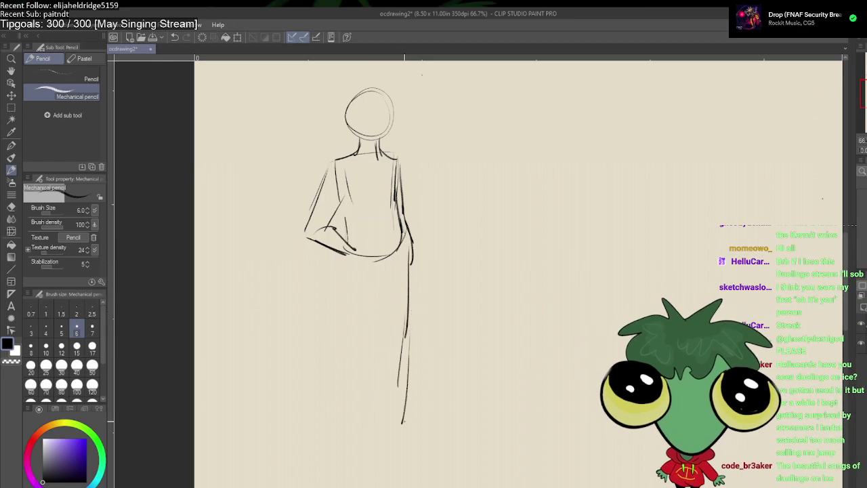
left_click_drag(385, 275, 377, 414)
left_click_drag(385, 327, 375, 432)
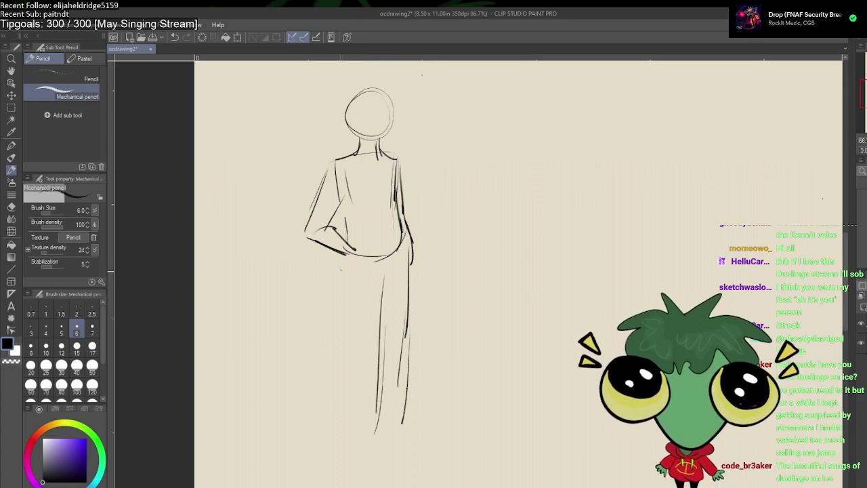
left_click_drag(347, 269, 336, 411)
key("ctrl+z")
key("ctrl+z")
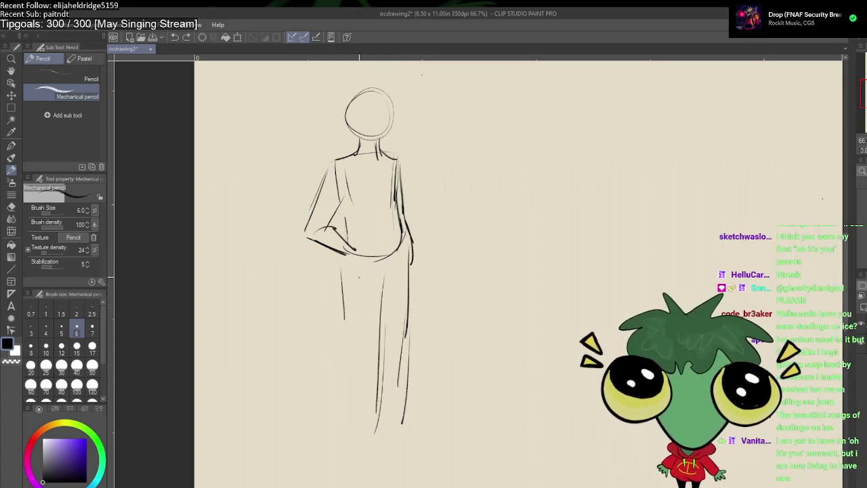
left_click_drag(344, 266, 339, 348)
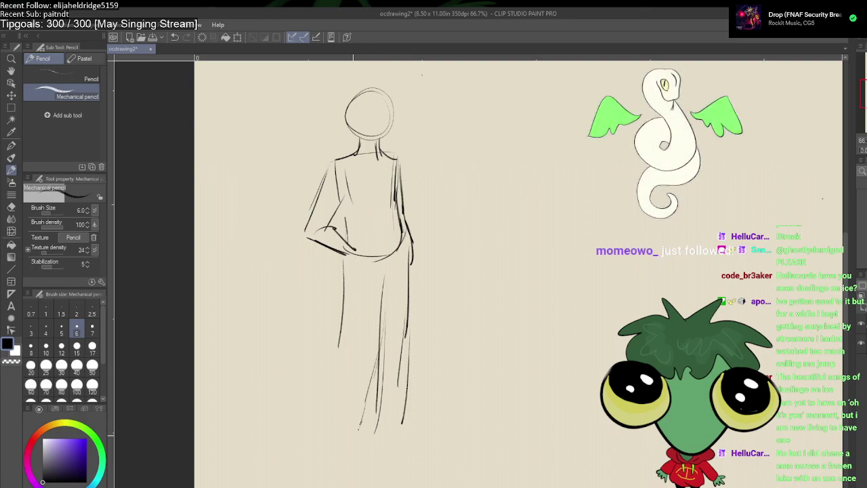
Step: Complete the flared lower trouser legs and sketch simple angular shoes beneath them
left_click_drag(359, 430, 323, 435)
left_click(324, 418)
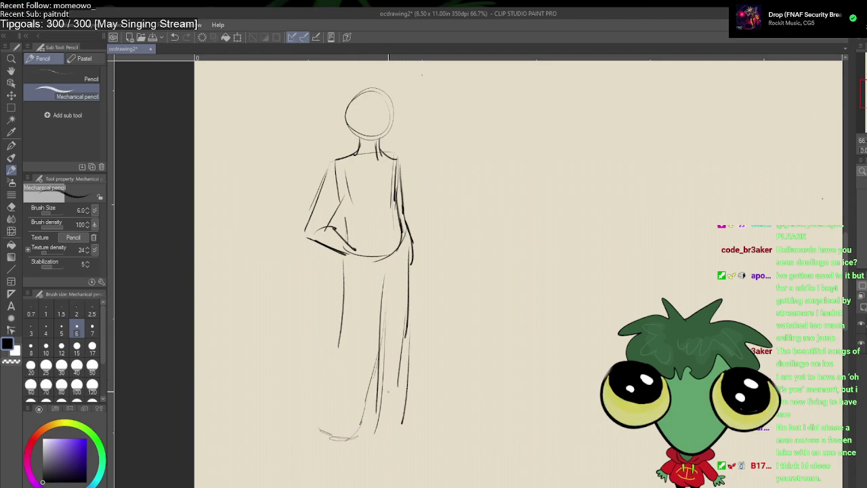
mouse_move(406, 339)
left_mouse_down()
mouse_move(403, 420)
mouse_move(409, 441)
mouse_move(431, 456)
mouse_move(374, 457)
mouse_move(404, 469)
mouse_move(363, 471)
mouse_move(334, 449)
left_mouse_up()
left_click_drag(329, 445, 357, 460)
left_click_drag(342, 355, 340, 415)
left_click_drag(342, 371, 327, 450)
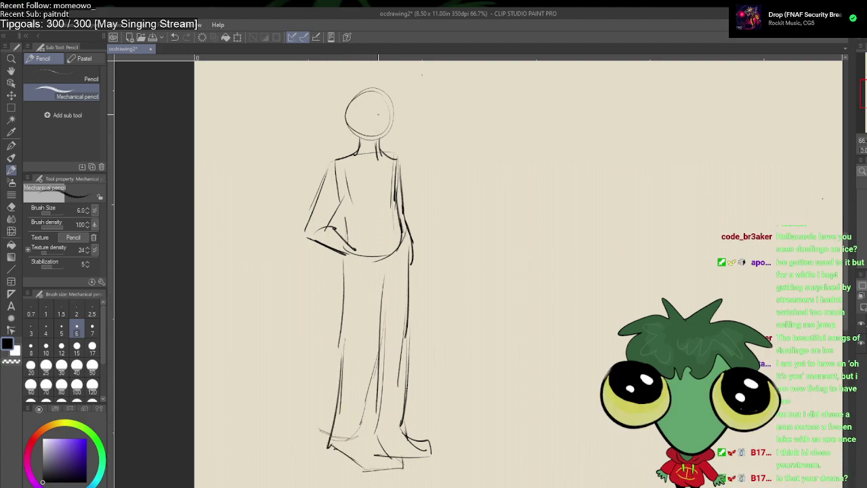
Step: Darken the head outline along the side of the face and the jaw above the neck
mouse_move(392, 98)
left_mouse_down()
mouse_move(385, 142)
mouse_move(364, 145)
mouse_move(388, 93)
left_mouse_up()
left_click_drag(389, 92, 365, 88)
mouse_move(350, 126)
left_mouse_down()
mouse_move(367, 143)
mouse_move(360, 140)
left_mouse_up()
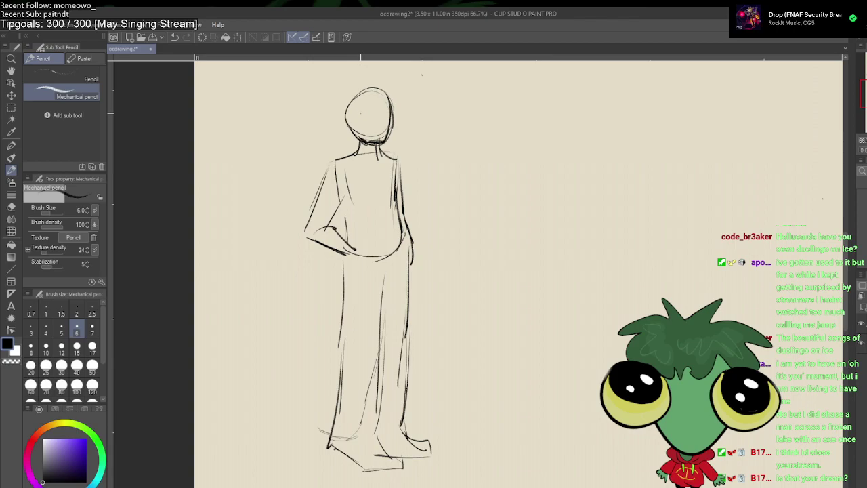
Step: Sketch round glasses on the face, with two oval lenses, a bridge and a temple arm reaching past the head
left_click_drag(370, 110, 366, 111)
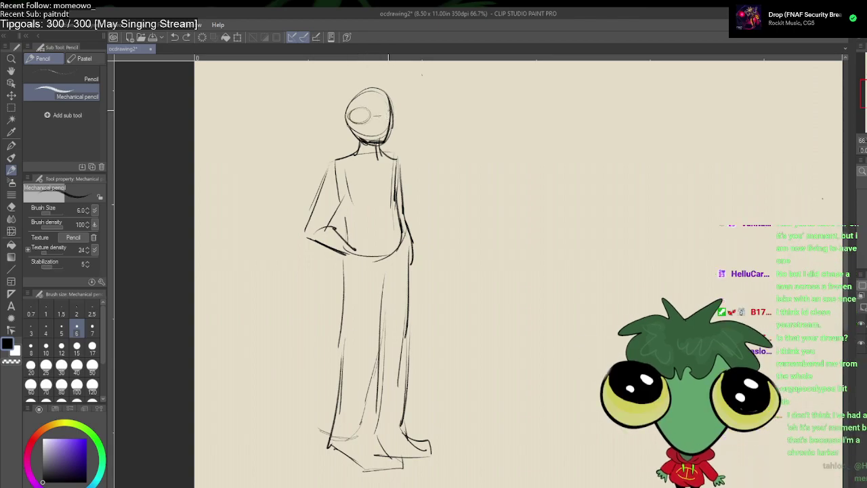
mouse_move(384, 111)
left_mouse_down()
mouse_move(361, 116)
mouse_move(379, 114)
mouse_move(365, 125)
mouse_move(356, 116)
mouse_move(378, 112)
left_mouse_up()
key("ctrl+z")
key("ctrl+z")
key("ctrl+z")
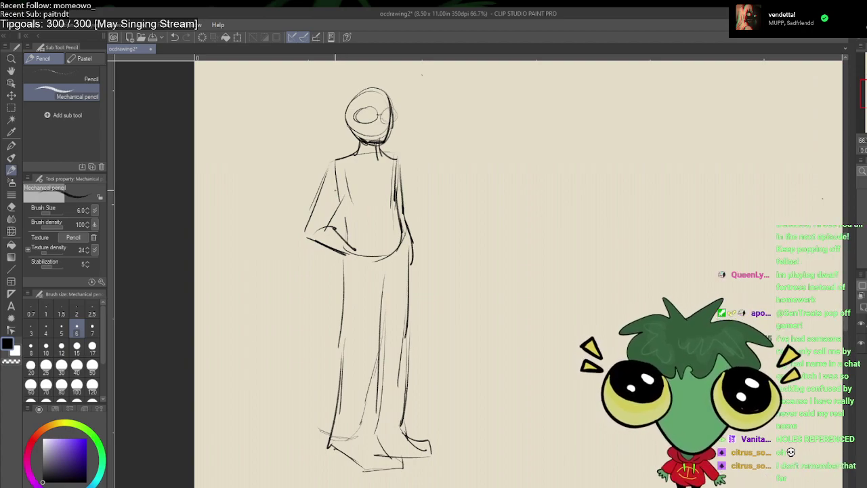
left_click_drag(358, 109, 341, 111)
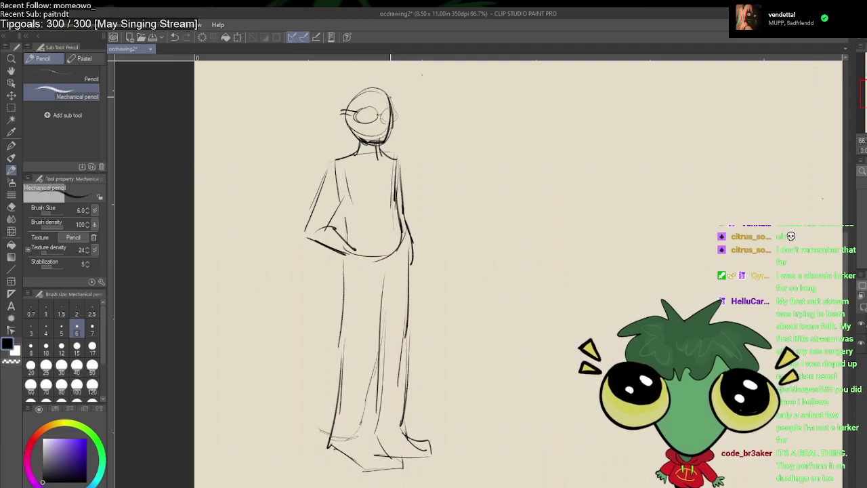
Step: Sketch swept bangs and loose hair strokes above the head, add a pointed ear, and darken the insides of the glasses' lenses
left_click_drag(381, 90, 368, 116)
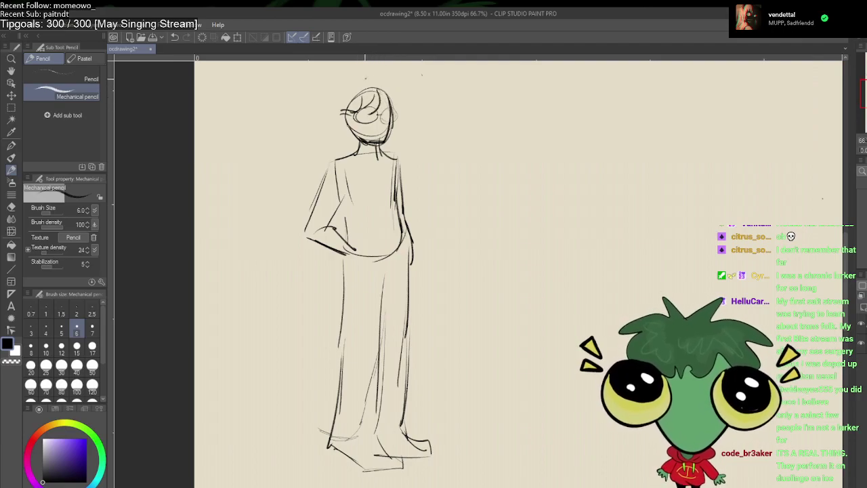
mouse_move(361, 88)
left_mouse_down()
mouse_move(379, 87)
mouse_move(343, 94)
mouse_move(328, 112)
left_mouse_up()
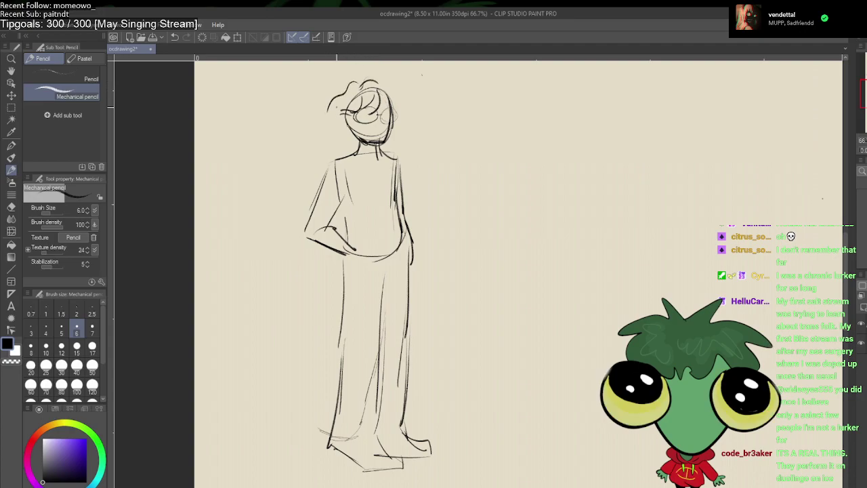
key("ctrl+z")
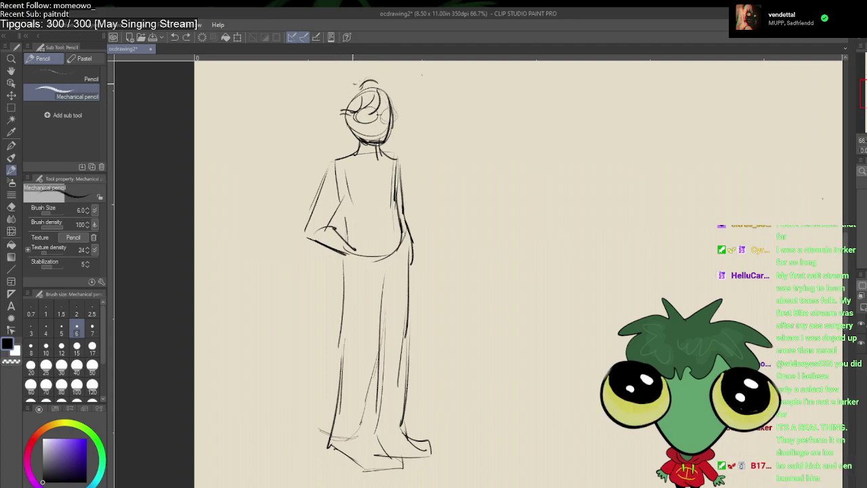
mouse_move(355, 79)
left_mouse_down()
mouse_move(325, 115)
mouse_move(351, 126)
mouse_move(340, 124)
mouse_move(395, 114)
mouse_move(389, 119)
mouse_move(393, 106)
mouse_move(396, 119)
left_mouse_up()
key("ctrl+z")
key("ctrl+z")
key("ctrl+z")
key("ctrl+z")
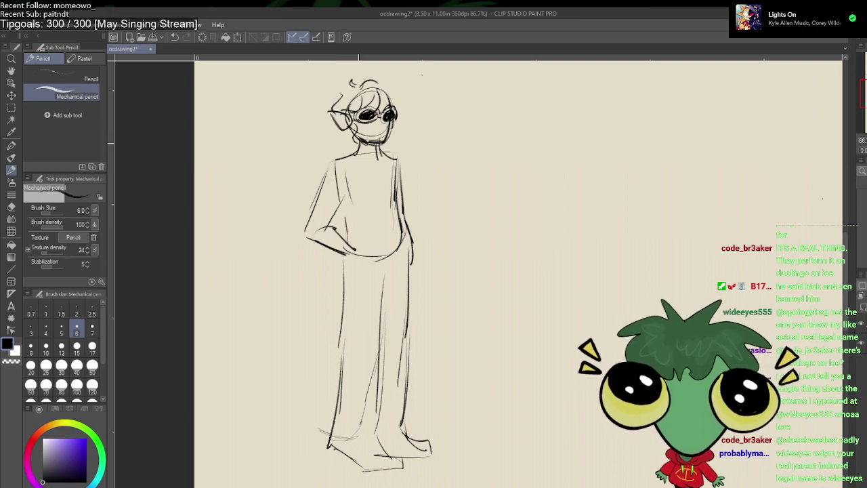
Step: Add wavy hair locks on both sides of the neck and a small mouth, and switch to the Hard eraser
mouse_move(356, 143)
left_mouse_down()
mouse_move(366, 156)
mouse_move(339, 141)
mouse_move(342, 157)
left_mouse_up()
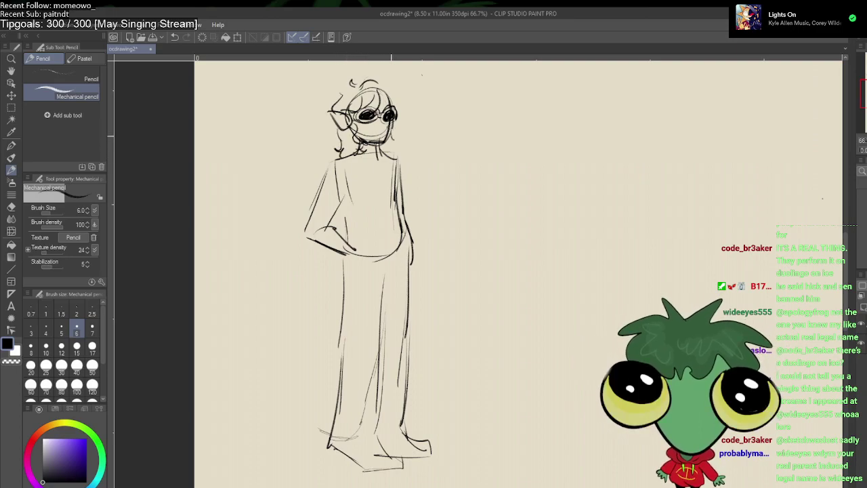
mouse_move(397, 140)
left_mouse_down()
mouse_move(384, 154)
mouse_move(375, 139)
left_mouse_up()
key("e")
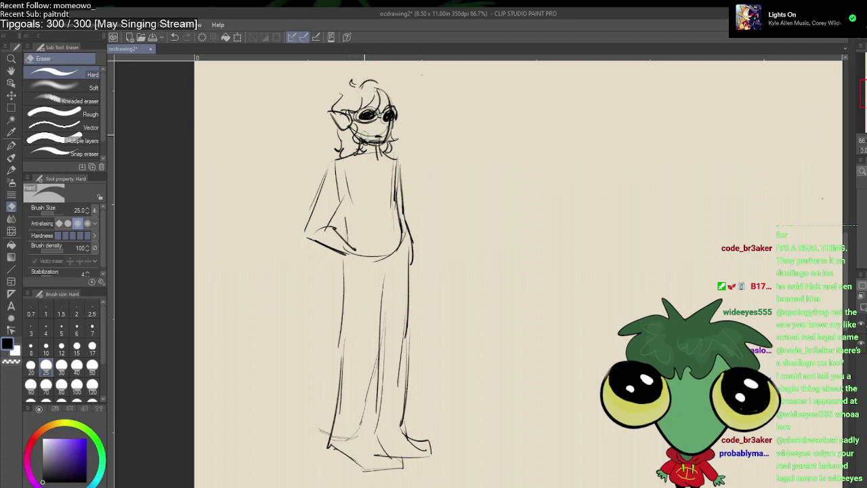
Step: Erase the stray lines across the mouth and chin, and switch to the Mechanical pencil
left_click_drag(365, 136, 377, 137)
key("p")
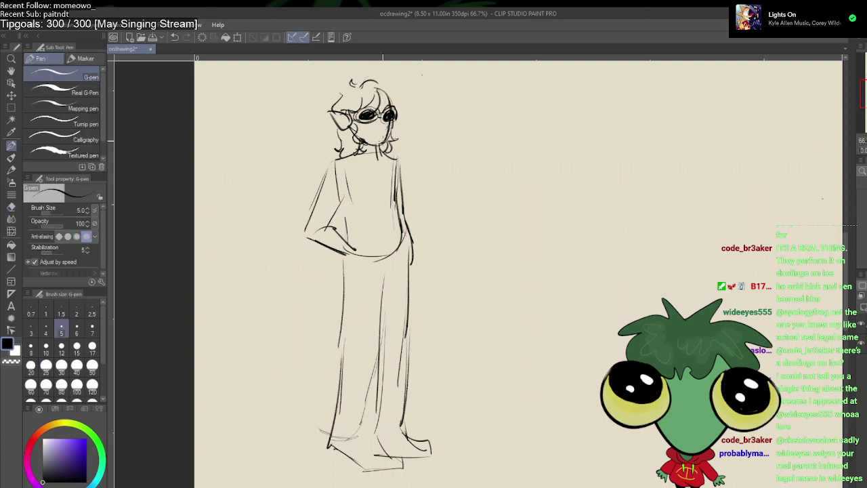
key("p")
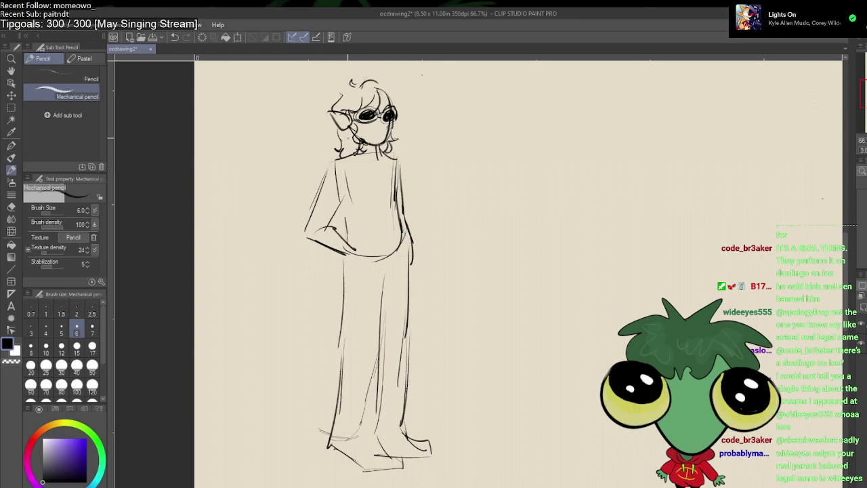
Step: Sketch a scalloped collar around the neck, the jacket's two vertical front edges down the torso and a curved shirt neckline
mouse_move(364, 155)
left_mouse_down()
mouse_move(360, 165)
mouse_move(344, 152)
left_mouse_up()
left_click_drag(350, 153, 340, 157)
mouse_move(392, 152)
left_mouse_down()
mouse_move(381, 162)
mouse_move(364, 256)
left_mouse_up()
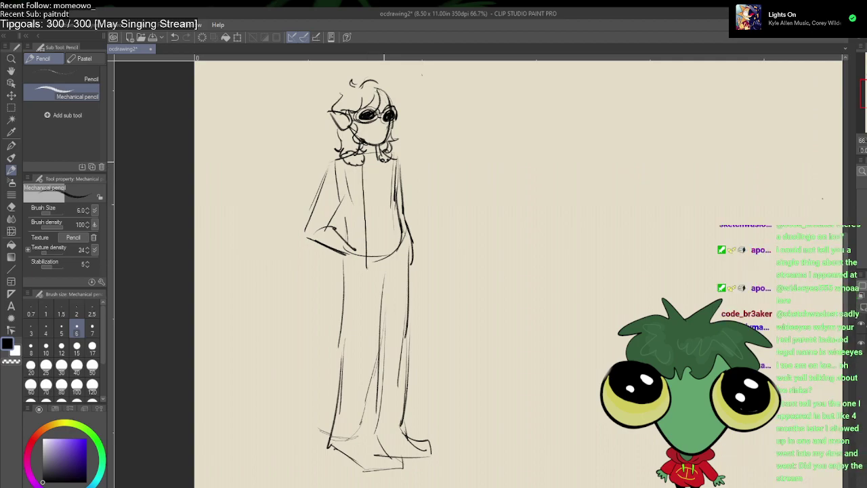
left_click_drag(388, 201, 387, 264)
mouse_move(360, 164)
left_mouse_down()
mouse_move(382, 168)
mouse_move(363, 170)
left_mouse_up()
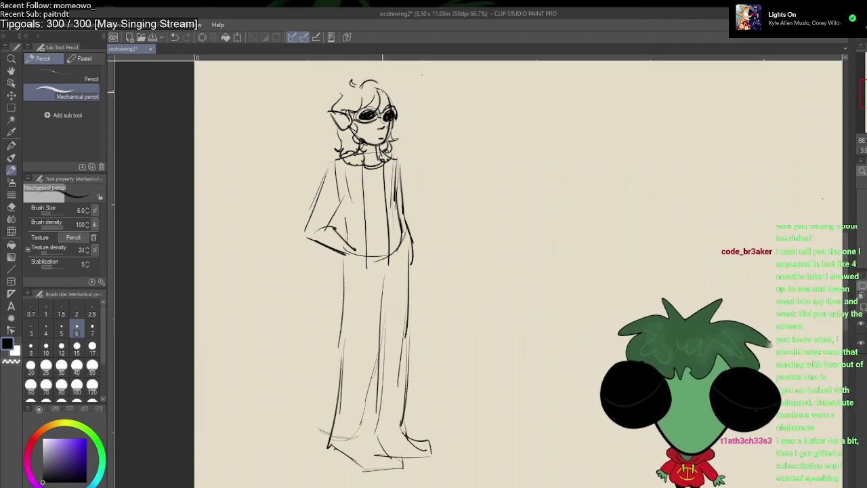
Step: Add wavy hair strokes over the crown and beside the face, and an inner line in the pointed ear
left_click_drag(388, 88, 401, 109)
key("ctrl+z")
key("ctrl+z")
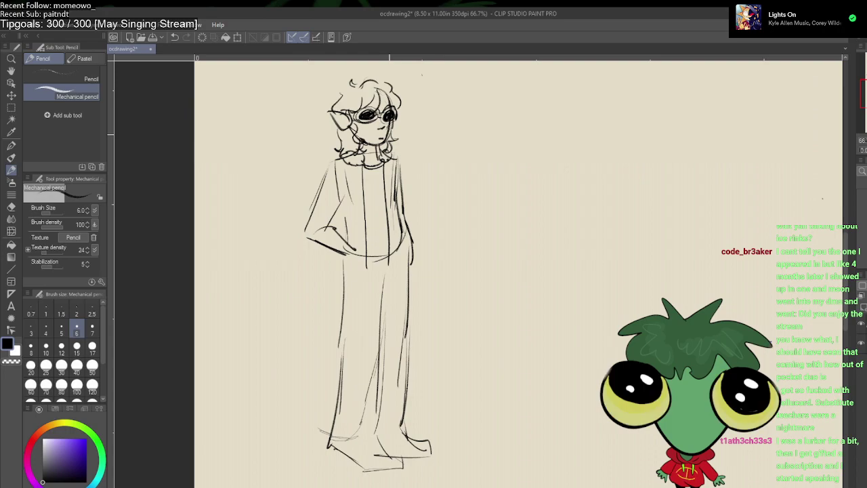
left_click_drag(391, 135, 398, 139)
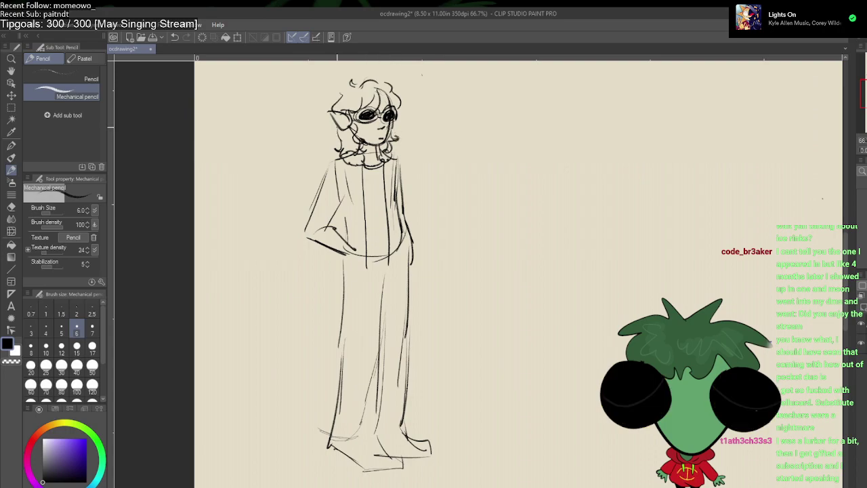
left_click_drag(339, 129, 352, 153)
left_click_drag(345, 134, 352, 144)
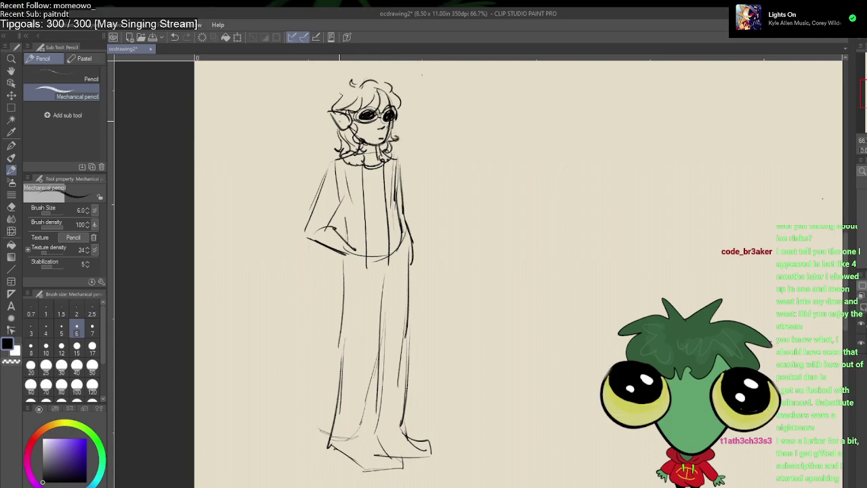
left_click_drag(339, 115, 346, 122)
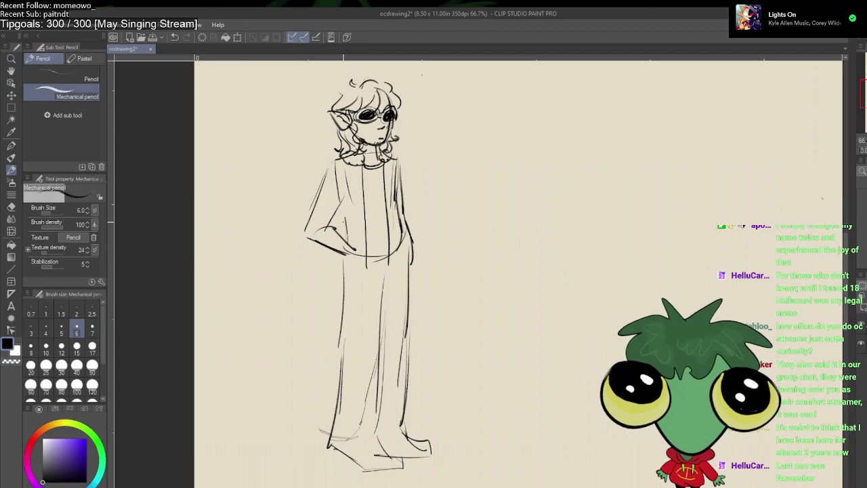
Step: Darken the outline of the arm resting on the hip, erase the extra lines inside its forearm and draw its shoulder
mouse_move(332, 223)
left_mouse_down()
mouse_move(356, 249)
mouse_move(336, 258)
left_mouse_up()
left_click_drag(310, 240, 330, 254)
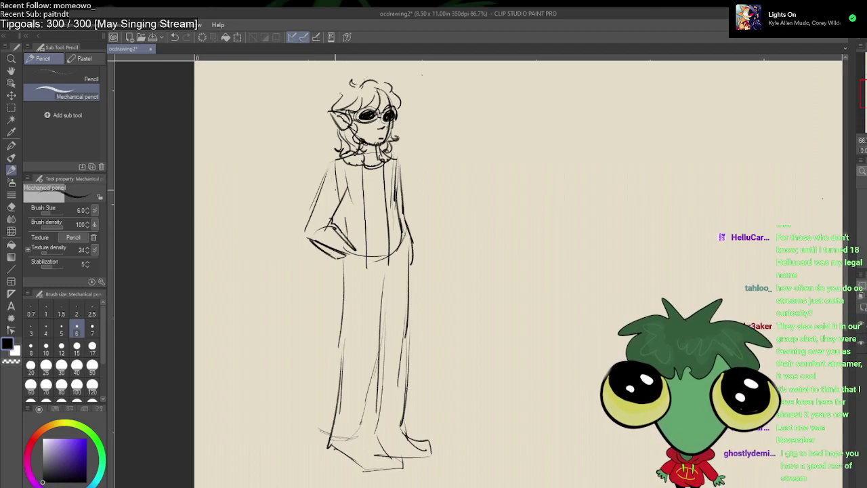
left_click_drag(327, 167, 312, 237)
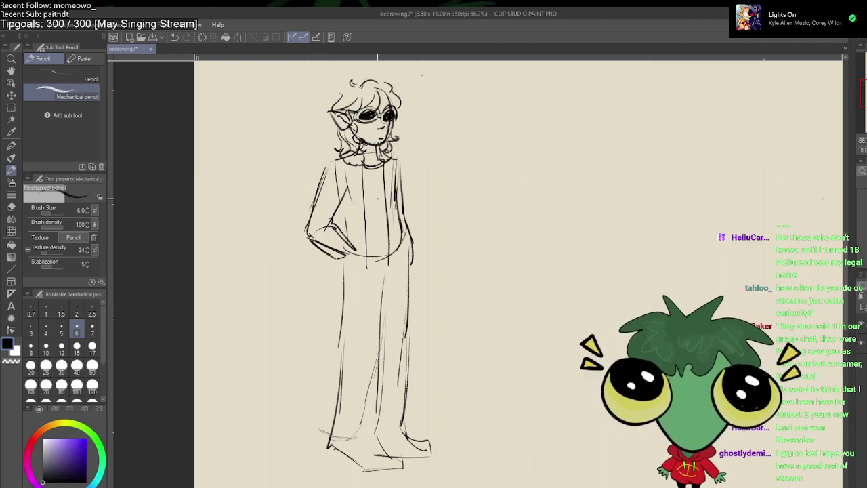
key("e")
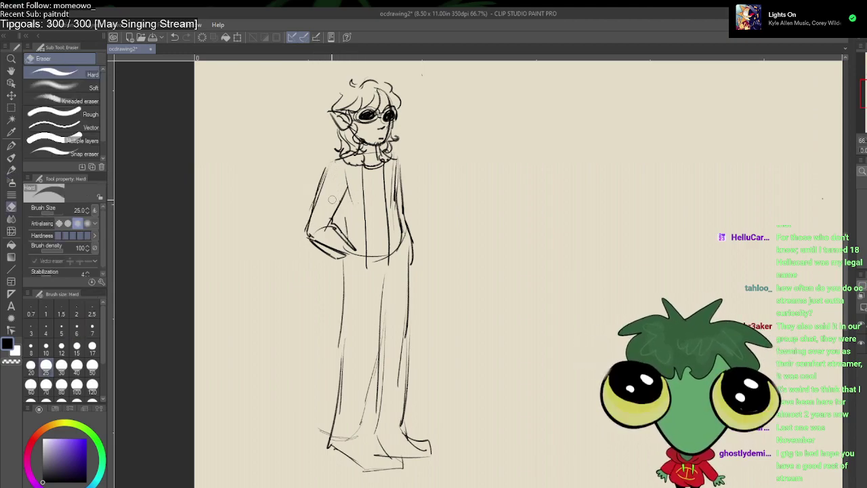
mouse_move(316, 234)
left_mouse_down()
mouse_move(334, 234)
mouse_move(347, 249)
mouse_move(332, 251)
left_mouse_up()
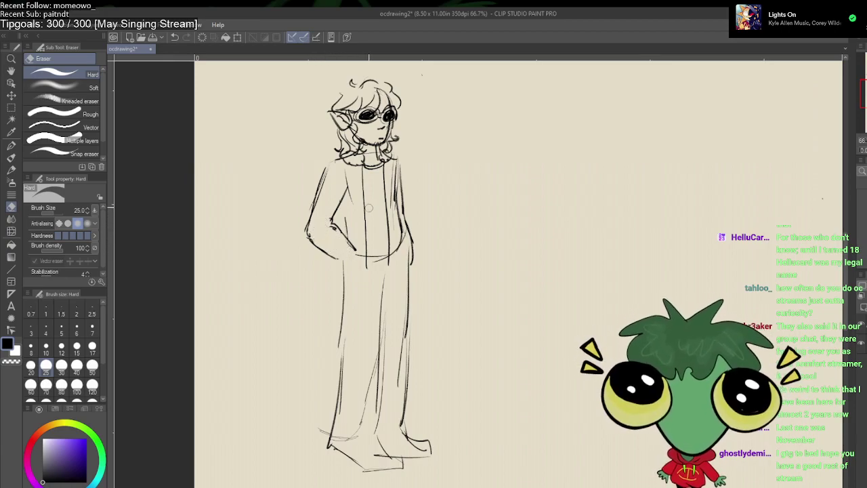
key("p")
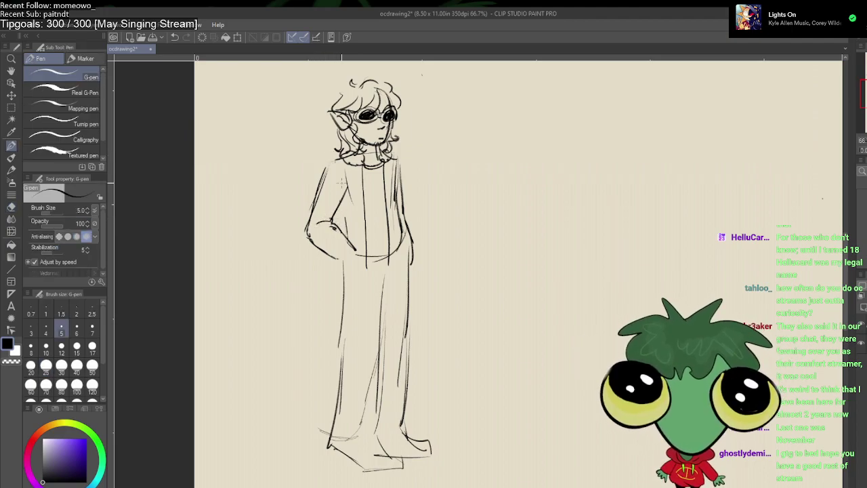
left_click_drag(320, 162, 331, 171)
key("ctrl+z")
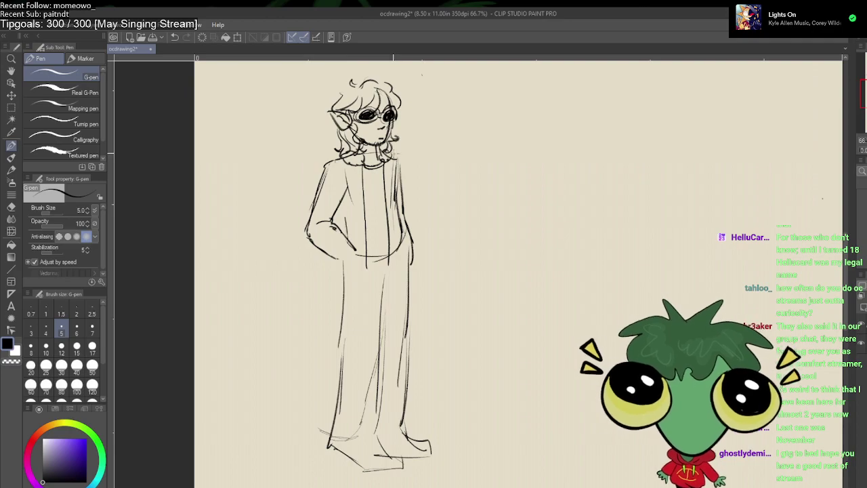
mouse_move(398, 152)
left_mouse_down()
mouse_move(415, 201)
mouse_move(415, 252)
mouse_move(416, 225)
left_mouse_up()
key("ctrl+z")
key("ctrl+z")
key("ctrl+z")
key("ctrl+z")
key("ctrl+z")
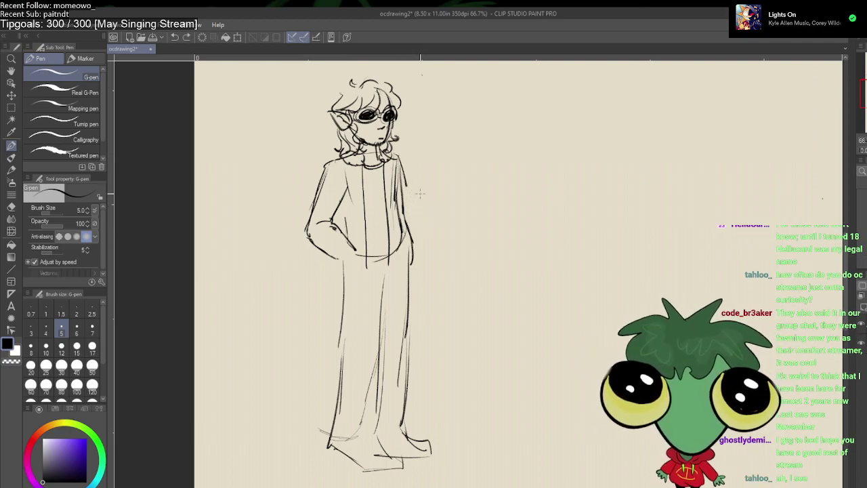
Step: Draw the far arm bent at the elbow with the Mechanical pencil, and close the near sleeve at the hip
key("p")
mouse_move(393, 150)
left_mouse_down()
mouse_move(410, 196)
mouse_move(426, 220)
mouse_move(419, 223)
mouse_move(427, 220)
mouse_move(419, 248)
left_mouse_up()
left_click_drag(427, 213, 420, 223)
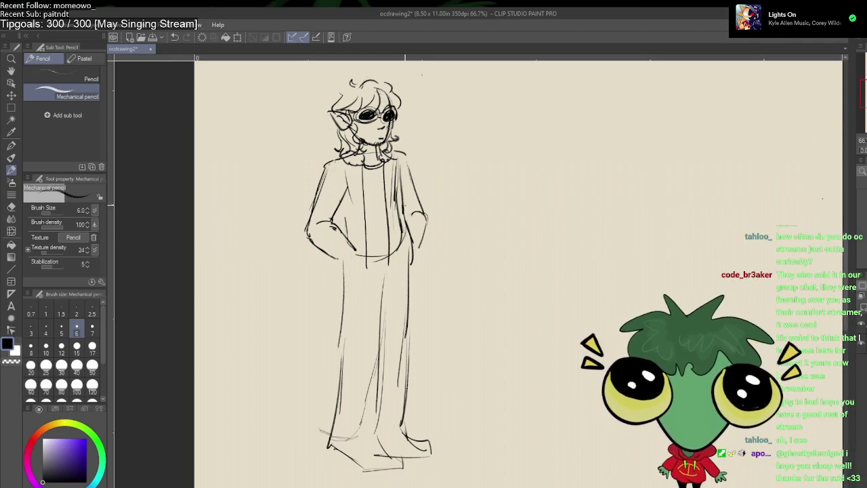
mouse_move(342, 201)
left_mouse_down()
mouse_move(355, 262)
mouse_move(337, 262)
left_mouse_up()
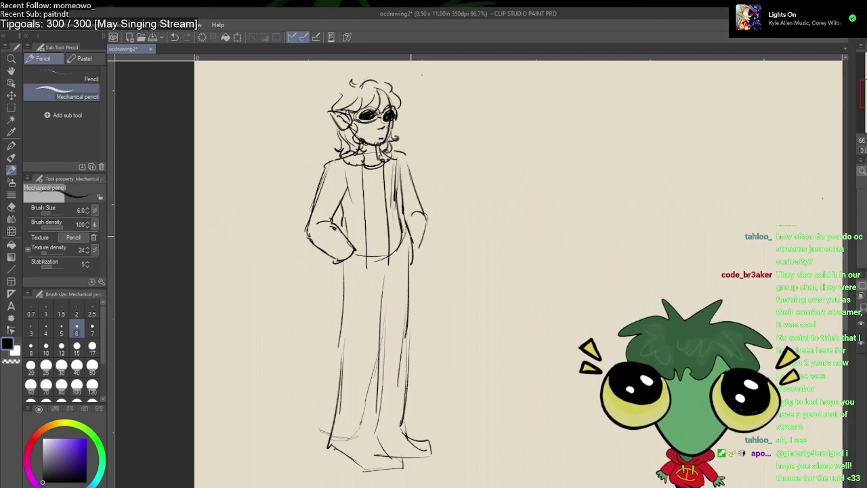
Step: Erase the old arm lines beside the torso and redraw the jacket's side edge and the far hand at the waist
key("e")
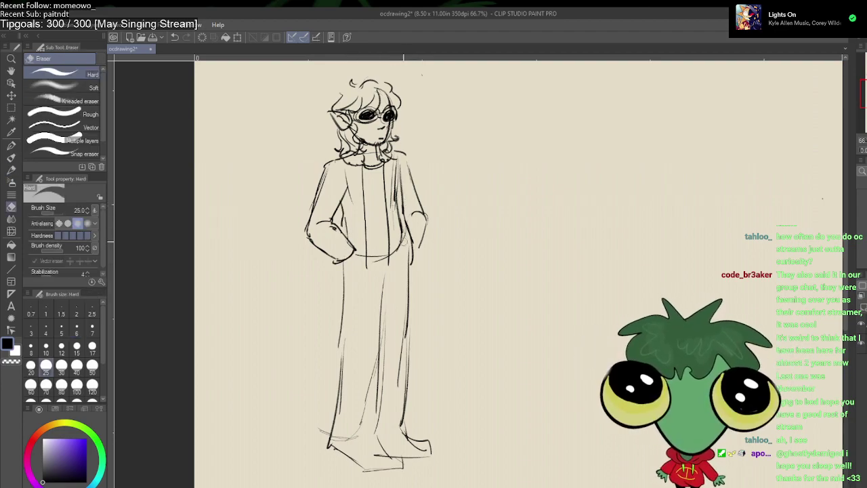
mouse_move(397, 164)
left_mouse_down()
mouse_move(403, 237)
mouse_move(396, 253)
mouse_move(417, 251)
left_mouse_up()
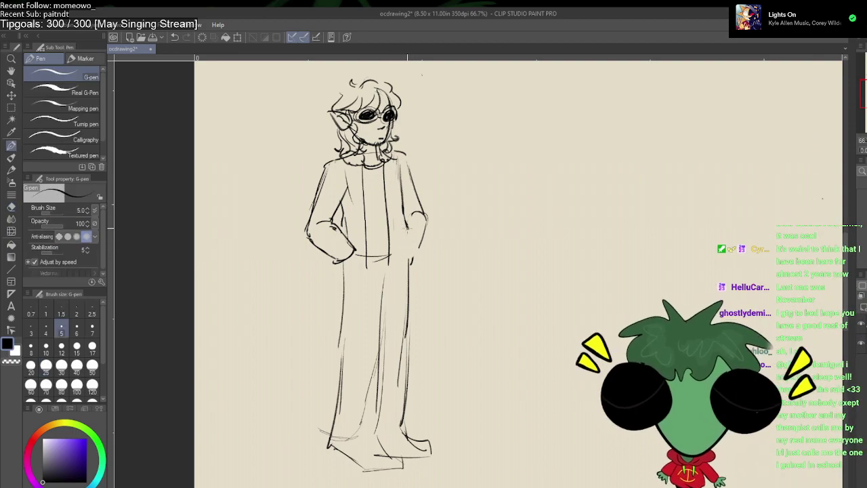
key("p")
mouse_move(407, 214)
left_mouse_down()
mouse_move(406, 242)
mouse_move(415, 237)
mouse_move(412, 225)
mouse_move(411, 263)
left_mouse_up()
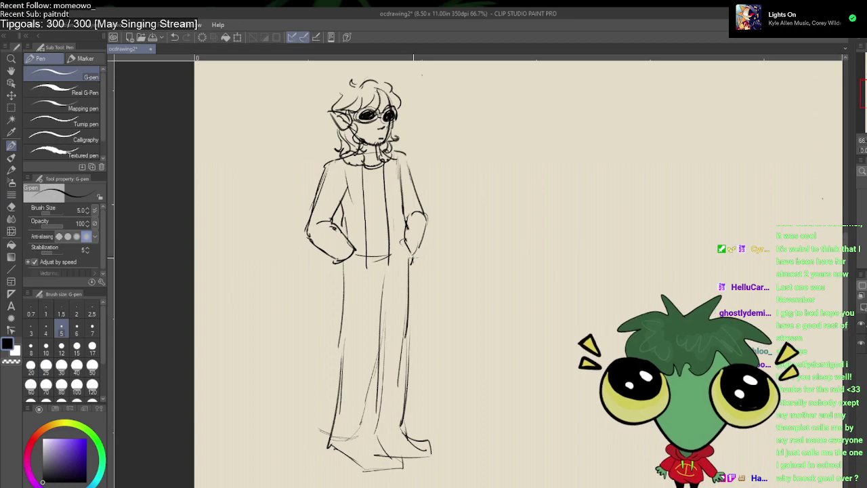
key("p")
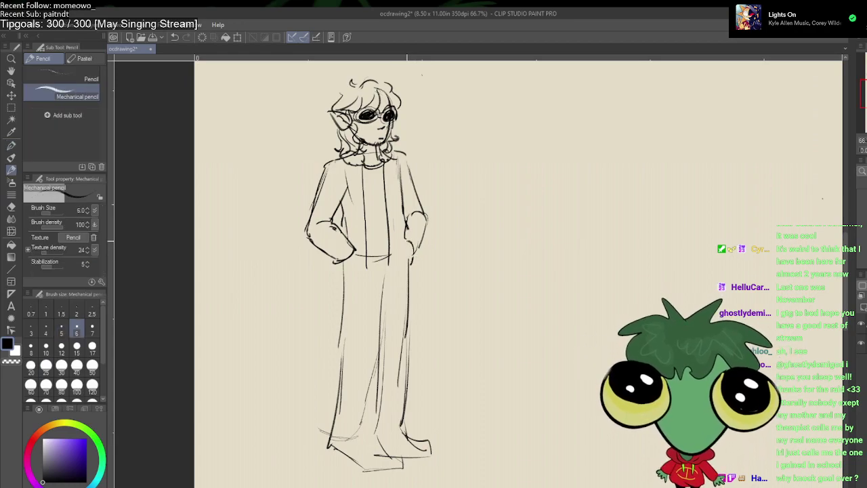
Step: Sketch the open jacket's lower corners below both hands and a curved waistband between its front edges
mouse_move(365, 257)
left_mouse_down()
mouse_move(347, 280)
mouse_move(323, 273)
left_mouse_up()
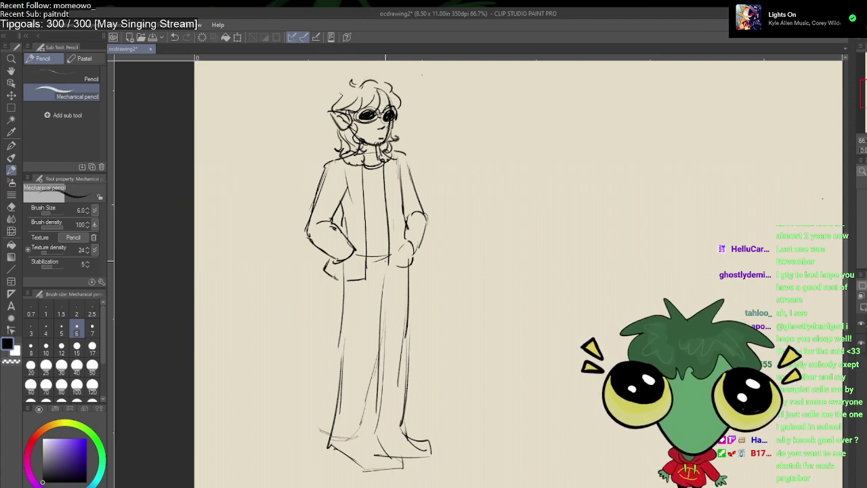
mouse_move(389, 258)
left_mouse_down()
mouse_move(387, 271)
mouse_move(416, 263)
mouse_move(395, 276)
left_mouse_up()
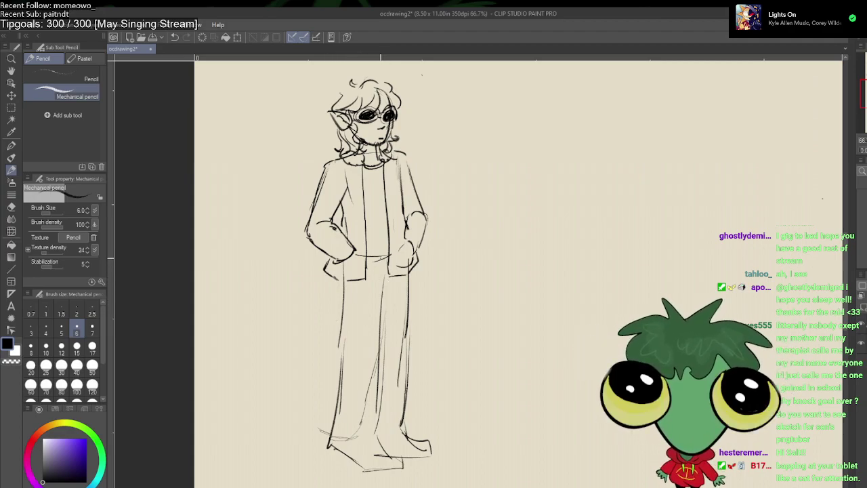
left_click_drag(390, 260, 363, 258)
Step: Erase the upper outlines of both jacket sleeves with the Hard eraser
key("e")
mouse_move(356, 203)
left_mouse_down()
mouse_move(330, 222)
mouse_move(319, 223)
mouse_move(315, 189)
left_mouse_up()
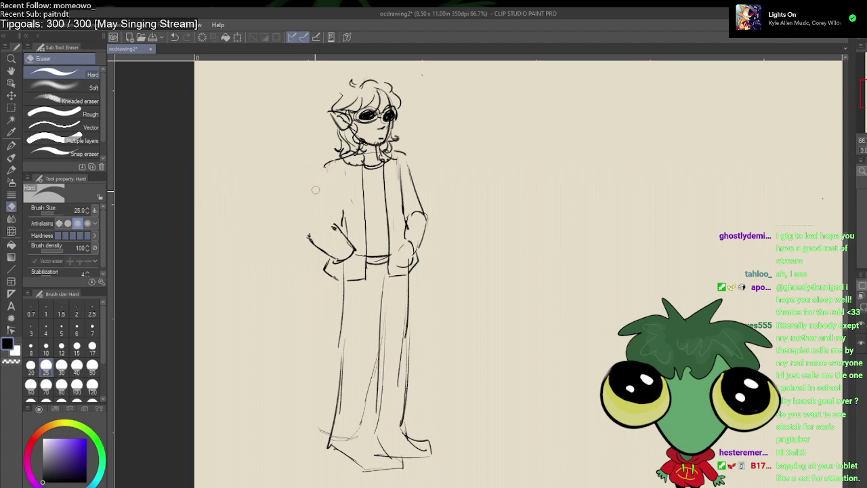
left_click_drag(417, 206, 413, 218)
Step: Redraw both jacket sleeves as wider, puffier shapes from the shoulders to the elbows and cuffs with the Mechanical pencil
key("p")
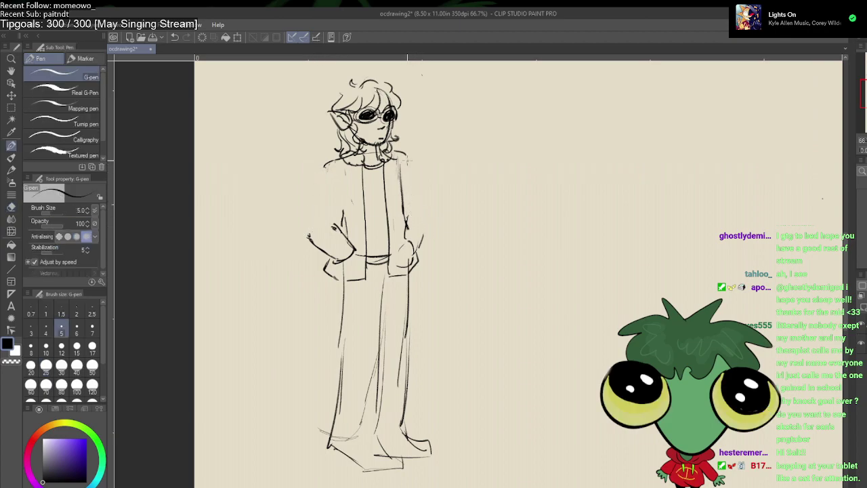
left_click_drag(410, 156, 431, 215)
key("ctrl+z")
key("p")
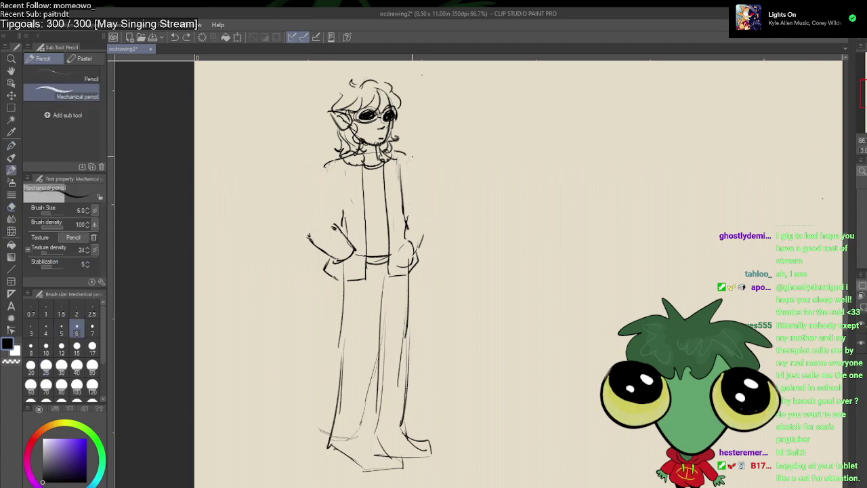
left_click_drag(412, 158, 429, 208)
key("ctrl+z")
mouse_move(411, 157)
left_mouse_down()
mouse_move(432, 214)
mouse_move(406, 217)
left_mouse_up()
mouse_move(318, 167)
left_mouse_down()
mouse_move(302, 228)
mouse_move(310, 238)
left_mouse_up()
mouse_move(348, 188)
left_mouse_down()
mouse_move(349, 244)
mouse_move(308, 239)
left_mouse_up()
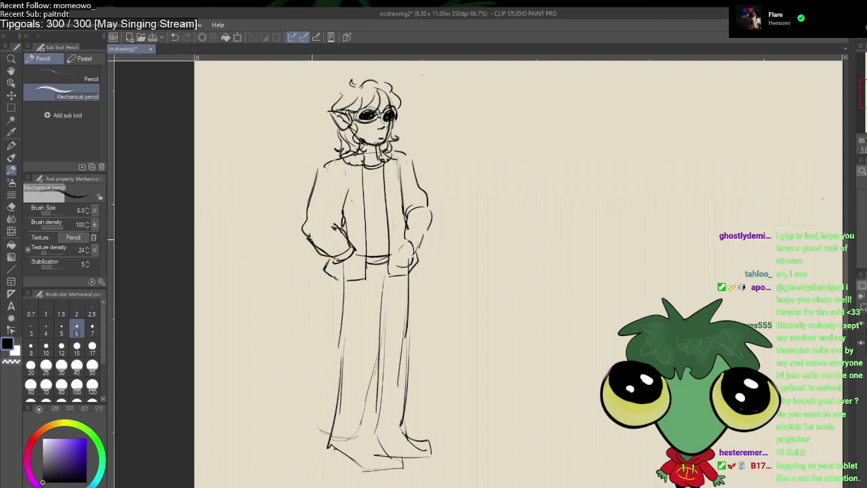
Step: Erase the leftover lines inside the near forearm, join the near shoulder to its sleeve and clean up the old shoulder marks
key("e")
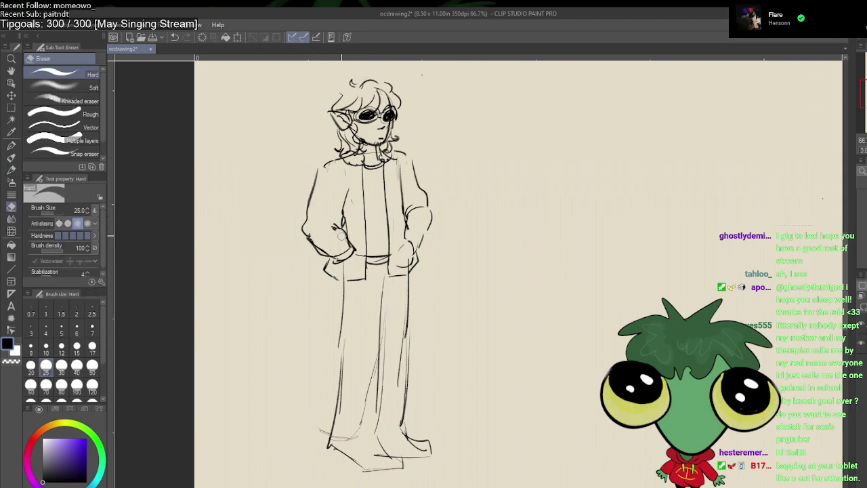
mouse_move(332, 242)
left_mouse_down()
mouse_move(324, 252)
mouse_move(315, 237)
left_mouse_up()
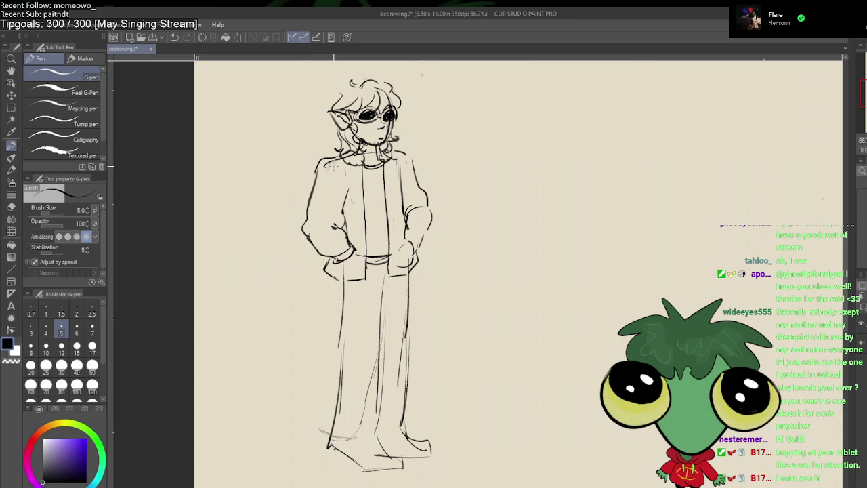
key("p")
key("e")
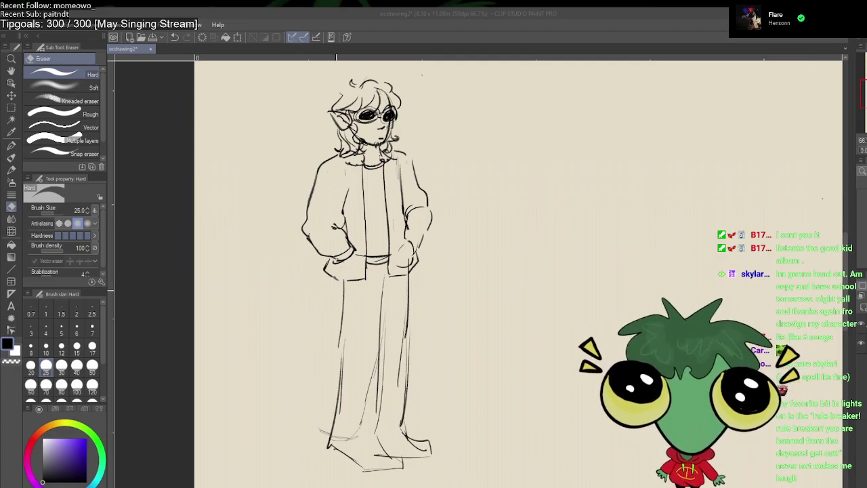
key("p")
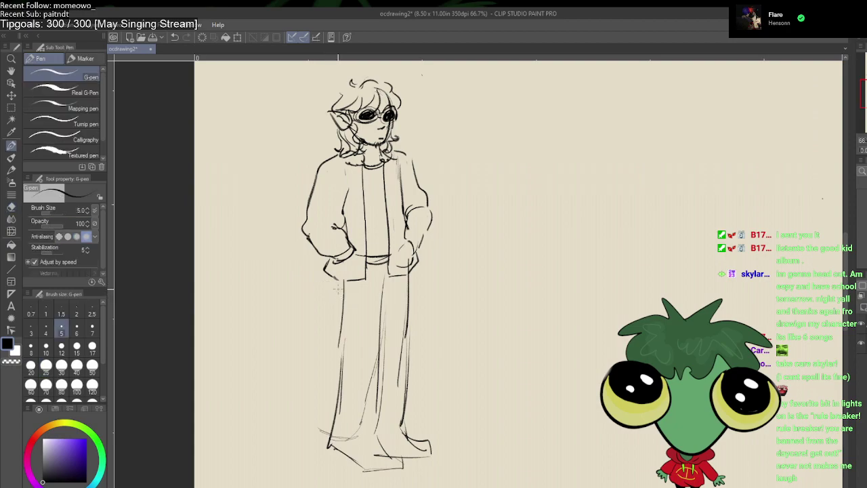
left_click_drag(338, 280, 328, 423)
left_click_drag(336, 277, 331, 376)
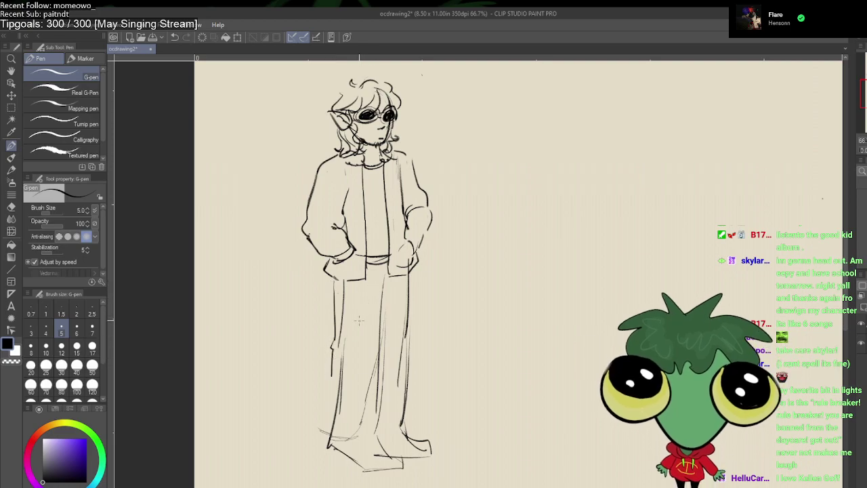
key("ctrl+z")
Step: Outline wide trouser legs with the Mechanical pencil, adding knee folds on the outer sides and a hem above the shoe
key("p")
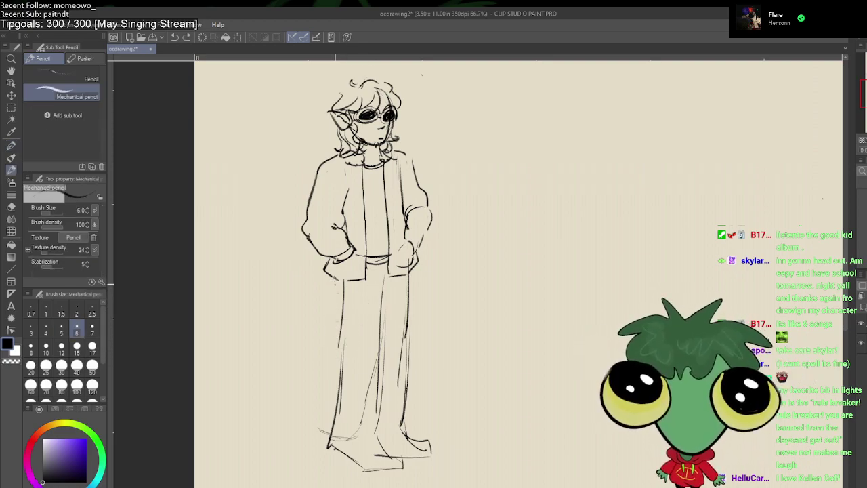
left_click_drag(334, 281, 333, 361)
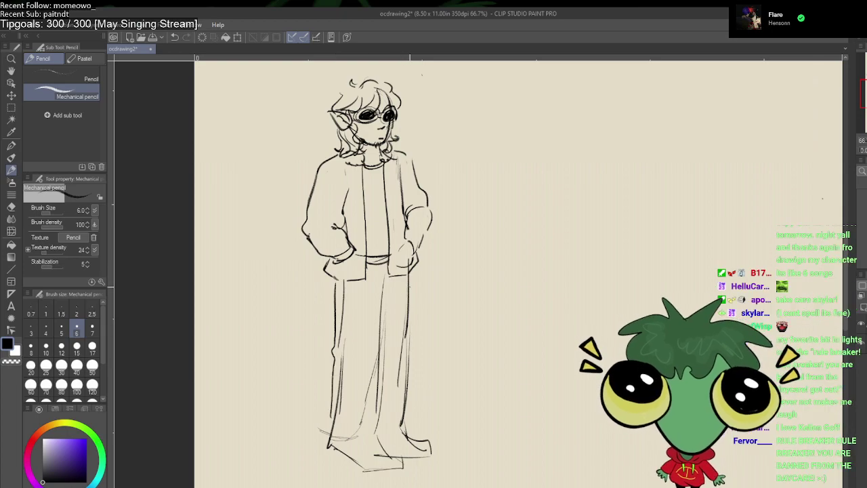
mouse_move(405, 422)
left_mouse_down()
mouse_move(411, 432)
mouse_move(343, 435)
mouse_move(328, 431)
mouse_move(332, 420)
left_mouse_up()
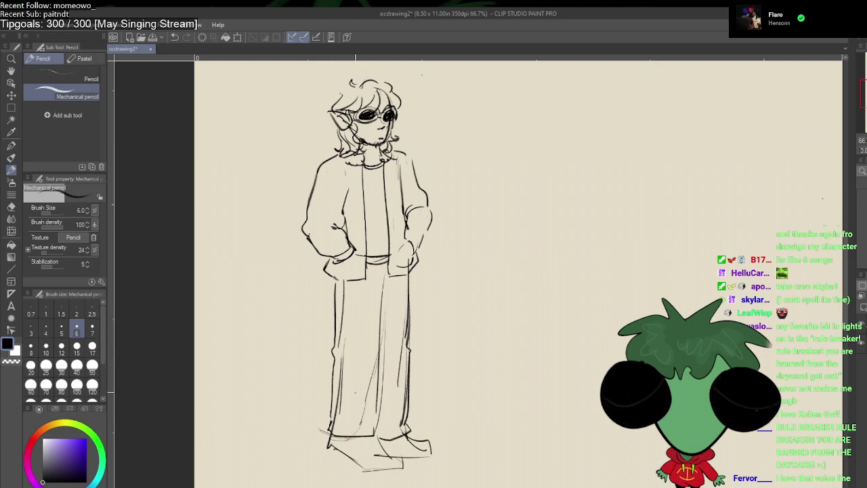
Step: Erase the leftover sketch lines inside the trouser legs with the Hard eraser and refine both shoes with the G-pen
key("e")
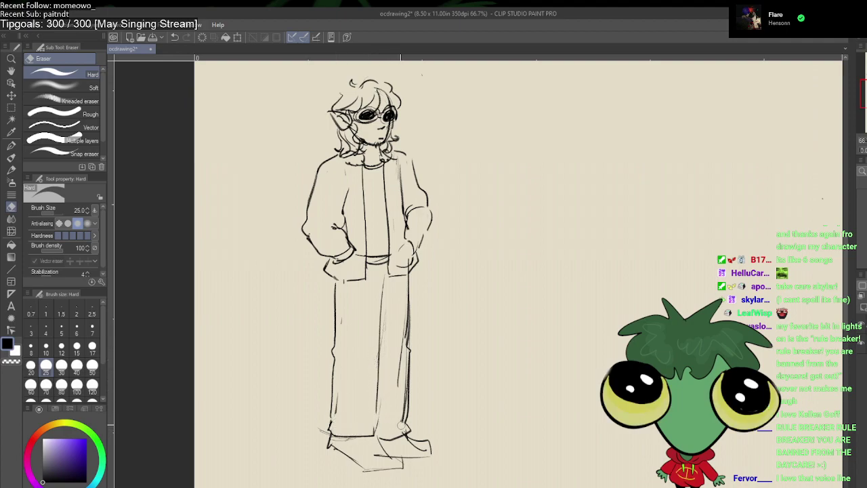
left_click_drag(405, 409, 402, 365)
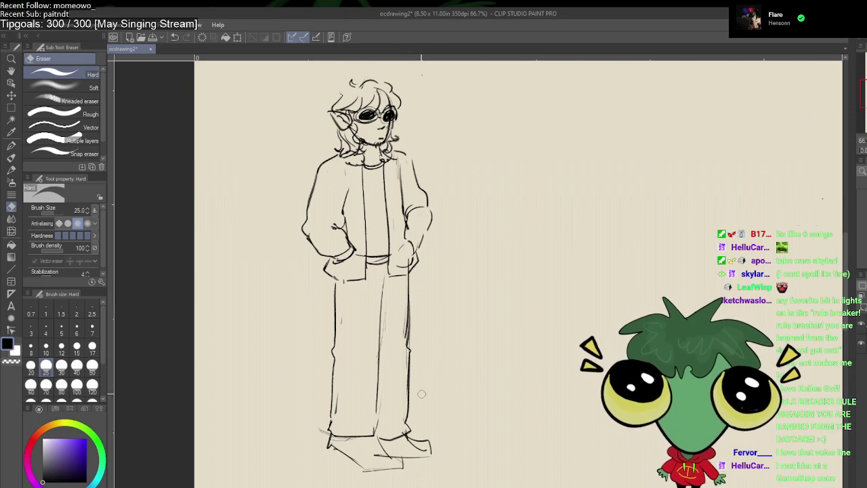
key("p")
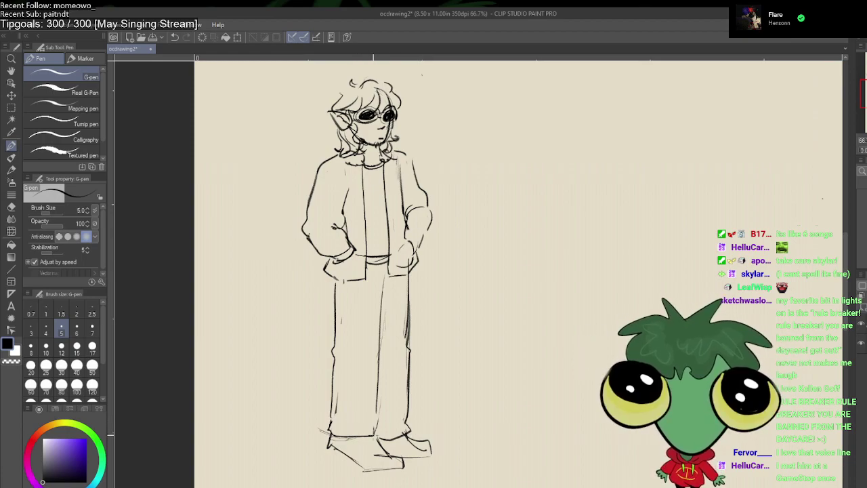
left_click_drag(342, 439, 427, 449)
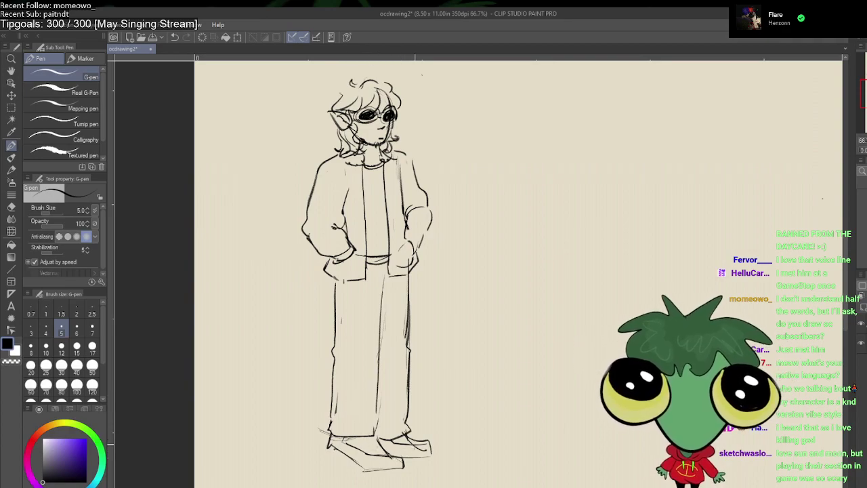
Step: Draw creases across both trouser knees and a short fly below the jacket opening with the G-pen
key("e")
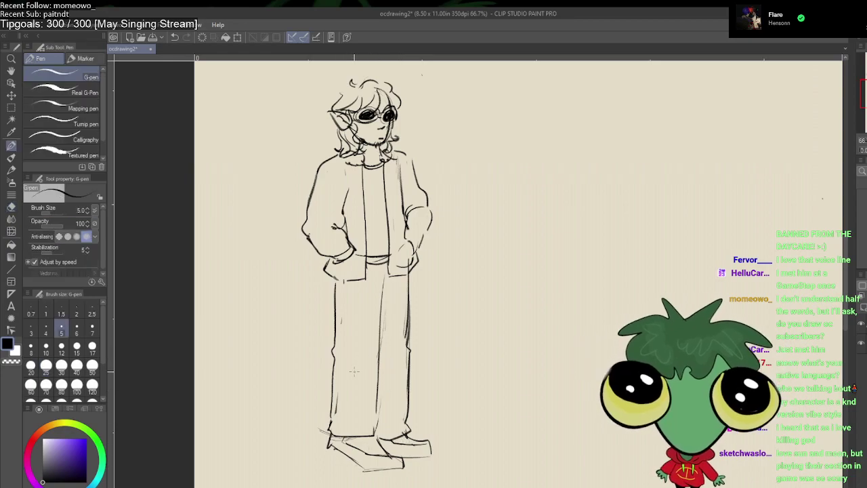
key("p")
mouse_move(345, 362)
left_mouse_down()
mouse_move(378, 367)
mouse_move(369, 361)
left_mouse_up()
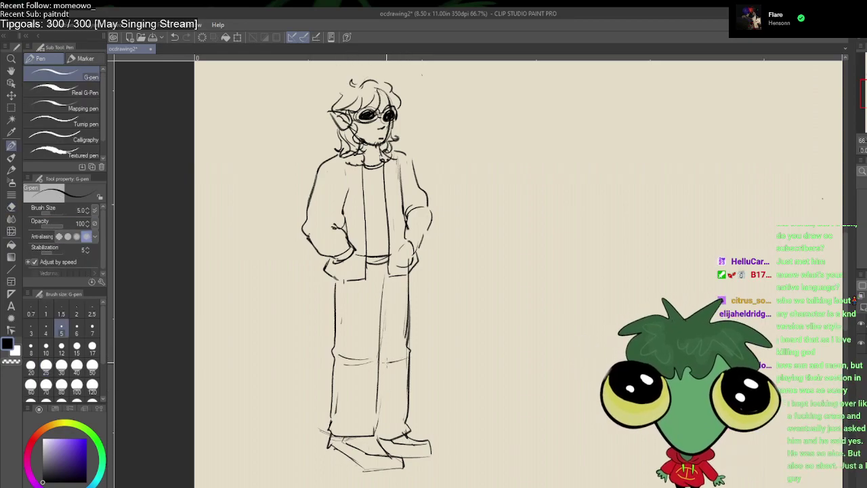
left_click_drag(389, 274, 384, 286)
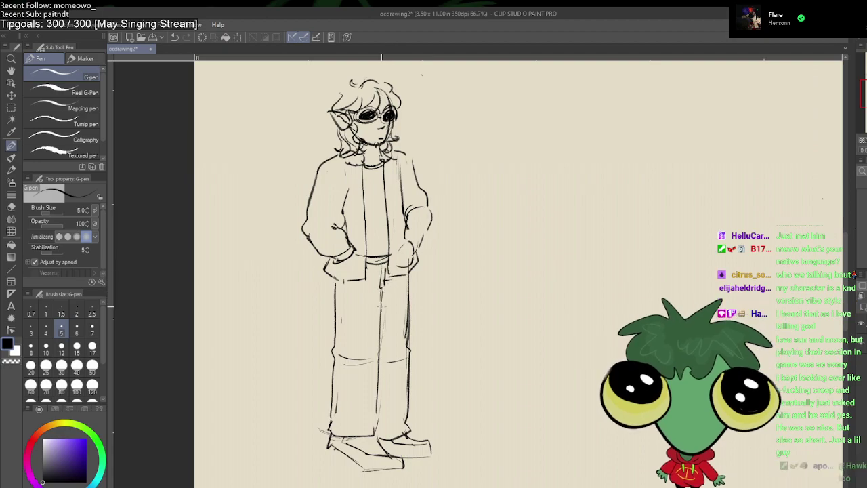
Step: Add a short crease across the shirt's lower front with the Mechanical pencil
key("p")
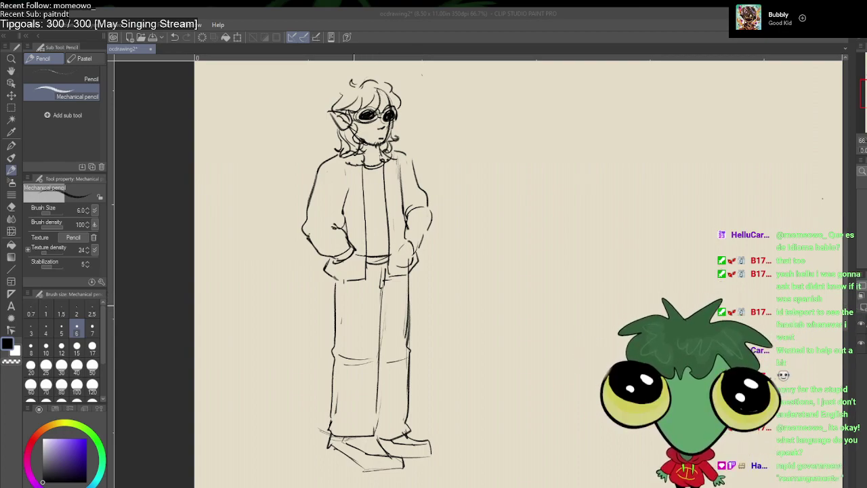
key("alt+Tab")
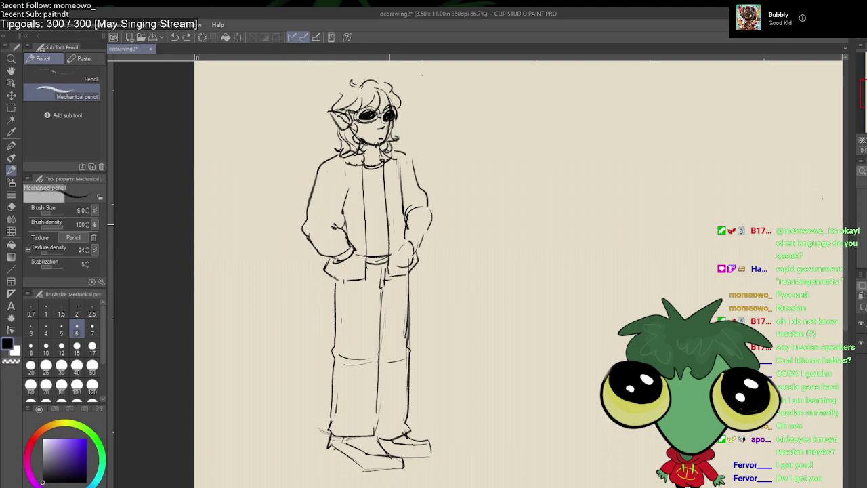
mouse_move(370, 229)
left_mouse_down()
mouse_move(391, 227)
mouse_move(366, 220)
left_mouse_up()
key("ctrl+z")
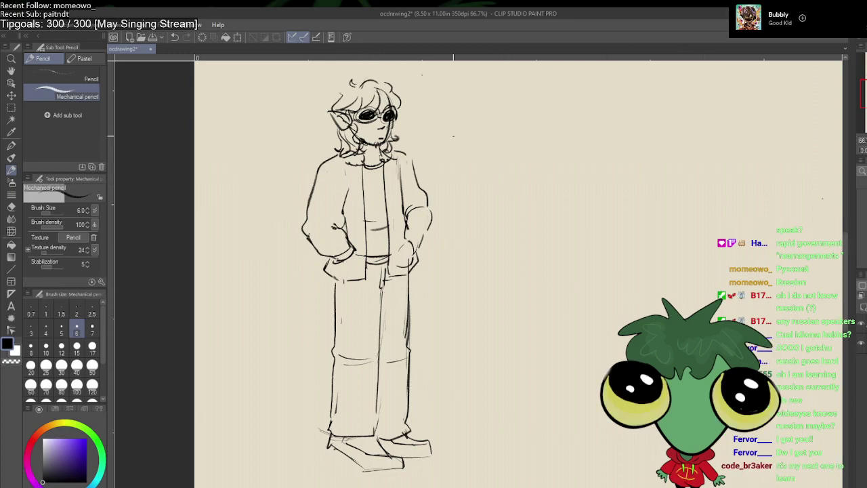
Step: Handwrite the character's name as a label beside the figure's head
mouse_move(429, 108)
left_mouse_down()
mouse_move(429, 119)
mouse_move(454, 120)
left_mouse_up()
left_click_drag(450, 112, 464, 119)
left_click_drag(467, 111, 479, 119)
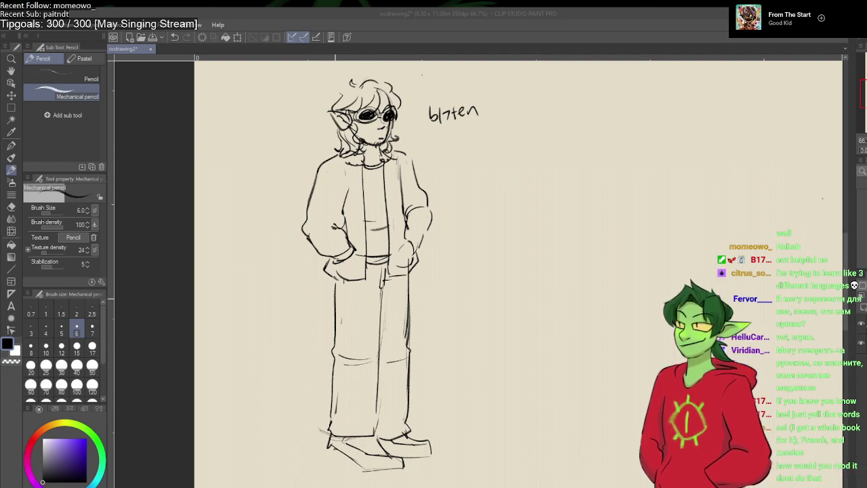
Step: Draw two small flowers, one above the other, on the near front panel of the open jacket
left_click(353, 204)
mouse_move(347, 200)
left_mouse_down()
mouse_move(359, 211)
mouse_move(344, 222)
mouse_move(354, 231)
left_mouse_up()
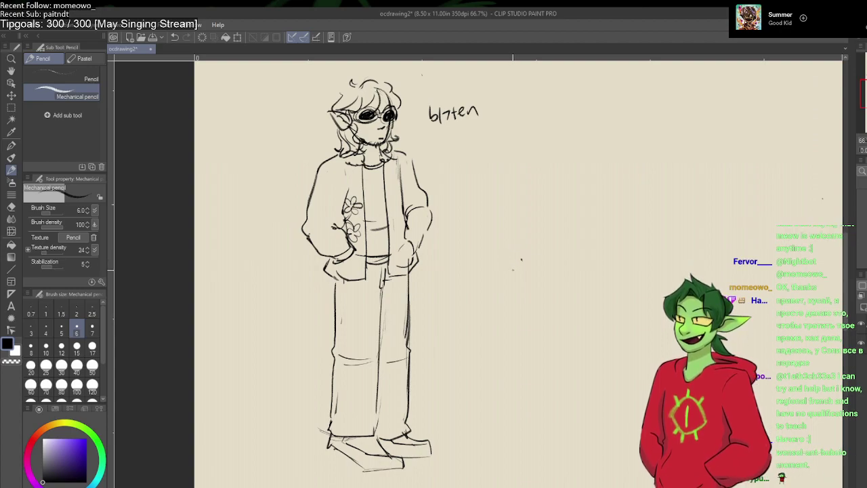
mouse_move(521, 258)
left_mouse_down()
mouse_move(375, 269)
mouse_move(306, 256)
mouse_move(286, 305)
mouse_move(298, 278)
left_mouse_up()
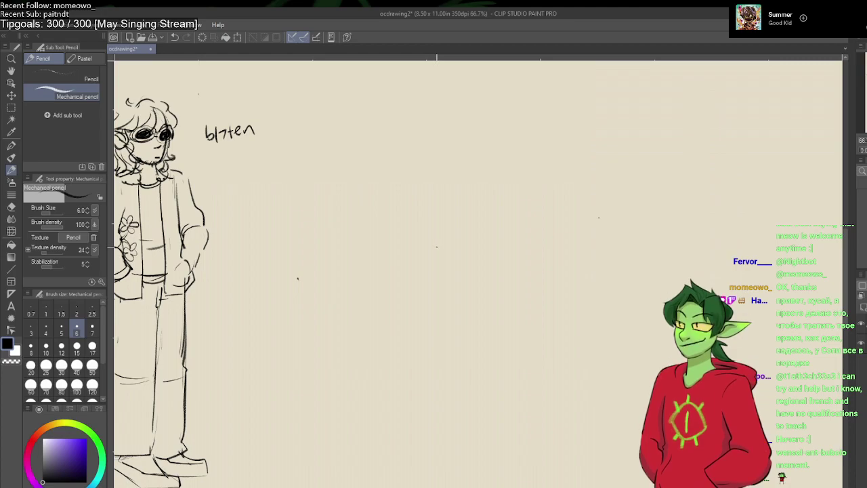
key("p")
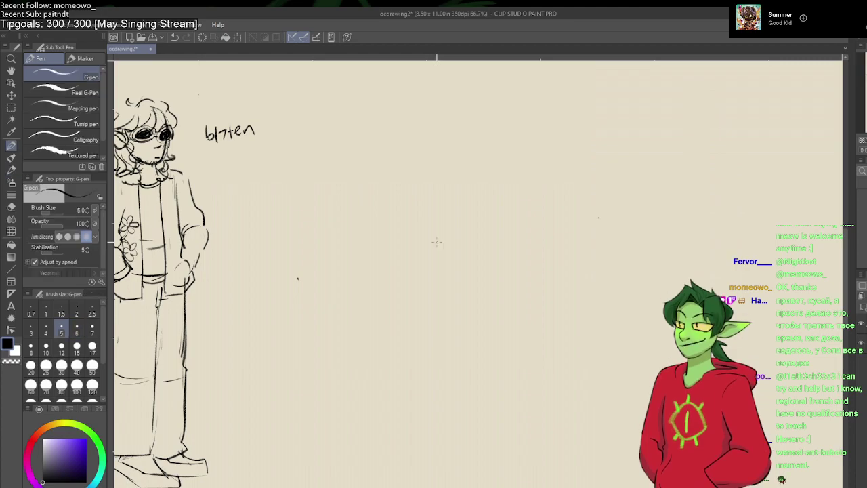
mouse_move(428, 193)
left_mouse_down()
mouse_move(407, 242)
mouse_move(437, 222)
left_mouse_up()
key("ctrl+z")
left_click_drag(458, 193, 463, 196)
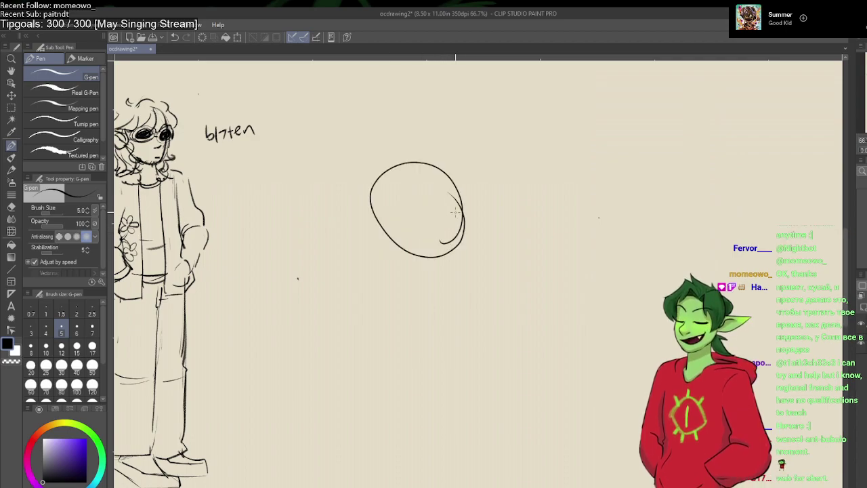
key("ctrl+z")
mouse_move(428, 163)
left_mouse_down()
mouse_move(459, 268)
mouse_move(468, 197)
left_mouse_up()
key("ctrl+z")
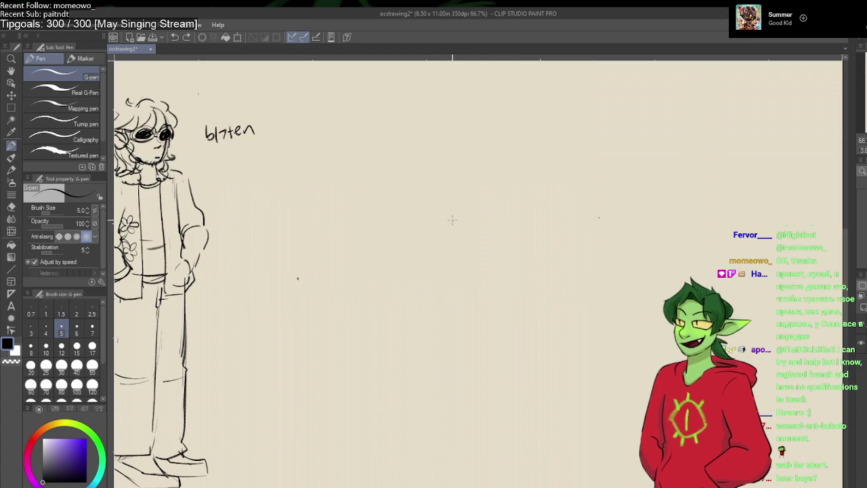
mouse_move(432, 170)
left_mouse_down()
mouse_move(416, 228)
mouse_move(440, 178)
mouse_move(437, 216)
mouse_move(440, 190)
left_mouse_up()
key("p")
key("ctrl+z")
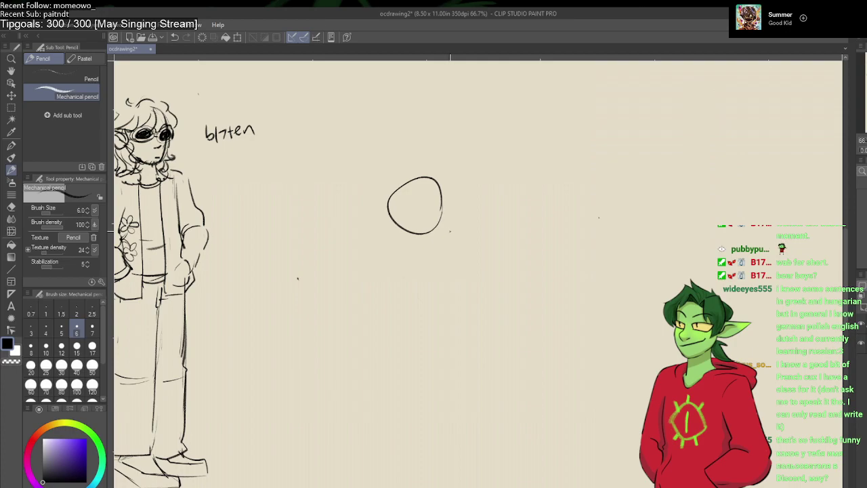
key("ctrl+z")
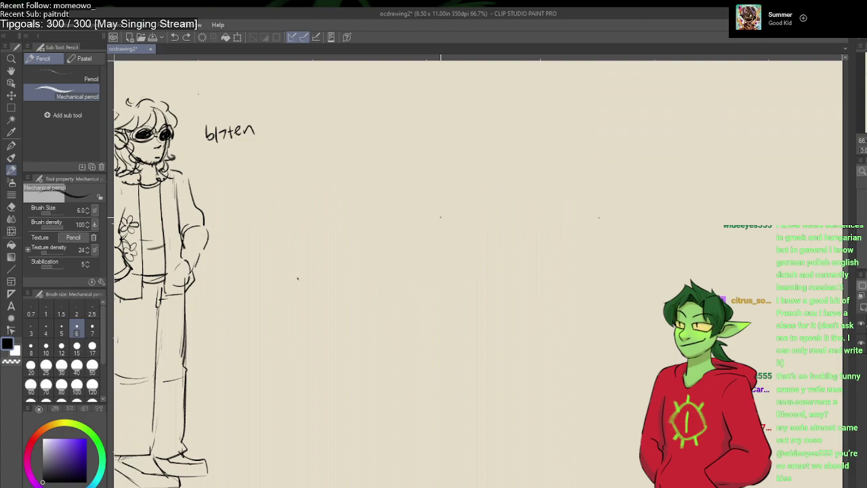
mouse_move(404, 141)
left_mouse_down()
mouse_move(428, 155)
mouse_move(377, 136)
left_mouse_up()
key("ctrl+z")
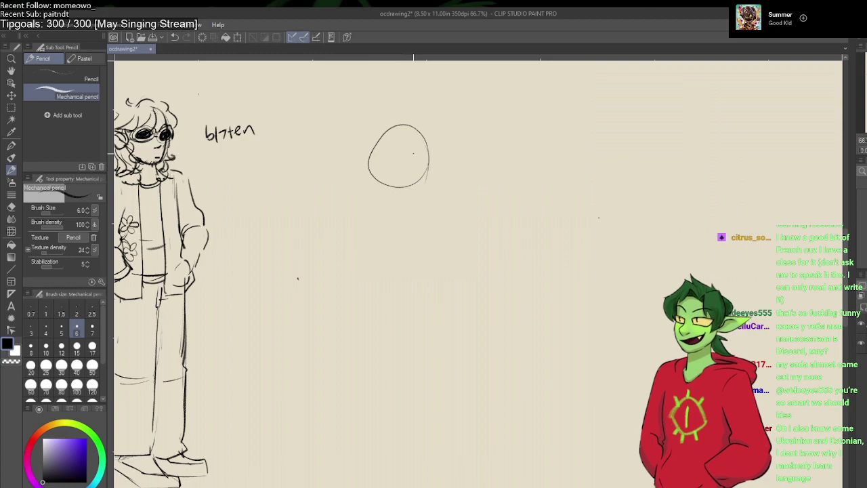
key("ctrl+z")
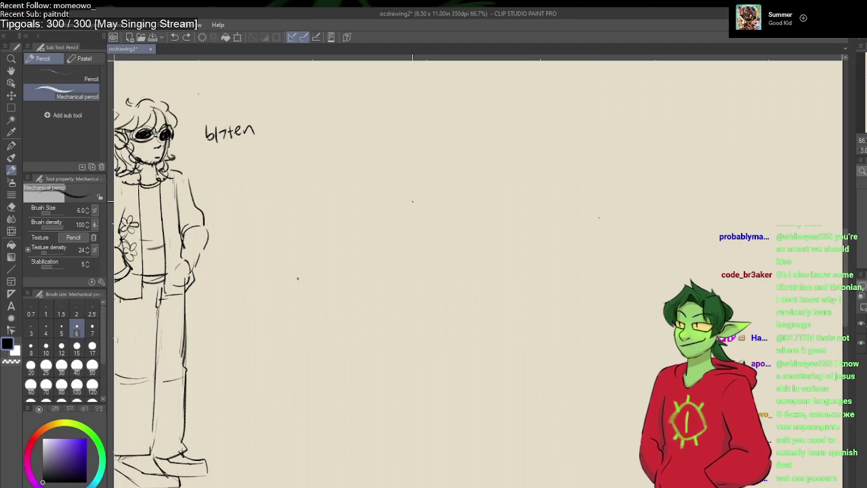
left_click(413, 200)
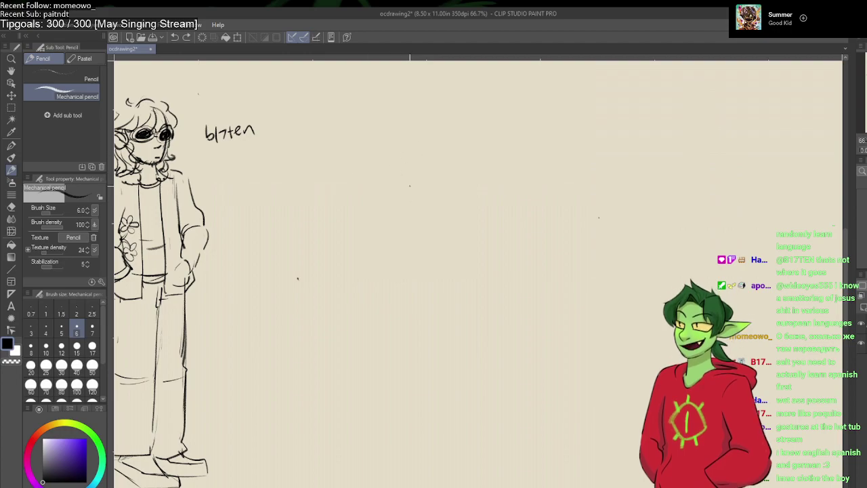
mouse_move(433, 178)
left_mouse_down()
mouse_move(422, 188)
mouse_move(428, 166)
mouse_move(443, 190)
left_mouse_up()
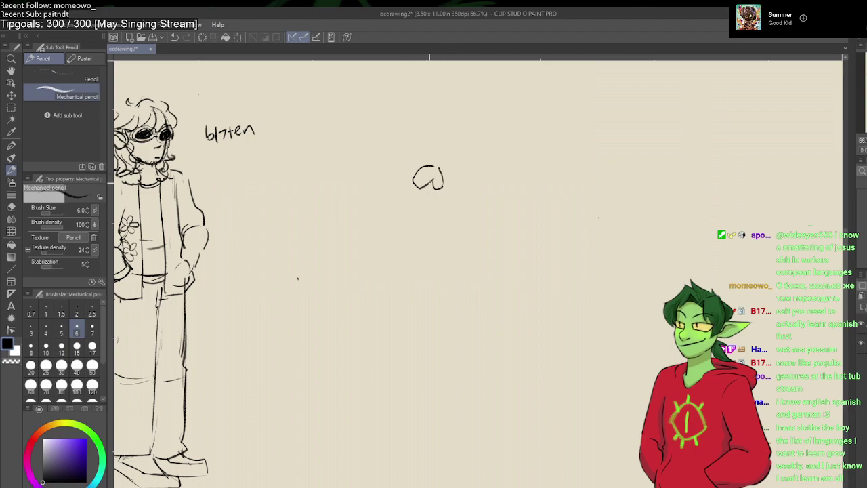
key("ctrl+z")
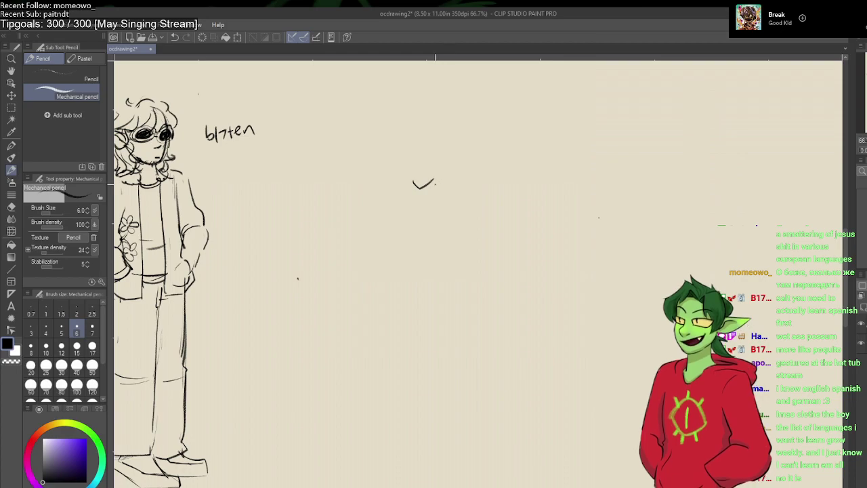
mouse_move(439, 182)
left_mouse_down()
mouse_move(436, 191)
mouse_move(444, 190)
mouse_move(419, 172)
mouse_move(415, 185)
left_mouse_up()
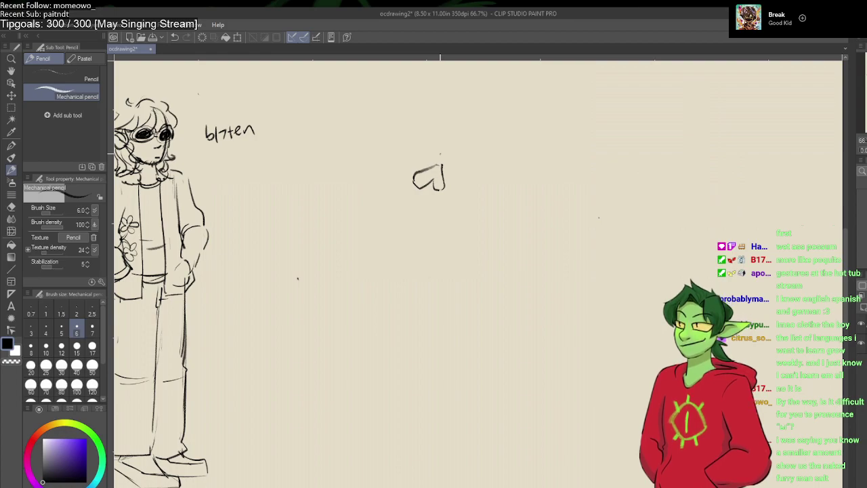
mouse_move(439, 162)
left_mouse_down()
mouse_move(417, 171)
mouse_move(458, 182)
left_mouse_up()
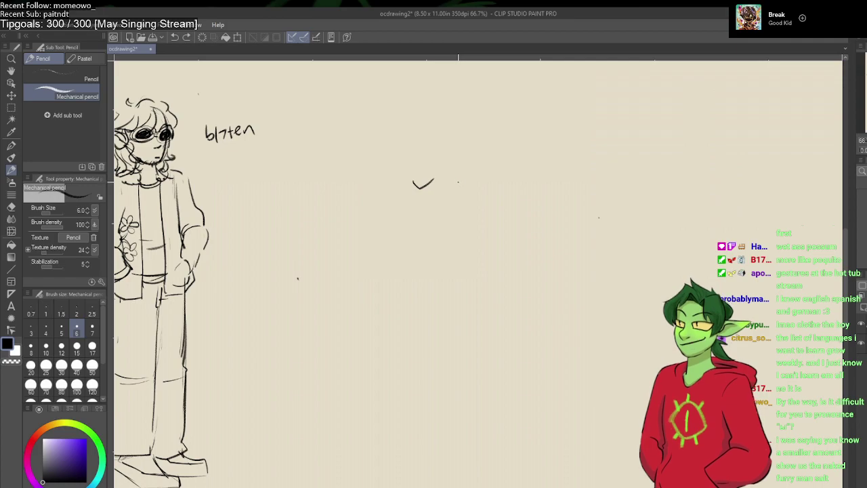
Step: Rough in a new figure beside the labelled one with a round head, a shoulder line and both sides of the torso
left_click_drag(445, 132, 439, 135)
mouse_move(423, 198)
left_mouse_down()
mouse_move(472, 204)
mouse_move(436, 210)
left_mouse_up()
left_click_drag(416, 213, 414, 233)
left_click_drag(474, 252, 474, 344)
mouse_move(410, 253)
left_mouse_down()
mouse_move(395, 296)
mouse_move(406, 324)
left_mouse_up()
Step: Draw the new figure's two spread, bent animal-like legs, ending in clawed feet
mouse_move(486, 287)
left_mouse_down()
mouse_move(500, 349)
mouse_move(477, 419)
mouse_move(507, 446)
mouse_move(484, 442)
mouse_move(481, 453)
mouse_move(462, 443)
mouse_move(453, 339)
mouse_move(415, 386)
left_mouse_up()
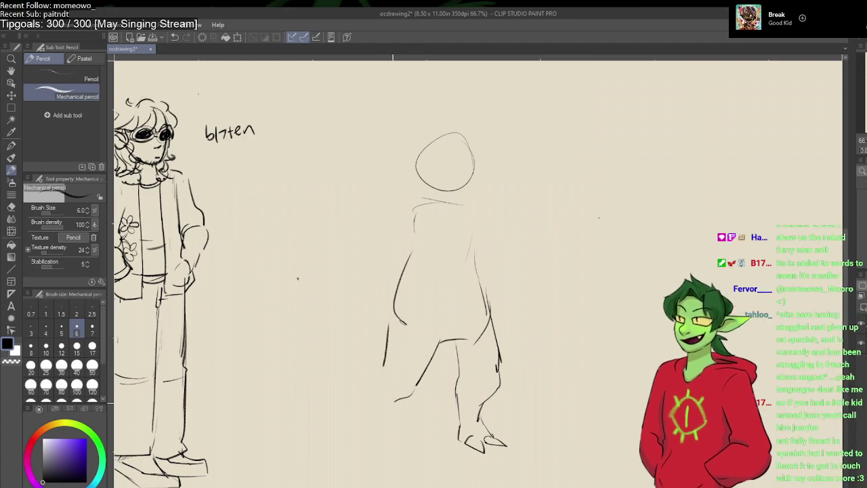
left_click_drag(388, 324, 372, 416)
mouse_move(413, 391)
left_mouse_down()
mouse_move(392, 403)
mouse_move(411, 445)
mouse_move(369, 450)
mouse_move(377, 434)
mouse_move(363, 434)
left_mouse_up()
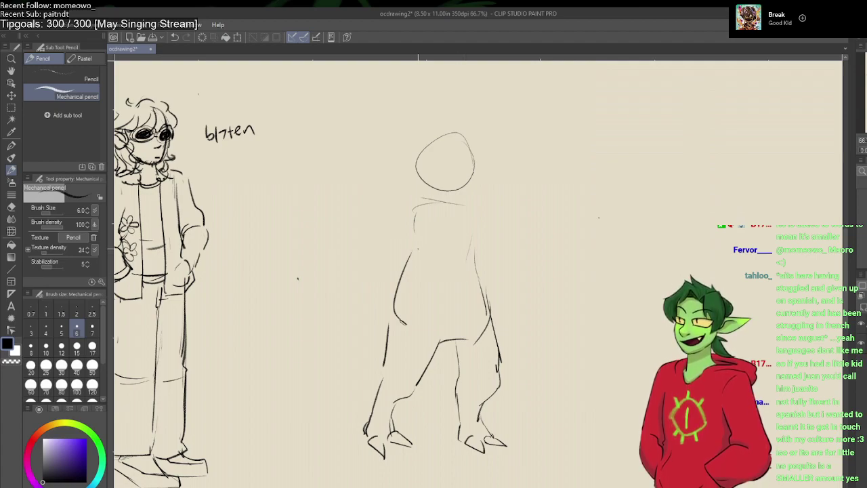
left_click_drag(483, 219, 479, 288)
key("ctrl+z")
key("ctrl+z")
key("ctrl+z")
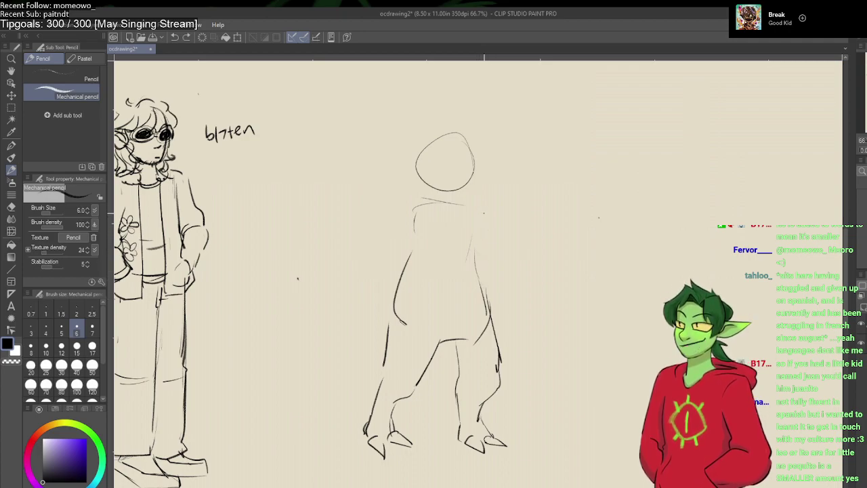
left_click_drag(484, 216, 492, 302)
left_click_drag(410, 219, 400, 270)
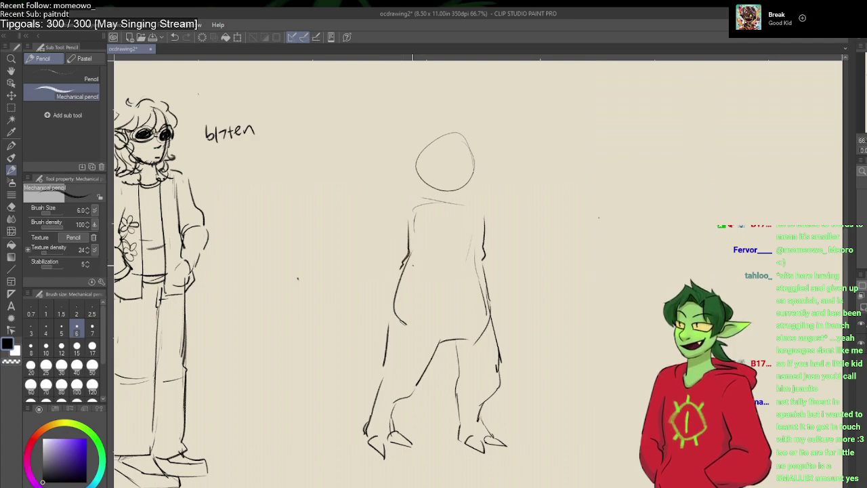
key("ctrl+z")
left_click_drag(482, 240, 479, 250)
key("ctrl+z")
key("ctrl+z")
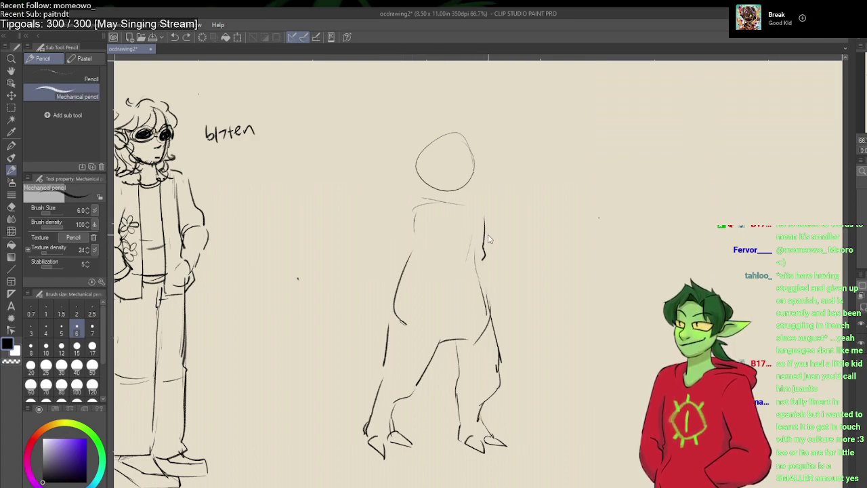
key("ctrl+z")
Step: Draw the new figure's outer contour from the far shoulder down to the hip
left_click_drag(488, 217, 485, 285)
left_click_drag(485, 280, 490, 308)
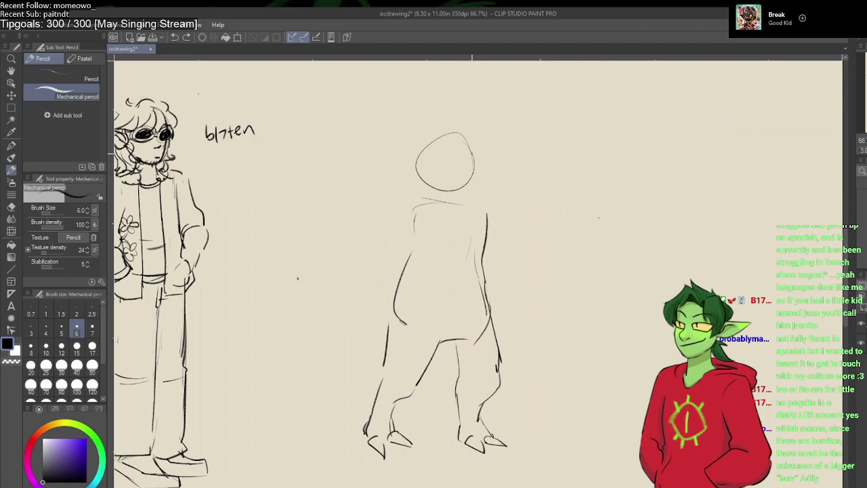
Step: Add pointed ears with inner lines, a spiky tuft between them and angular cheeks around the head circle
mouse_move(477, 155)
left_mouse_down()
mouse_move(481, 177)
mouse_move(462, 193)
mouse_move(418, 187)
mouse_move(411, 163)
left_mouse_up()
mouse_move(414, 160)
left_mouse_down()
mouse_move(410, 134)
mouse_move(423, 114)
mouse_move(437, 142)
mouse_move(418, 151)
mouse_move(424, 122)
mouse_move(462, 123)
mouse_move(440, 120)
mouse_move(437, 130)
mouse_move(485, 111)
mouse_move(482, 162)
left_mouse_up()
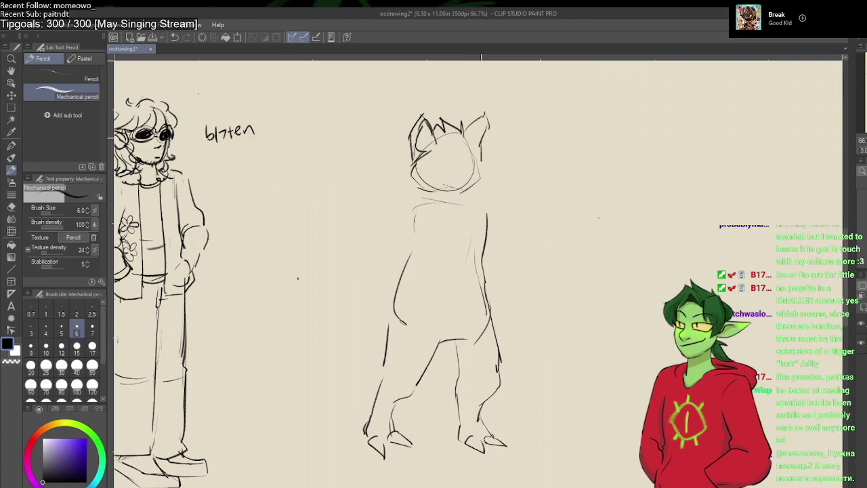
left_click_drag(479, 128, 459, 179)
key("ctrl+z")
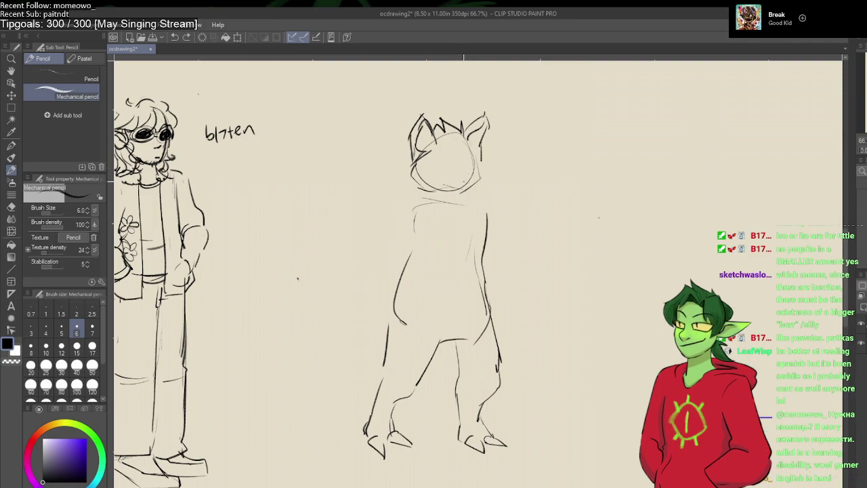
Step: Sketch a short rounded muzzle with a small nose on the lower part of the face
mouse_move(436, 173)
left_mouse_down()
mouse_move(454, 176)
mouse_move(447, 188)
mouse_move(467, 183)
mouse_move(450, 170)
mouse_move(447, 182)
left_mouse_up()
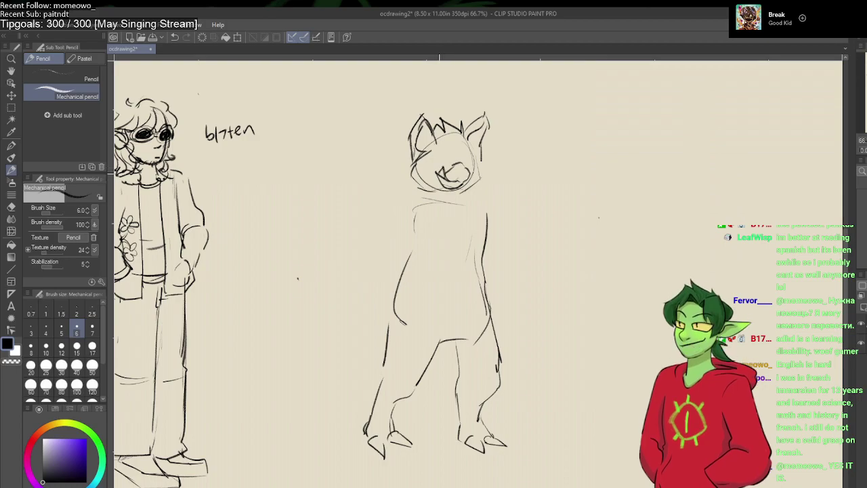
mouse_move(440, 170)
left_mouse_down()
mouse_move(444, 183)
mouse_move(447, 175)
left_mouse_up()
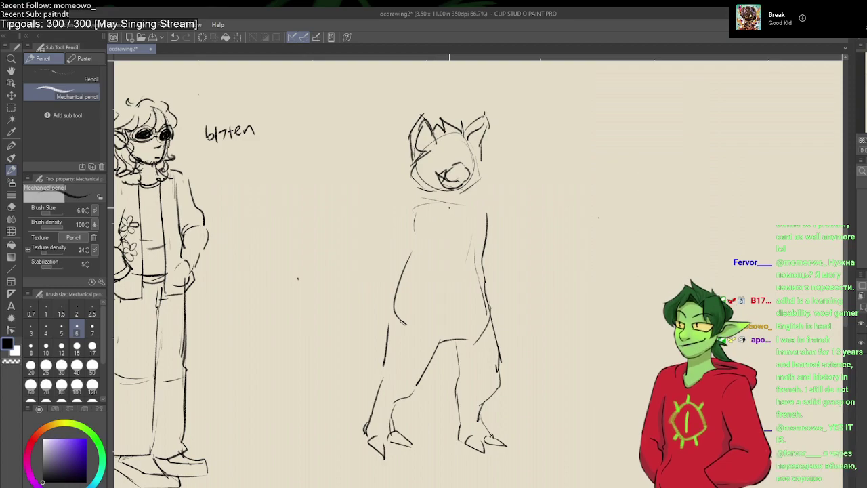
Step: Erase the creature's far cheek outline and redraw it as pointed cheek fur with the mechanical pencil
key("e")
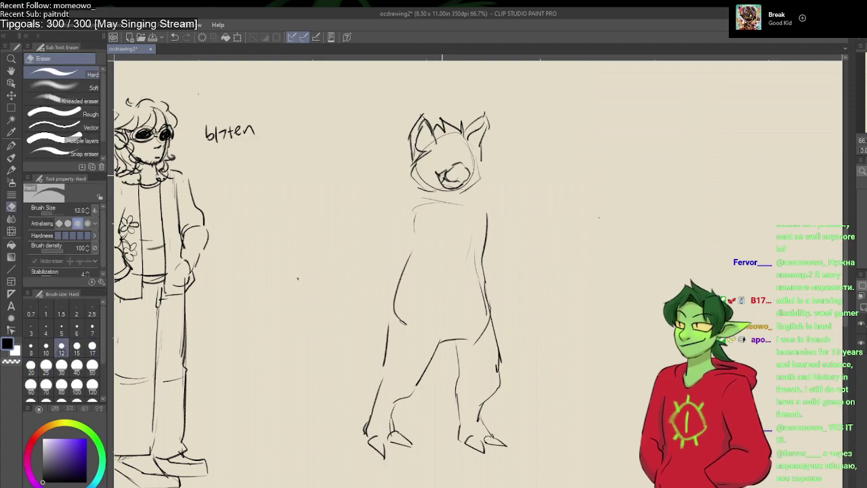
key("p")
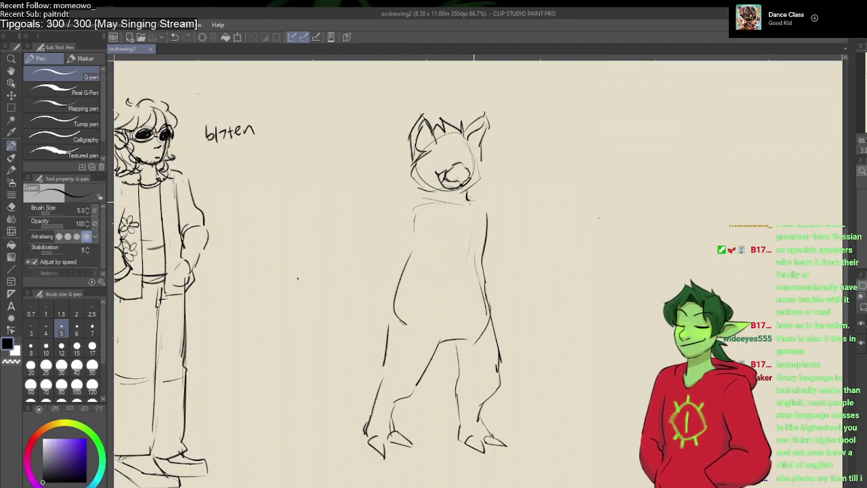
left_click(467, 197)
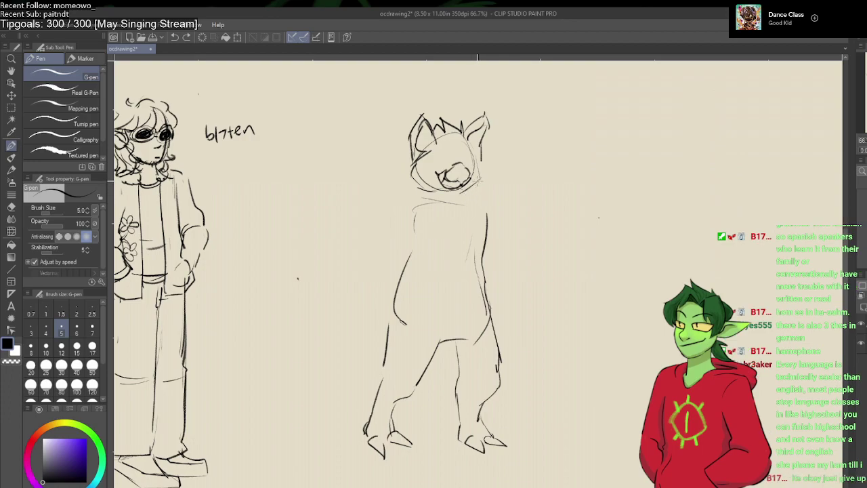
key("p")
left_click_drag(476, 162, 479, 178)
left_click_drag(481, 175, 475, 189)
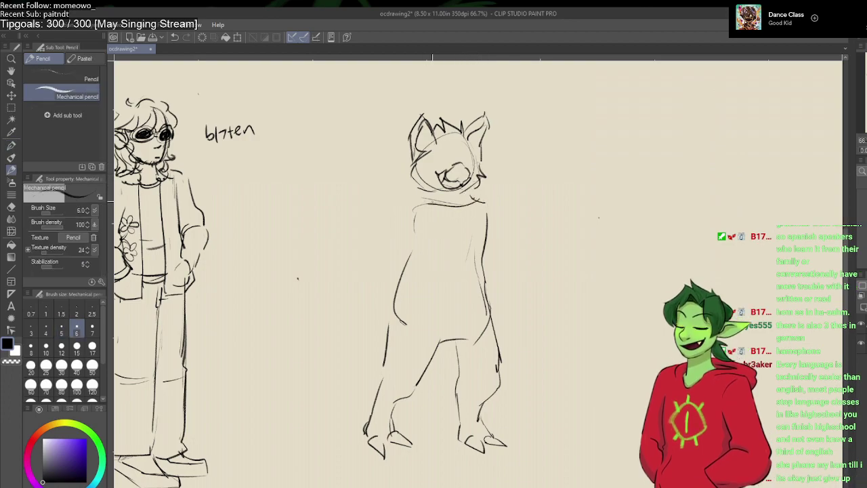
Step: Draw a loose T-shirt on the creature with a curved neckline, two short flared sleeves and a hem across the hips
left_click_drag(406, 198, 485, 202)
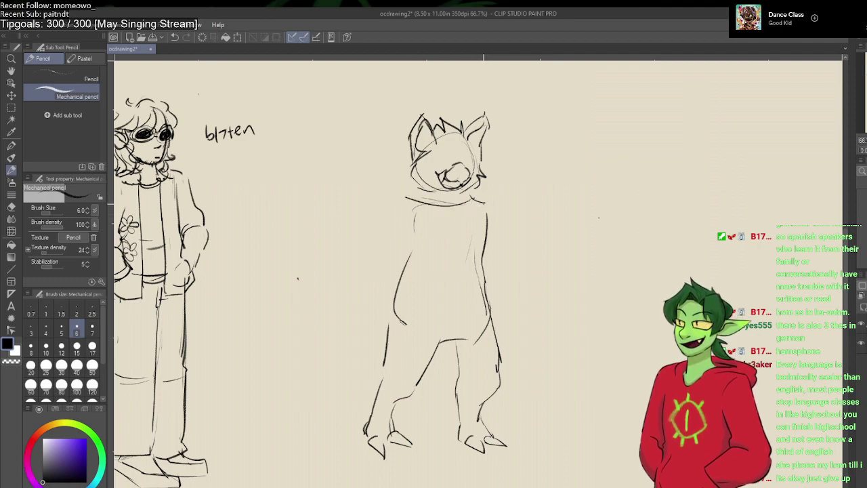
mouse_move(485, 203)
left_mouse_down()
mouse_move(510, 251)
mouse_move(483, 261)
left_mouse_up()
left_click_drag(402, 197, 372, 234)
key("ctrl+z")
mouse_move(403, 196)
left_mouse_down()
mouse_move(371, 241)
mouse_move(407, 262)
left_mouse_up()
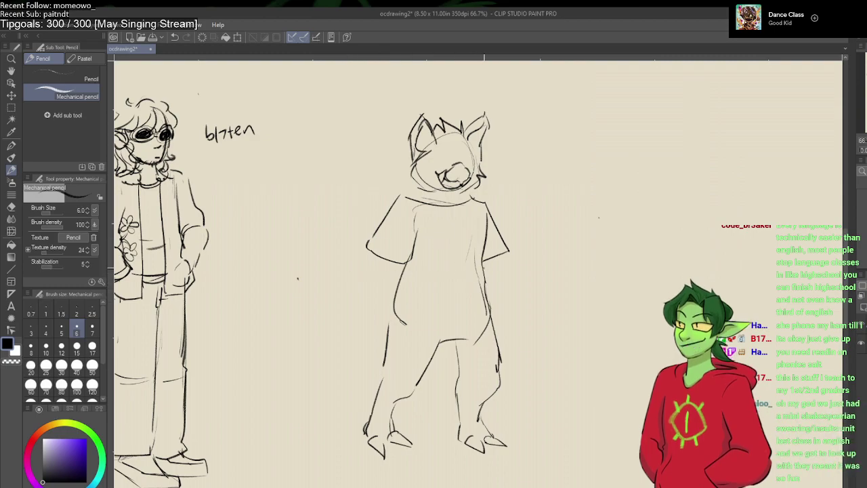
mouse_move(491, 288)
left_mouse_down()
mouse_move(495, 327)
mouse_move(404, 328)
left_mouse_up()
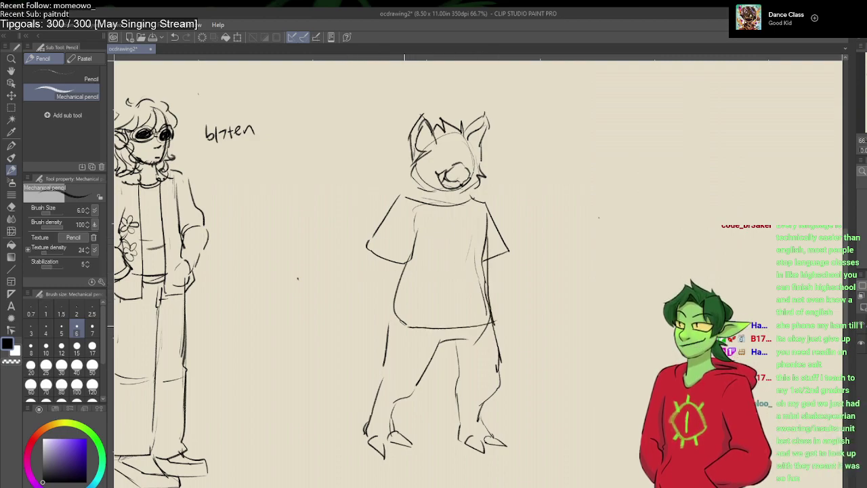
Step: Draw the creature's two arms hanging below the sleeves, with elbow fur and a clawed hand on the near arm
left_click_drag(399, 265, 385, 324)
left_click_drag(399, 264, 388, 302)
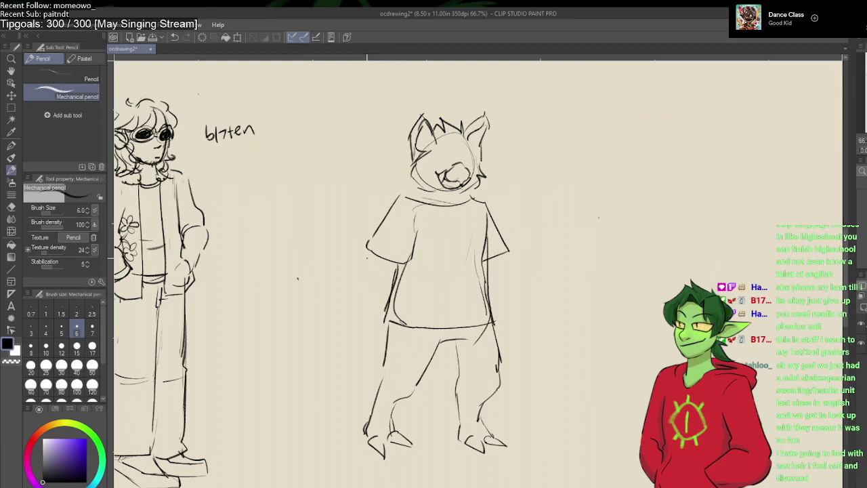
mouse_move(366, 256)
left_mouse_down()
mouse_move(356, 284)
mouse_move(359, 346)
left_mouse_up()
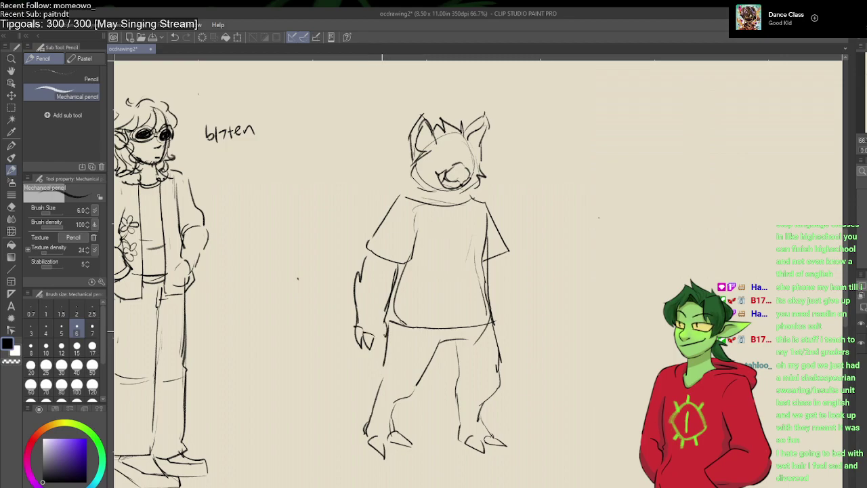
left_click_drag(506, 253, 502, 326)
key("ctrl+z")
Step: Draw two small oval eyes with dark pupils above the creature's muzzle
left_click_drag(442, 150, 426, 158)
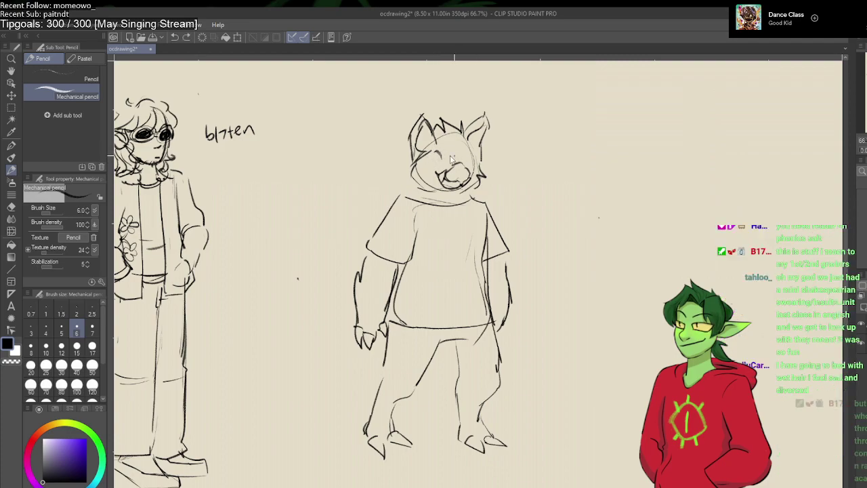
key("ctrl+z")
left_click_drag(443, 151, 465, 157)
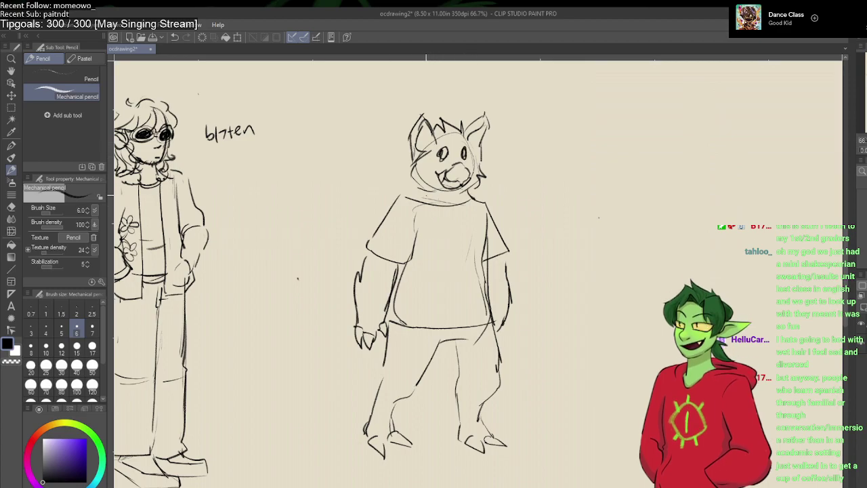
Step: Add fur at the creature's neck, fold lines across the lower shirt and a spiky-tipped tail behind the near leg
left_click_drag(425, 192, 409, 199)
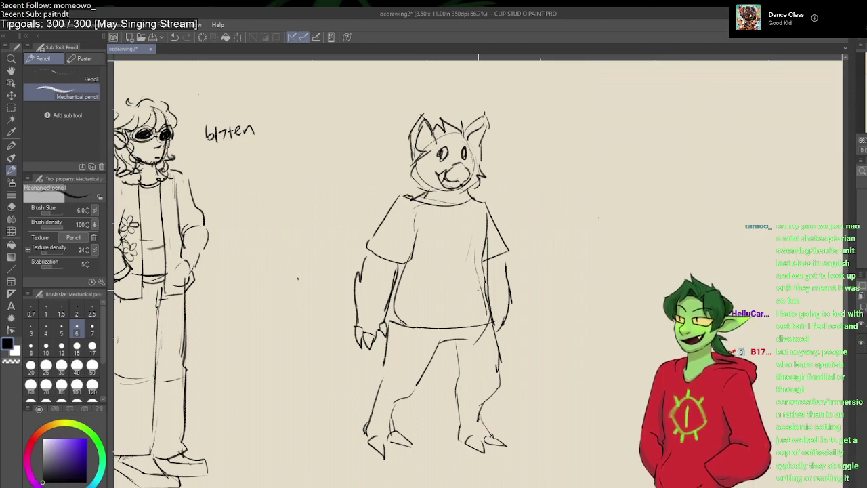
mouse_move(478, 285)
left_mouse_down()
mouse_move(414, 290)
mouse_move(433, 303)
left_mouse_up()
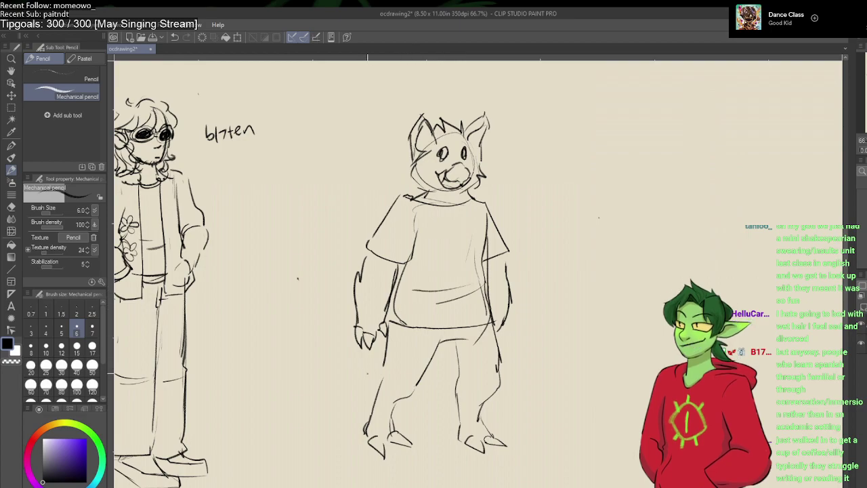
mouse_move(356, 362)
left_mouse_down()
mouse_move(337, 381)
mouse_move(363, 351)
left_mouse_up()
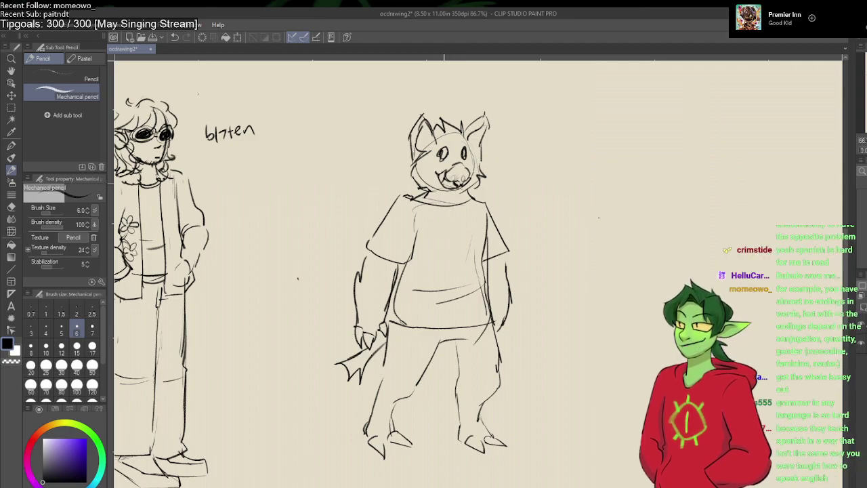
Step: Erase the creature's eyes, redraw them with eyebrows using the G-pen, and darken the nose
key("e")
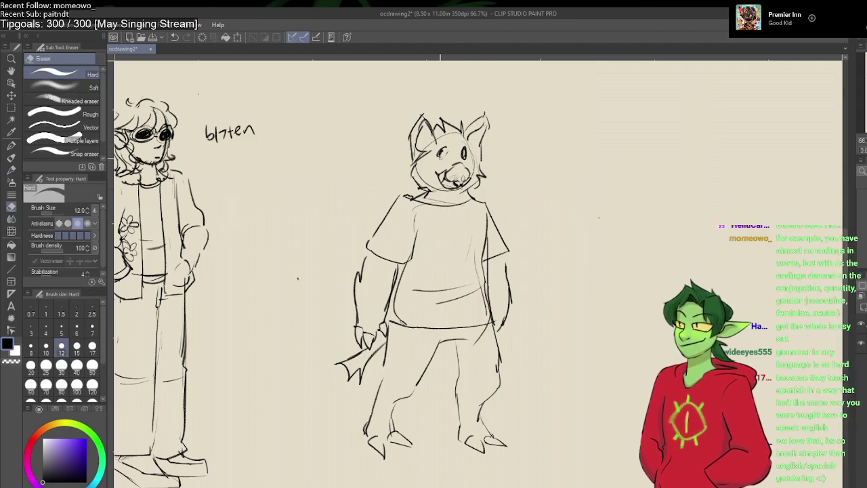
left_click_drag(439, 150, 465, 154)
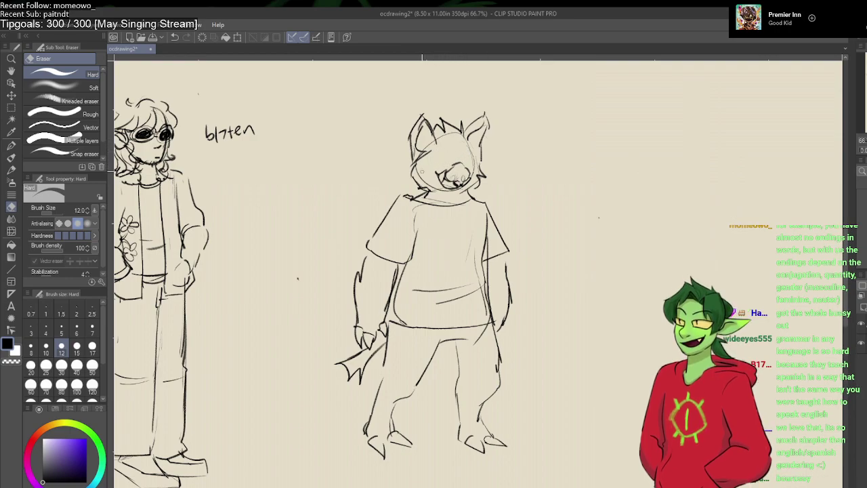
key("p")
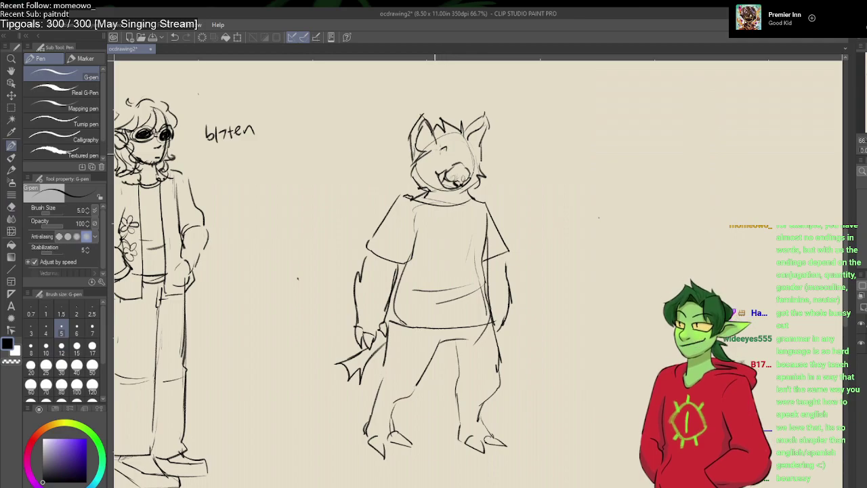
mouse_move(445, 146)
left_mouse_down()
mouse_move(439, 160)
mouse_move(447, 153)
mouse_move(474, 163)
left_mouse_up()
left_click_drag(465, 161, 466, 151)
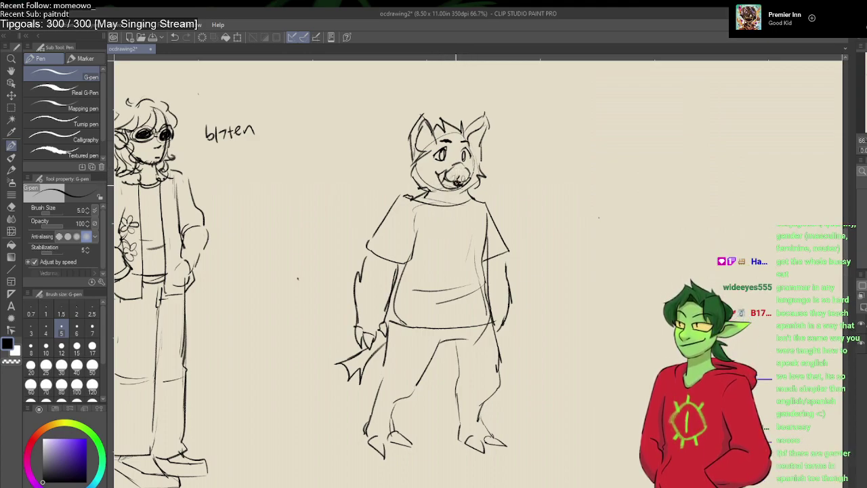
left_click_drag(459, 180, 452, 184)
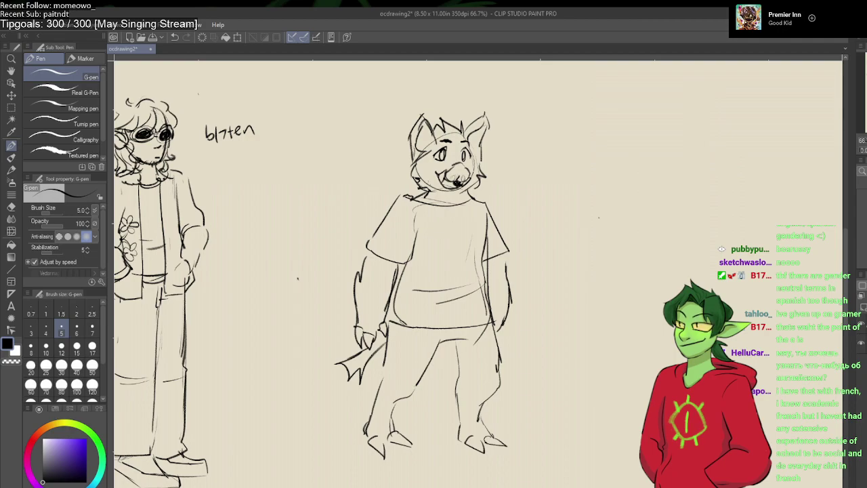
Step: Handwrite the character's name label at a slant beside the creature's head and set the G-pen brush size to 7
mouse_move(514, 144)
left_mouse_down()
mouse_move(512, 163)
mouse_move(535, 126)
mouse_move(542, 146)
mouse_move(546, 119)
mouse_move(573, 116)
left_mouse_up()
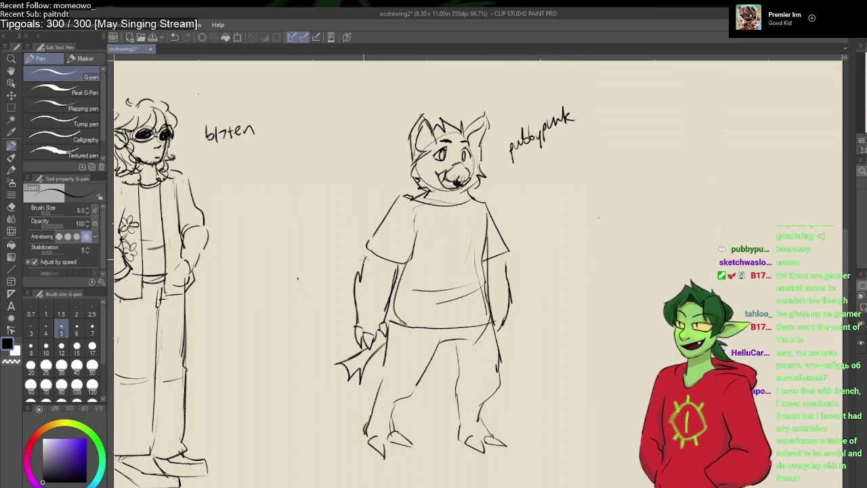
key("bracketright")
key("bracketright")
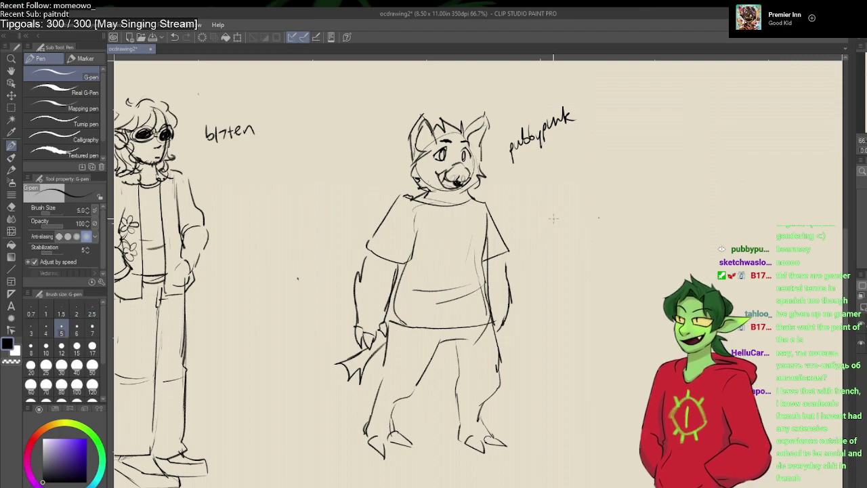
Step: Rough in an oval head and a rounded chest for a new figure in the empty space beside the creature, using the mechanical pencil
left_click_drag(595, 217, 415, 224)
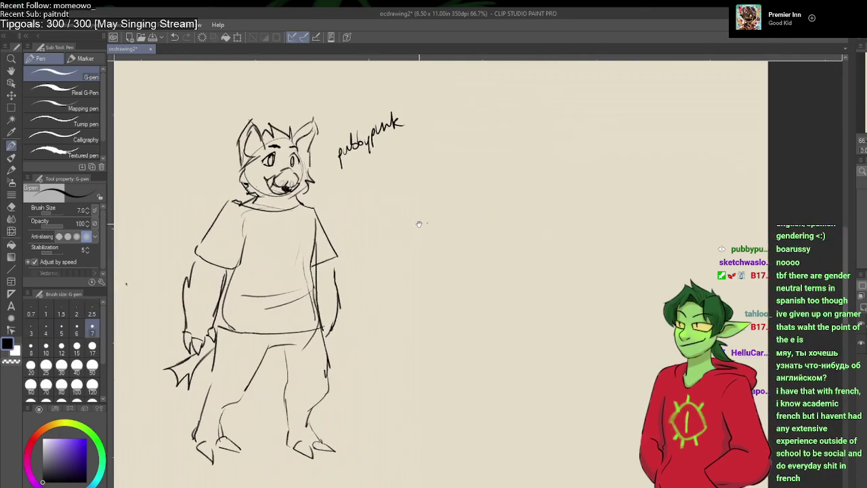
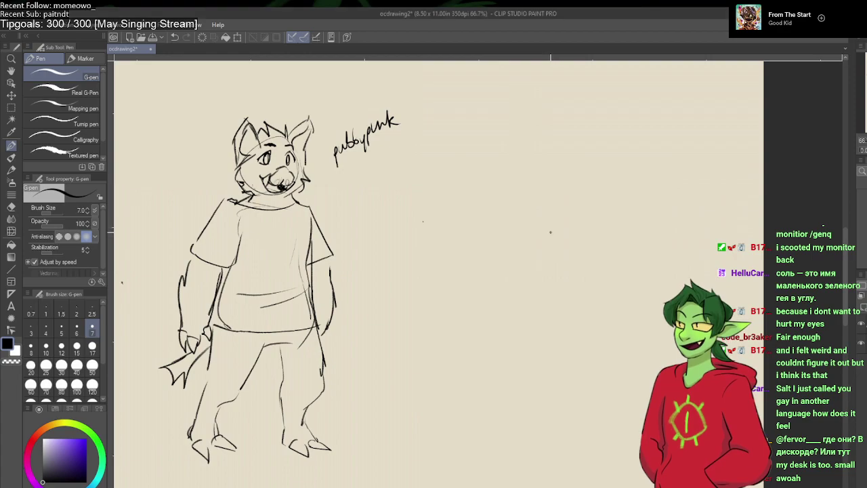
key("p")
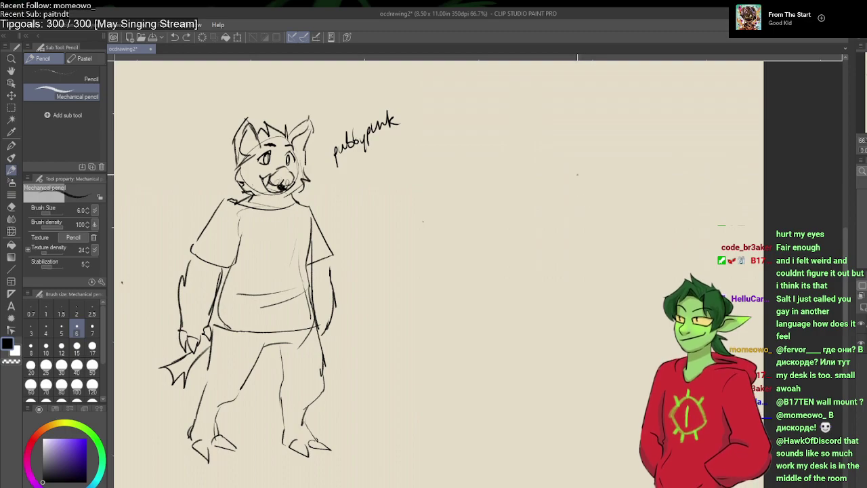
left_click_drag(572, 157, 569, 146)
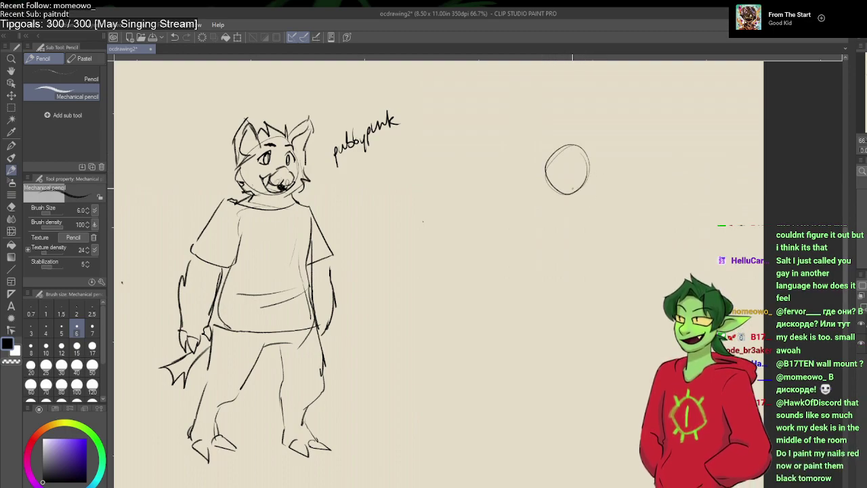
mouse_move(584, 208)
left_mouse_down()
mouse_move(538, 206)
mouse_move(588, 211)
mouse_move(598, 232)
left_mouse_up()
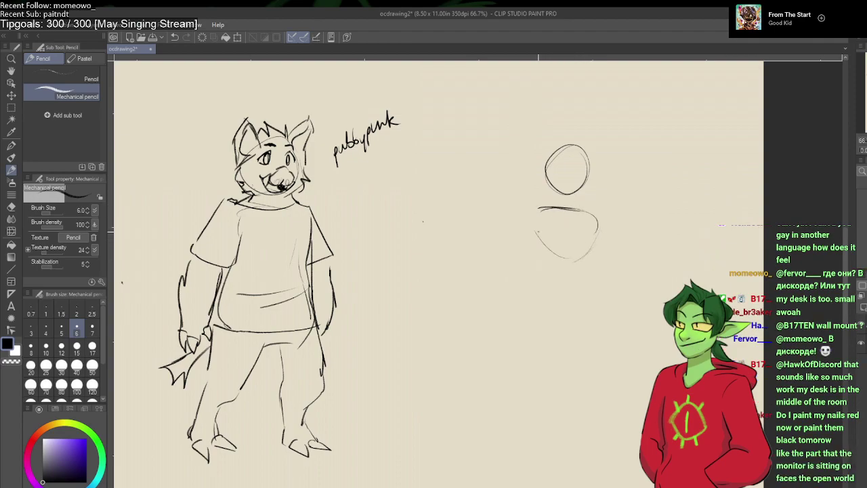
Step: Draw the new figure's narrow waist and rounded hips below the chest, and reinforce the torso's side contours
mouse_move(540, 212)
left_mouse_down()
mouse_move(530, 242)
mouse_move(555, 263)
mouse_move(538, 286)
left_mouse_up()
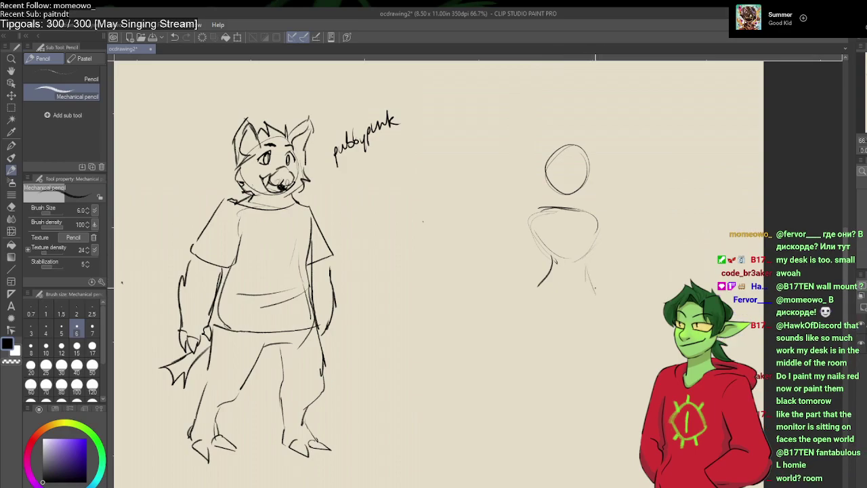
mouse_move(586, 265)
left_mouse_down()
mouse_move(599, 310)
mouse_move(571, 328)
left_mouse_up()
left_click_drag(520, 298, 555, 328)
left_click_drag(543, 242, 531, 297)
left_click_drag(585, 244, 599, 309)
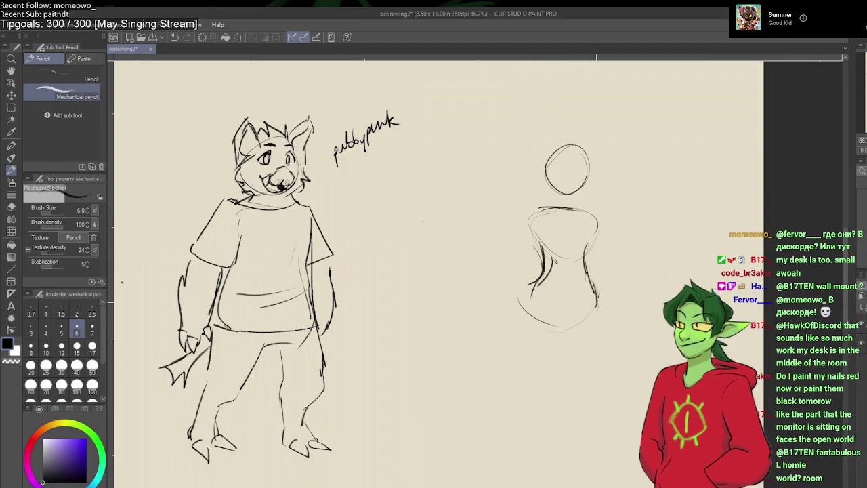
left_click_drag(596, 223, 587, 256)
left_click_drag(595, 206, 587, 237)
left_click(554, 233)
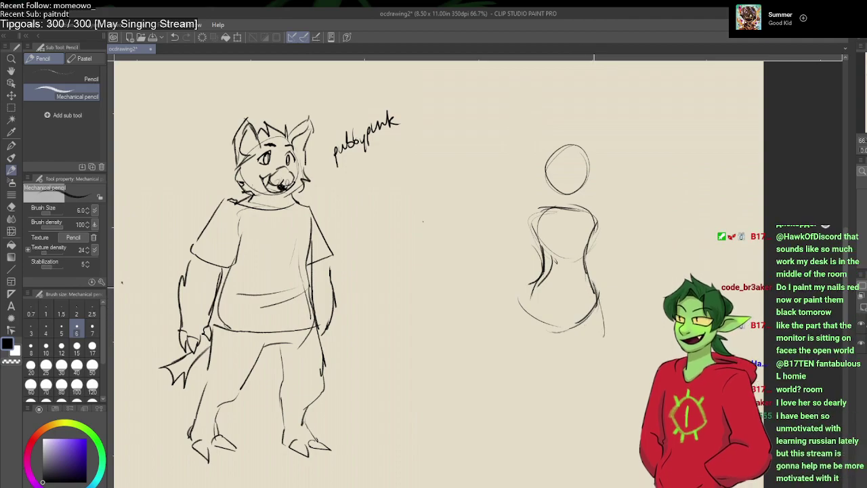
Step: Draw the outer contours of the new figure's two legs from the hips through the thighs and calves
left_click_drag(599, 308, 585, 401)
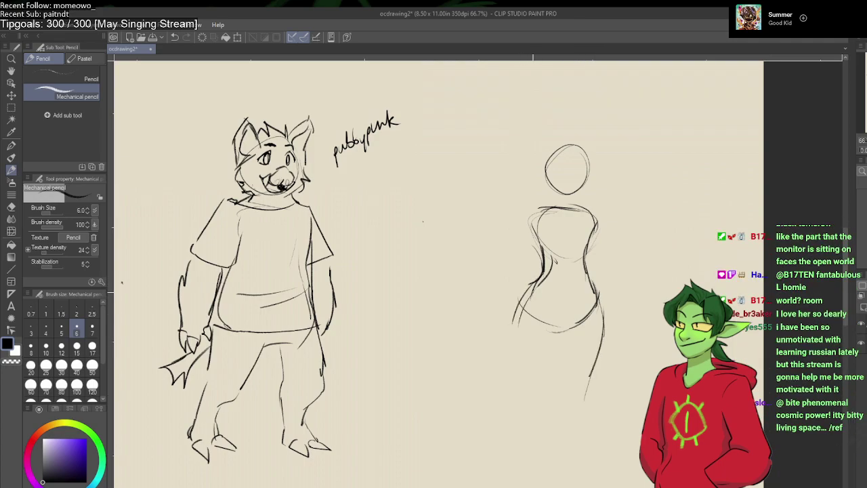
left_click_drag(528, 292, 523, 372)
key("ctrl+z")
key("ctrl+z")
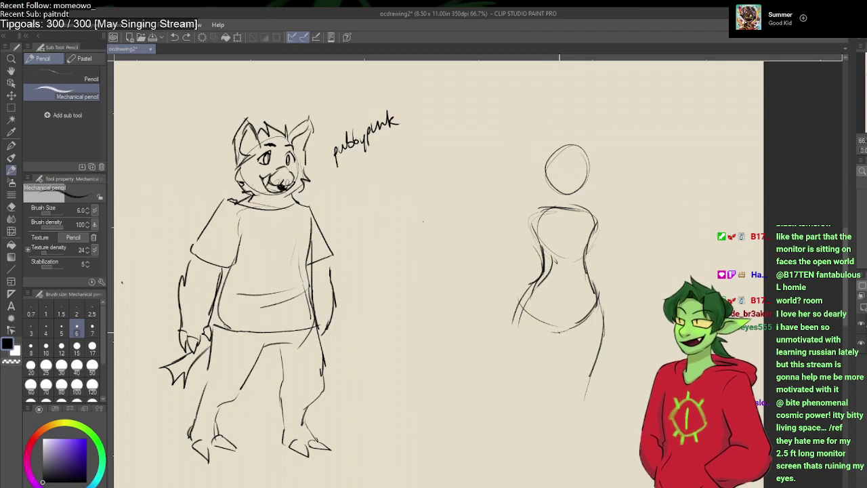
mouse_move(523, 309)
left_mouse_down()
mouse_move(517, 334)
mouse_move(534, 399)
mouse_move(517, 437)
mouse_move(525, 478)
left_mouse_up()
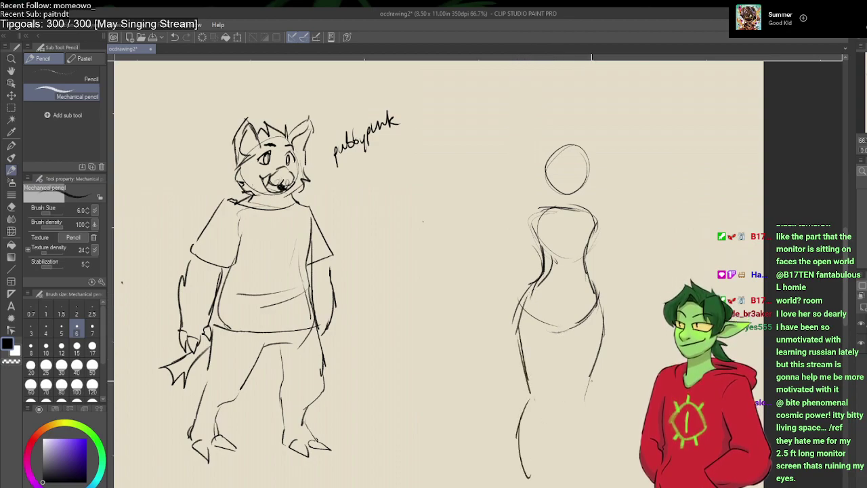
left_click_drag(586, 400, 583, 474)
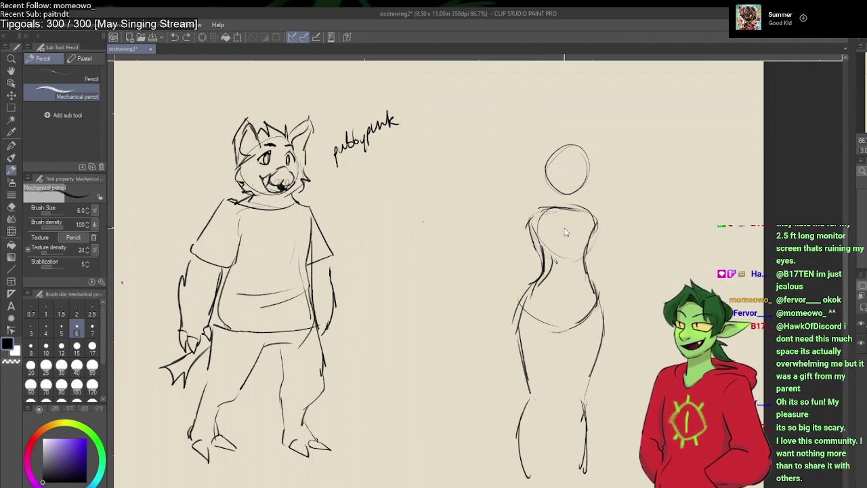
Step: Add a small rounded bulge on each side of the new figure's lower chest
left_click_drag(589, 225, 595, 239)
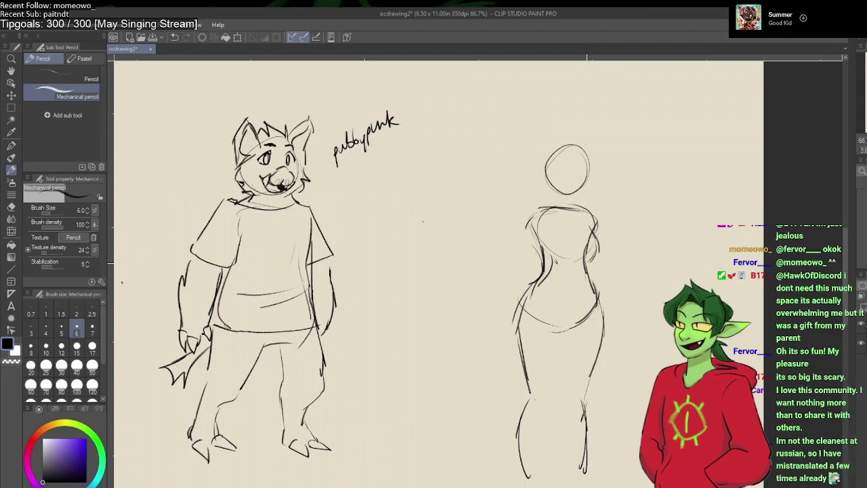
left_click_drag(530, 249, 534, 258)
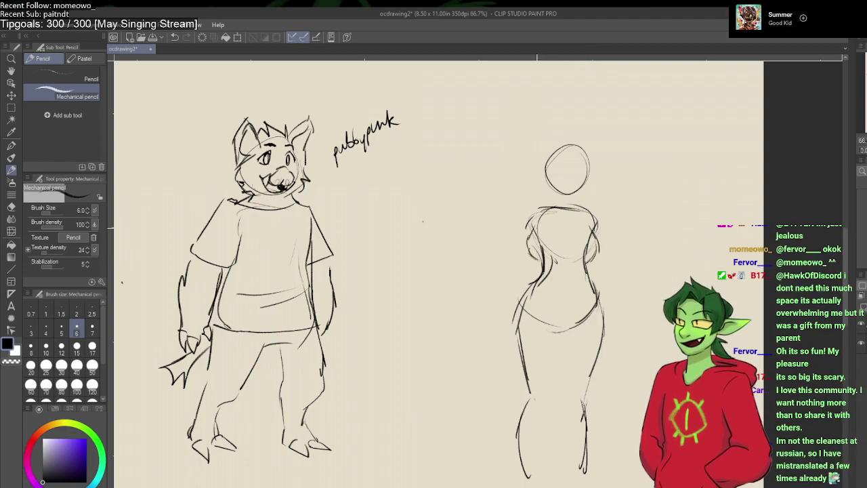
Step: Rework the curvy figure's side contour from the rounded bulge beside the chest through the waist to the hip
left_click_drag(536, 255, 536, 285)
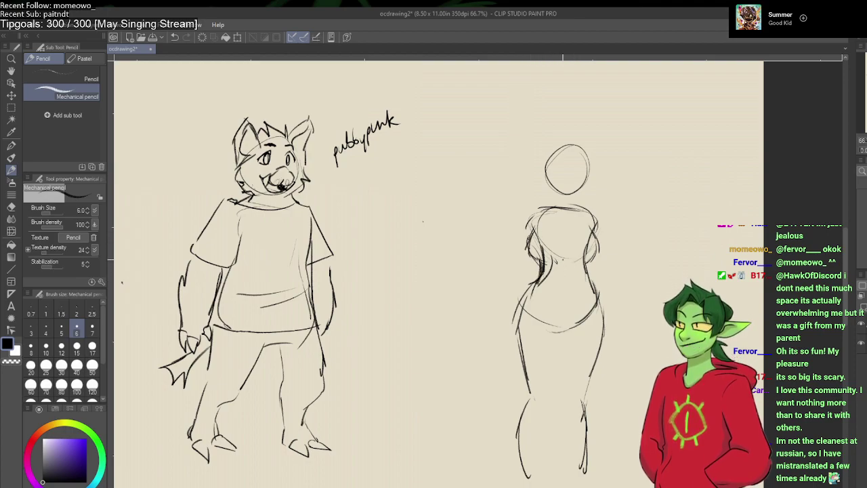
key("ctrl+z")
key("ctrl+z")
key("ctrl+z")
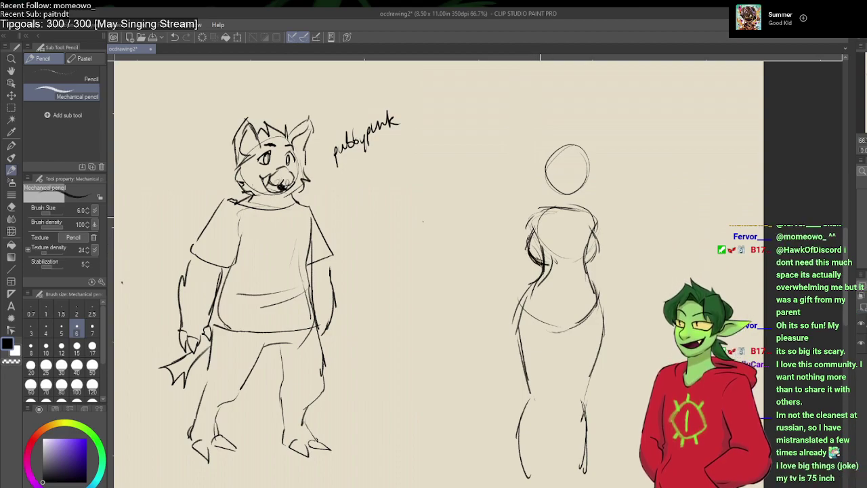
left_click_drag(540, 263, 519, 301)
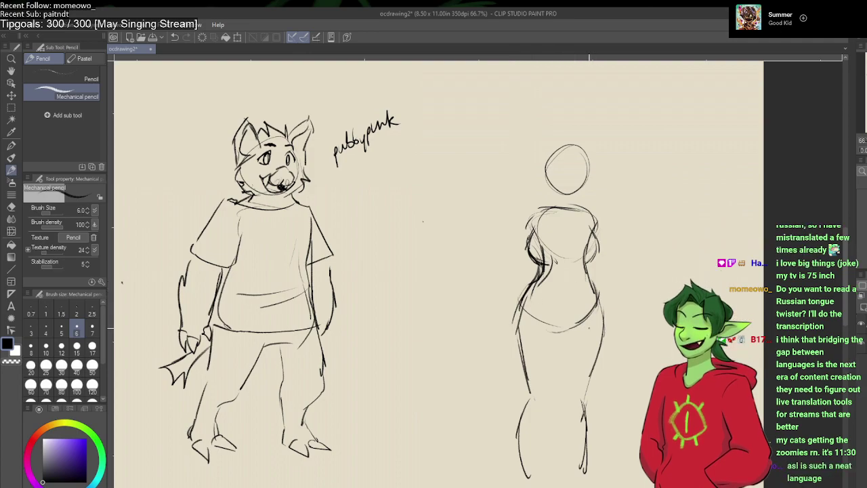
Step: Erase the construction lines inside the figure's torso and pencil a V-shaped neckline on the chest
key("e")
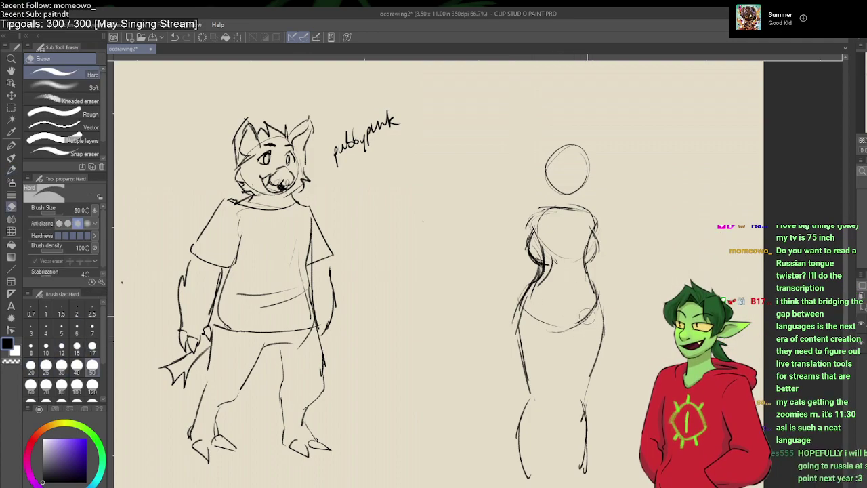
mouse_move(540, 305)
left_mouse_down()
mouse_move(557, 262)
mouse_move(554, 242)
mouse_move(544, 241)
mouse_move(585, 243)
mouse_move(538, 288)
mouse_move(550, 270)
mouse_move(528, 313)
left_mouse_up()
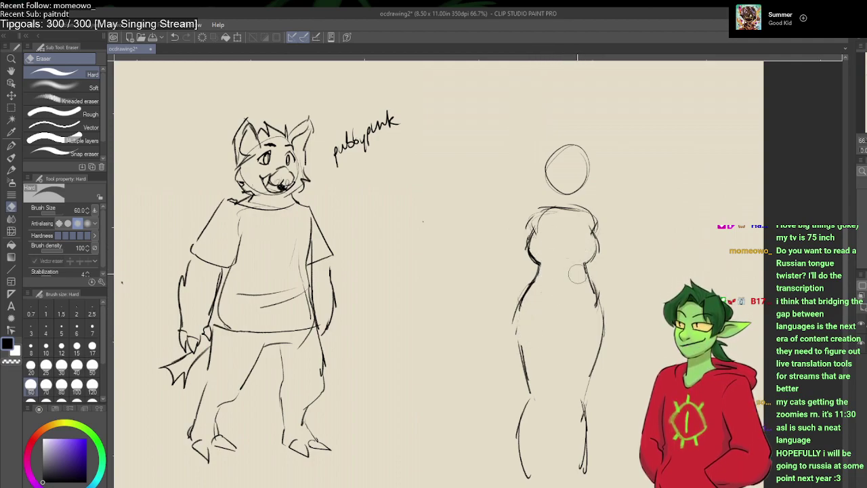
key("p")
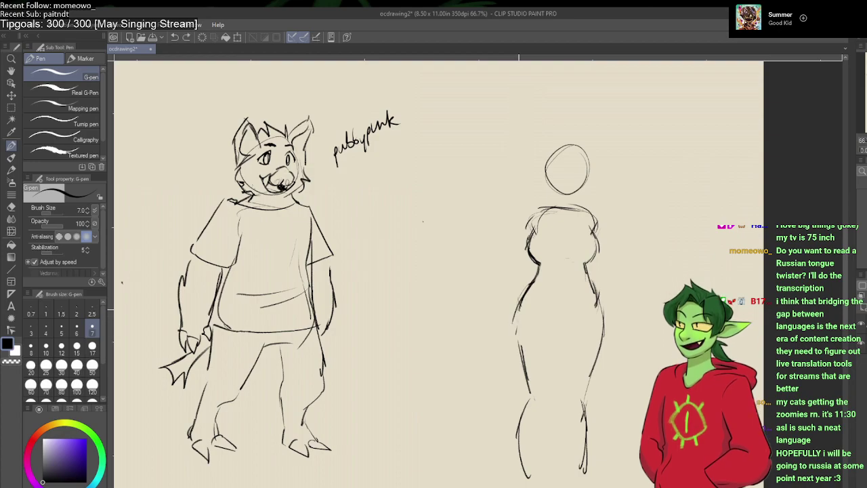
key("p")
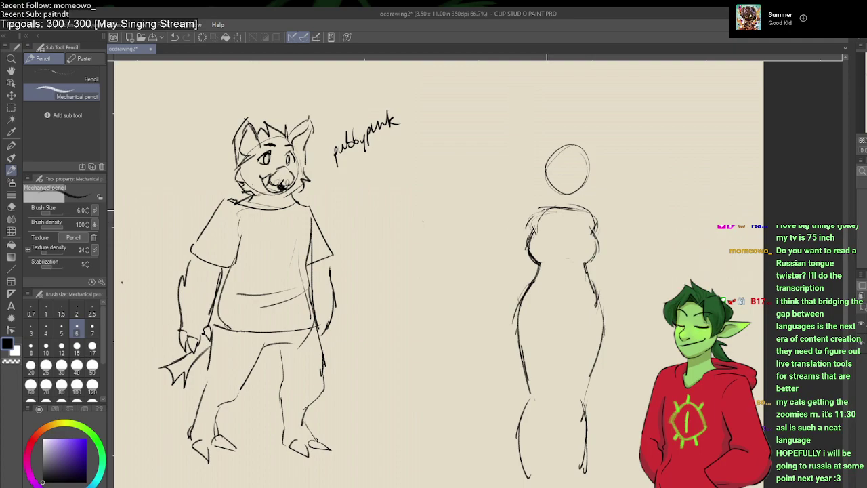
mouse_move(553, 211)
left_mouse_down()
mouse_move(544, 237)
mouse_move(563, 249)
left_mouse_up()
left_click_drag(586, 215, 560, 251)
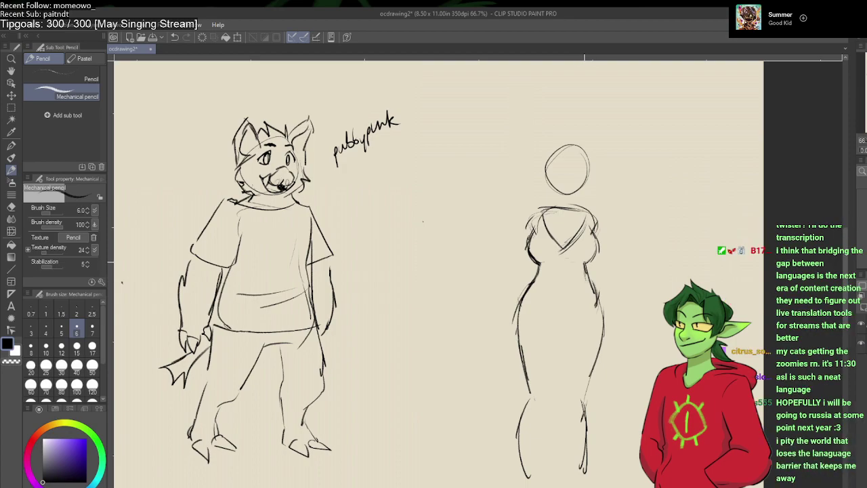
mouse_move(587, 270)
left_mouse_down()
mouse_move(585, 286)
mouse_move(566, 296)
mouse_move(533, 280)
left_mouse_up()
key("ctrl+z")
key("ctrl+z")
key("ctrl+z")
key("ctrl+z")
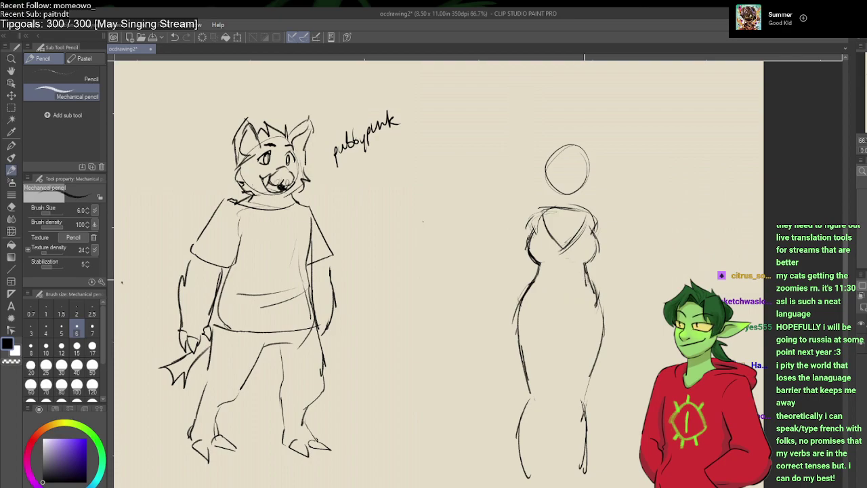
Step: Draw the top's hem across the figure's waist and a curved waistband across the hips
mouse_move(585, 282)
left_mouse_down()
mouse_move(534, 284)
mouse_move(559, 284)
left_mouse_up()
left_click_drag(597, 308, 508, 299)
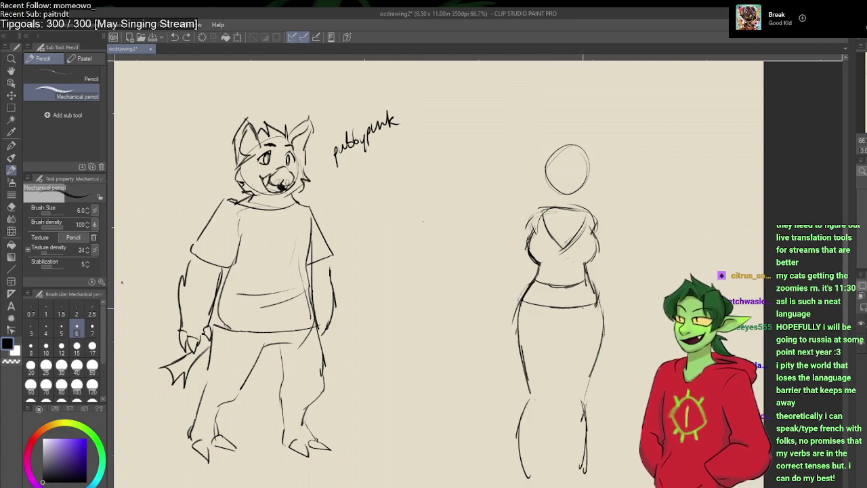
key("ctrl+z")
mouse_move(584, 308)
left_mouse_down()
mouse_move(534, 308)
mouse_move(526, 296)
left_mouse_up()
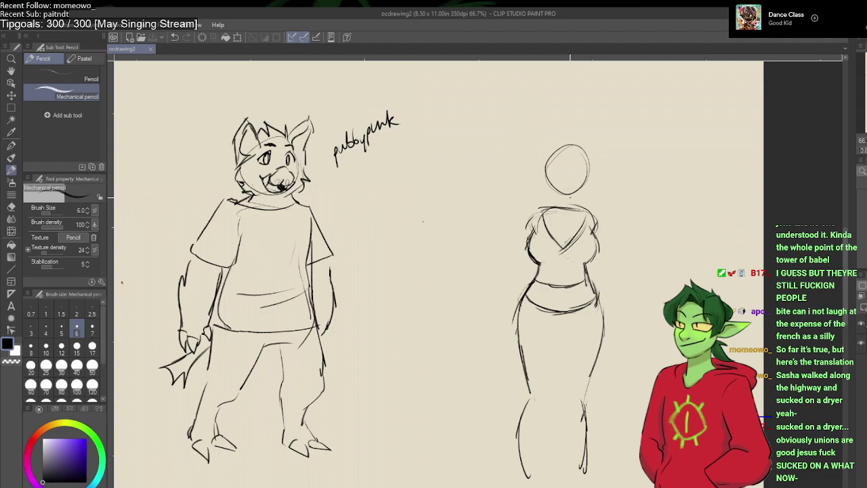
Step: Reinforce the outline of the figure's head with a lower chin, and add the neck and shoulder lines
left_click_drag(571, 197, 572, 213)
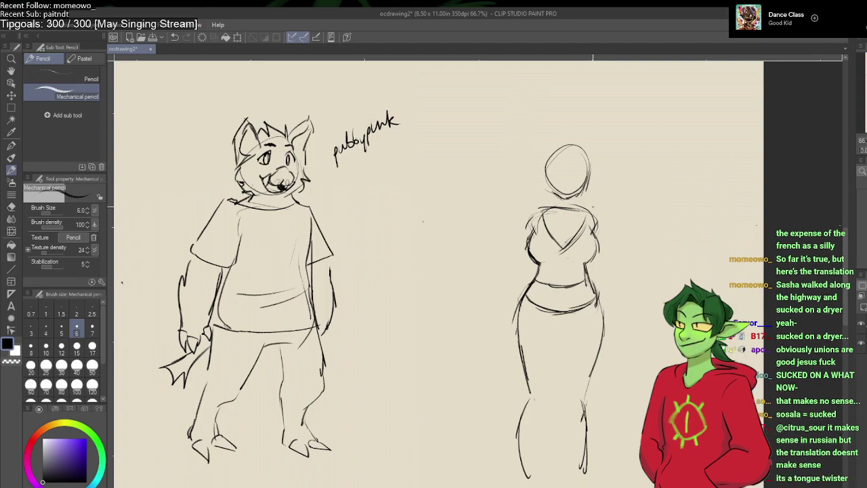
left_click_drag(558, 183, 548, 194)
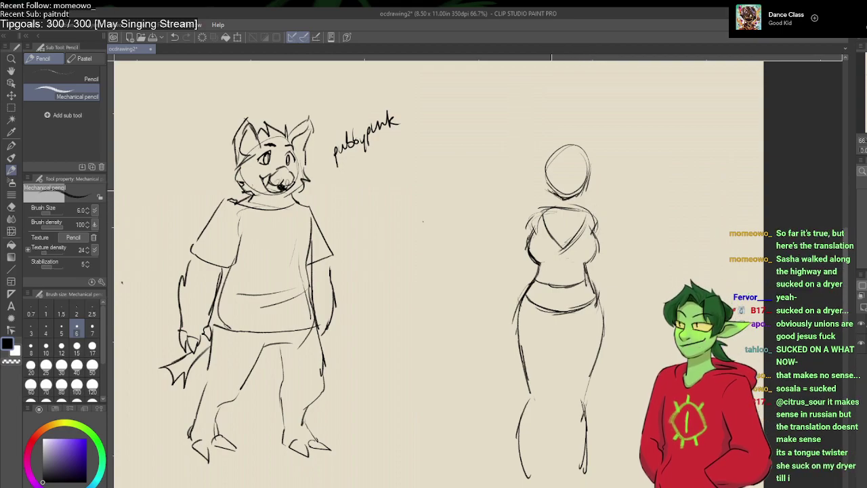
mouse_move(549, 160)
left_mouse_down()
mouse_move(545, 190)
mouse_move(556, 195)
left_mouse_up()
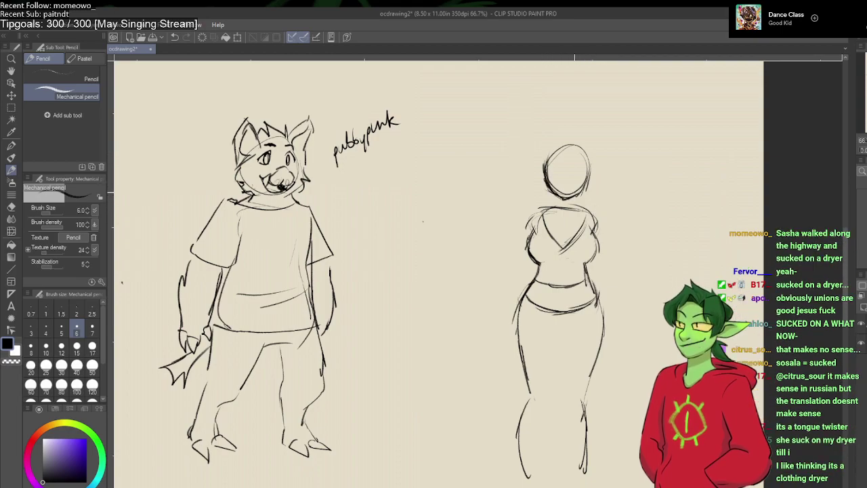
mouse_move(587, 151)
left_mouse_down()
mouse_move(584, 185)
mouse_move(587, 153)
left_mouse_up()
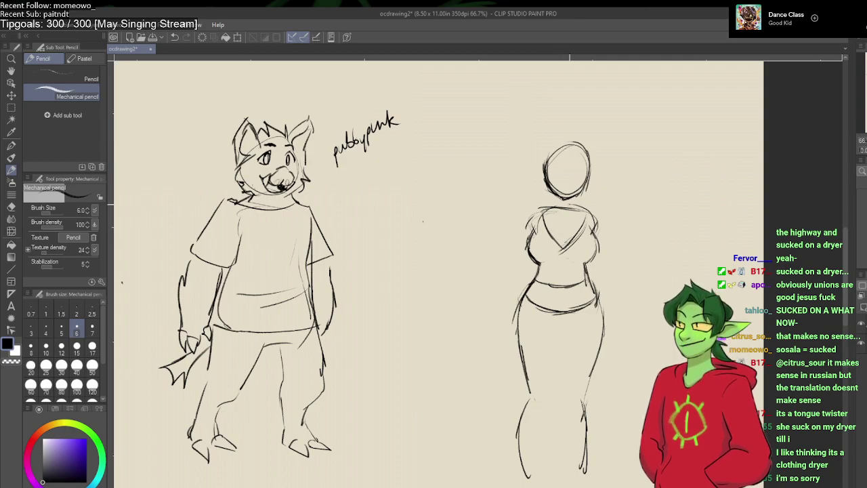
mouse_move(573, 206)
left_mouse_down()
mouse_move(580, 221)
mouse_move(543, 214)
mouse_move(582, 213)
mouse_move(599, 225)
left_mouse_up()
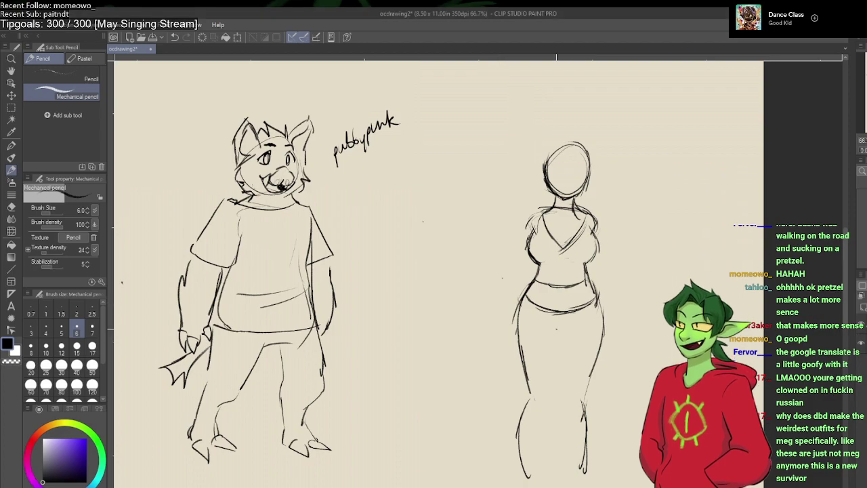
Step: Draw the figure's inner leg lines from the crotch down to the ankles, with small creases at the crotch
left_click_drag(560, 323, 557, 393)
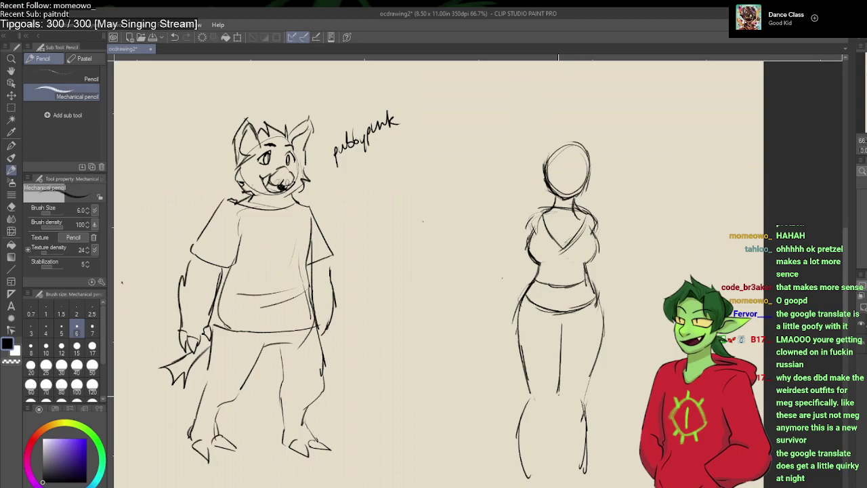
left_click_drag(594, 405, 588, 470)
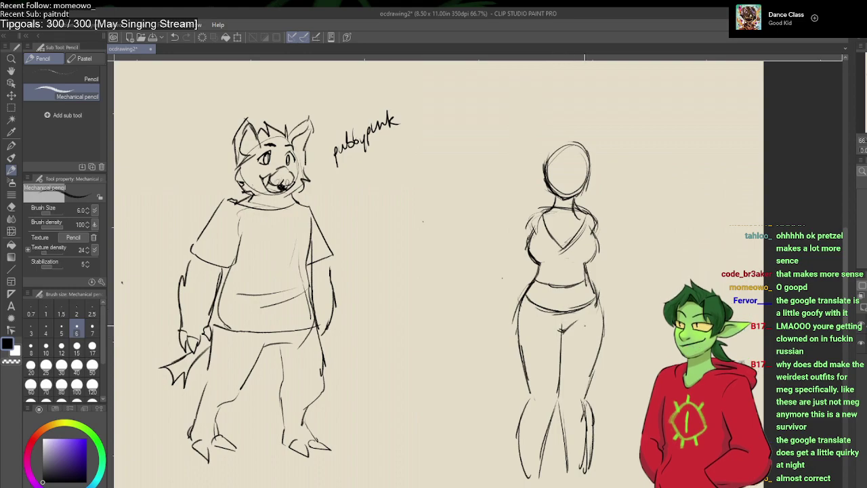
key("e")
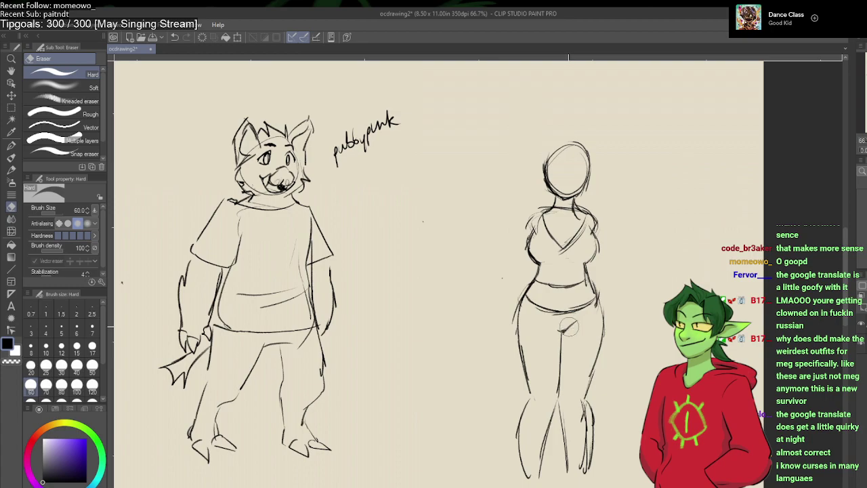
Step: Sketch both of the figure's arms with the mechanical pencil, hanging from the shoulders down beside the hips
key("p")
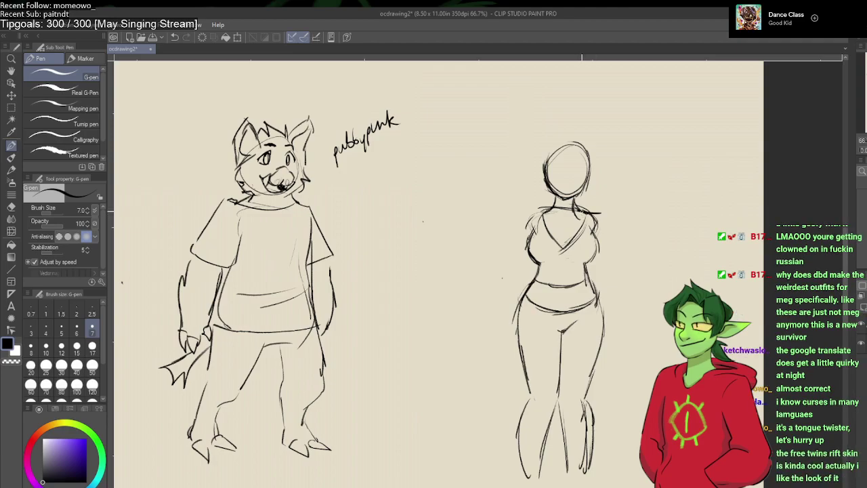
key("p")
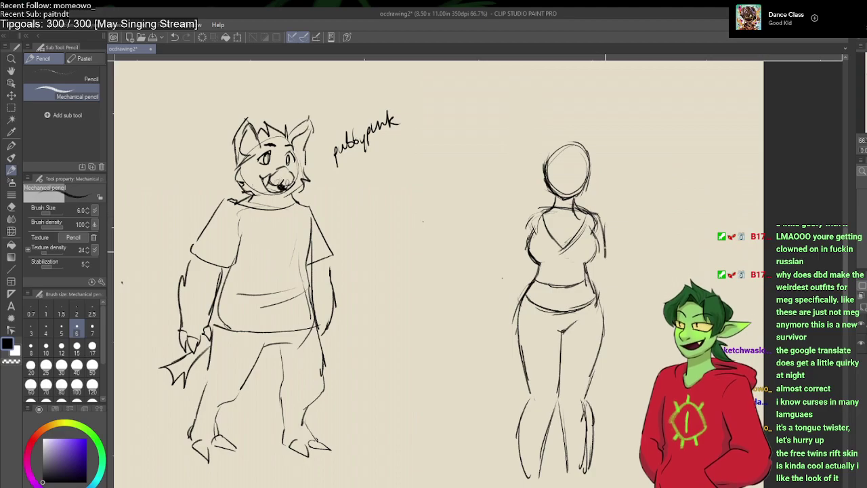
left_click_drag(603, 241, 614, 328)
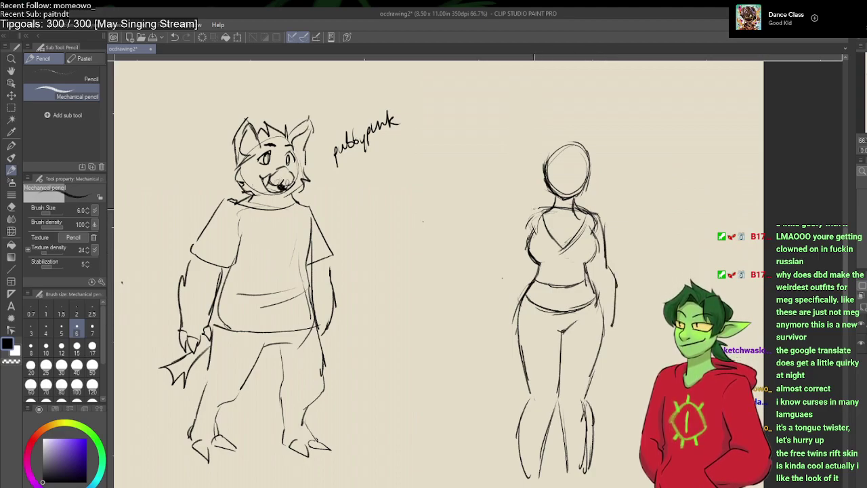
left_click_drag(527, 217, 504, 262)
left_click_drag(528, 218, 520, 275)
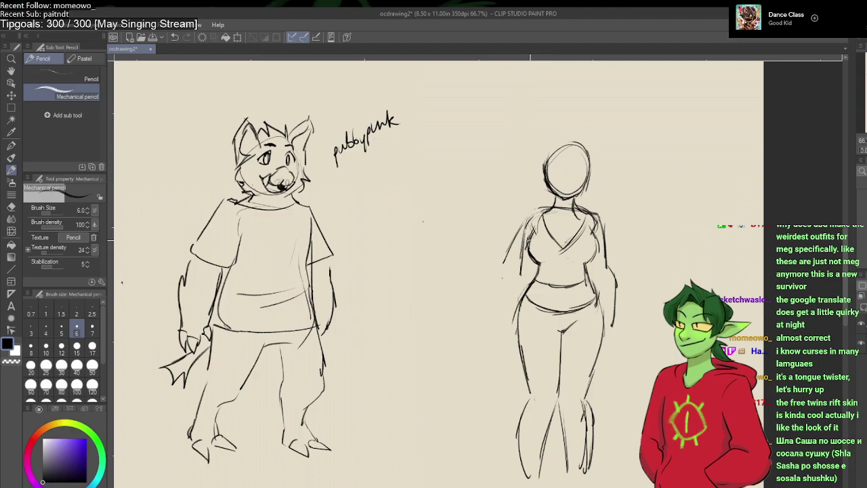
left_click_drag(507, 319, 501, 333)
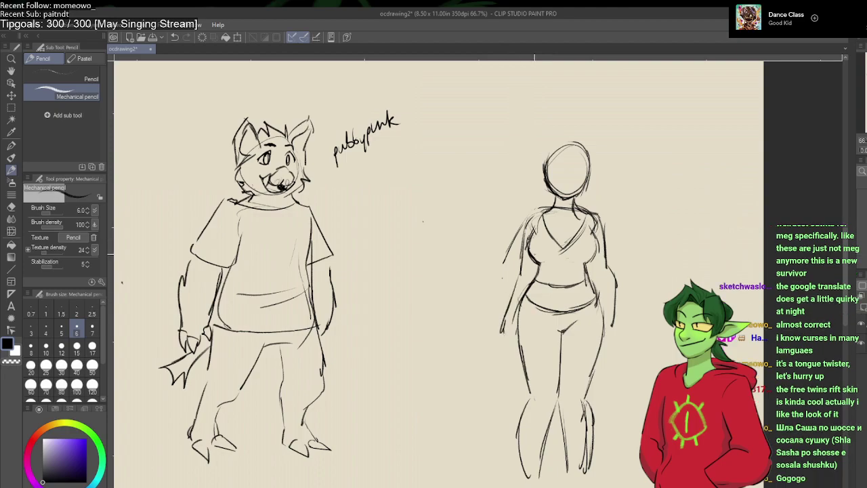
Step: Draw the figure's eyes, nose and small smile, reducing the pencil's brush size to 5
mouse_move(563, 163)
left_mouse_down()
mouse_move(553, 173)
mouse_move(585, 176)
mouse_move(580, 181)
left_mouse_up()
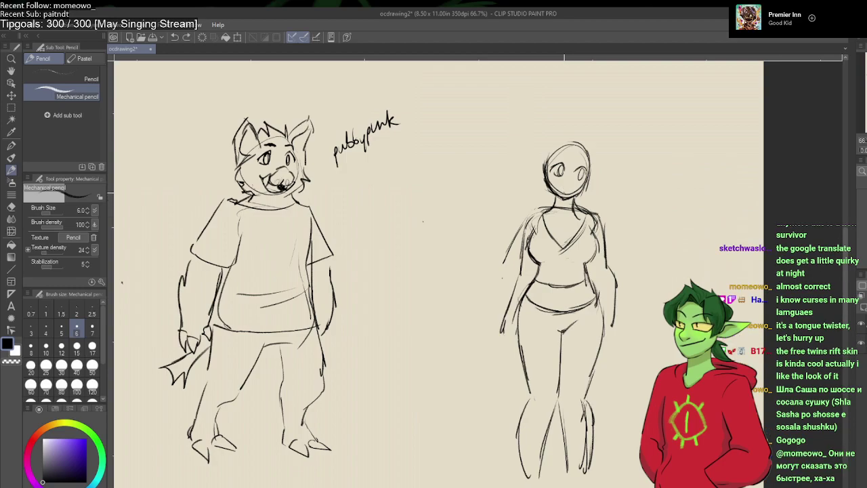
left_click_drag(563, 190, 568, 198)
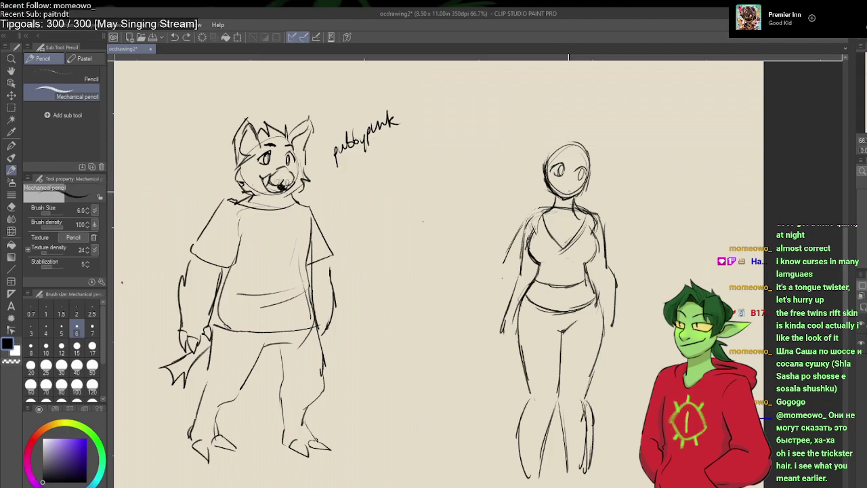
left_click_drag(563, 190, 575, 190)
key("ctrl+z")
key("bracketleft")
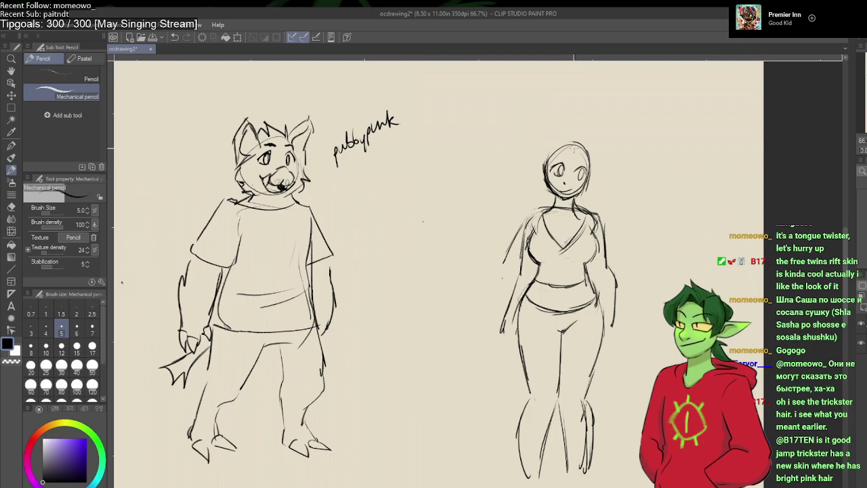
Step: Add swept bangs and a tuft of hair to the figure's head, with a long pointed ear on each side
mouse_move(568, 144)
left_mouse_down()
mouse_move(585, 178)
mouse_move(618, 180)
mouse_move(589, 188)
left_mouse_up()
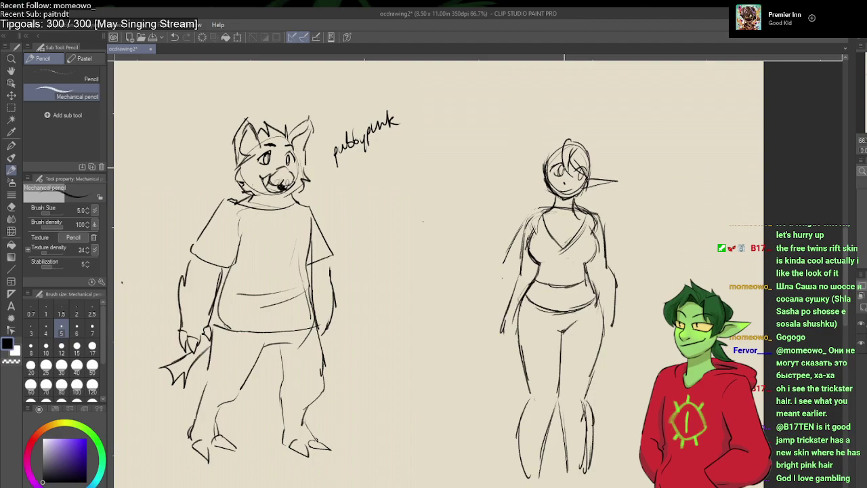
left_click_drag(545, 167, 540, 175)
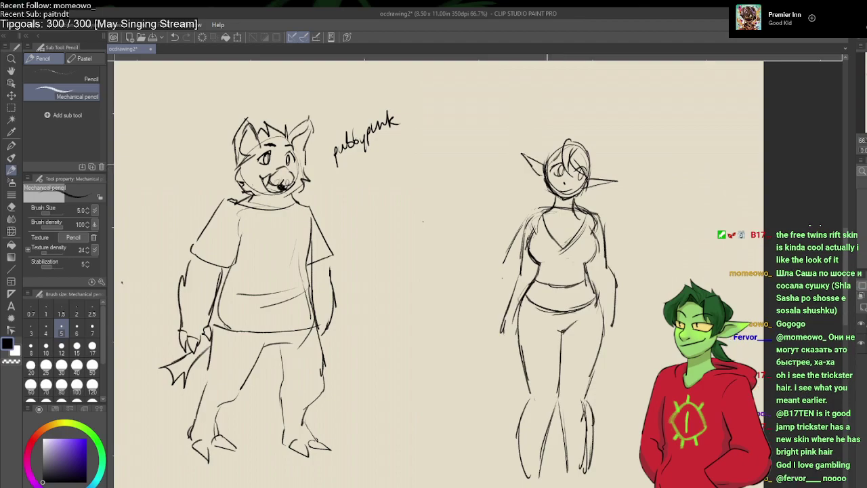
left_click_drag(543, 145, 563, 141)
Step: Draw long wavy locks of hair falling from both sides of the figure's head over the shoulders and chest
left_click_drag(552, 177, 530, 207)
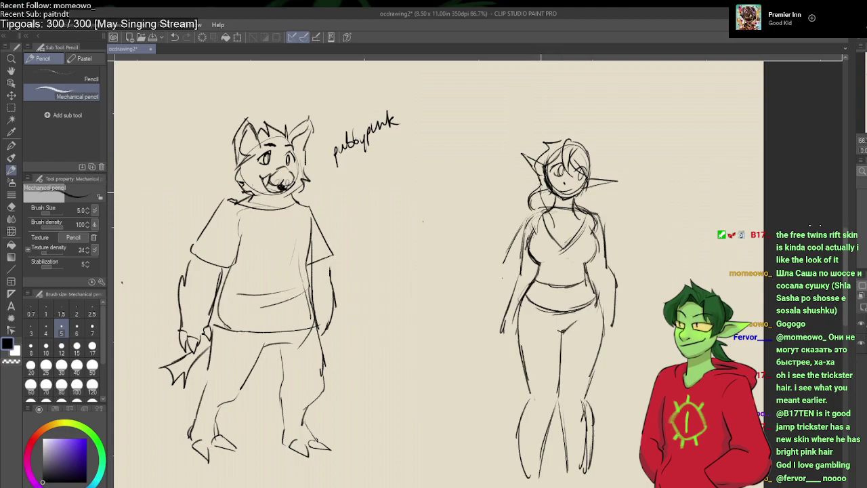
mouse_move(559, 209)
left_mouse_down()
mouse_move(545, 270)
mouse_move(551, 272)
left_mouse_up()
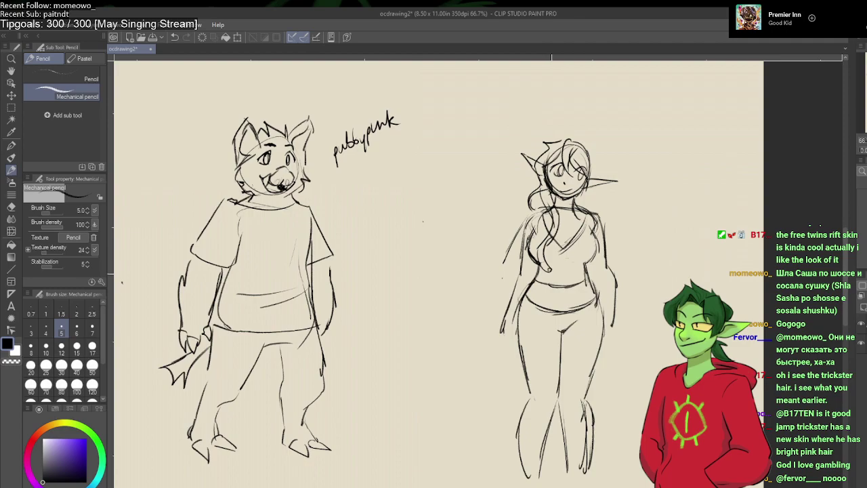
mouse_move(585, 183)
left_mouse_down()
mouse_move(593, 214)
mouse_move(576, 243)
mouse_move(593, 255)
mouse_move(575, 262)
mouse_move(575, 273)
left_mouse_up()
left_click_drag(577, 226, 587, 244)
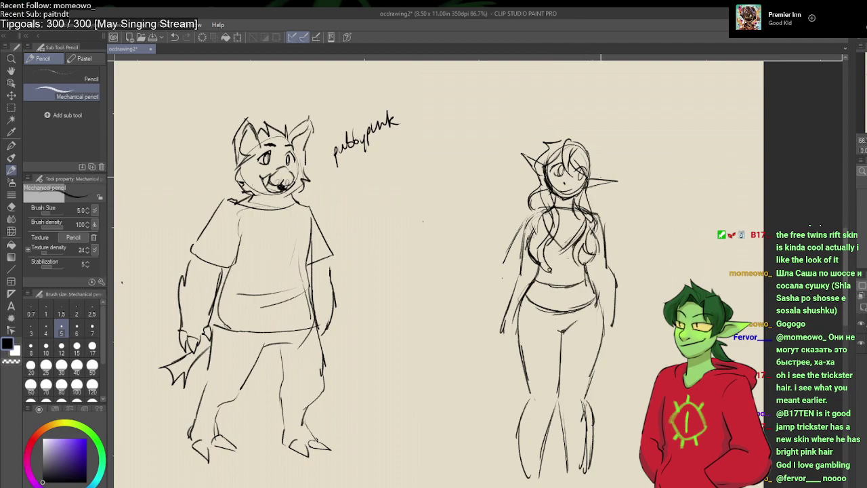
mouse_move(590, 159)
left_mouse_down()
mouse_move(617, 144)
mouse_move(611, 168)
left_mouse_up()
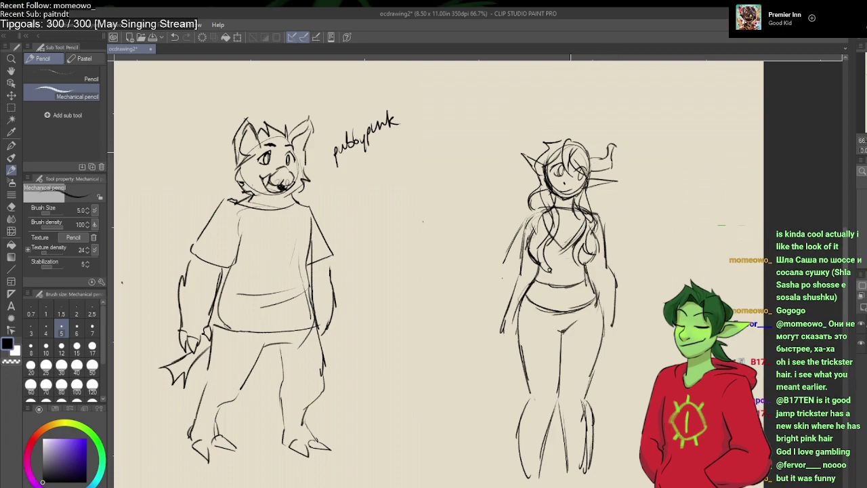
key("ctrl+z")
key("ctrl+z")
key("ctrl+z")
key("ctrl+z")
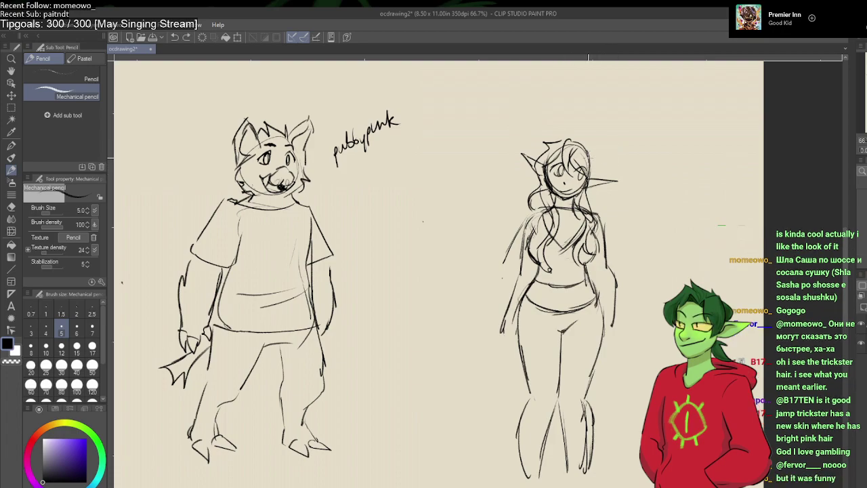
Step: Draw a curved, pointed horn rising from the side of the figure's head above the outstretched horizontal ear
mouse_move(593, 158)
left_mouse_down()
mouse_move(612, 142)
mouse_move(585, 178)
left_mouse_up()
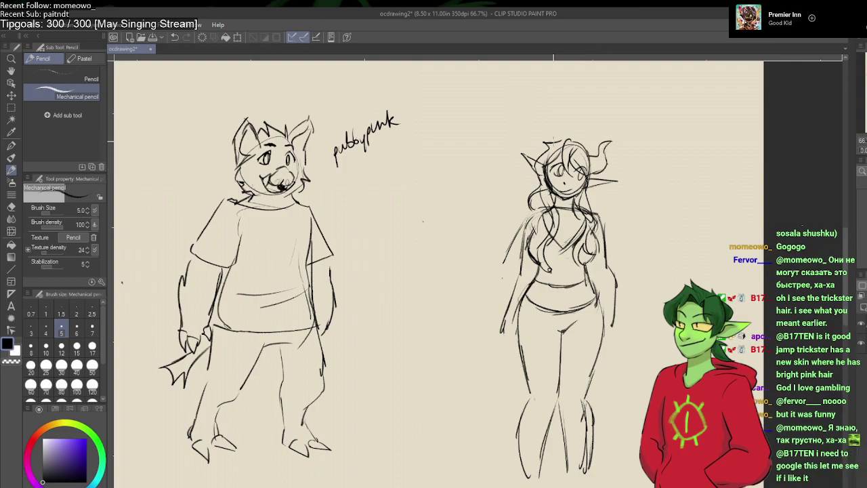
Step: Draw a second curved horn on the figure's right side of the head, opposite the existing one
mouse_move(553, 147)
left_mouse_down()
mouse_move(546, 122)
mouse_move(535, 163)
left_mouse_up()
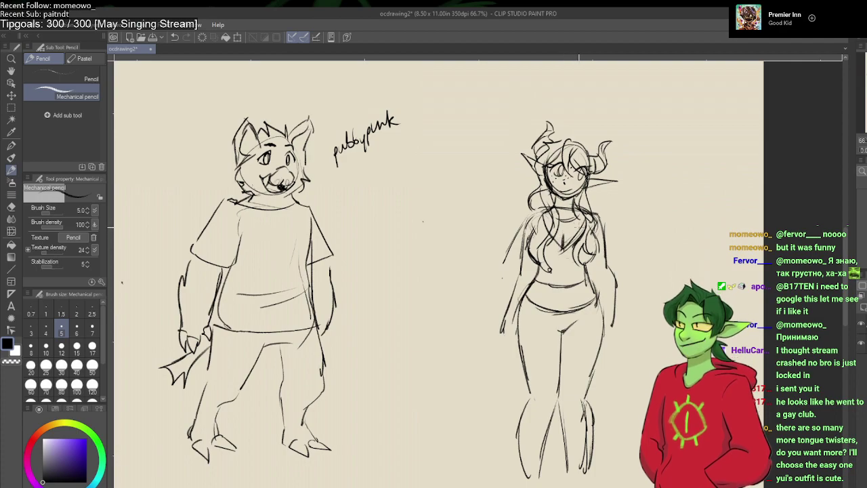
mouse_move(583, 217)
left_mouse_down()
mouse_move(564, 247)
mouse_move(557, 241)
left_mouse_up()
key("ctrl+z")
key("ctrl+z")
key("ctrl+z")
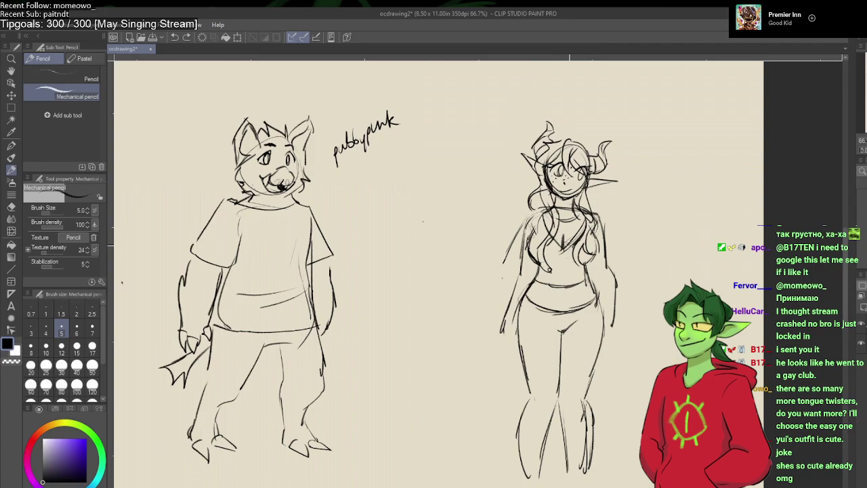
Step: Fill the chest area below the neckline, between the hair locks, solid black with the G-pen
key("p")
left_click_drag(581, 236, 554, 245)
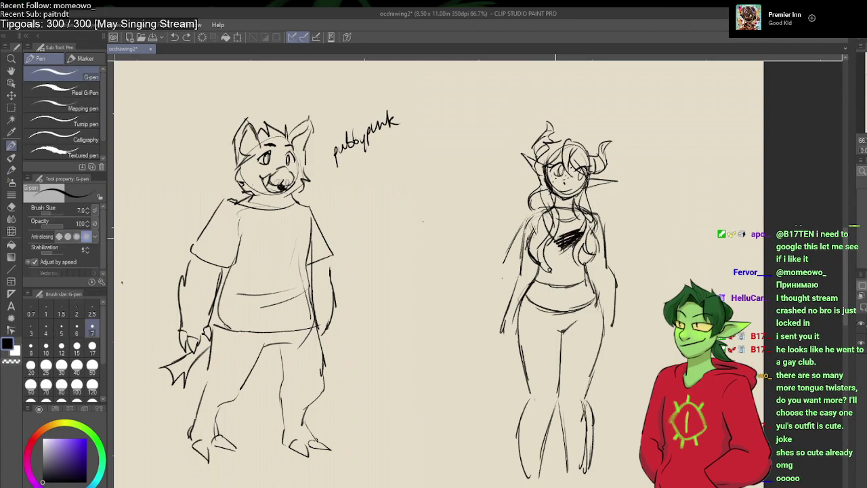
mouse_move(587, 218)
left_mouse_down()
mouse_move(551, 240)
mouse_move(555, 230)
left_mouse_up()
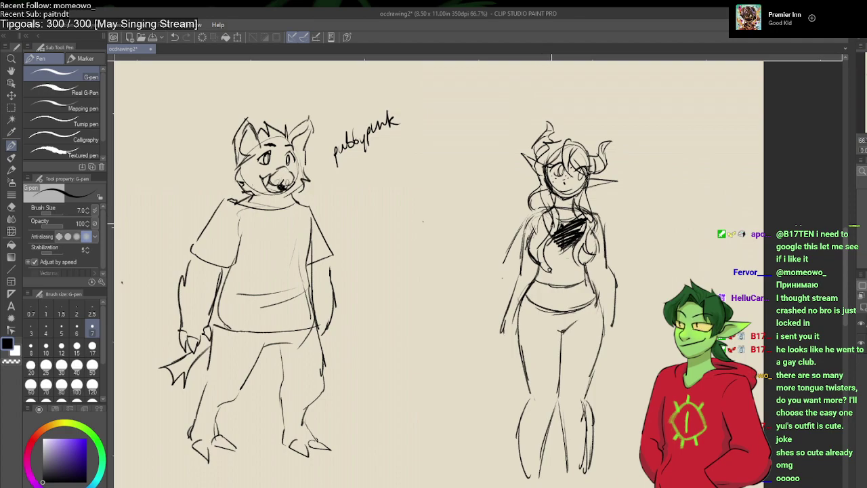
left_click_drag(582, 224, 563, 240)
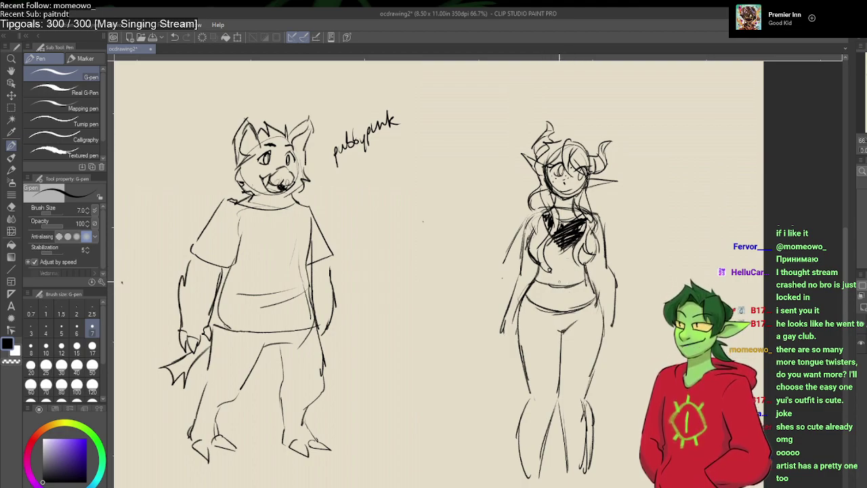
Step: Add a centre seam to the figure's top and a fly and fold lines to the trousers with the mechanical pencil
key("p")
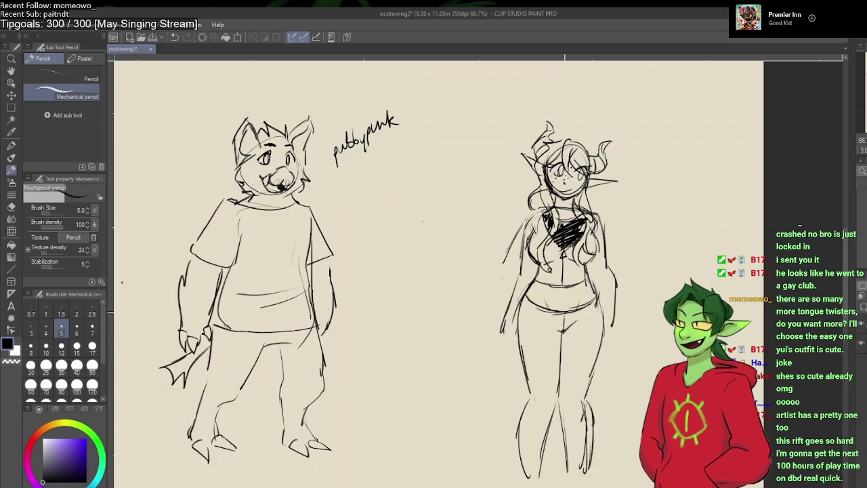
left_click_drag(561, 306, 561, 333)
key("ctrl+z")
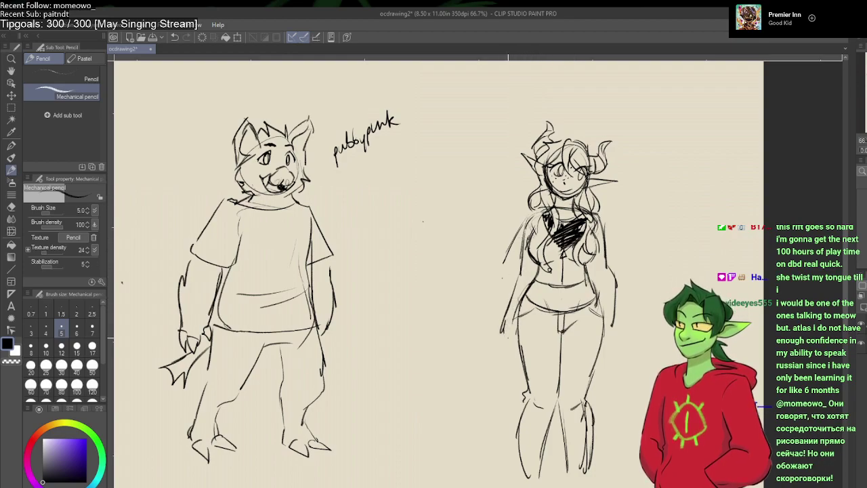
Step: Draw rounded, puffy hands at the ends of the figure's arms, with short strokes beneath them beside the thighs
mouse_move(508, 336)
left_mouse_down()
mouse_move(502, 352)
mouse_move(515, 333)
left_mouse_up()
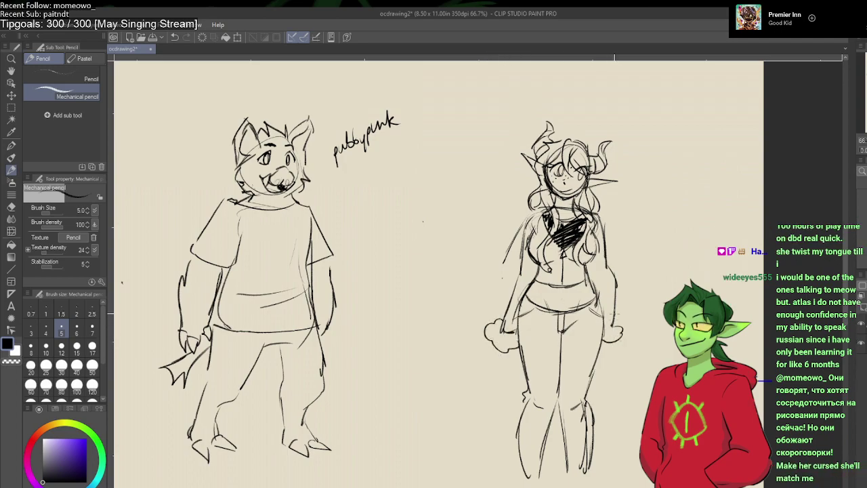
mouse_move(606, 319)
left_mouse_down()
mouse_move(617, 337)
mouse_move(611, 352)
left_mouse_up()
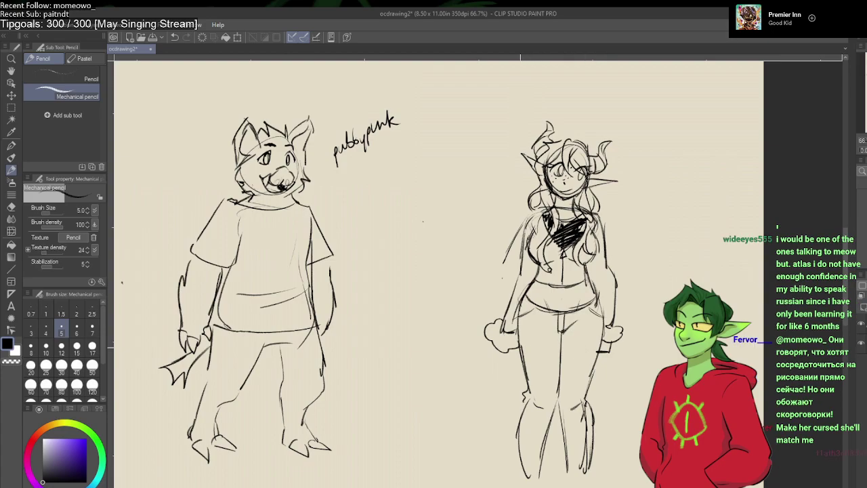
left_click_drag(508, 349, 519, 360)
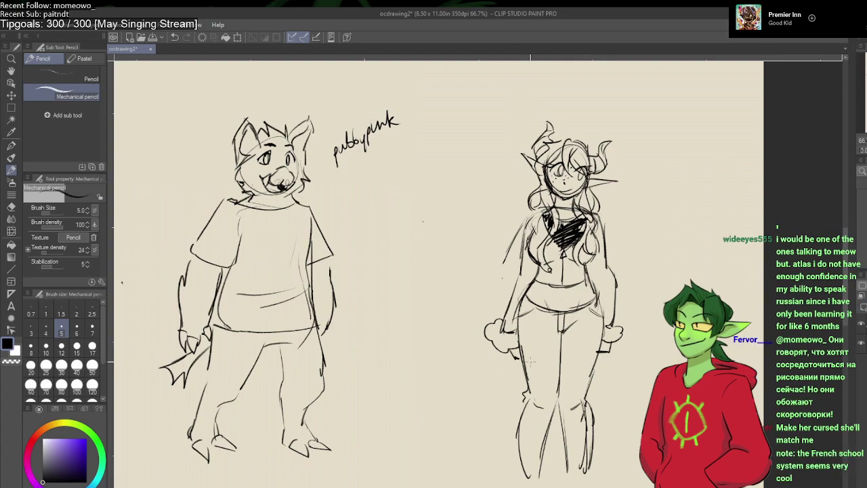
left_click(619, 213)
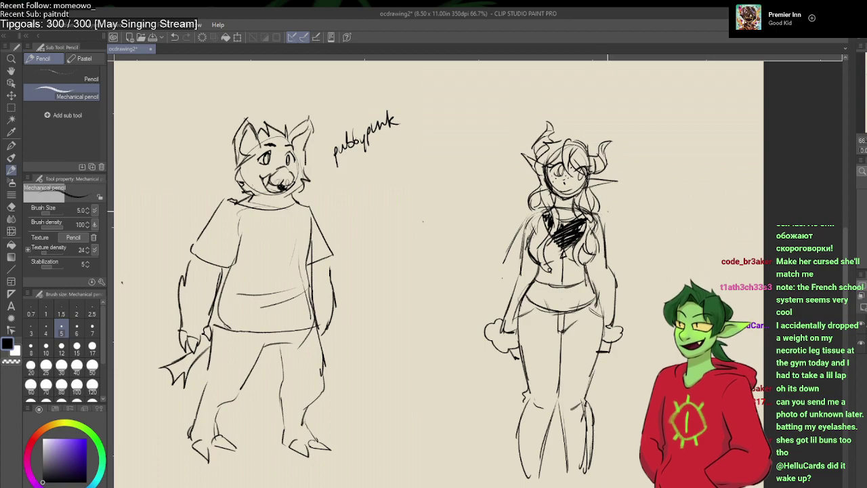
mouse_move(615, 232)
left_mouse_down()
mouse_move(648, 145)
mouse_move(641, 142)
mouse_move(690, 175)
left_mouse_up()
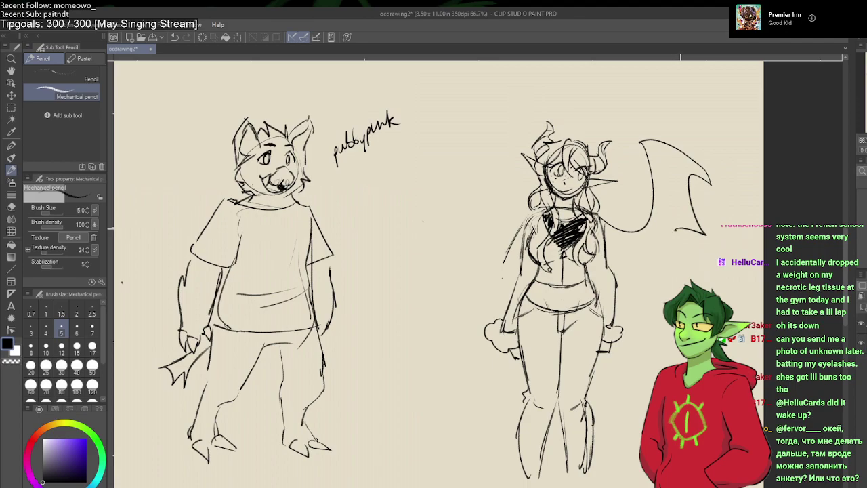
key("ctrl+z")
key("ctrl+z")
key("ctrl+z")
Step: Draw a large scalloped bat wing behind the figure's left shoulder and add small hair buns between the horns
mouse_move(603, 227)
left_mouse_down()
mouse_move(655, 146)
mouse_move(728, 223)
mouse_move(709, 271)
mouse_move(662, 260)
mouse_move(657, 317)
left_mouse_up()
left_click_drag(615, 268, 619, 318)
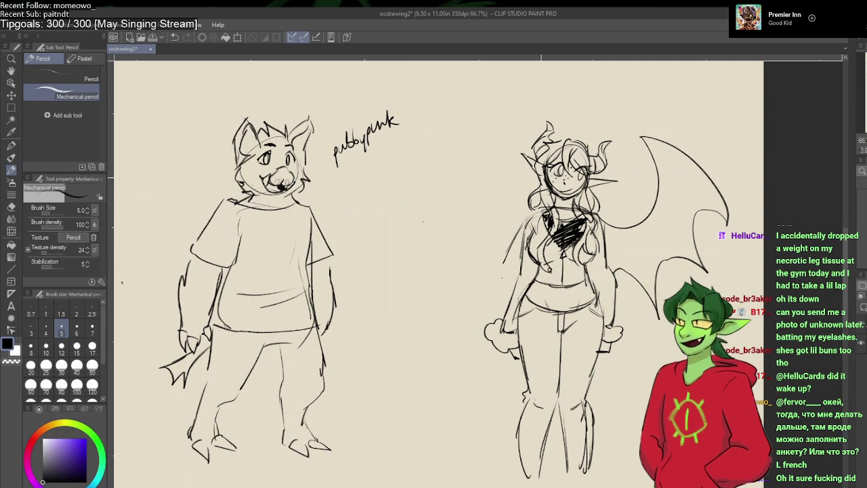
mouse_move(579, 143)
left_mouse_down()
mouse_move(595, 153)
mouse_move(596, 145)
left_mouse_up()
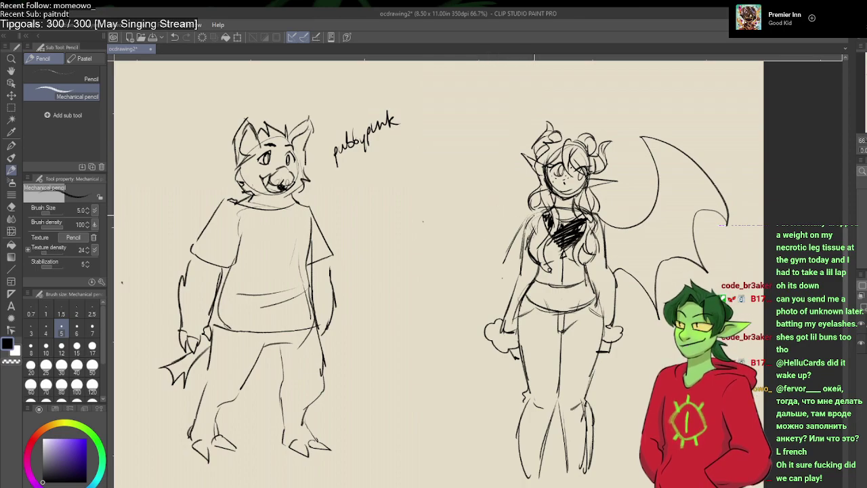
mouse_move(527, 224)
left_mouse_down()
mouse_move(515, 130)
mouse_move(434, 252)
mouse_move(463, 220)
mouse_move(493, 239)
mouse_move(512, 298)
left_mouse_up()
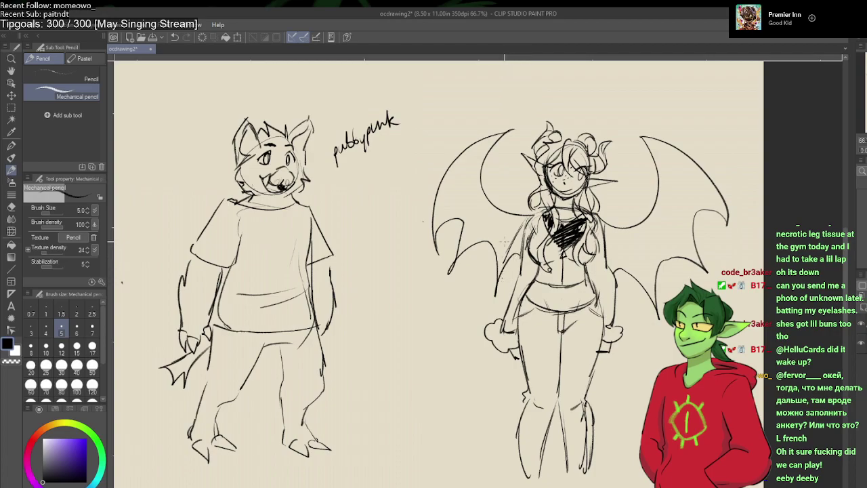
key("ctrl+z")
key("ctrl+z")
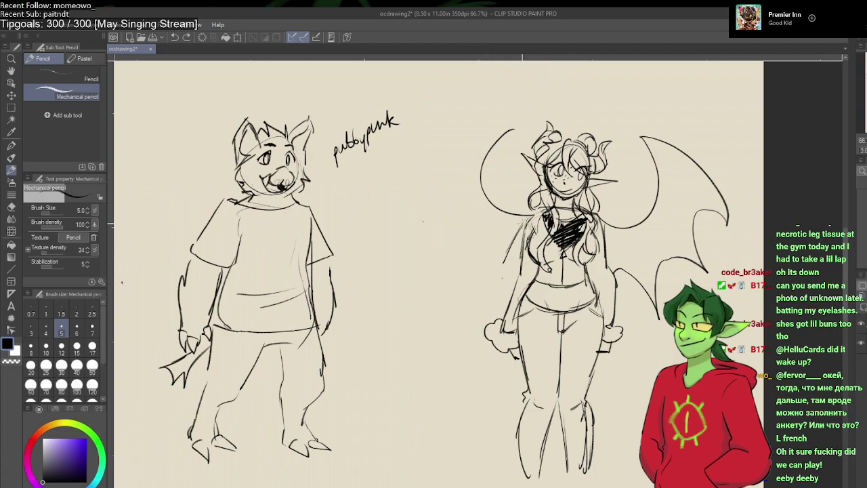
key("ctrl+z")
mouse_move(533, 224)
left_mouse_down()
mouse_move(504, 229)
mouse_move(501, 136)
left_mouse_up()
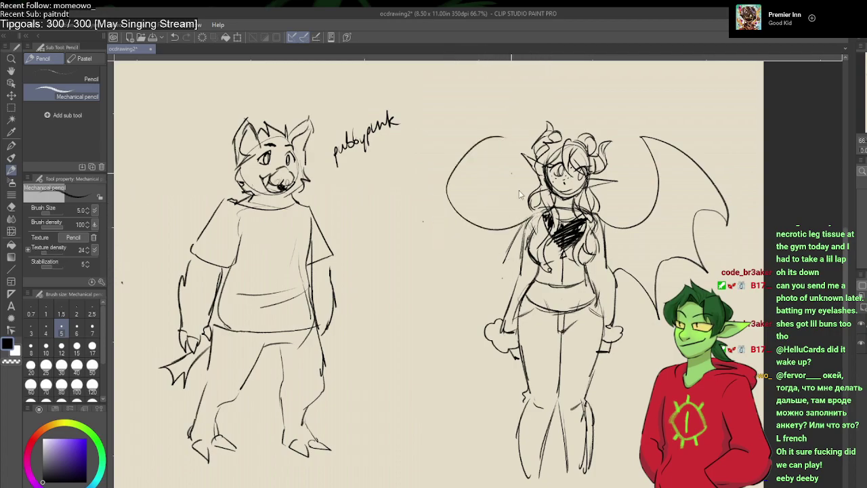
key("ctrl+z")
Step: Draw a matching scalloped bat wing behind the figure's right shoulder and add curls of hair below both ears
mouse_move(534, 231)
left_mouse_down()
mouse_move(495, 140)
mouse_move(410, 184)
mouse_move(429, 197)
mouse_move(400, 224)
mouse_move(426, 288)
mouse_move(484, 311)
mouse_move(519, 269)
left_mouse_up()
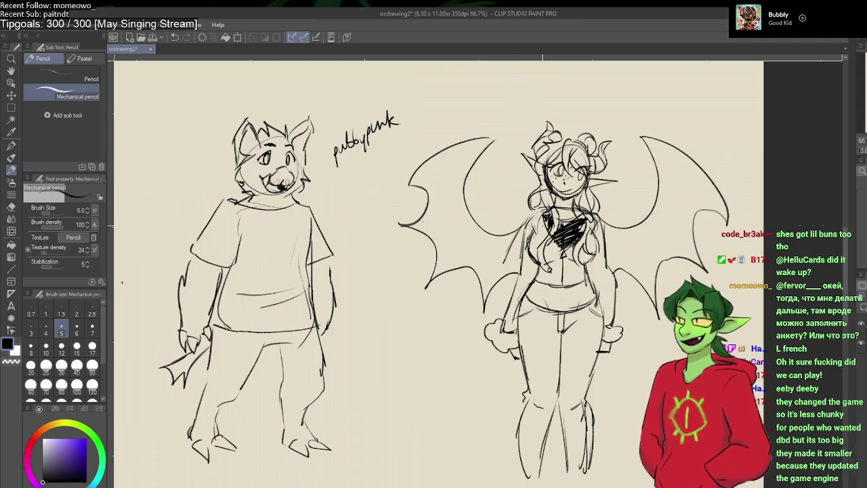
left_click_drag(522, 197, 533, 186)
left_click_drag(595, 191, 606, 214)
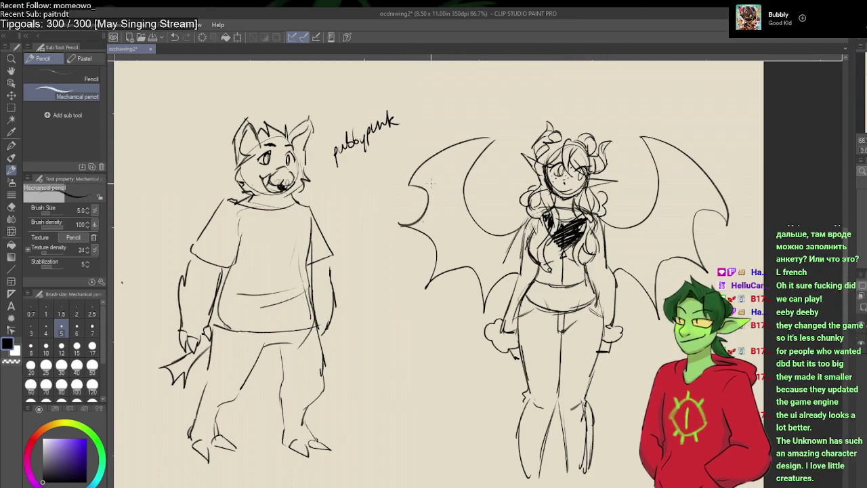
Step: Double the upper edges of both bat wings and add curved rib lines across their membranes
left_click_drag(488, 141, 413, 173)
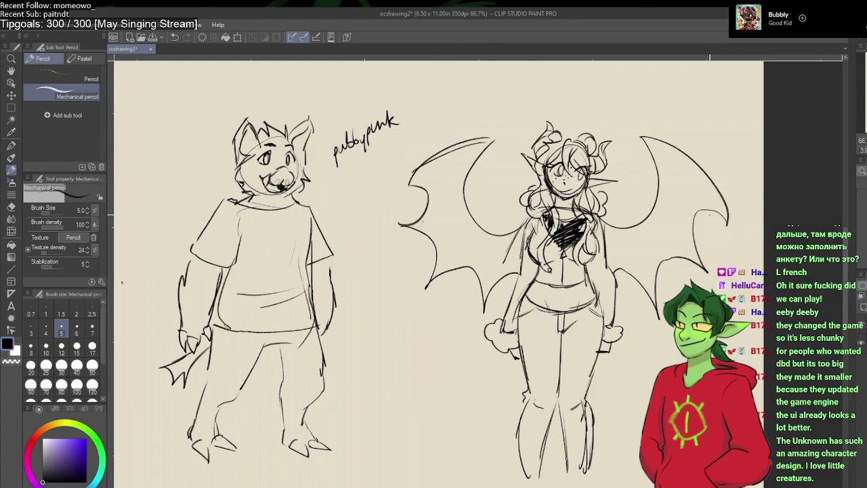
left_click_drag(728, 221, 643, 140)
left_click_drag(661, 208, 681, 244)
left_click_drag(643, 227, 628, 274)
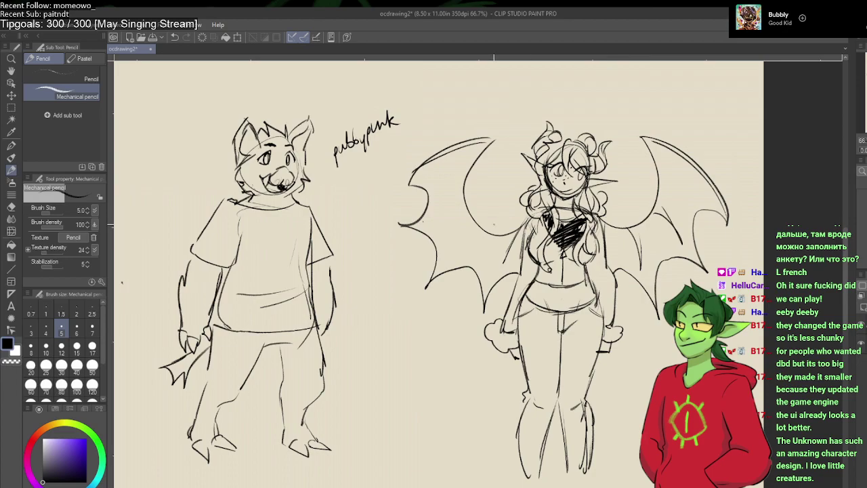
left_click_drag(507, 234, 490, 275)
mouse_move(451, 253)
left_mouse_down()
mouse_move(477, 237)
mouse_move(427, 219)
left_mouse_up()
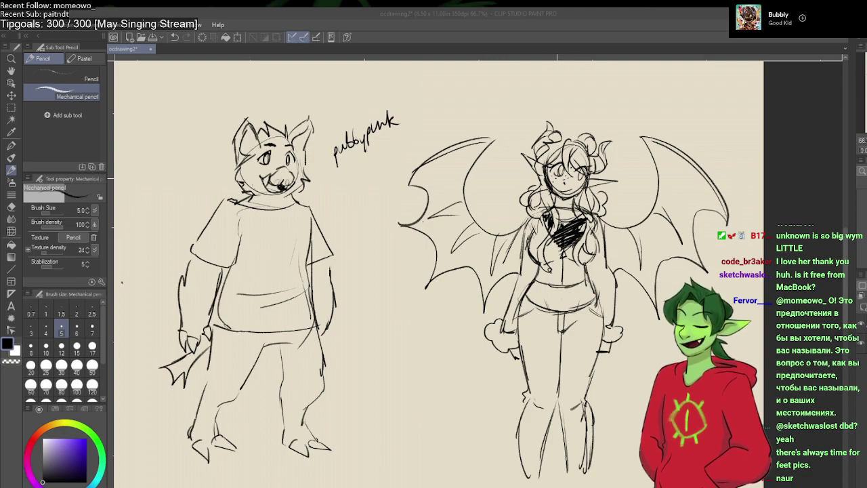
Step: Handwrite the character's name label above the winged figure
left_click(593, 97)
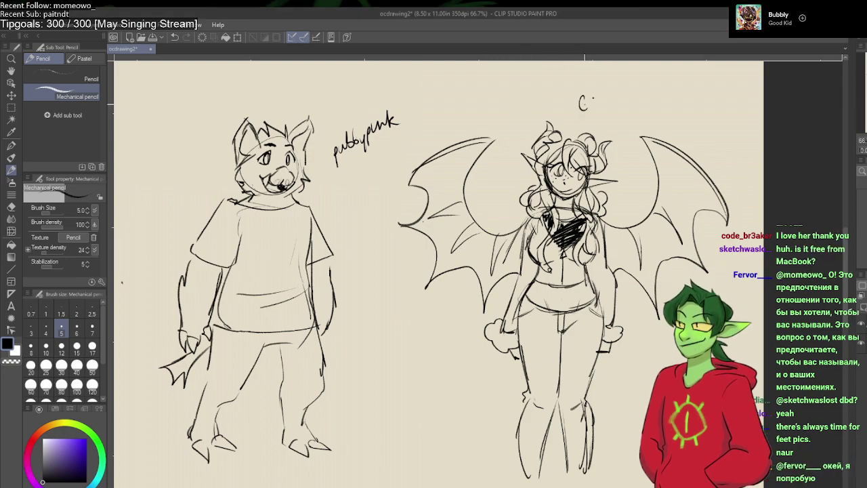
mouse_move(591, 100)
left_mouse_down()
mouse_move(585, 109)
mouse_move(614, 101)
mouse_move(622, 113)
mouse_move(641, 97)
mouse_move(656, 108)
left_mouse_up()
left_click_drag(658, 103, 666, 109)
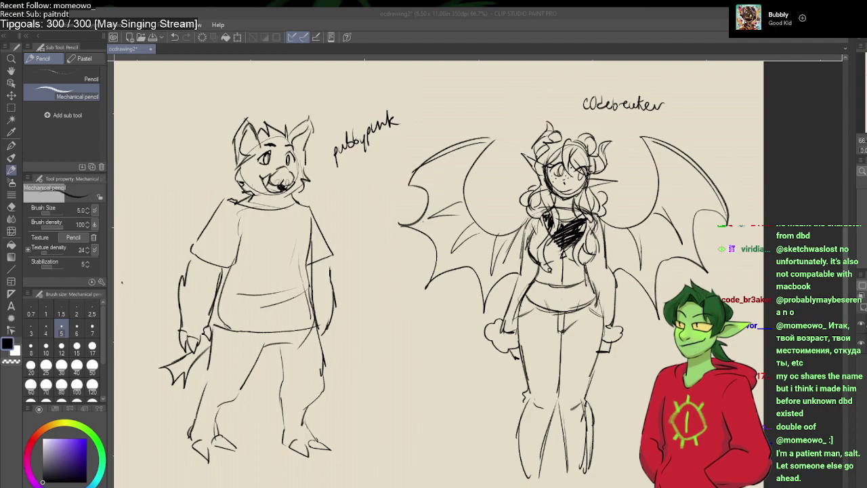
Step: Sketch a small head circle with the mechanical pencil in the blank page area below the finished figures
key("h")
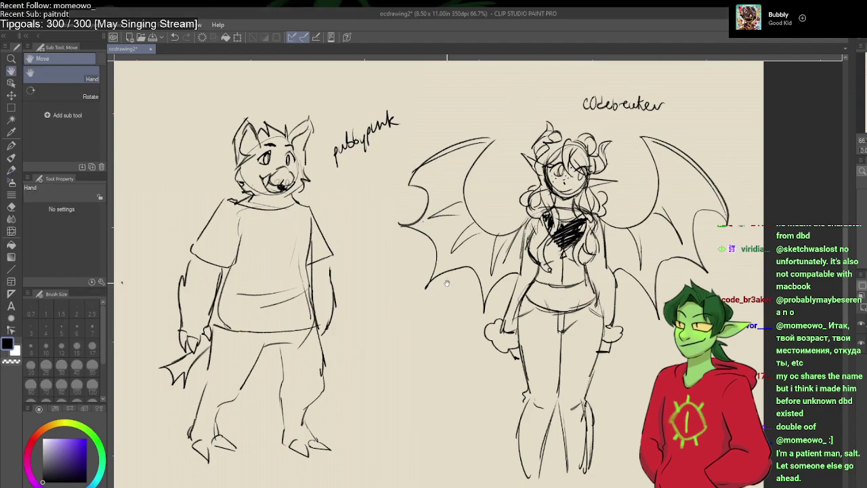
left_click_drag(447, 283, 610, 122)
mouse_move(523, 447)
left_mouse_down()
mouse_move(523, 285)
mouse_move(466, 248)
left_mouse_up()
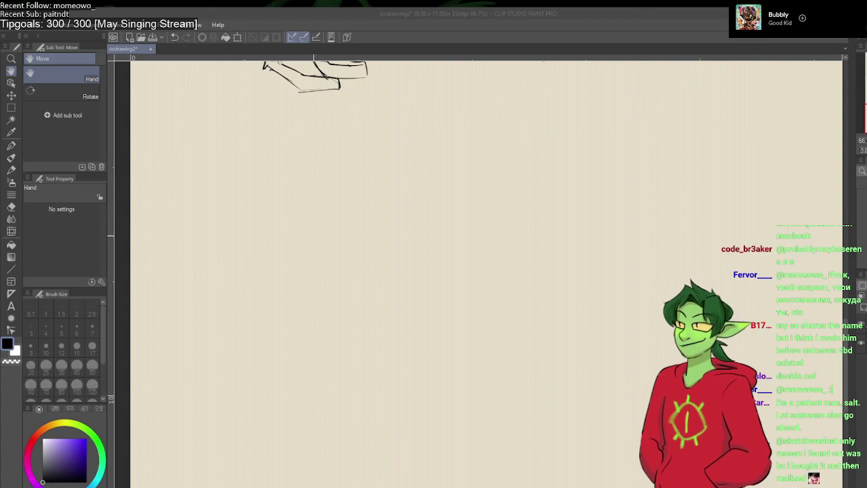
left_click(319, 228)
key("p")
mouse_move(318, 187)
left_mouse_down()
mouse_move(355, 236)
mouse_move(316, 189)
left_mouse_up()
key("ctrl+z")
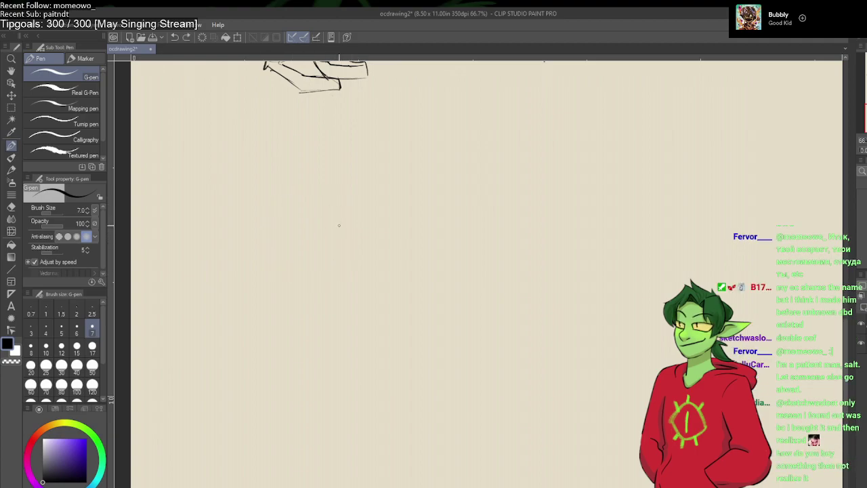
key("p")
mouse_move(332, 187)
left_mouse_down()
mouse_move(308, 215)
mouse_move(339, 204)
mouse_move(313, 179)
mouse_move(325, 224)
left_mouse_up()
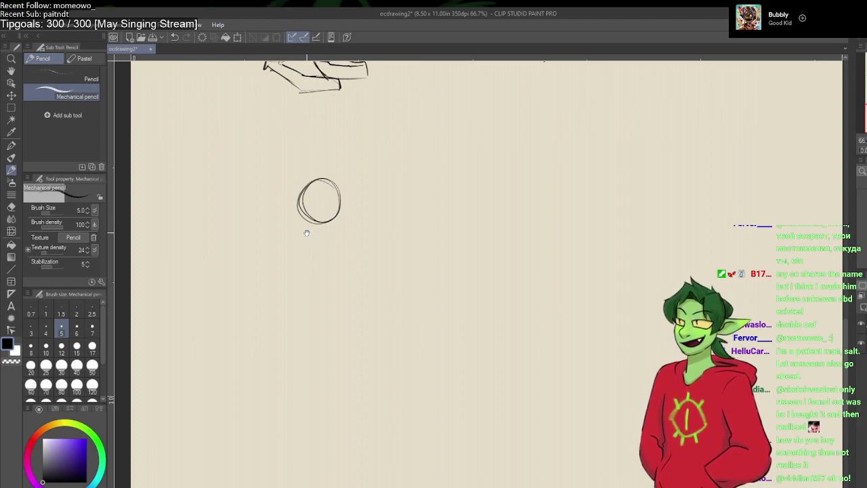
mouse_move(305, 230)
left_mouse_down()
mouse_move(327, 218)
mouse_move(299, 220)
mouse_move(304, 217)
left_mouse_up()
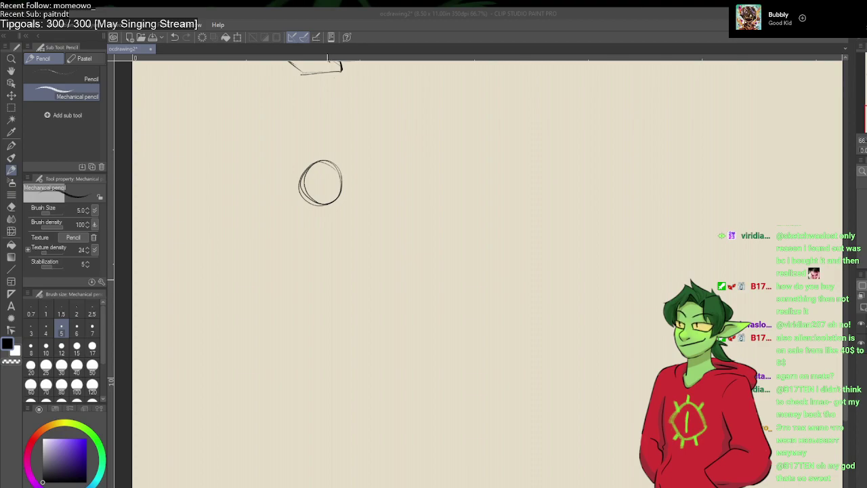
Step: Erase the small head circle with the Hard eraser
key("e")
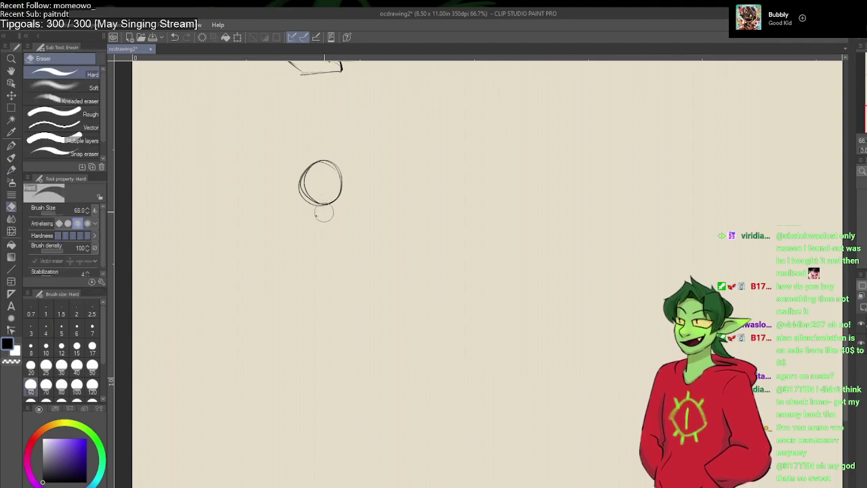
mouse_move(324, 214)
left_mouse_down()
mouse_move(333, 162)
mouse_move(319, 172)
left_mouse_up()
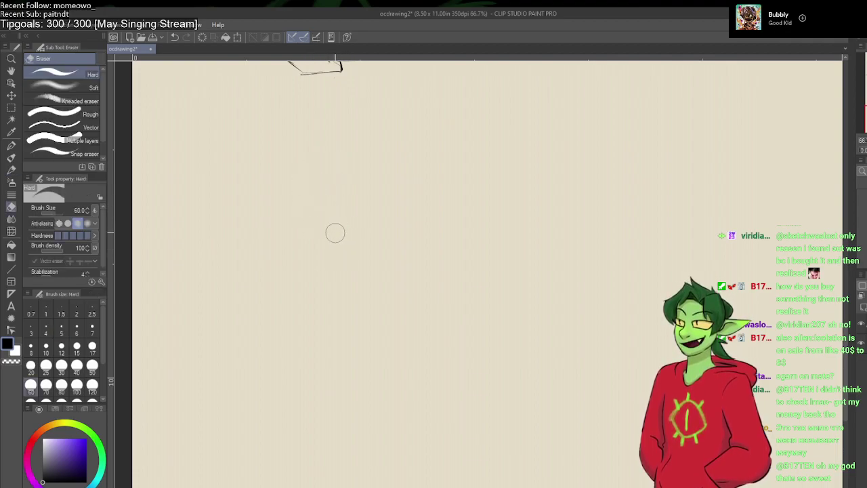
left_click_drag(325, 244, 322, 233)
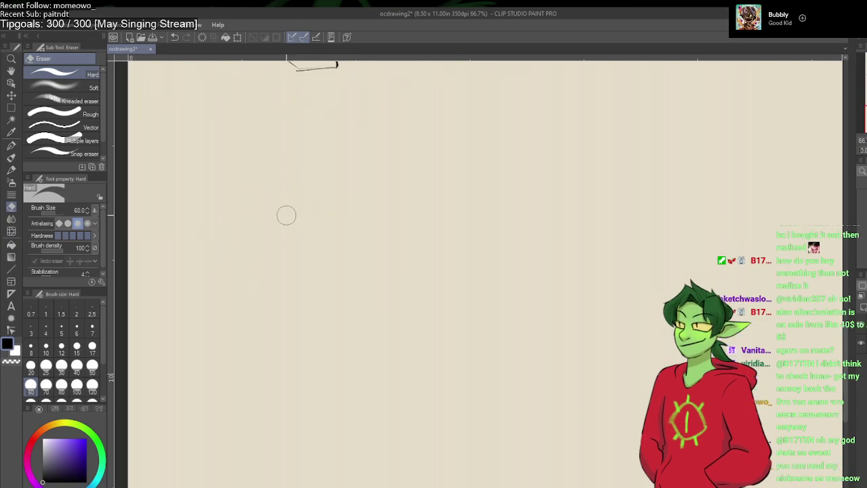
Step: Sketch a larger head circle for a new character with the mechanical pencil, below the booted figure's feet
key("p")
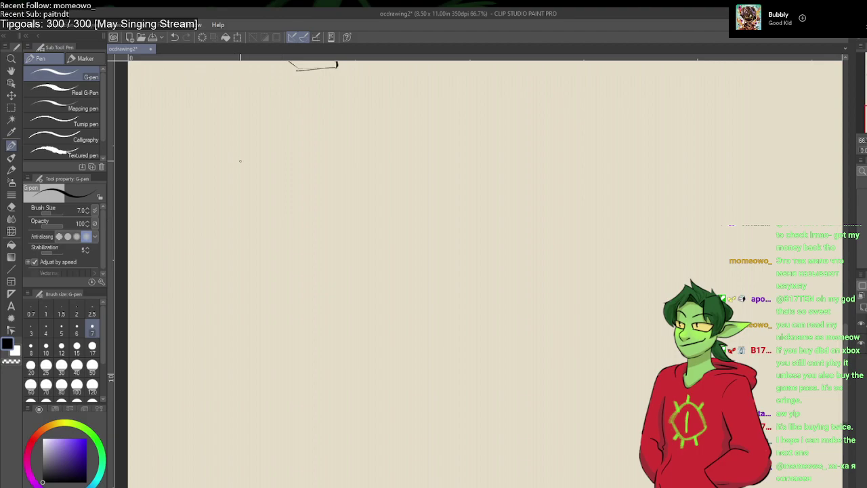
key("p")
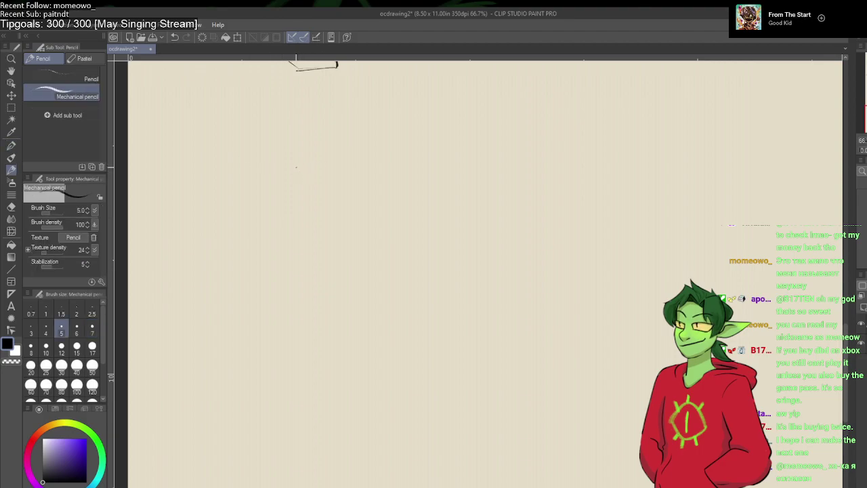
mouse_move(296, 168)
left_mouse_down()
mouse_move(319, 206)
mouse_move(302, 155)
mouse_move(317, 184)
mouse_move(289, 206)
mouse_move(315, 155)
mouse_move(259, 174)
mouse_move(318, 174)
left_mouse_up()
key("ctrl+z")
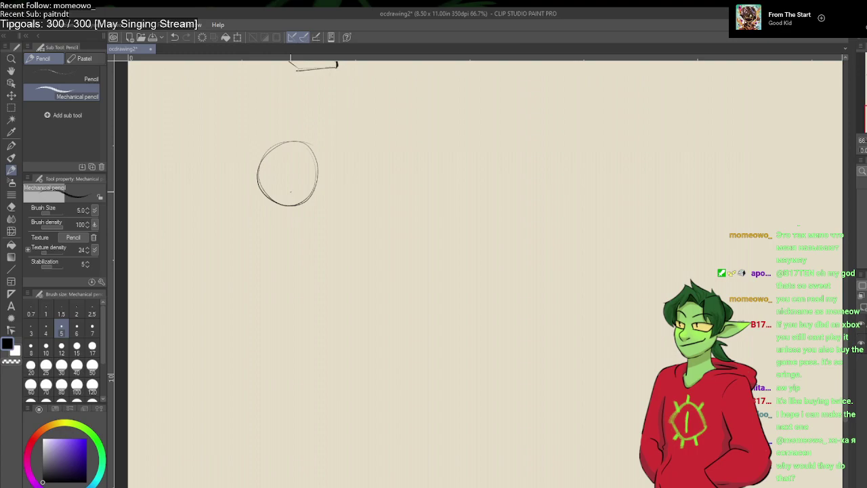
Step: Replace the large head circle with a smaller one and sketch a waisted torso with hips beneath it
key("ctrl+z")
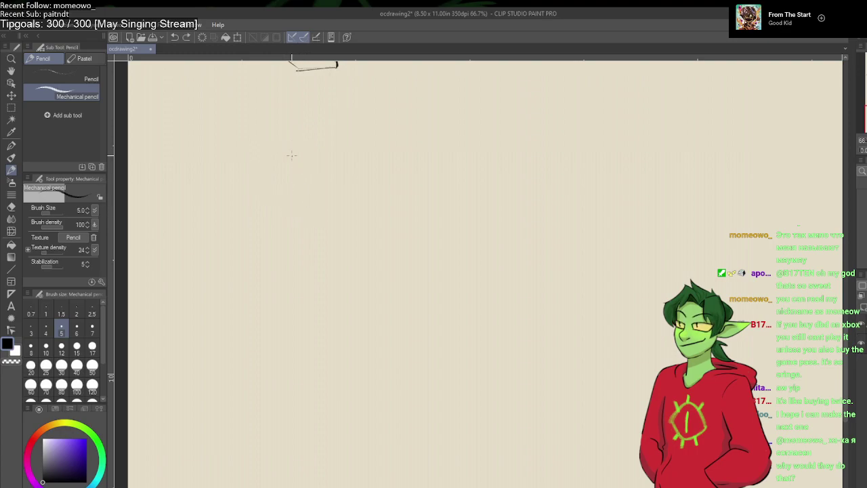
mouse_move(298, 135)
left_mouse_down()
mouse_move(269, 158)
mouse_move(312, 157)
left_mouse_up()
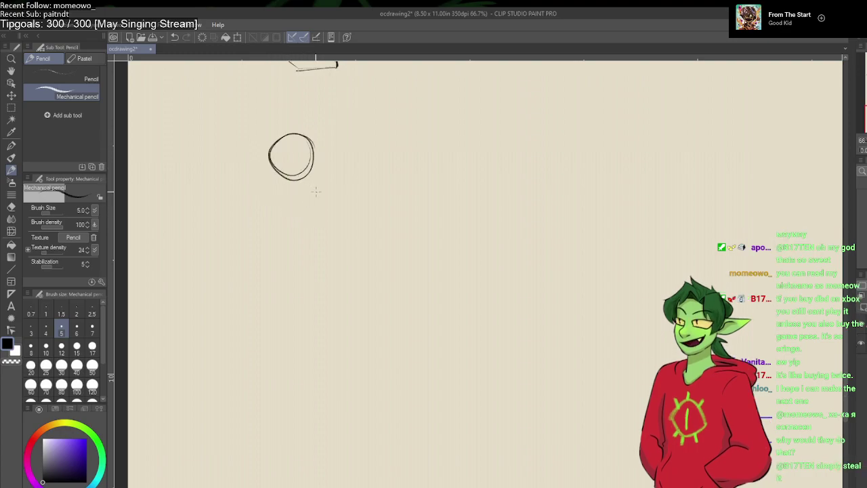
mouse_move(265, 192)
left_mouse_down()
mouse_move(315, 190)
mouse_move(269, 230)
left_mouse_up()
left_click_drag(314, 193, 310, 274)
left_click_drag(310, 232, 311, 274)
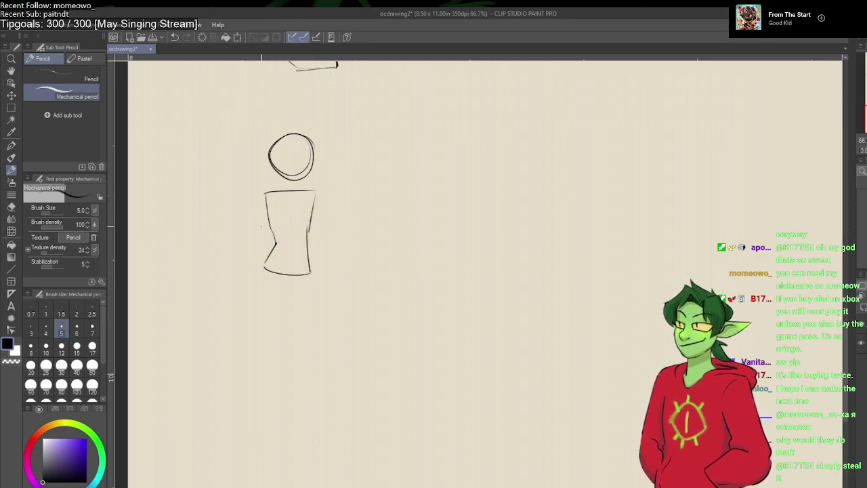
key("ctrl+z")
left_click_drag(266, 202, 269, 247)
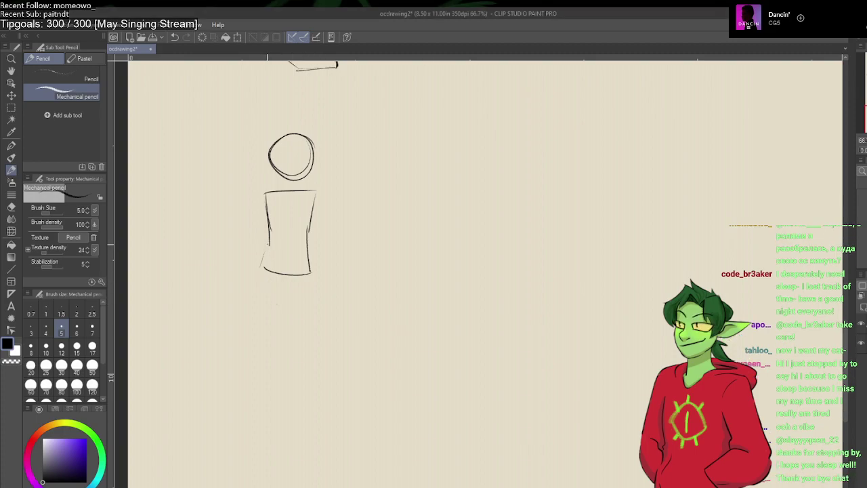
left_click_drag(265, 249, 260, 281)
left_click(278, 259)
Step: Sketch two legs in a wide stance and a bent arm with its hand on the hip as single guide lines
left_click_drag(311, 285, 307, 427)
left_click_drag(304, 391, 310, 454)
left_click_drag(265, 279, 225, 446)
mouse_move(320, 192)
left_mouse_down()
mouse_move(348, 245)
mouse_move(331, 243)
mouse_move(310, 270)
left_mouse_up()
Step: Sketch the other arm, redrawing it with the forearm held out horizontally from the elbow
mouse_move(263, 199)
left_mouse_down()
mouse_move(246, 263)
mouse_move(191, 285)
left_mouse_up()
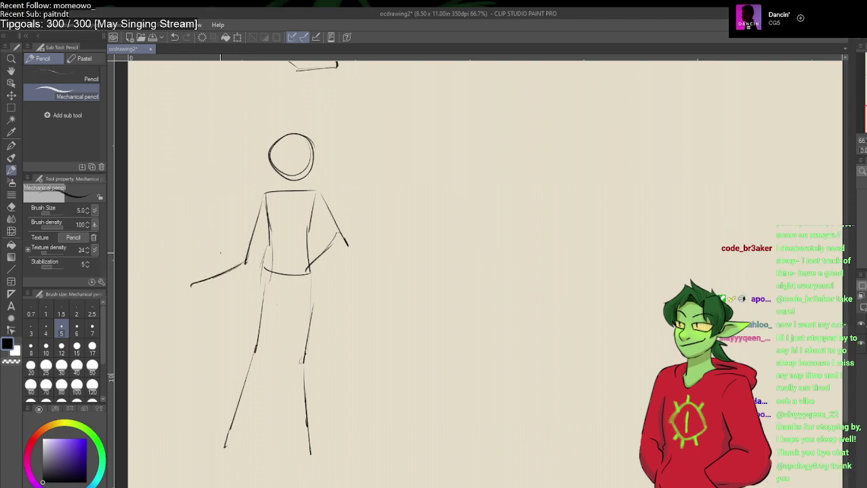
key("ctrl+z")
key("ctrl+z")
key("ctrl+z")
left_click_drag(252, 248, 196, 244)
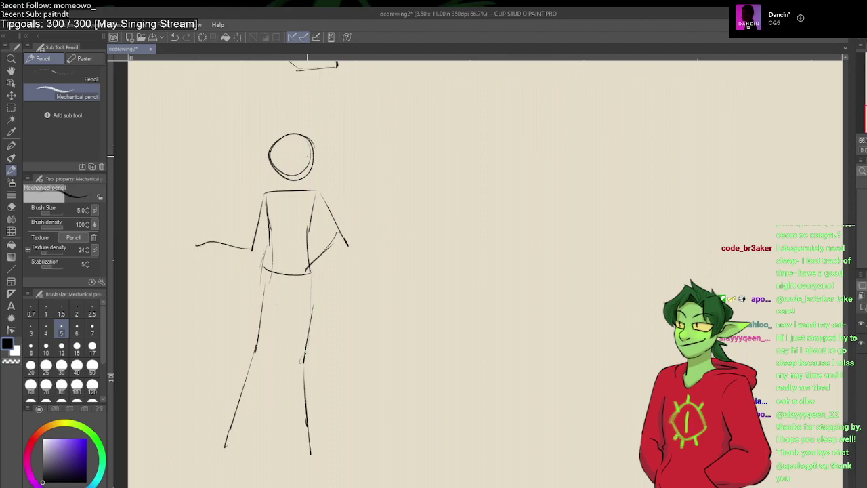
Step: Reshape the head circle into a face with a pointed chin and erase the excess outline with the Hard eraser
mouse_move(310, 146)
left_mouse_down()
mouse_move(311, 178)
mouse_move(284, 183)
mouse_move(270, 155)
mouse_move(285, 137)
mouse_move(311, 148)
left_mouse_up()
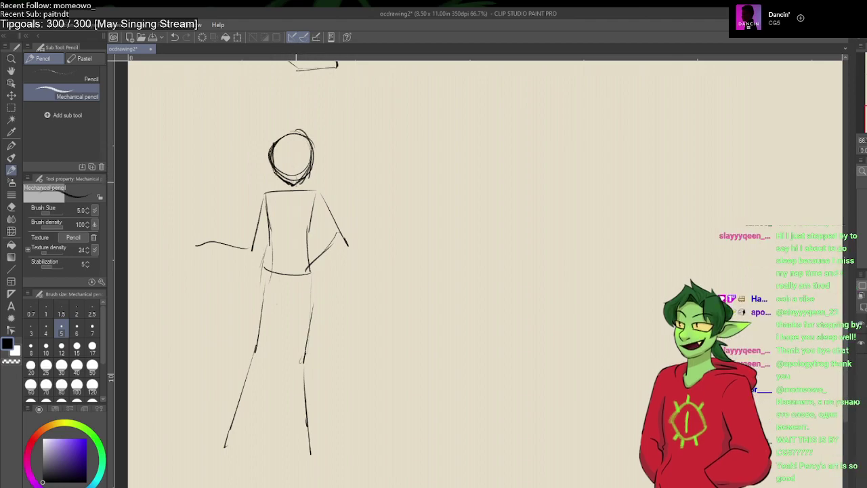
key("e")
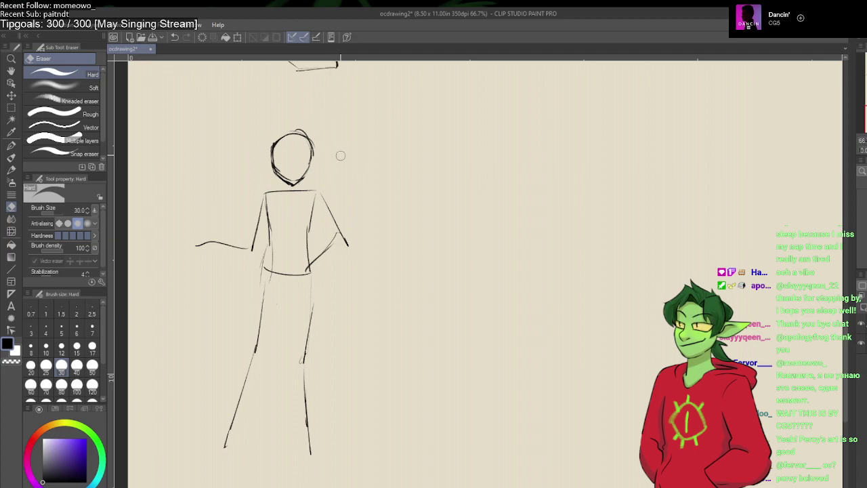
key("p")
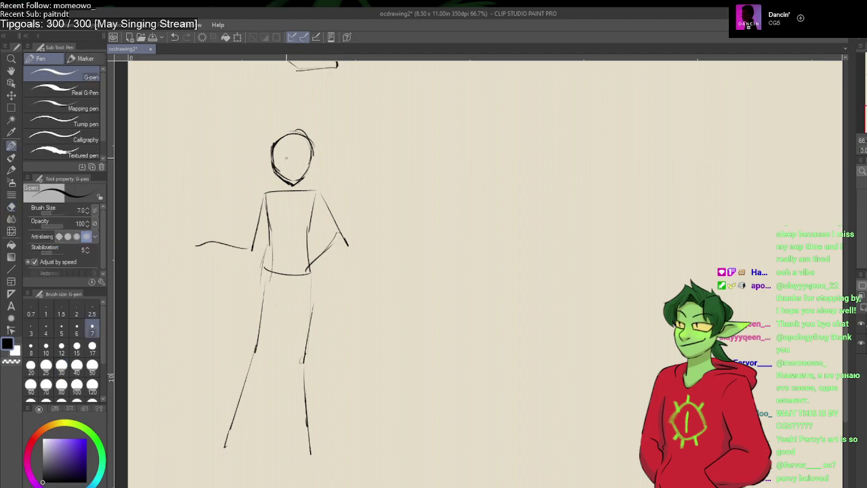
key("p")
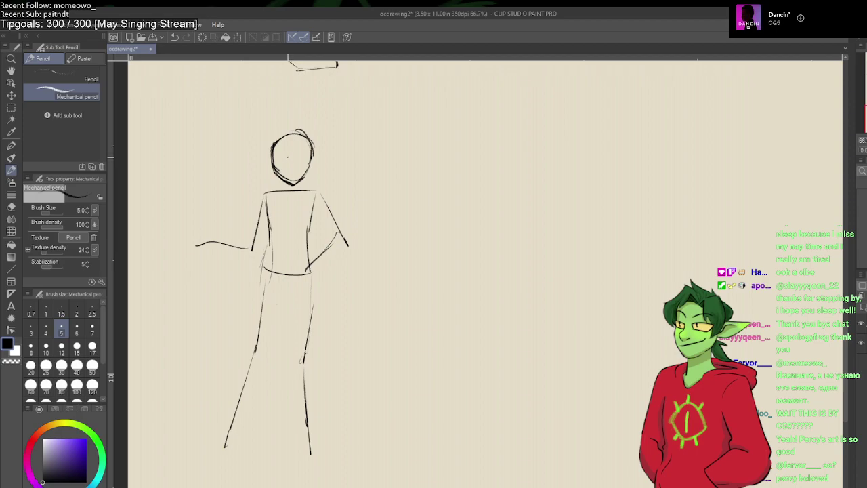
Step: Sketch a pair of narrow dark eyes on the face, erasing and redrawing the eye on the hand-on-hip side
left_click_drag(282, 161, 272, 163)
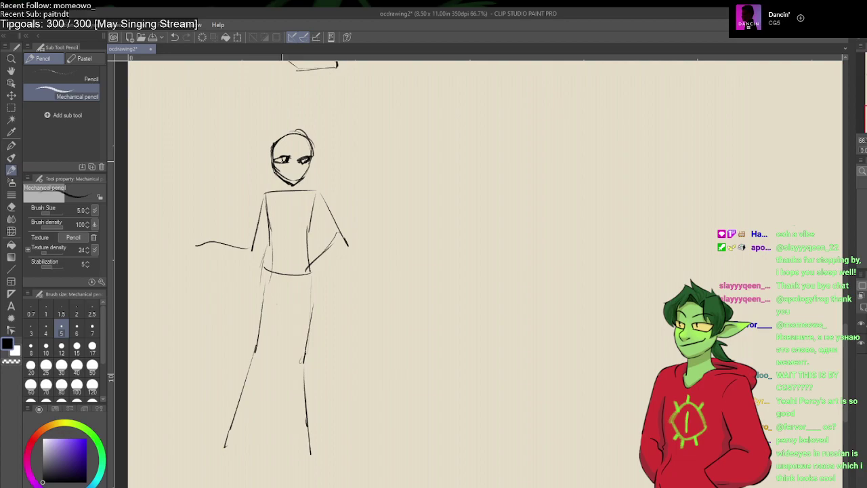
left_click_drag(275, 158, 281, 162)
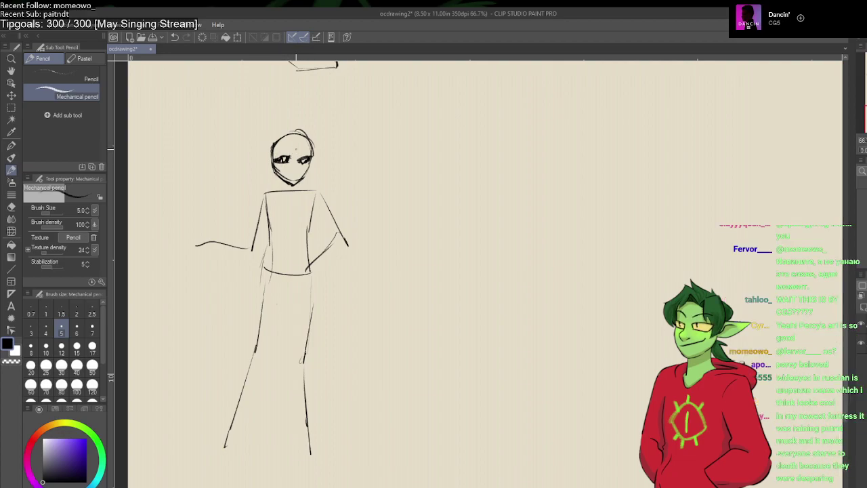
key("e")
left_click_drag(306, 161, 302, 154)
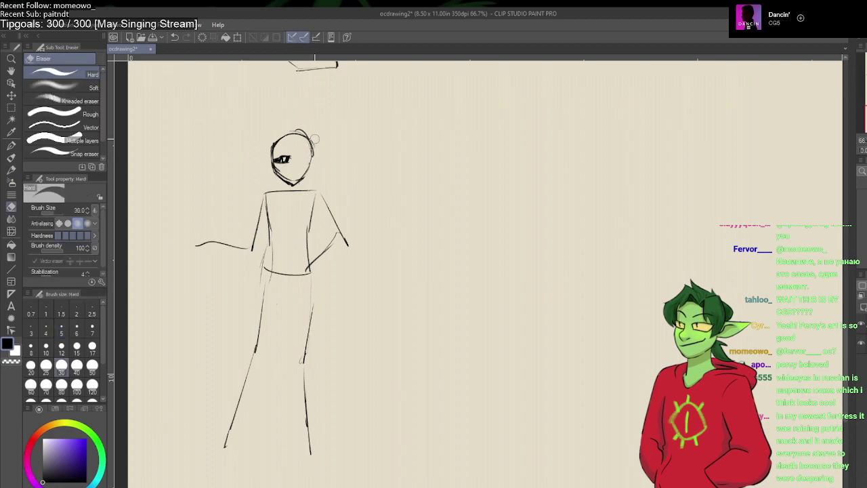
key("p")
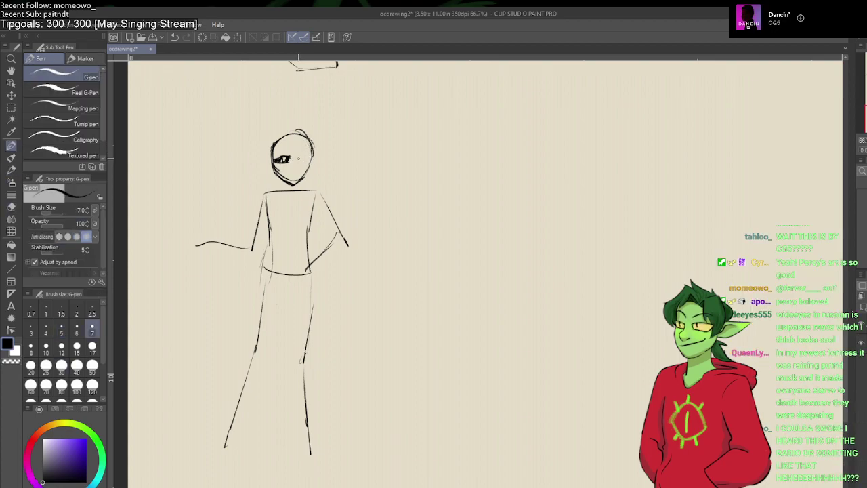
key("p")
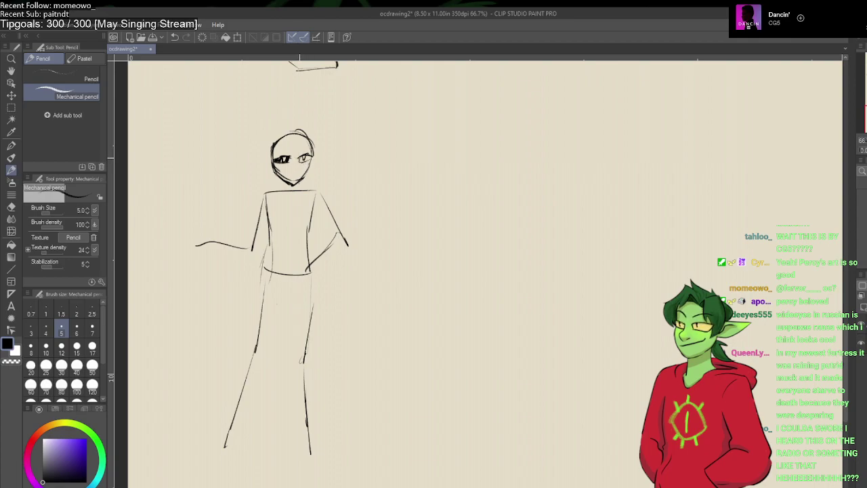
left_click_drag(305, 159, 290, 160)
Step: Clean up the eyes with the Hard eraser at size 8, and pencil in arched eyebrows and an open grin
key("e")
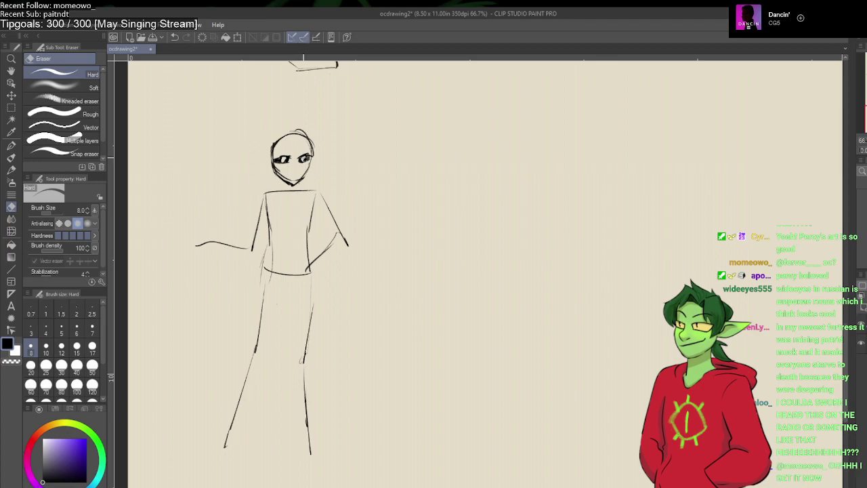
key("p")
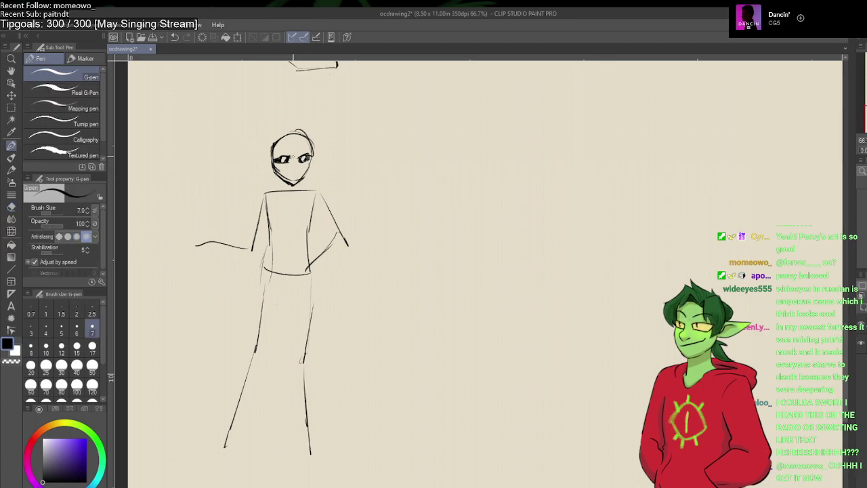
key("p")
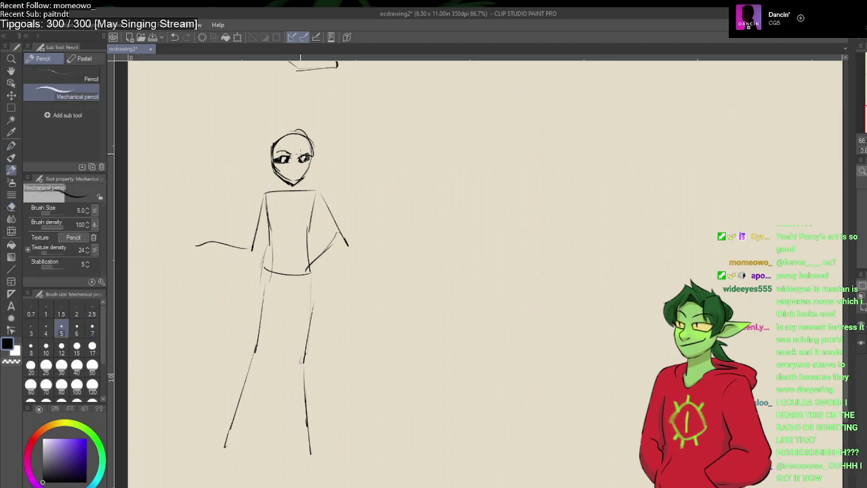
left_click_drag(289, 173, 303, 179)
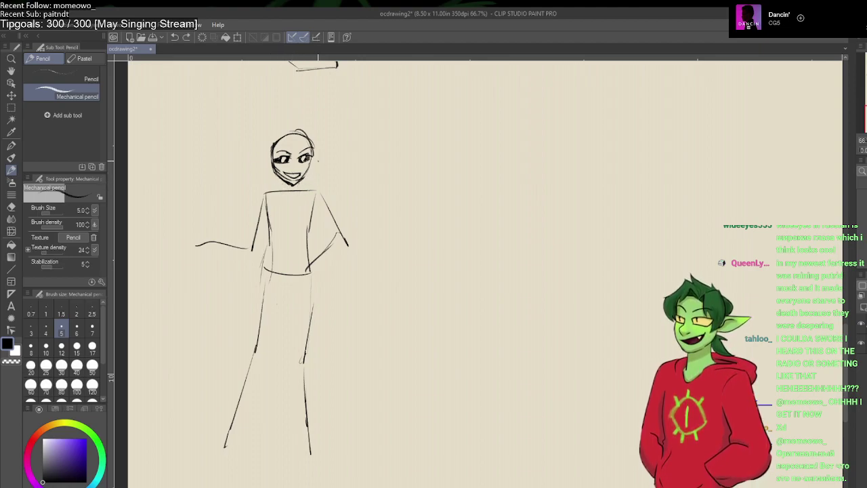
Step: Erase the doubled chin line below the grin and sketch the neck joining the head to the shoulders
key("e")
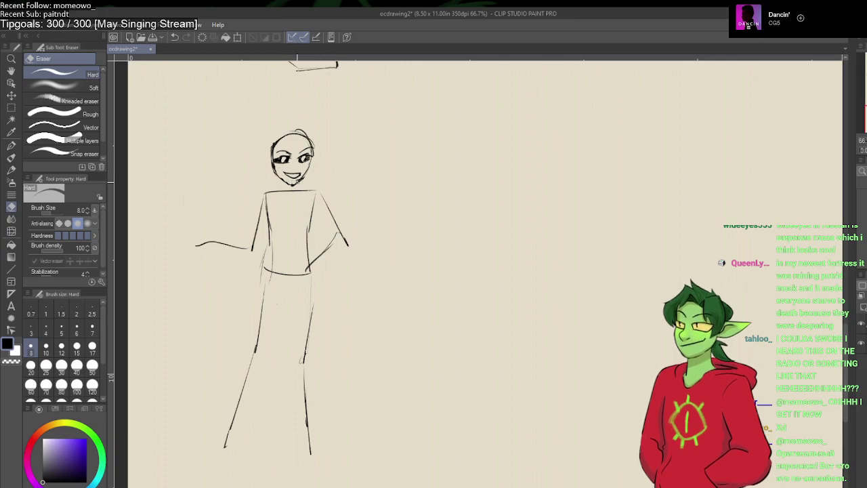
key("p")
key("p")
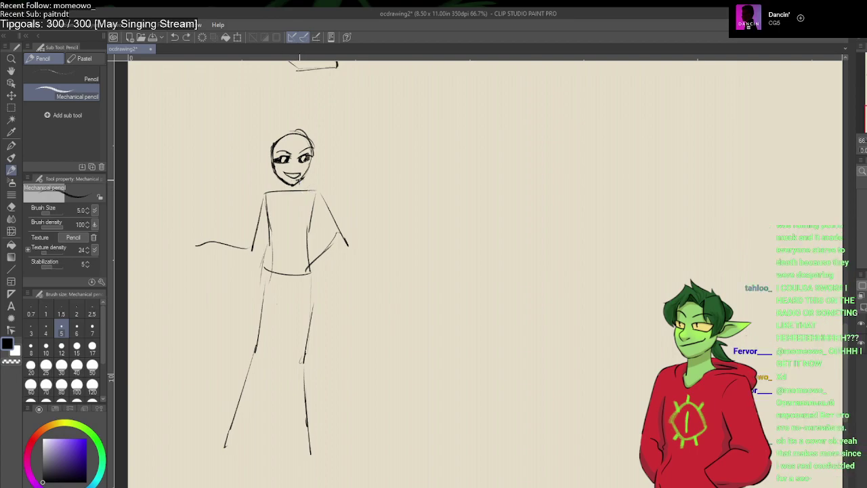
mouse_move(298, 180)
left_mouse_down()
mouse_move(300, 197)
mouse_move(275, 193)
left_mouse_up()
left_click_drag(284, 186, 268, 196)
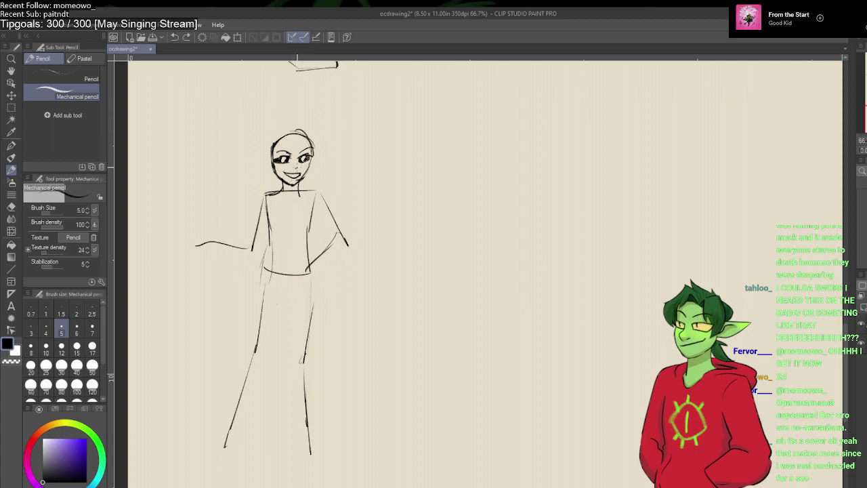
Step: Try to sketch a rounded bob hairstyle with a parted fringe around the head
left_click(292, 144)
mouse_move(312, 140)
left_mouse_down()
mouse_move(300, 138)
mouse_move(288, 161)
mouse_move(270, 142)
mouse_move(279, 157)
mouse_move(267, 164)
mouse_move(286, 188)
left_mouse_up()
key("ctrl+z")
left_click_drag(273, 161, 260, 183)
mouse_move(282, 133)
left_mouse_down()
mouse_move(294, 126)
mouse_move(258, 141)
left_mouse_up()
left_click_drag(251, 146, 262, 167)
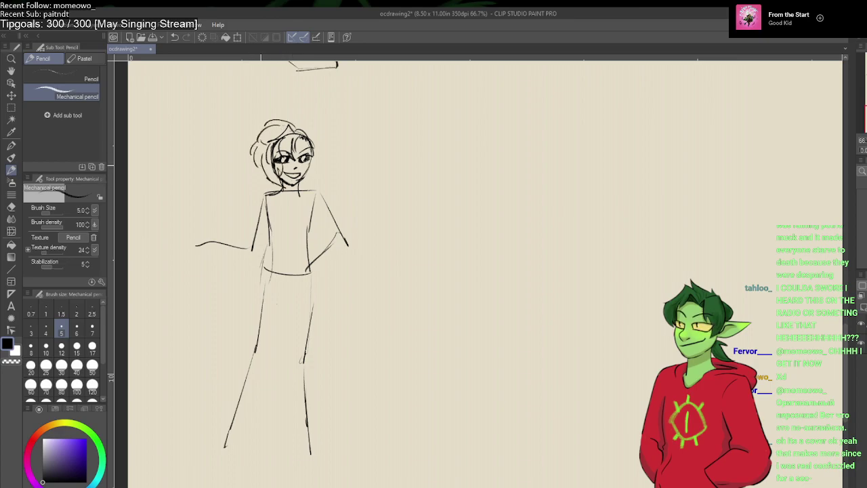
key("ctrl+z")
mouse_move(276, 122)
left_mouse_down()
mouse_move(294, 126)
mouse_move(256, 141)
mouse_move(255, 171)
mouse_move(278, 184)
left_mouse_up()
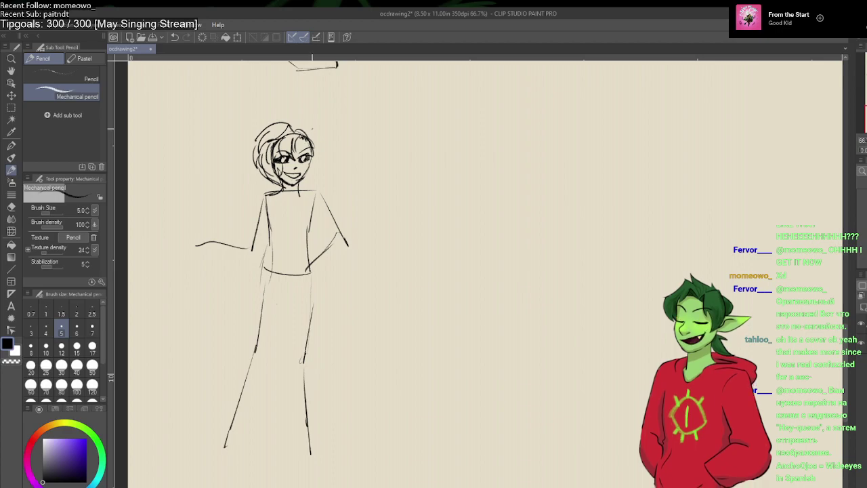
Step: Undo all the bob hair strokes back to the bald head
key("ctrl+z")
key("ctrl+z")
key("ctrl+z")
key("ctrl+z")
key("ctrl+z")
key("ctrl+z")
key("ctrl+z")
key("ctrl+z")
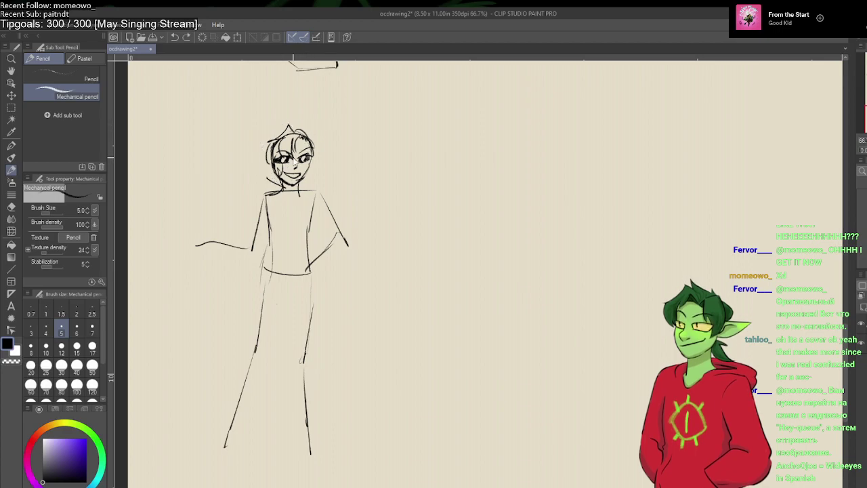
key("ctrl+z")
key("ctrl+z")
key("ctrl+z")
key("ctrl+z")
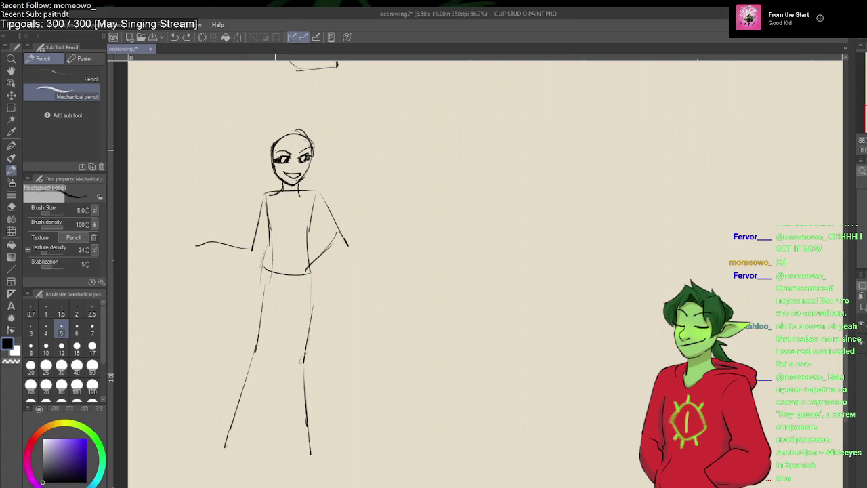
Step: Sketch shaggy, side-swept hair with a fringe over the forehead and locks falling to one shoulder, and touch up the face
left_click_drag(296, 135, 311, 152)
left_click_drag(296, 137, 289, 160)
left_click_drag(285, 147, 274, 157)
mouse_move(286, 126)
left_mouse_down()
mouse_move(257, 154)
mouse_move(275, 172)
left_mouse_up()
left_click_drag(278, 158, 277, 195)
left_click_drag(286, 179, 266, 190)
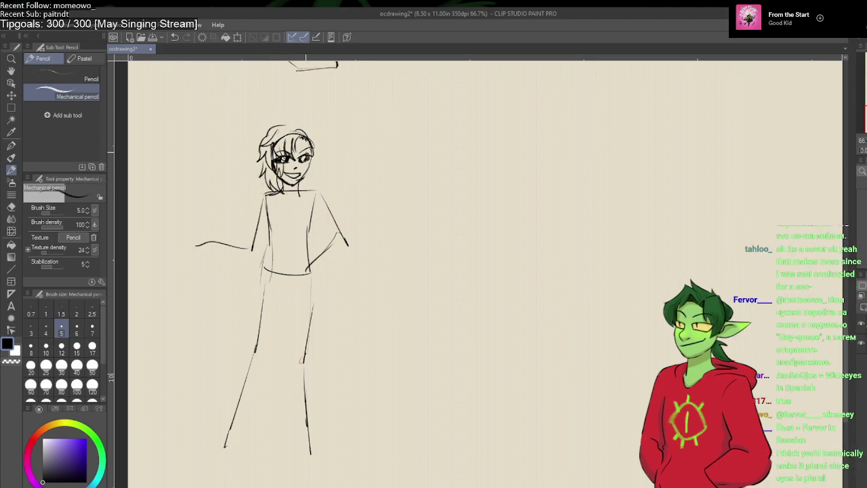
left_click_drag(307, 155, 297, 163)
Step: Erase the mouth with the Hard eraser at size 15 and try out a closed smile and another open grin
key("e")
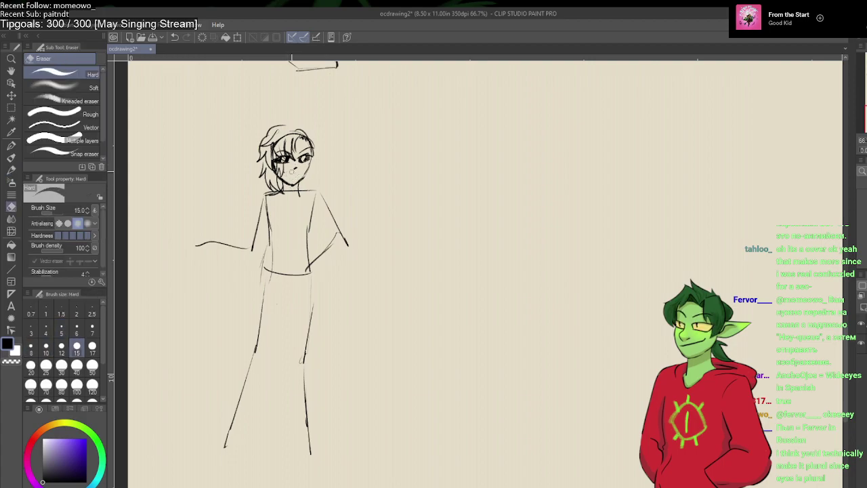
key("p")
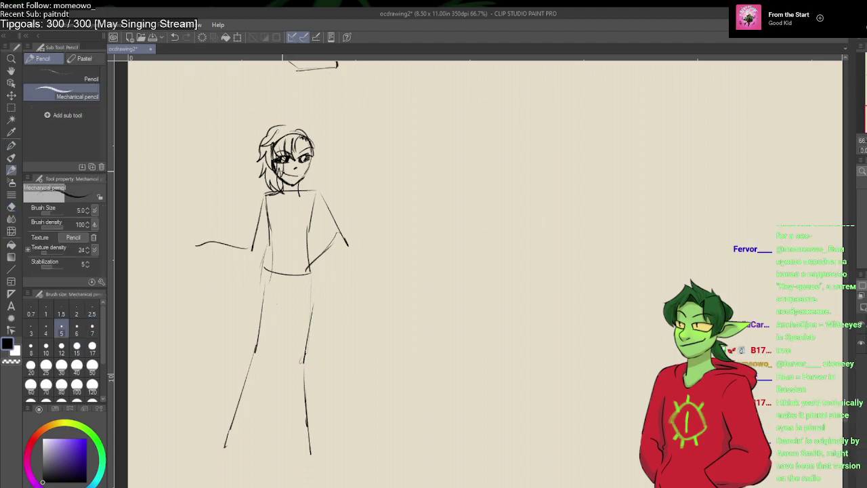
key("ctrl+z")
key("ctrl+z")
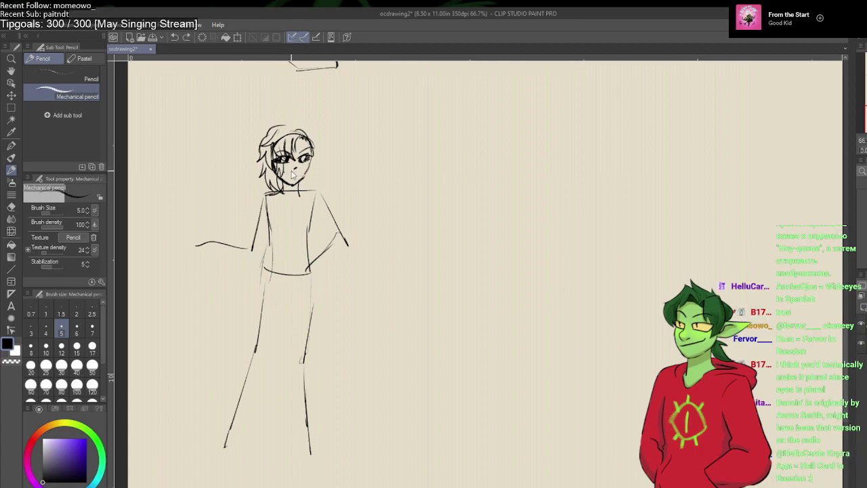
left_click_drag(284, 175, 302, 174)
key("e")
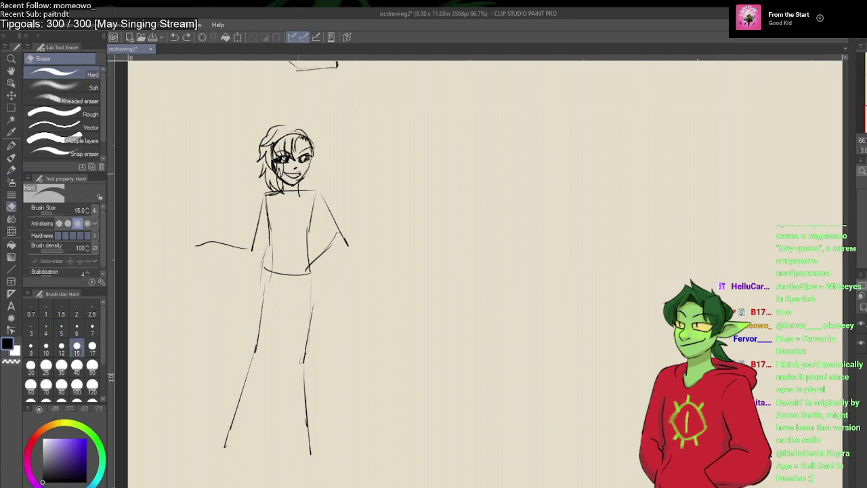
key("p")
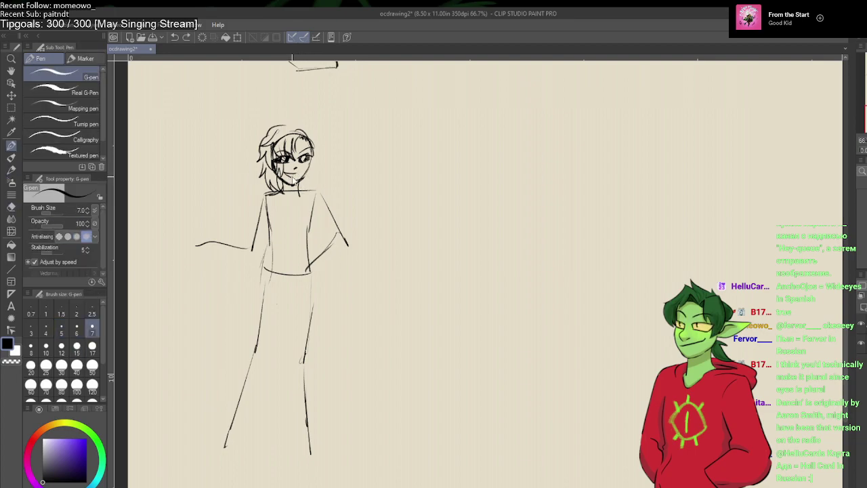
Step: Erase the mouth with the Hard eraser at size 20 and redraw it as a thin curved smile with the mechanical pencil
key("e")
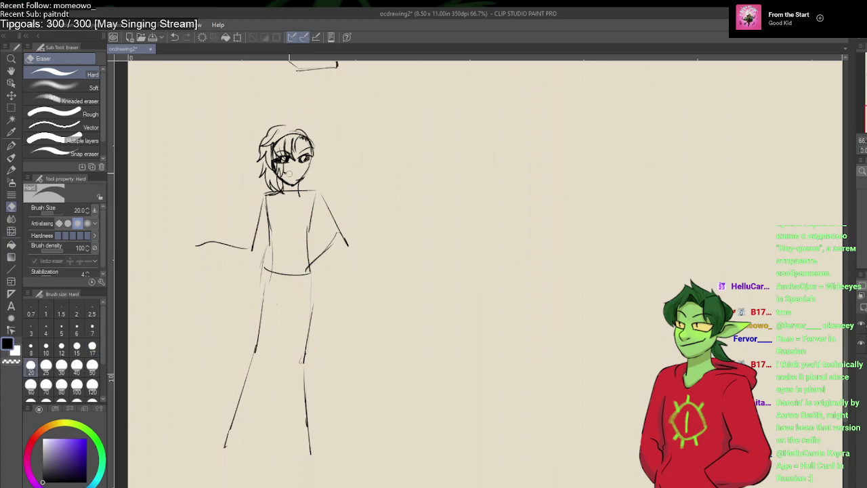
key("p")
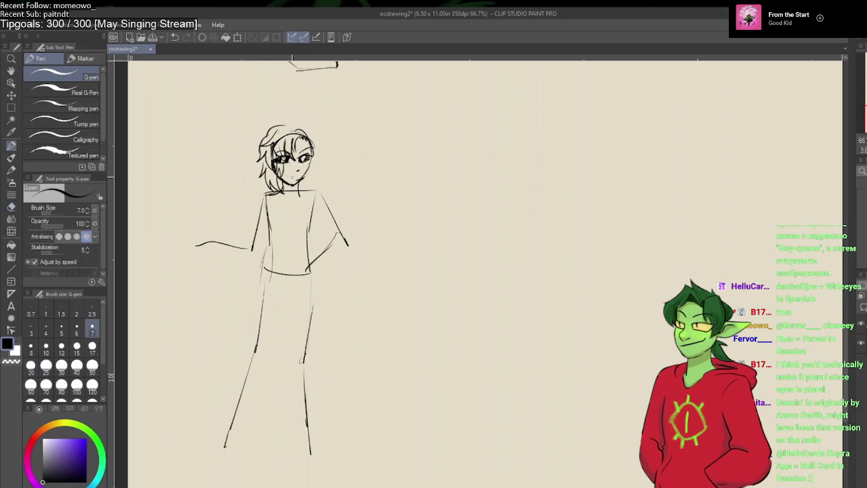
key("p")
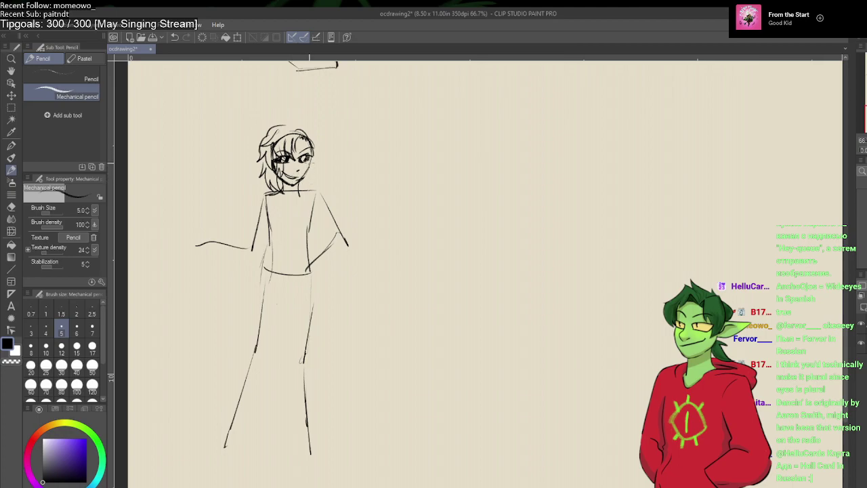
Step: Sketch a long hooded coat over the figure, with a centre front line, flared hem and a split between the legs
left_click_drag(313, 158, 303, 181)
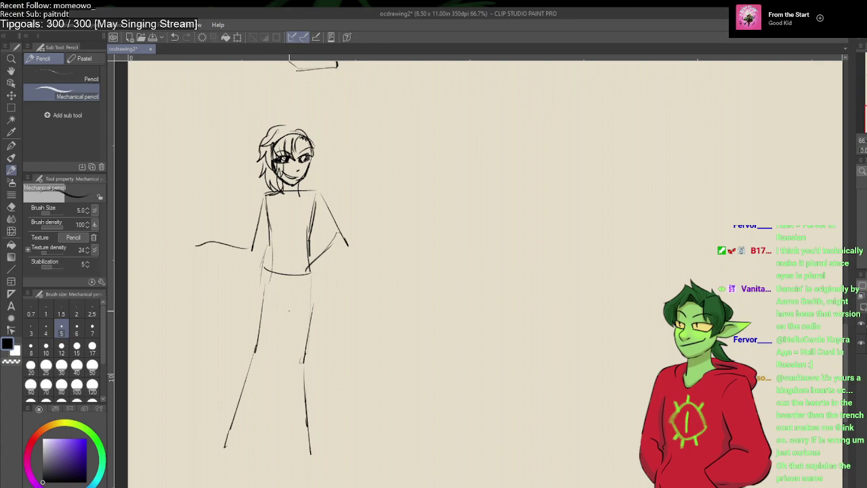
left_click_drag(316, 279, 307, 353)
left_click_drag(286, 358, 292, 427)
left_click_drag(314, 272, 320, 431)
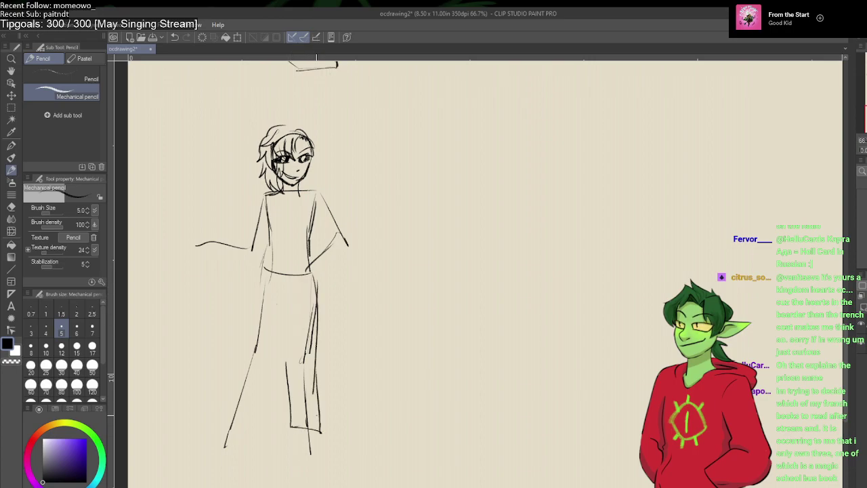
mouse_move(284, 360)
left_mouse_down()
mouse_move(264, 426)
mouse_move(225, 429)
left_mouse_up()
mouse_move(267, 203)
left_mouse_down()
mouse_move(265, 277)
mouse_move(220, 428)
left_mouse_up()
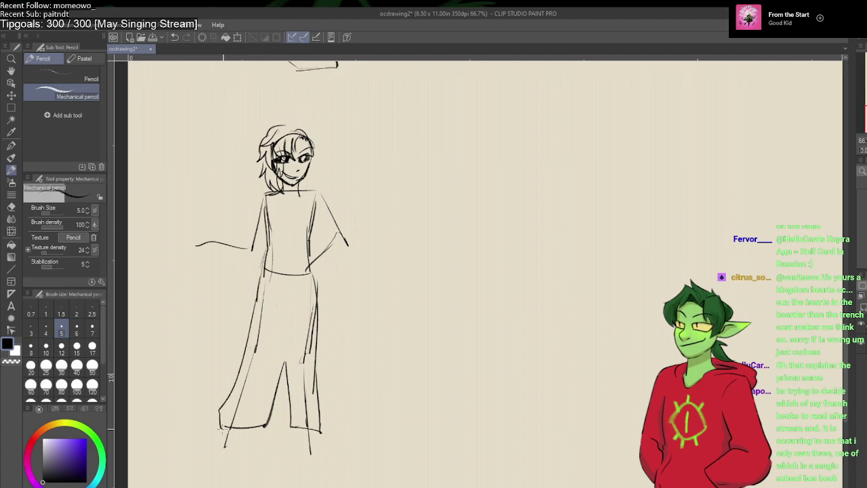
left_click_drag(287, 363, 293, 427)
mouse_move(280, 382)
left_mouse_down()
mouse_move(265, 425)
mouse_move(293, 294)
mouse_move(290, 201)
mouse_move(309, 194)
mouse_move(312, 181)
mouse_move(330, 195)
mouse_move(293, 206)
mouse_move(271, 185)
mouse_move(255, 200)
mouse_move(303, 203)
left_mouse_up()
key("ctrl+z")
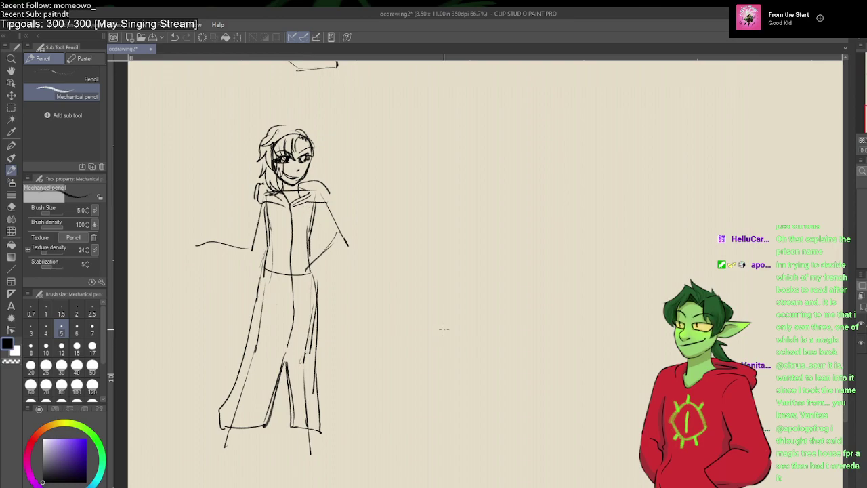
Step: Erase the head guide line under the fringe, then sketch loose coat sleeves around the bent arm and the outstretched forearm with the mechanical pencil
key("e")
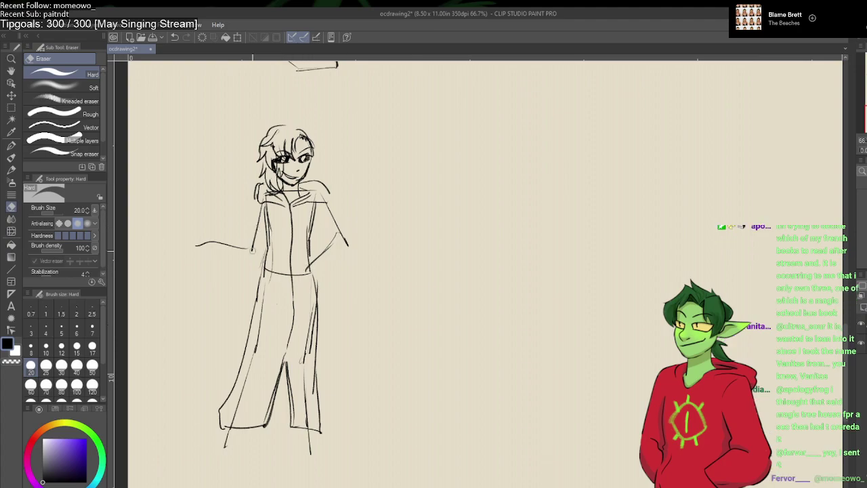
key("p")
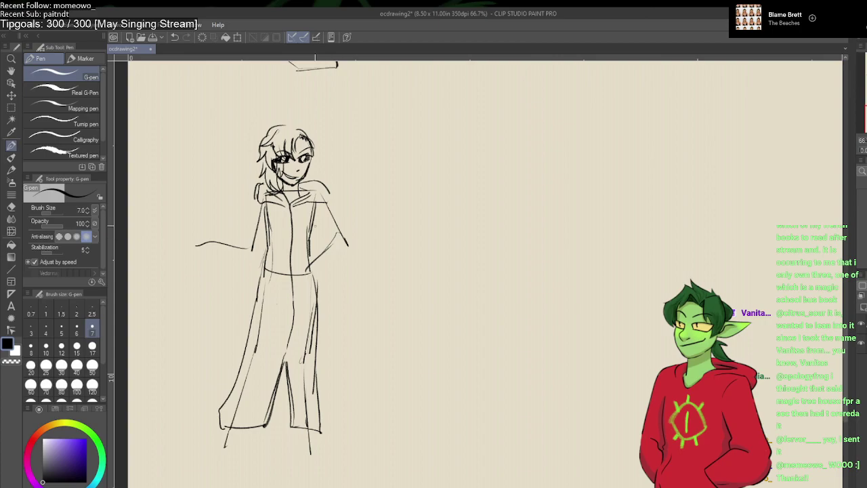
key("p")
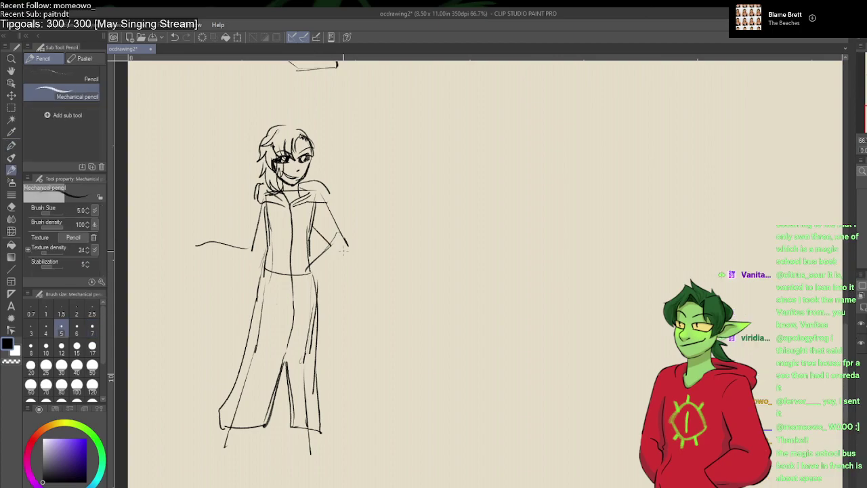
mouse_move(332, 236)
left_mouse_down()
mouse_move(317, 270)
mouse_move(299, 278)
left_mouse_up()
left_click_drag(261, 200, 246, 250)
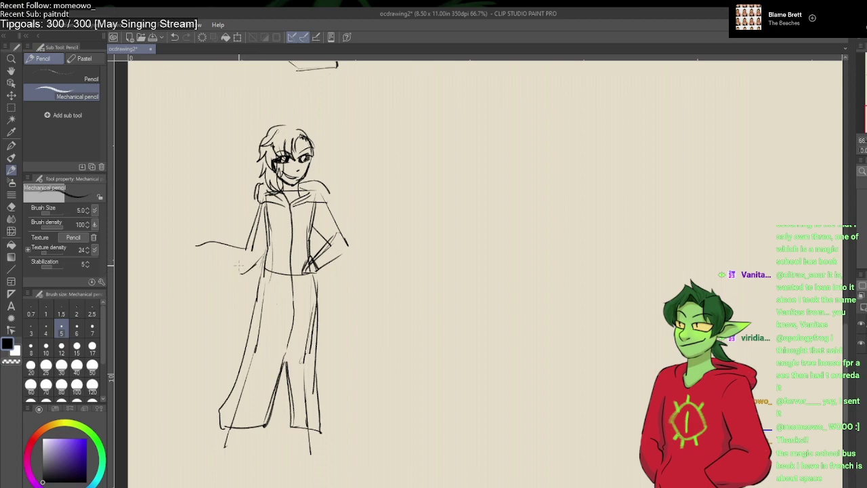
mouse_move(246, 242)
left_mouse_down()
mouse_move(213, 240)
mouse_move(239, 275)
left_mouse_up()
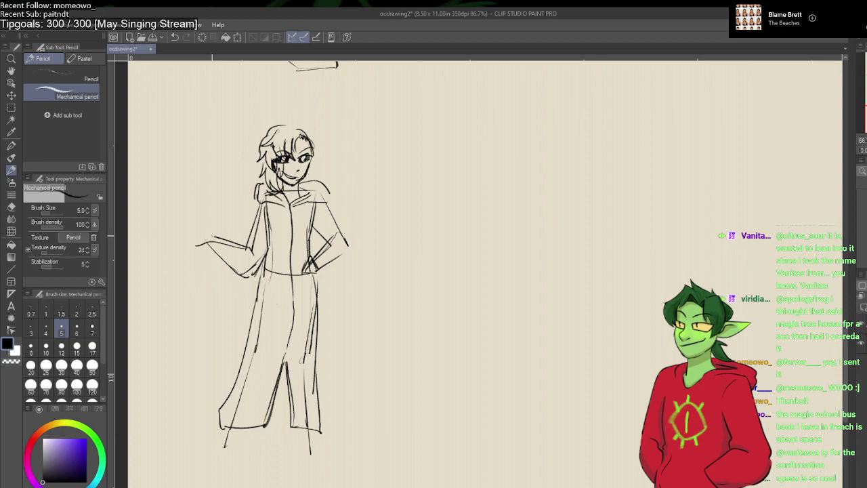
mouse_move(210, 236)
left_mouse_down()
mouse_move(213, 259)
mouse_move(231, 269)
left_mouse_up()
Step: Erase the leftover arm, neckline, waist and leg construction lines around the coat with the Hard eraser at size 20
key("e")
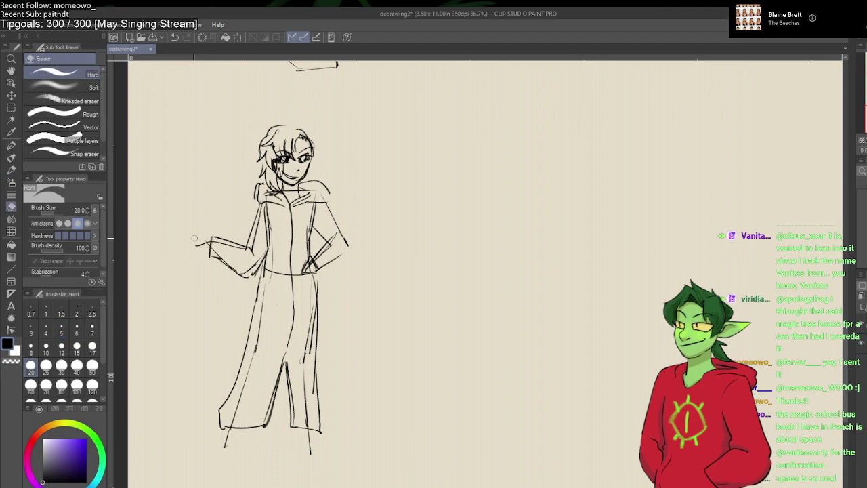
mouse_move(195, 238)
left_mouse_down()
mouse_move(243, 251)
mouse_move(216, 244)
mouse_move(219, 255)
mouse_move(263, 271)
left_mouse_up()
left_click_drag(334, 247, 336, 231)
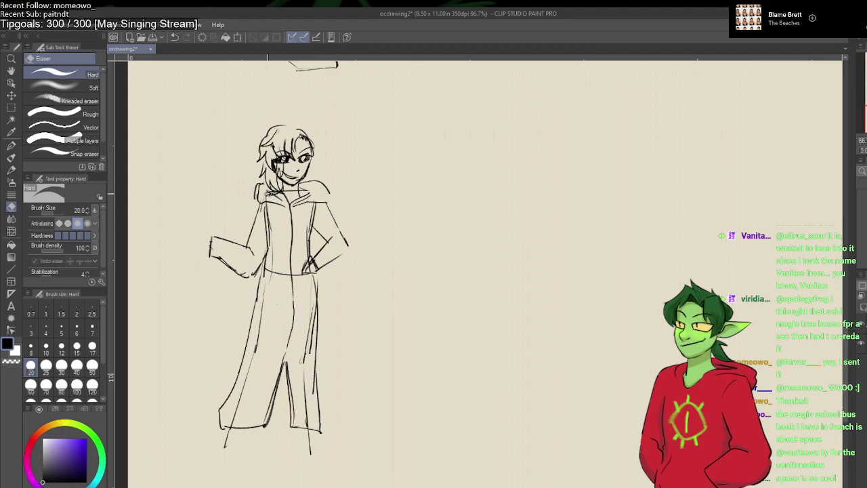
left_click_drag(269, 196, 294, 189)
mouse_move(277, 274)
left_mouse_down()
mouse_move(305, 278)
mouse_move(307, 376)
mouse_move(262, 310)
mouse_move(240, 395)
left_mouse_up()
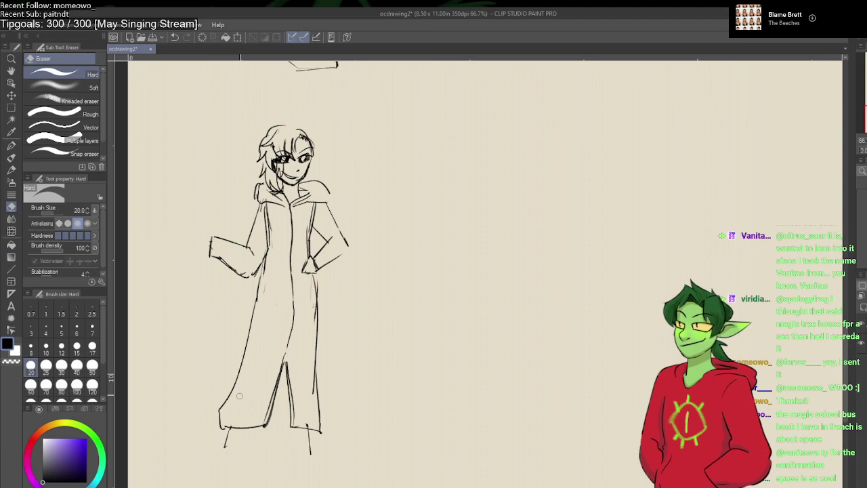
Step: Sketch an open, upturned hand with curled fingers at the outstretched sleeve's cuff and erase the stray fingertip lines
key("p")
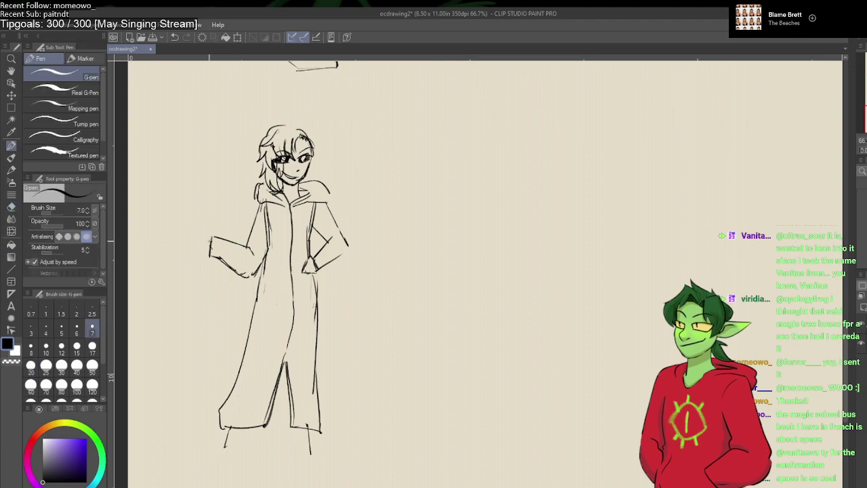
key("p")
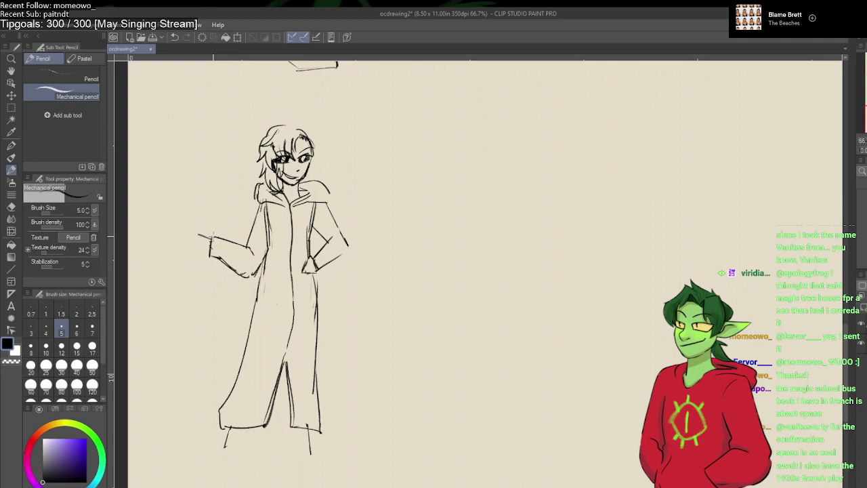
left_click_drag(210, 237, 187, 233)
mouse_move(208, 249)
left_mouse_down()
mouse_move(184, 242)
mouse_move(201, 236)
mouse_move(182, 223)
mouse_move(183, 238)
mouse_move(198, 251)
left_mouse_up()
key("e")
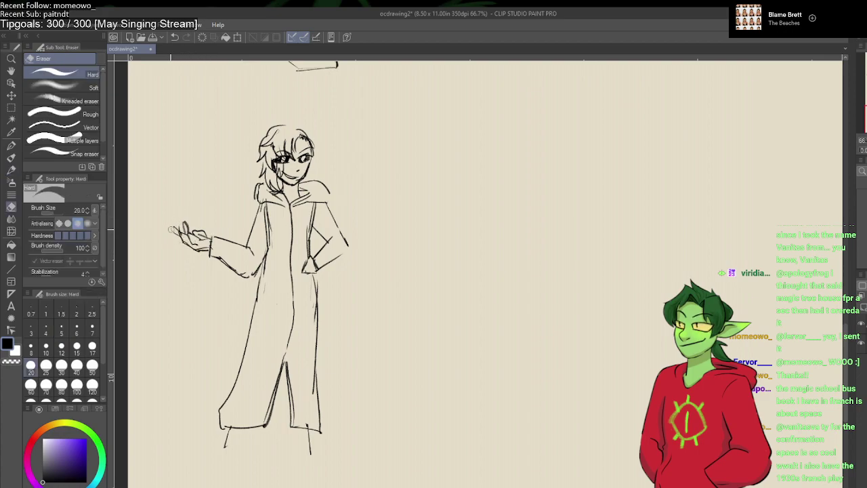
left_click_drag(170, 225, 176, 234)
key("p")
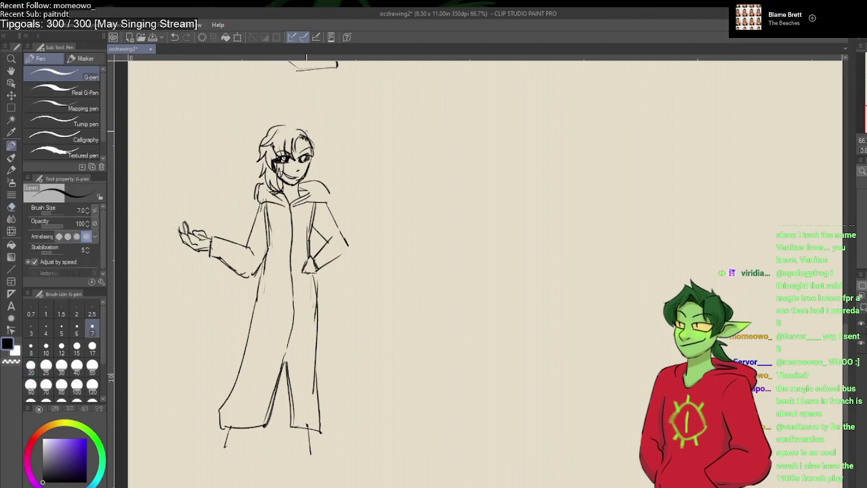
key("p")
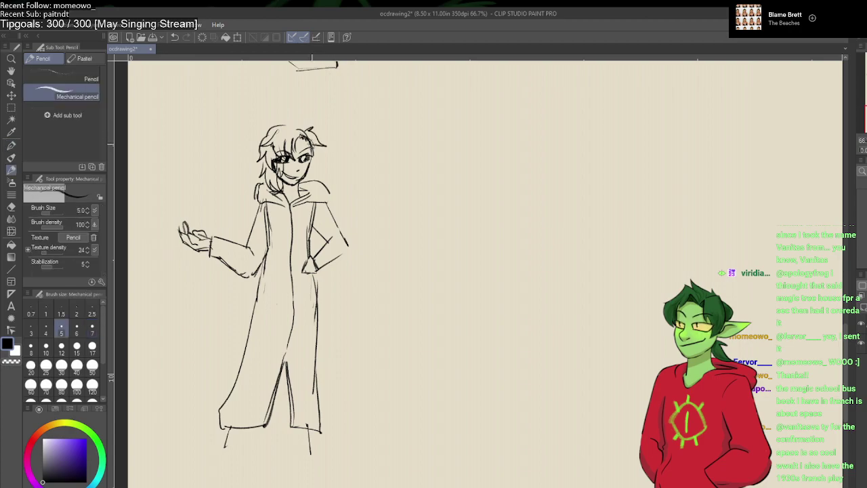
left_click_drag(301, 127, 323, 149)
key("ctrl+z")
left_click_drag(301, 129, 273, 113)
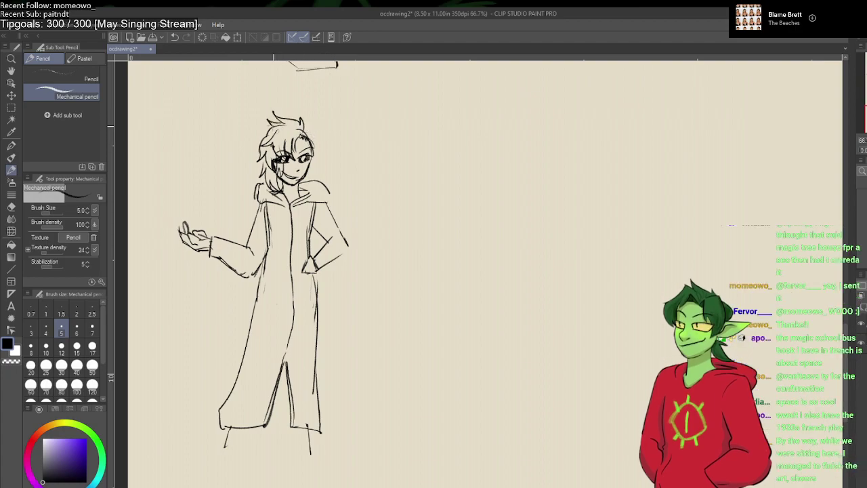
key("ctrl+z")
key("ctrl+z")
Step: Sketch a spiky ponytail sweeping out from the back of the head with the mechanical pencil
mouse_move(274, 120)
left_mouse_down()
mouse_move(236, 142)
mouse_move(245, 163)
mouse_move(267, 176)
left_mouse_up()
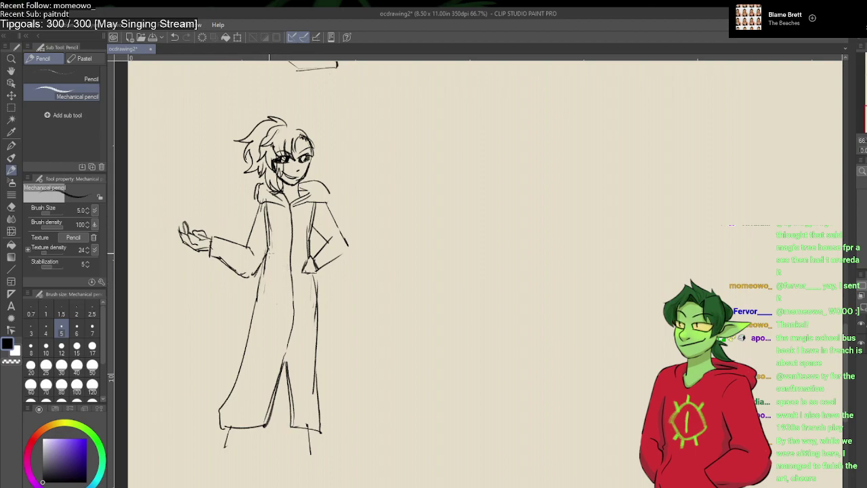
Step: Erase the coat's rough side lines and redraw them as cleaner contours from the armpits through the waist to the skirt
key("e")
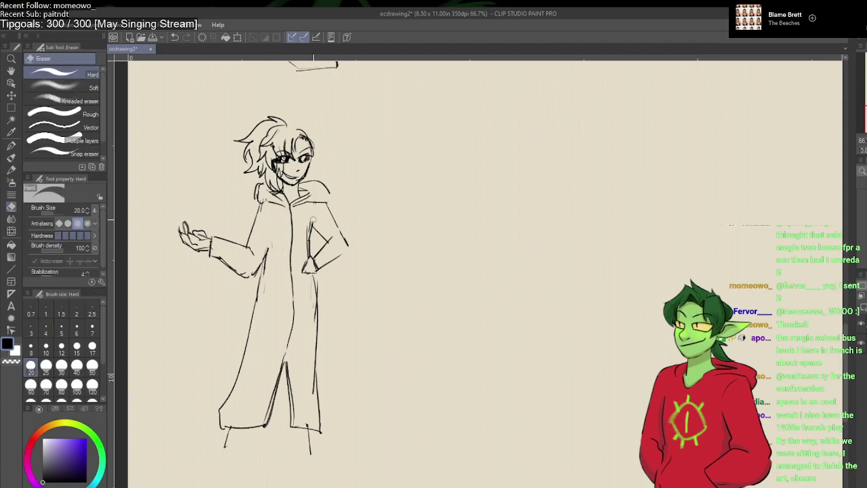
key("p")
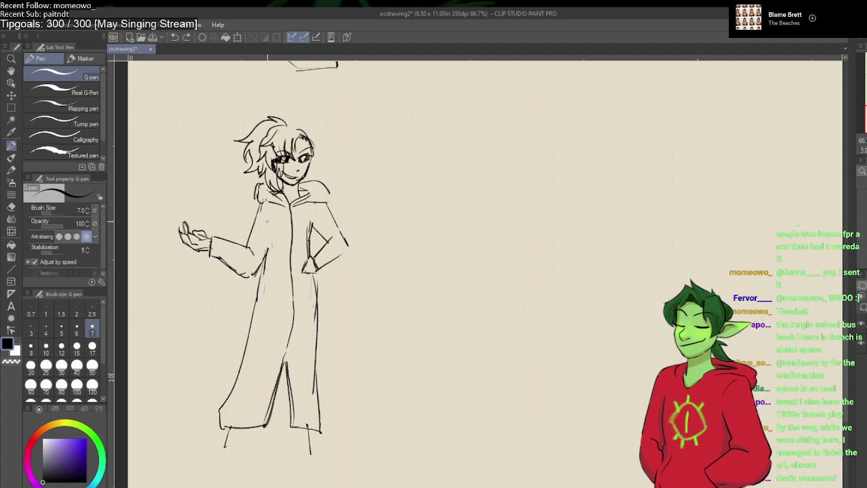
key("p")
left_click_drag(267, 225, 270, 250)
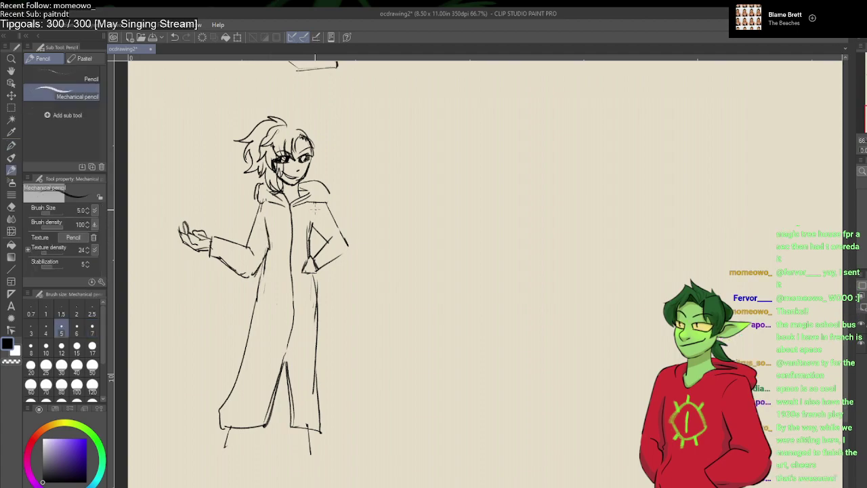
left_click_drag(314, 209, 309, 256)
key("e")
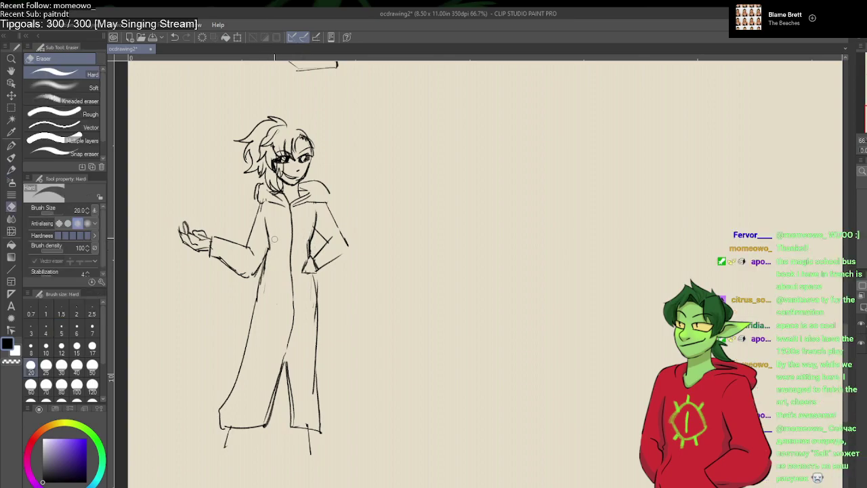
left_click_drag(275, 239, 268, 224)
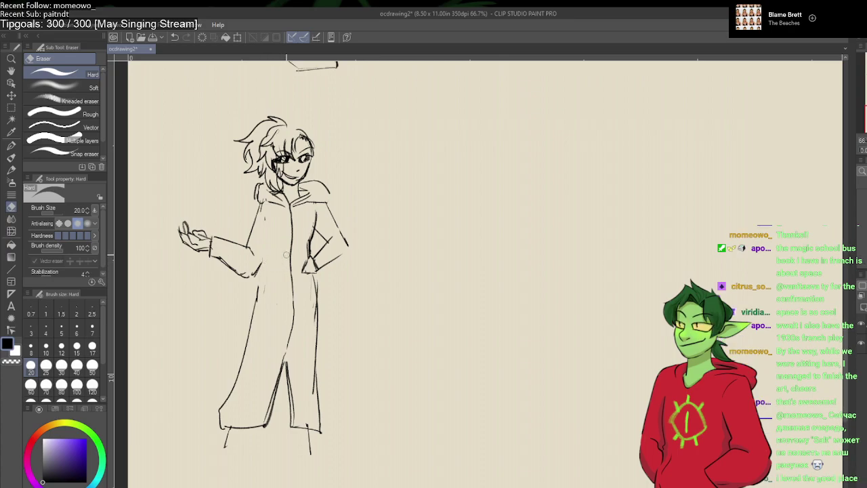
key("p")
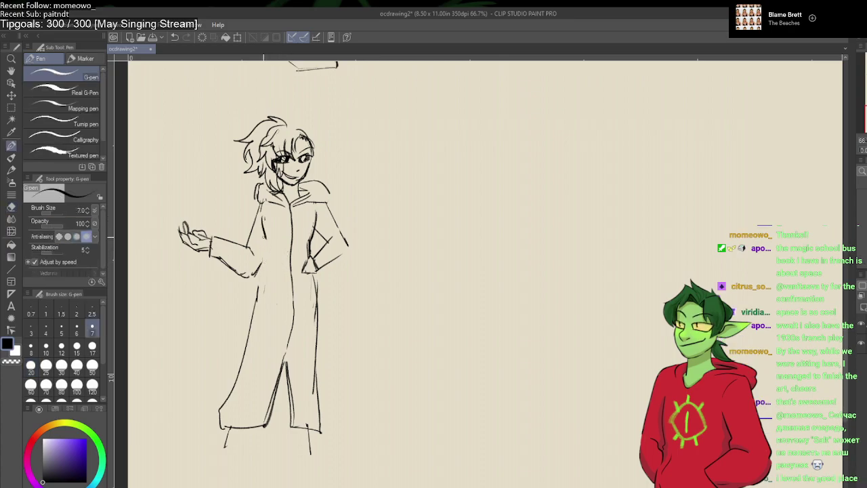
key("p")
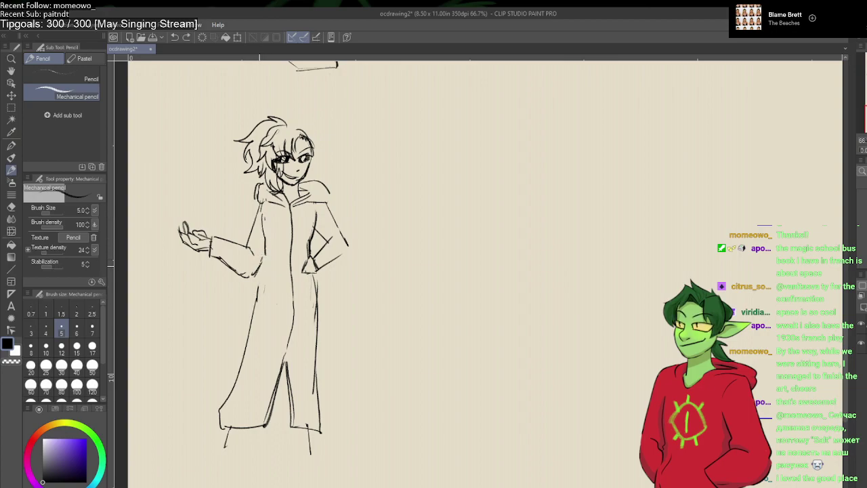
Step: Redraw the hood's outer edges on both shoulders and erase the excess lines around them
key("e")
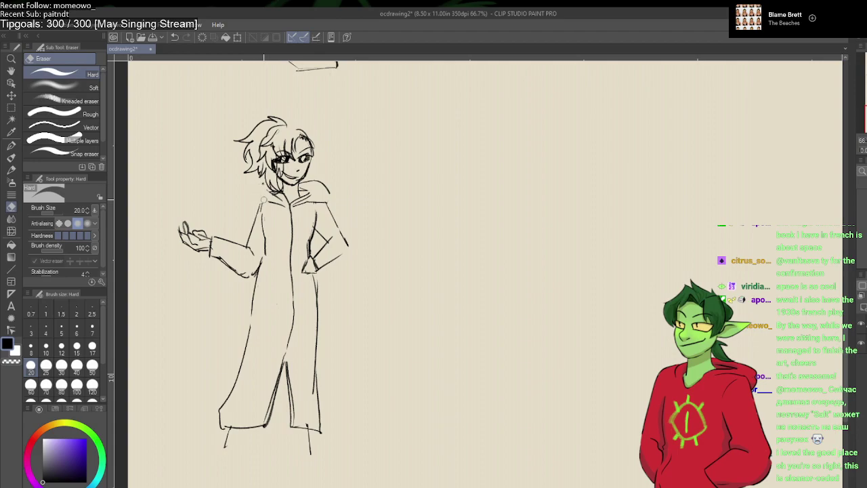
key("p")
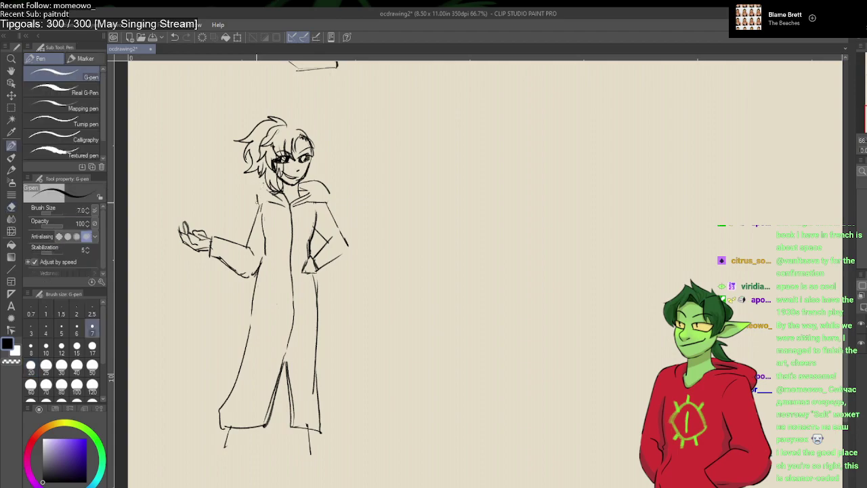
key("p")
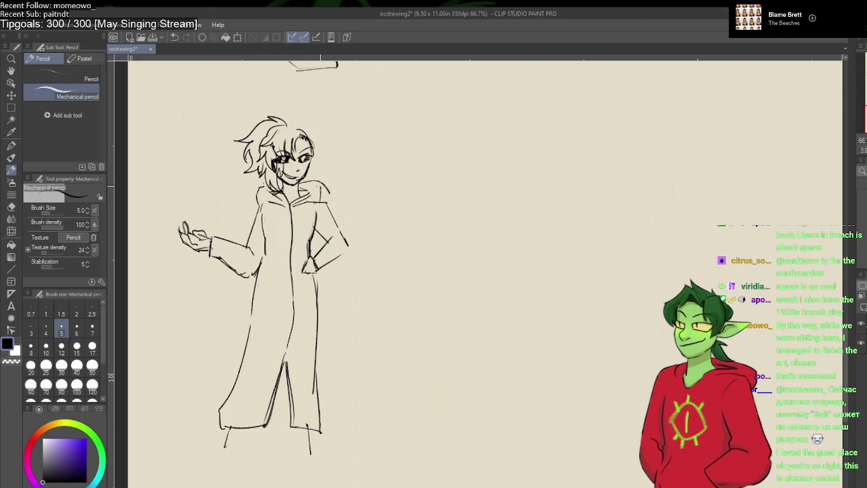
key("e")
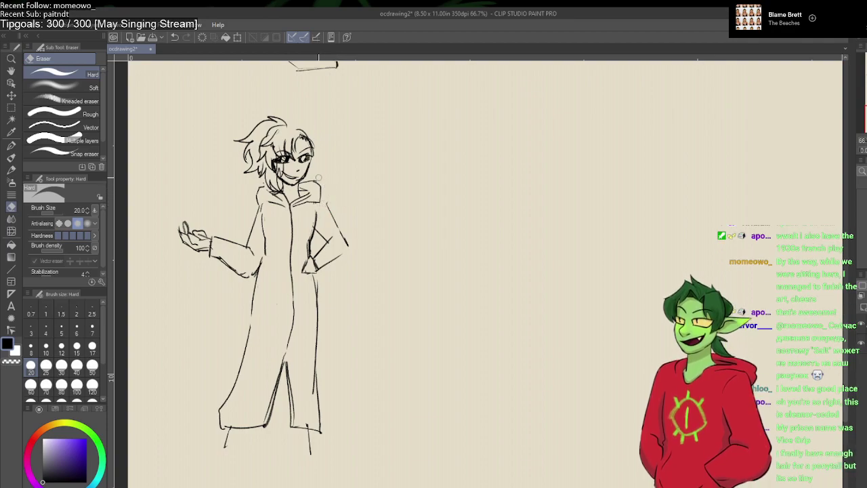
Step: Redraw the bent arm's shoulder line and inner sleeve with the mechanical pencil, erasing the rough lines around the elbow gap
key("p")
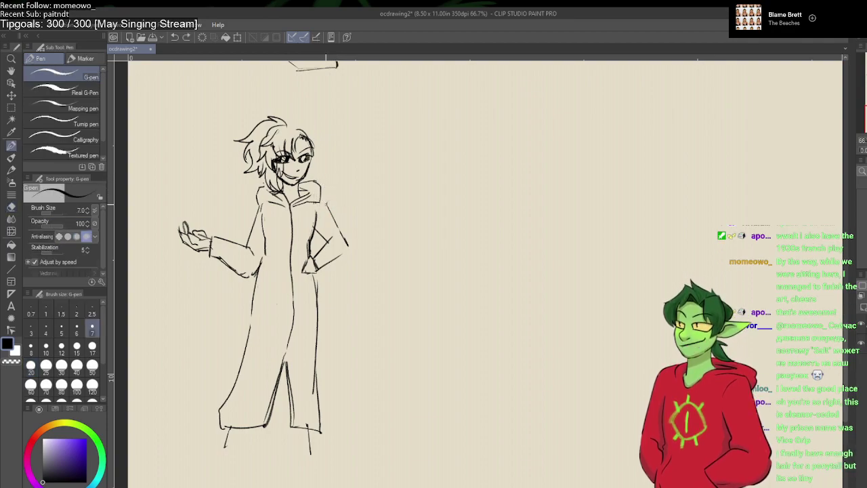
key("p")
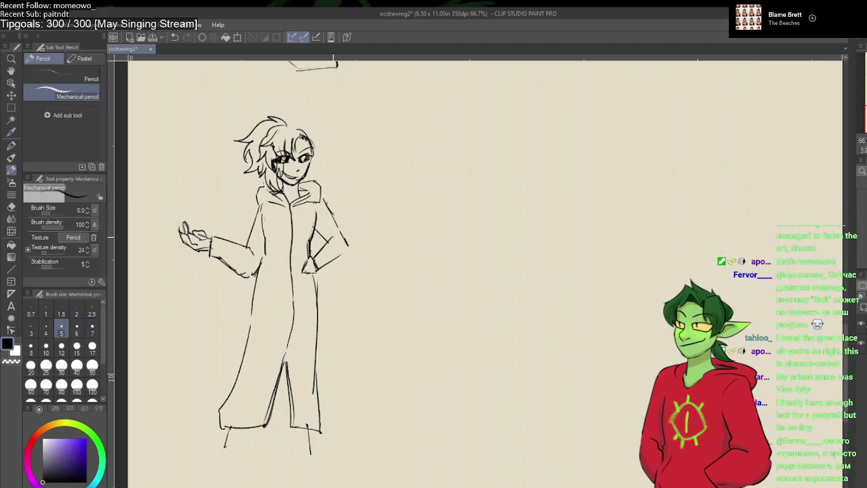
key("e")
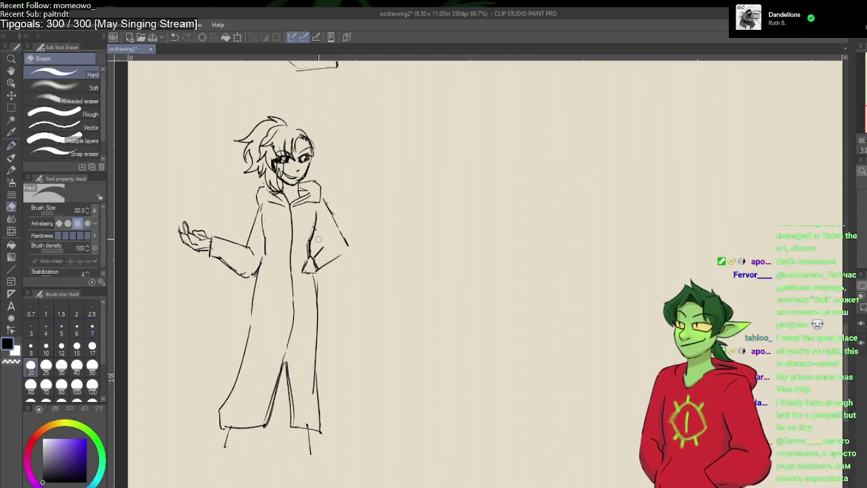
key("p")
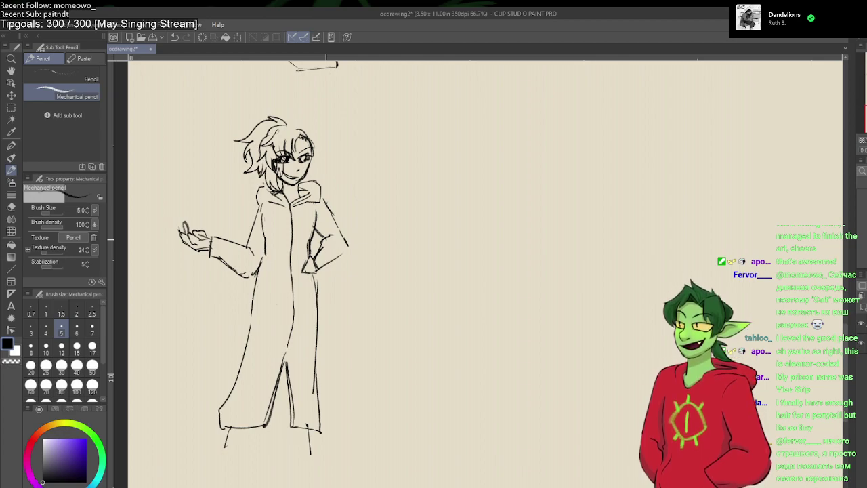
Step: Erase the coat skirt's flared side on the outstretched-hand side and redraw it as a straighter, narrower contour joining the hem
key("e")
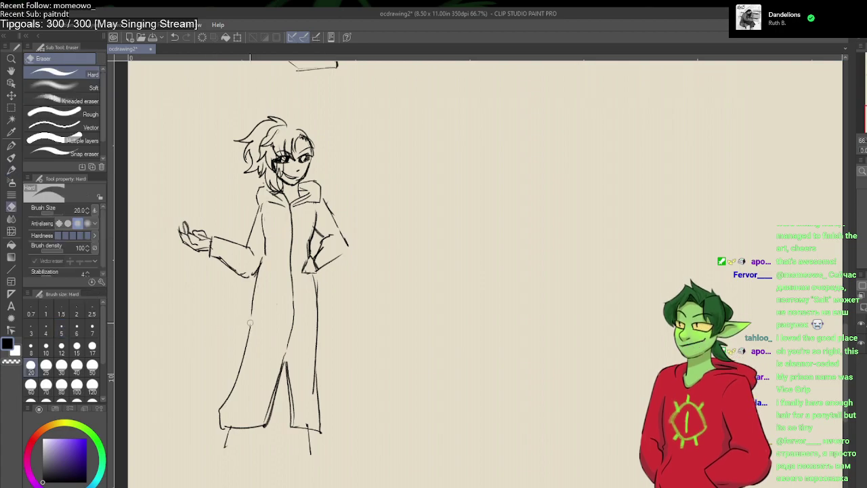
mouse_move(222, 430)
left_mouse_down()
mouse_move(257, 384)
mouse_move(263, 349)
mouse_move(243, 313)
mouse_move(245, 426)
left_mouse_up()
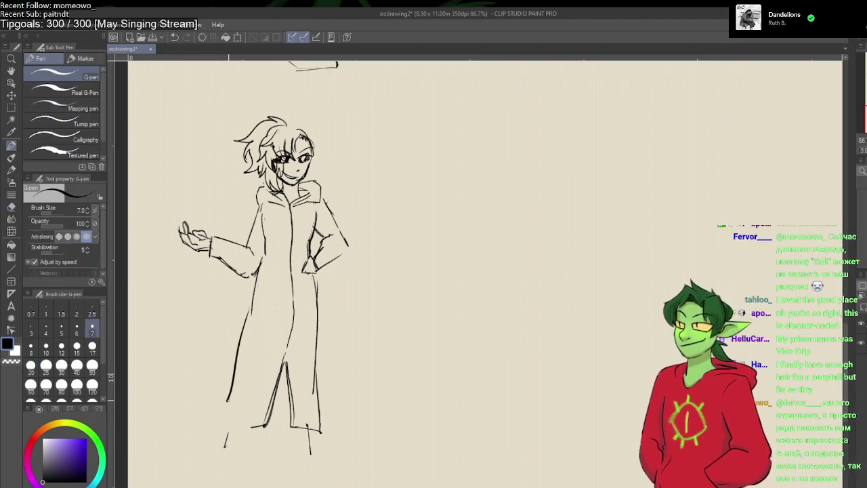
key("p")
left_click_drag(250, 307, 233, 411)
key("ctrl+z")
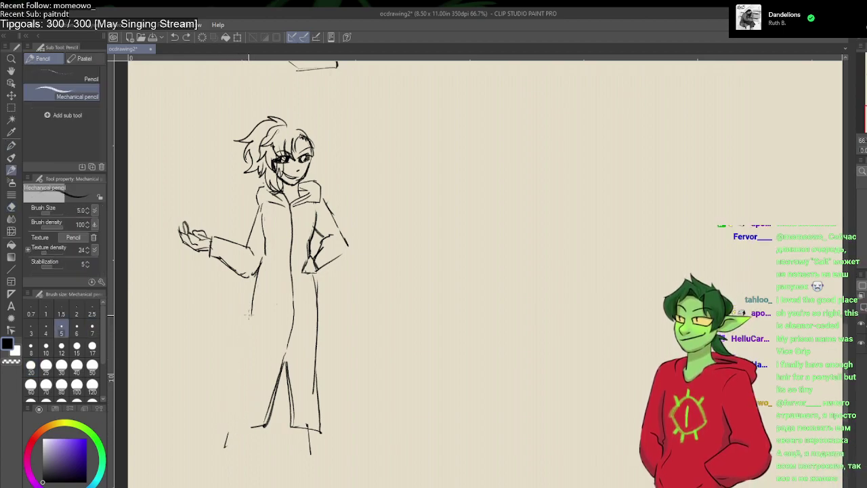
left_click_drag(249, 317, 221, 427)
key("ctrl+z")
left_click_drag(251, 302, 231, 404)
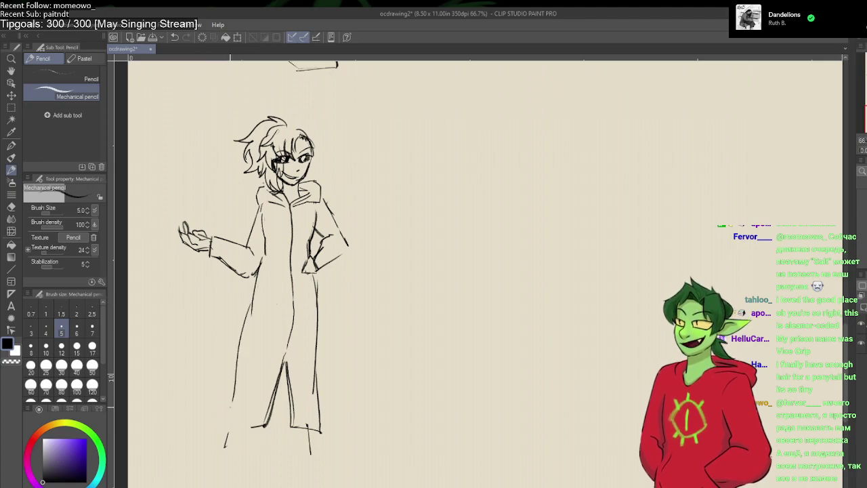
key("ctrl+z")
mouse_move(251, 304)
left_mouse_down()
mouse_move(229, 420)
mouse_move(257, 425)
left_mouse_up()
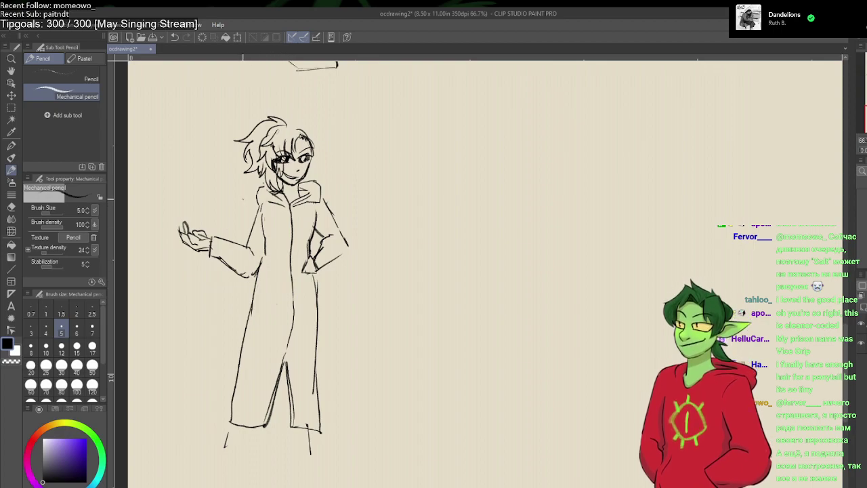
Step: Clean up the top of the coat's front slit and darken the center opening line with the mechanical pencil
key("e")
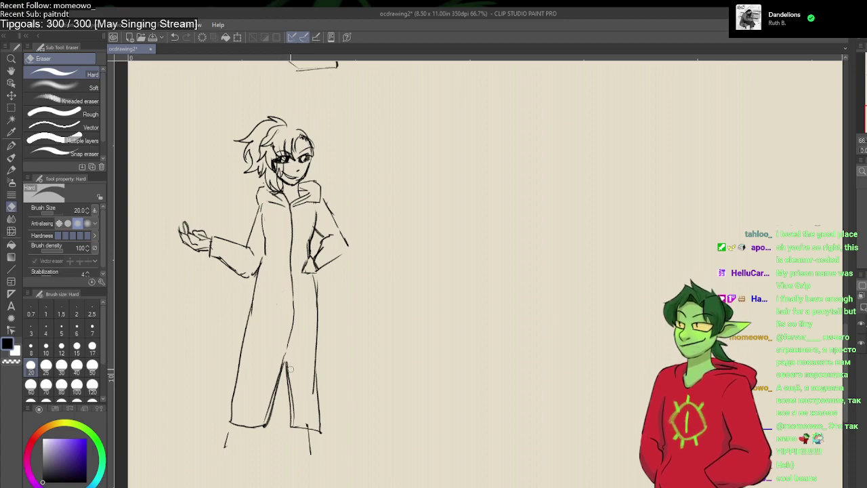
key("p")
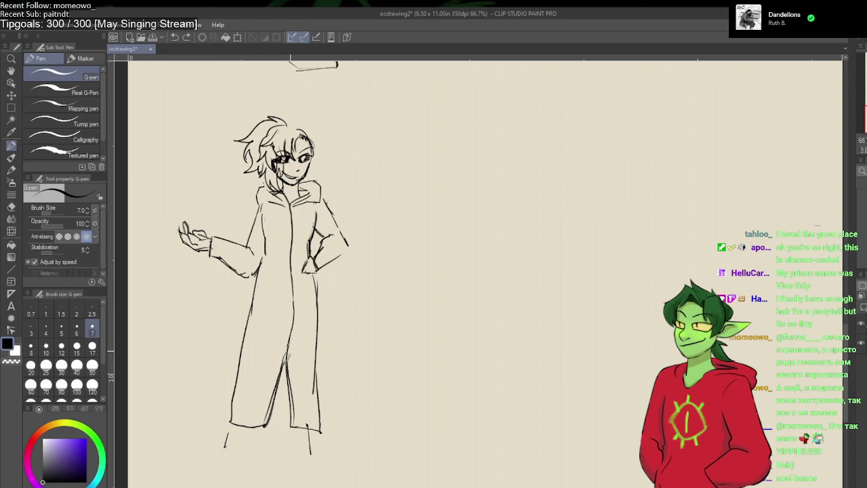
key("p")
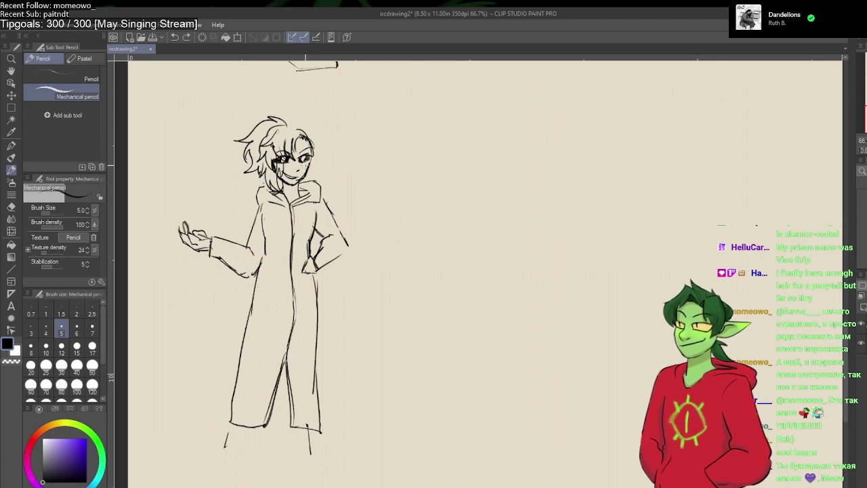
Step: Add a small mark on the cheek, then lasso the eye area and scale it down slightly
left_click_drag(304, 161, 309, 171)
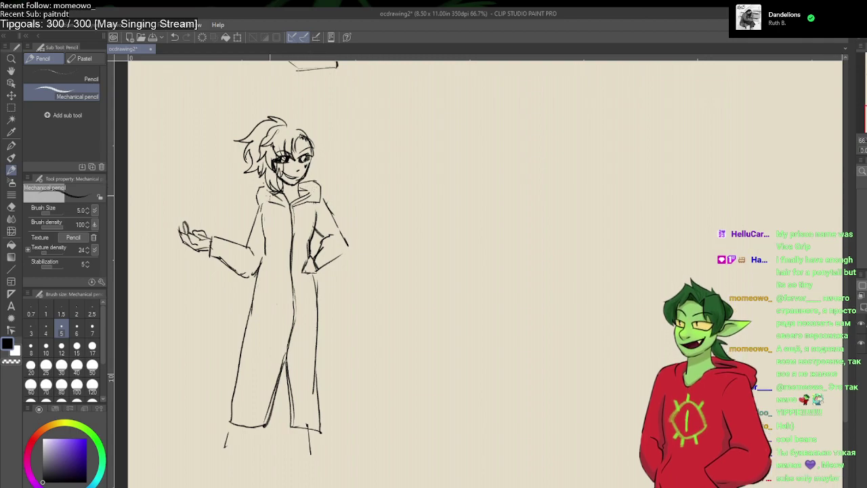
left_click(10, 109)
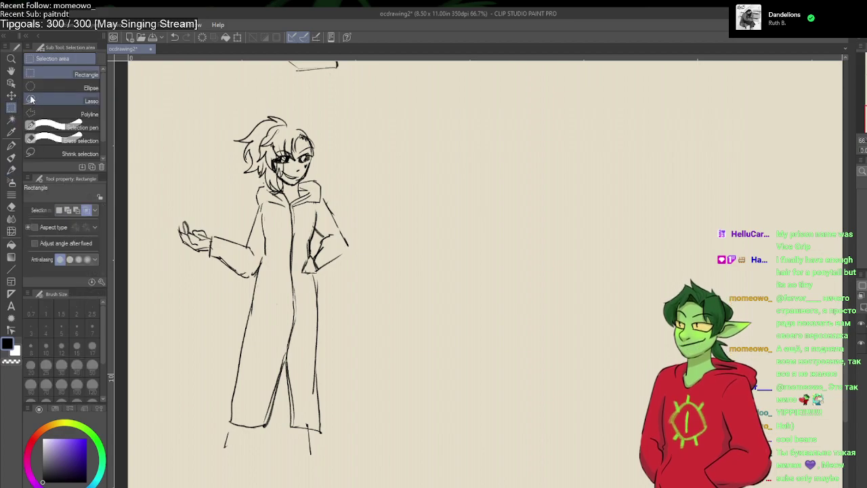
left_click(74, 100)
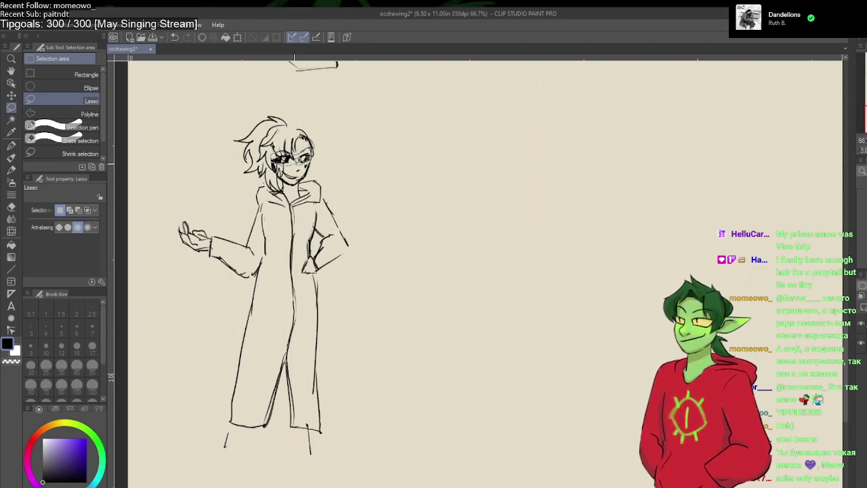
left_click_drag(299, 149, 308, 155)
key("ctrl+t")
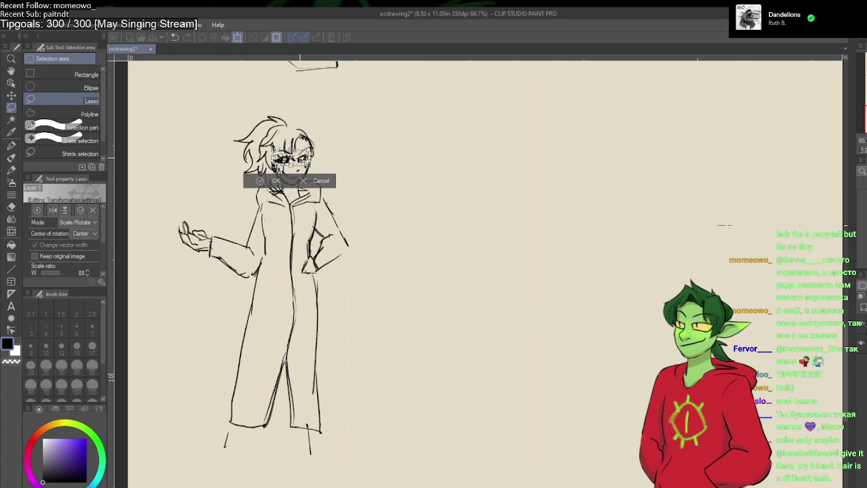
key("Return")
key("ctrl+d")
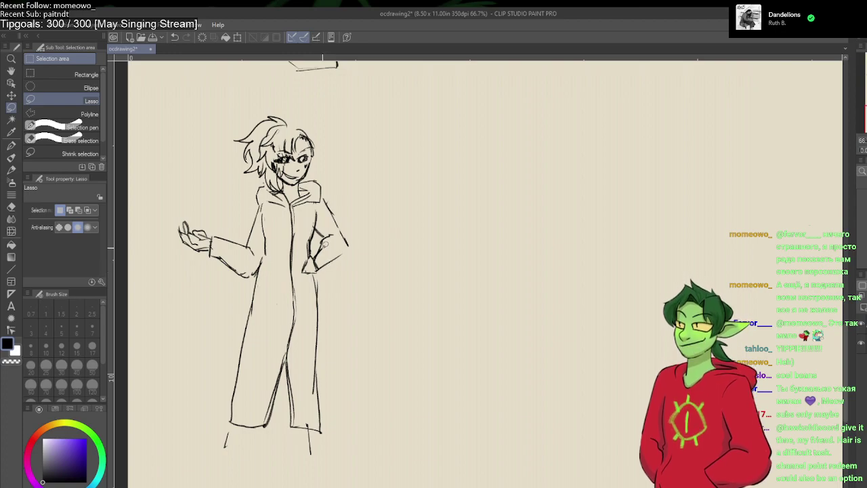
Step: Erase the face's outer edge beside the far eye and redraw it slightly further in
key("p")
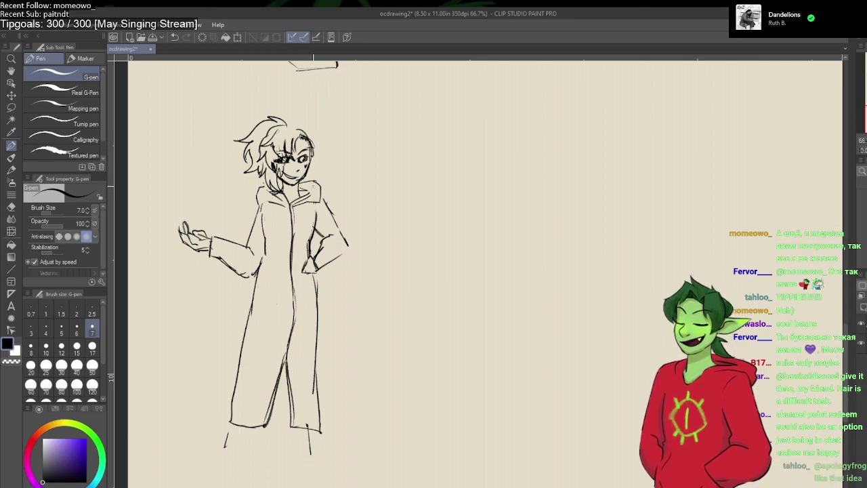
key("e")
left_click_drag(318, 143, 308, 161)
key("p")
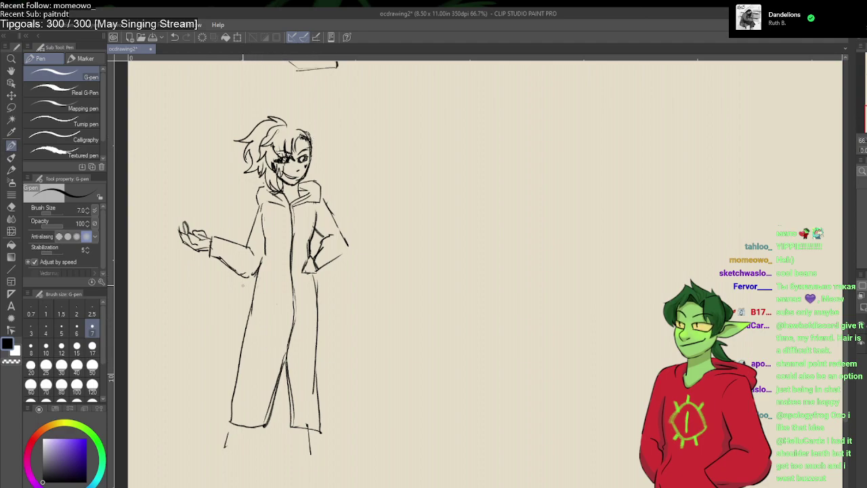
Step: Sketch chunky shoes and ankles below the coat hem with the mechanical pencil
key("p")
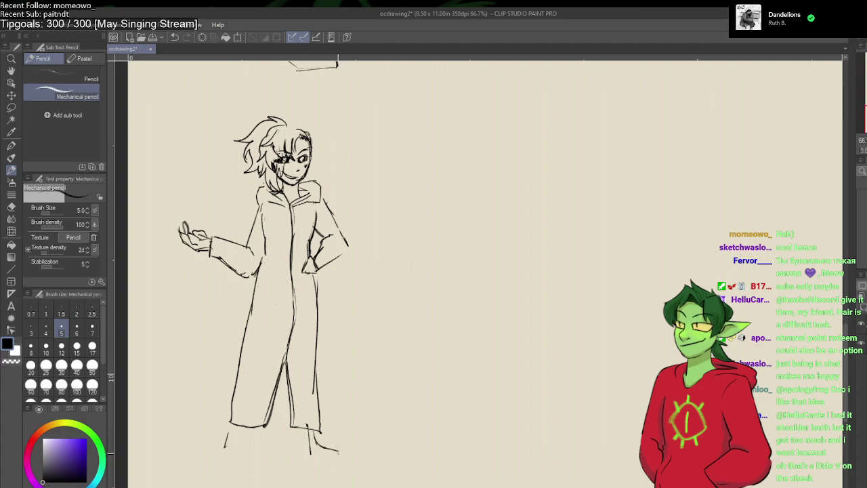
mouse_move(338, 449)
left_mouse_down()
mouse_move(304, 466)
mouse_move(292, 460)
mouse_move(290, 442)
mouse_move(258, 447)
mouse_move(240, 471)
mouse_move(216, 460)
left_mouse_up()
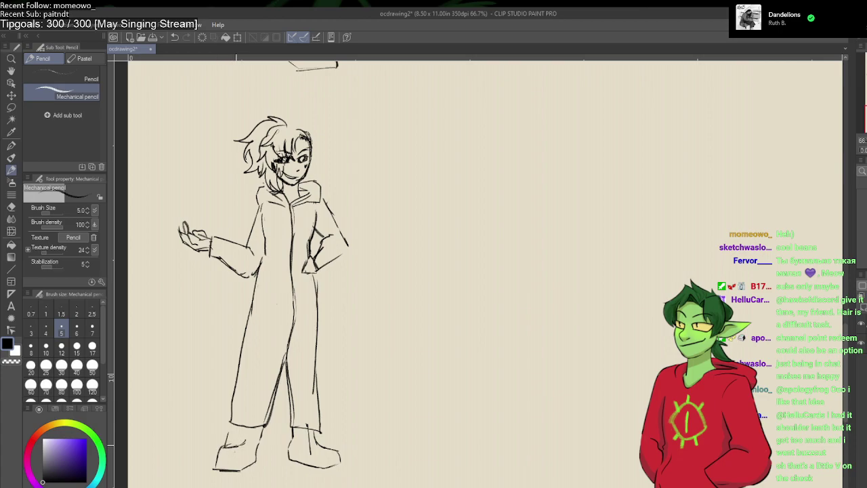
left_click_drag(245, 430, 243, 442)
Step: Redraw the coat's front slit as a narrow overlapping opening, erasing the old slit edge and the leftover leg guidelines
mouse_move(284, 374)
left_mouse_down()
mouse_move(279, 438)
mouse_move(237, 429)
mouse_move(263, 419)
mouse_move(274, 392)
left_mouse_up()
key("e")
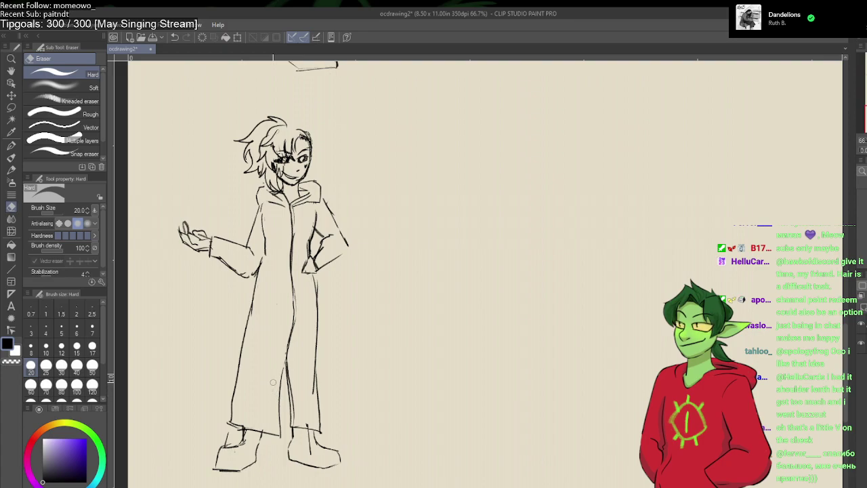
key("p")
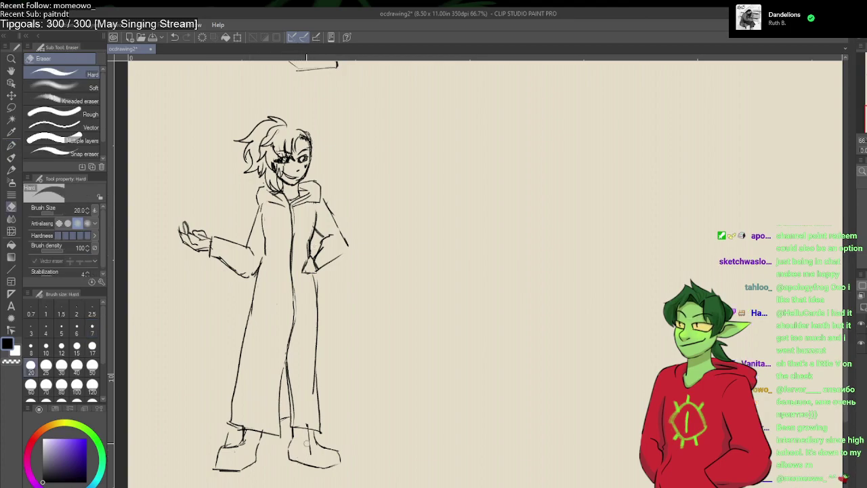
Step: Refine the cheek mark with the hard eraser at size 15 and the mechanical pencil at size 5
key("e")
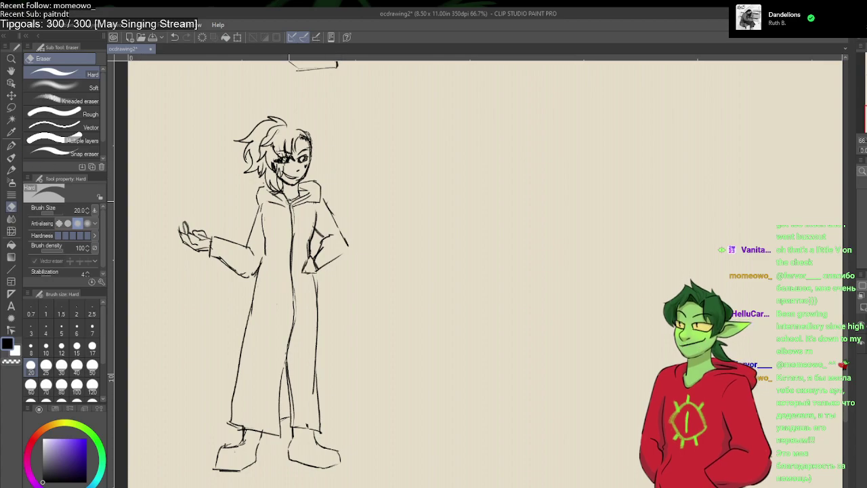
key("bracketleft")
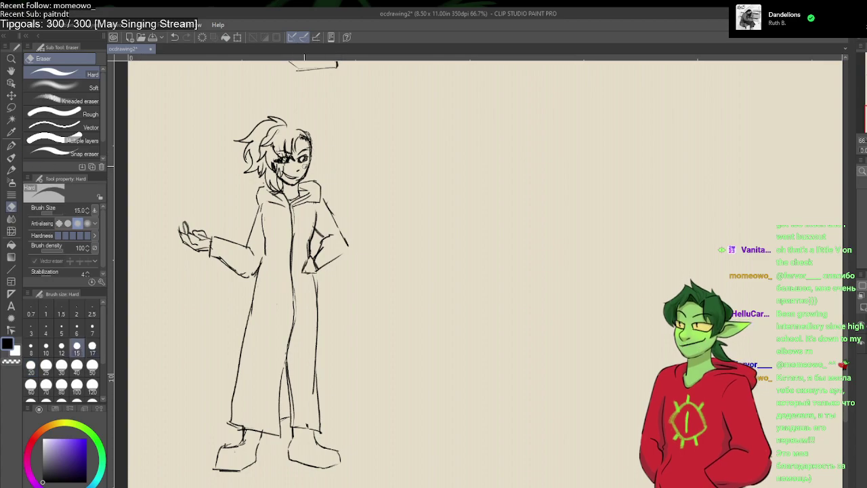
key("p")
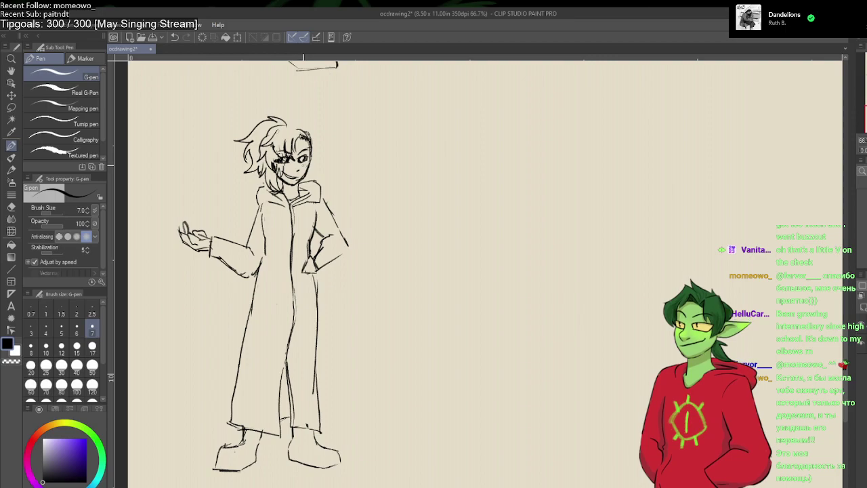
key("p")
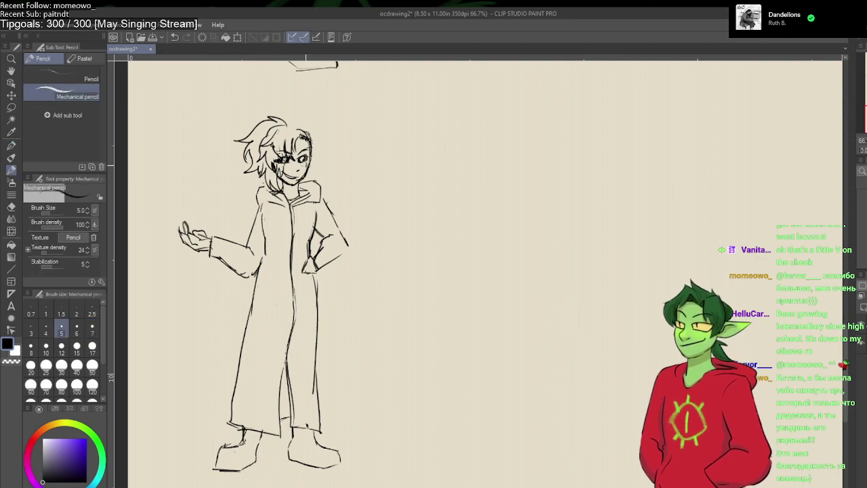
Step: Handwrite the character's name label beside the head with the mechanical pencil at size 4
key("bracketleft")
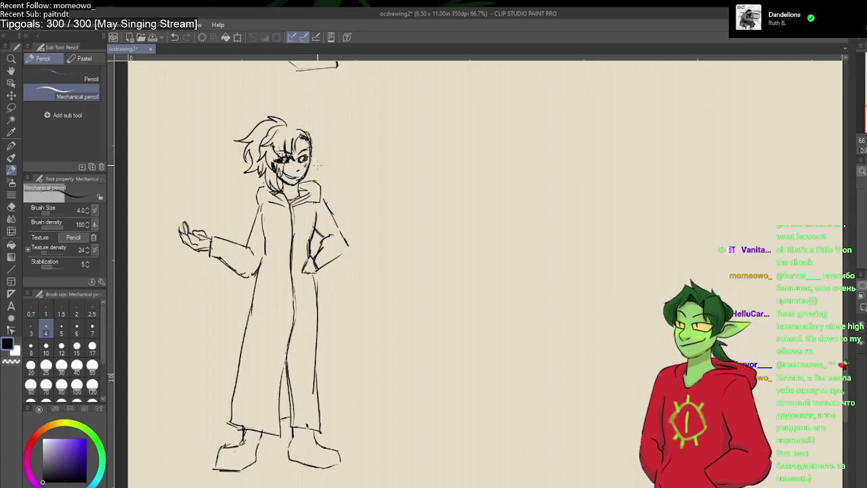
left_click_drag(324, 135, 349, 140)
left_click_drag(345, 135, 359, 139)
left_click(368, 139)
mouse_move(369, 121)
left_mouse_down()
mouse_move(367, 134)
mouse_move(380, 131)
left_mouse_up()
left_click_drag(372, 126, 379, 126)
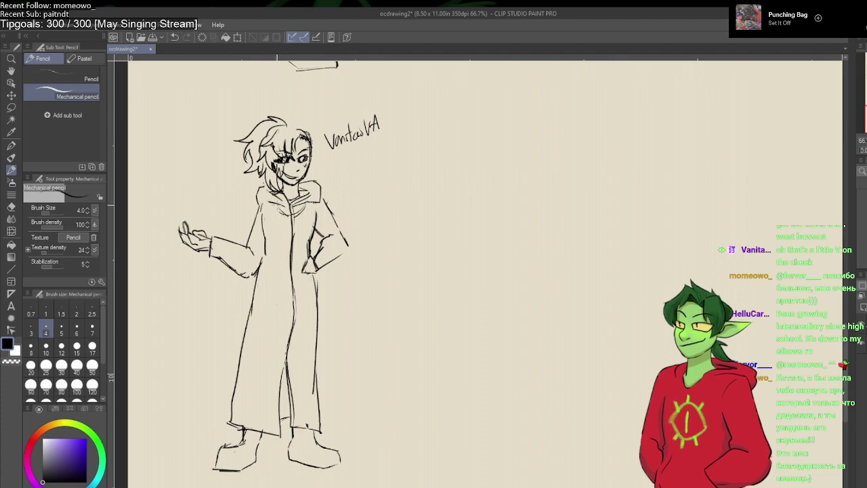
Step: Add a curved inner neckline, vertical chest lines on both sides and center opening detail to the coat
left_click_drag(278, 202, 304, 241)
mouse_move(271, 212)
left_mouse_down()
mouse_move(279, 257)
mouse_move(274, 252)
left_mouse_up()
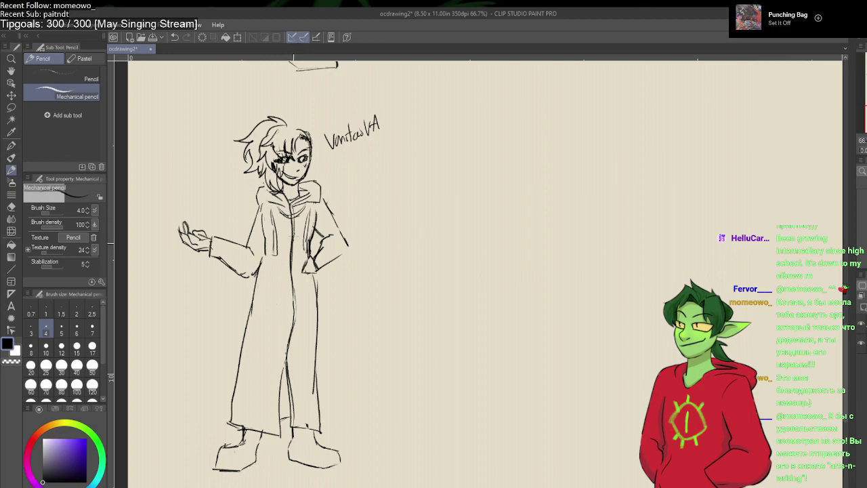
left_click_drag(290, 271, 295, 290)
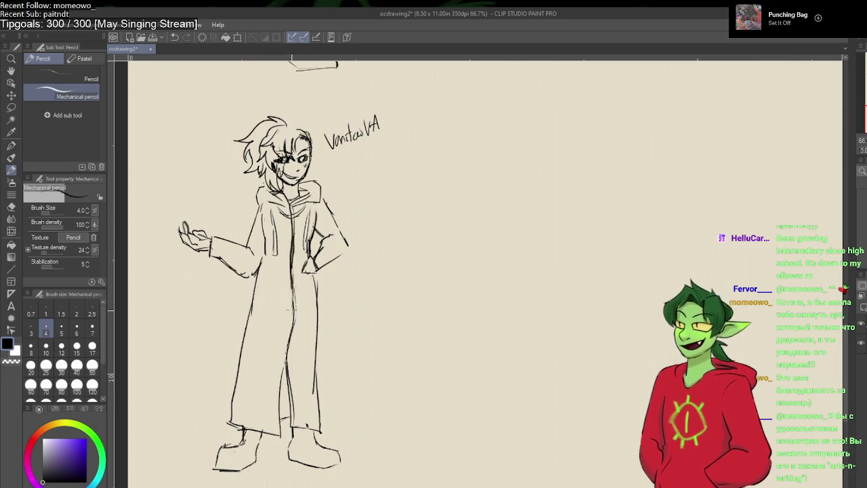